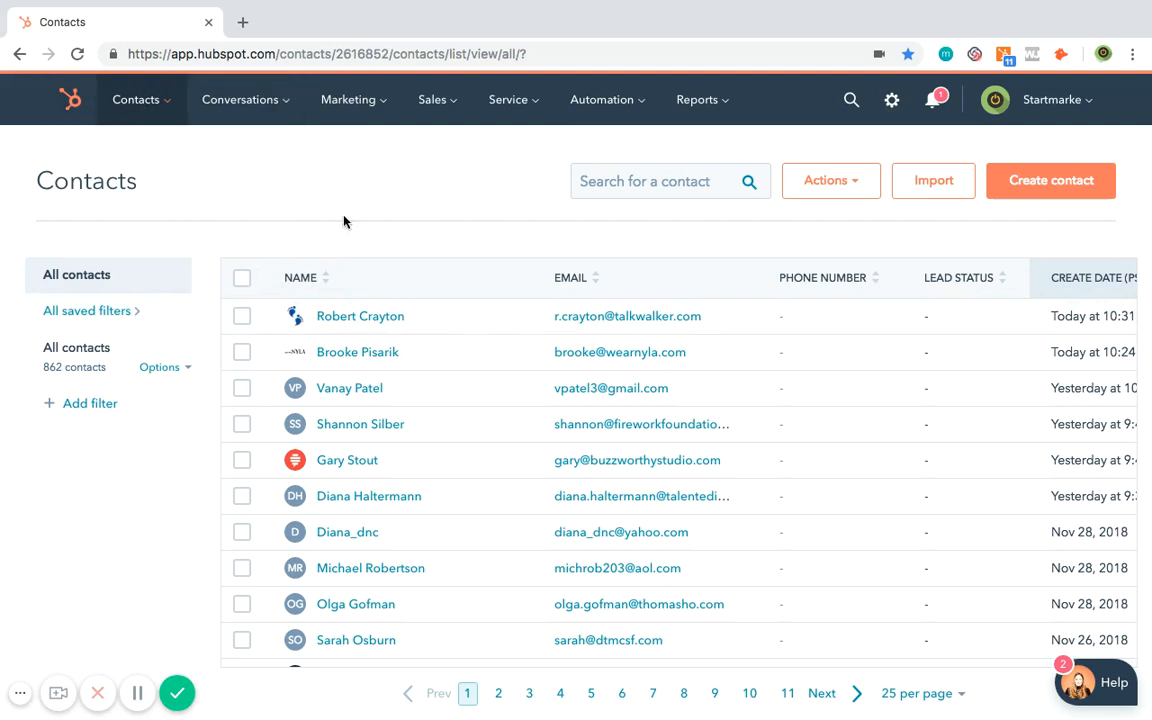
- Open the activity feed and review the recent email opens, page visits and lead assignments from today and yesterday
left_click(164, 116)
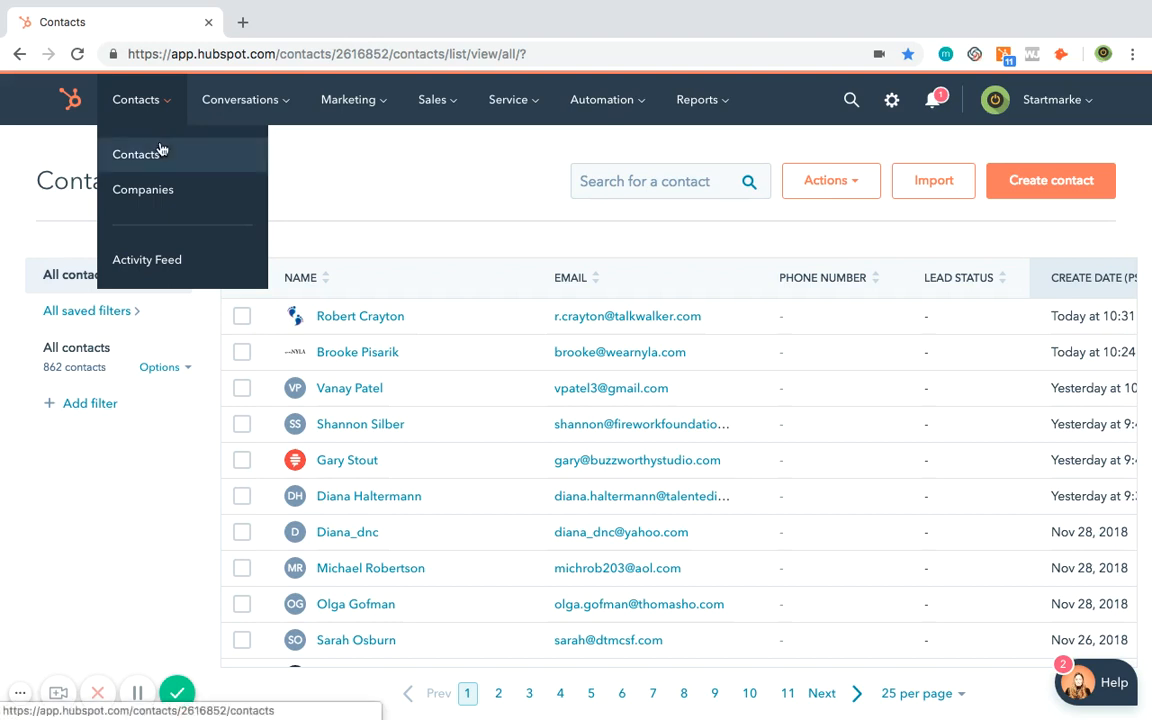
left_click(169, 259)
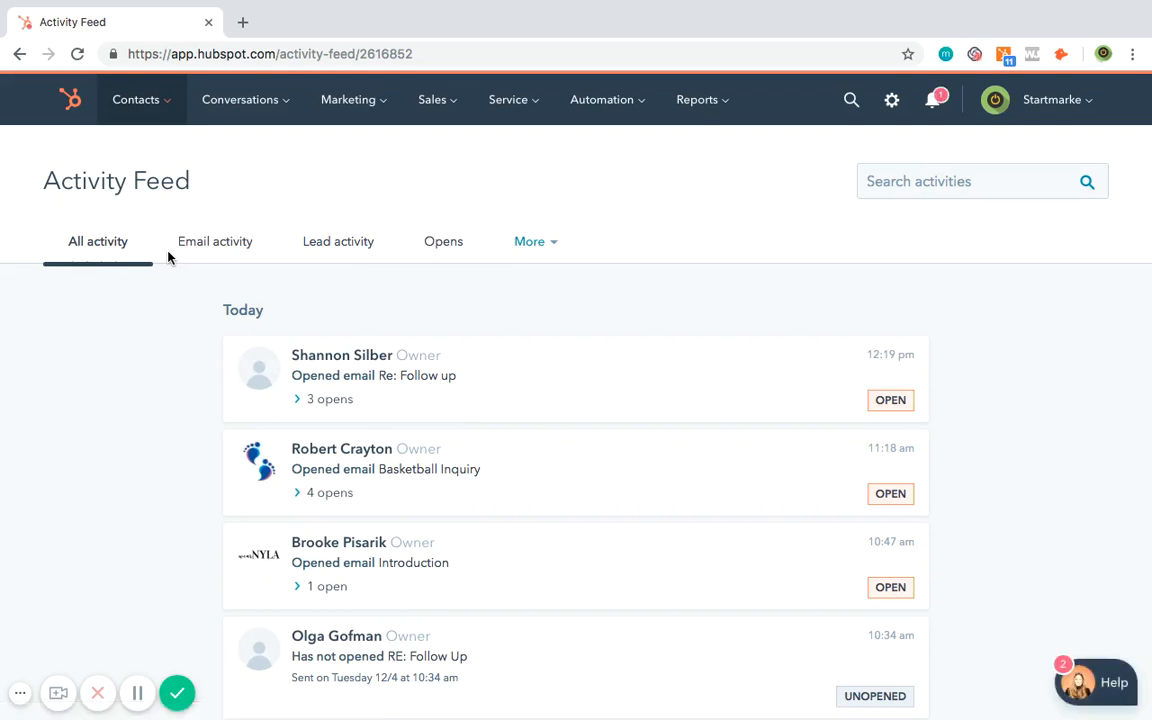
scroll(409, 288, "down", 5)
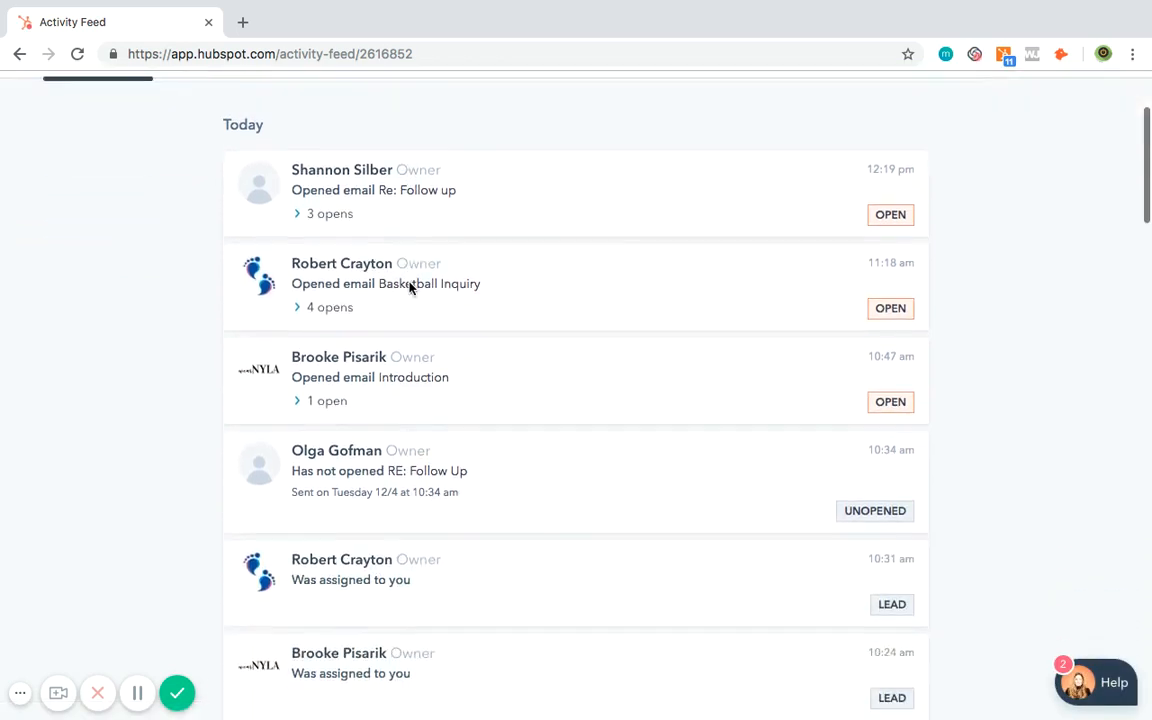
scroll(409, 288, "down", 1)
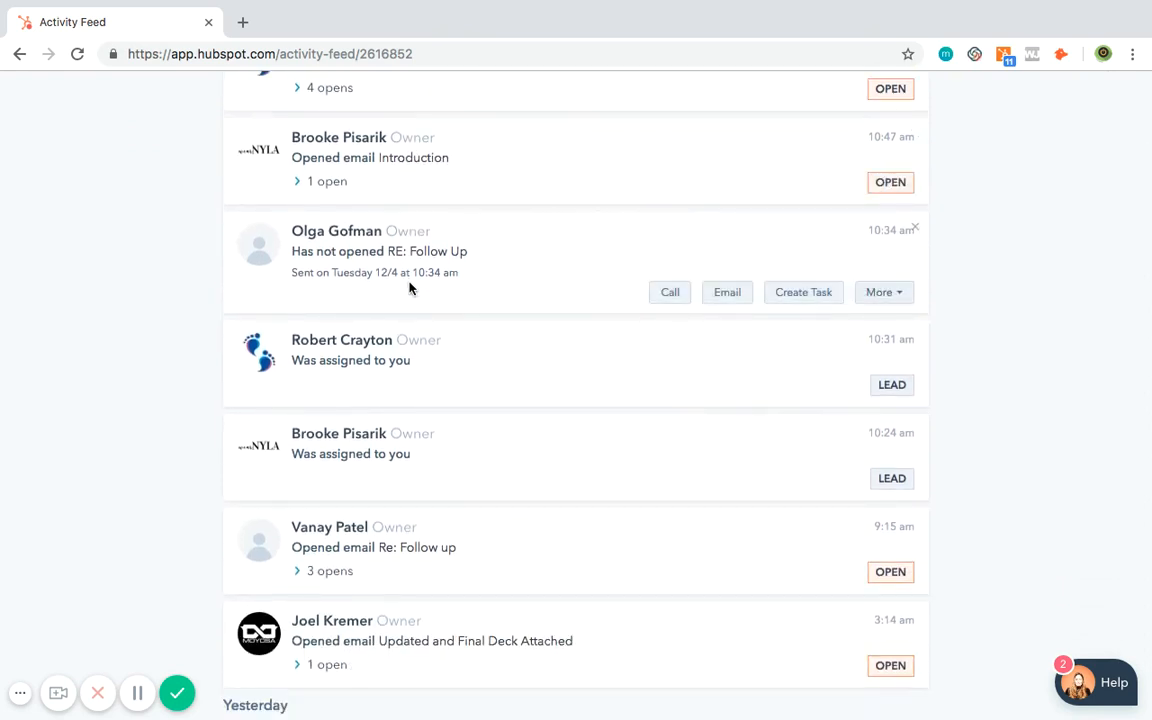
scroll(447, 409, "down", 4)
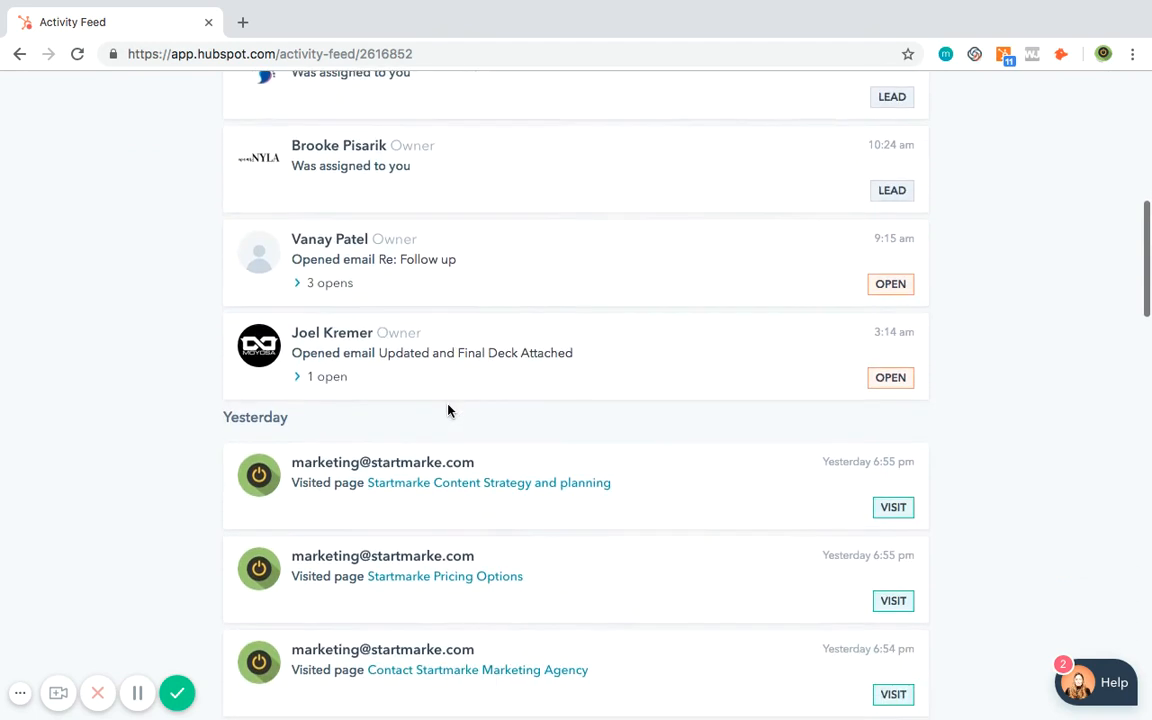
scroll(519, 424, "down", 3)
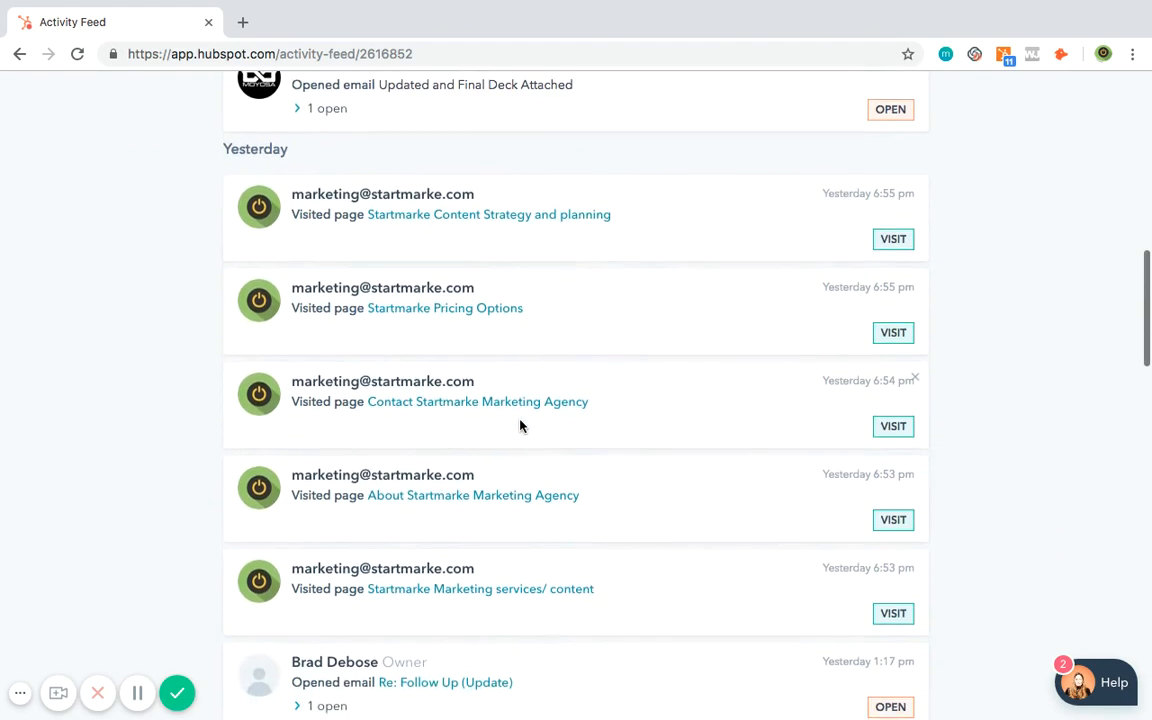
scroll(519, 425, "down", 3)
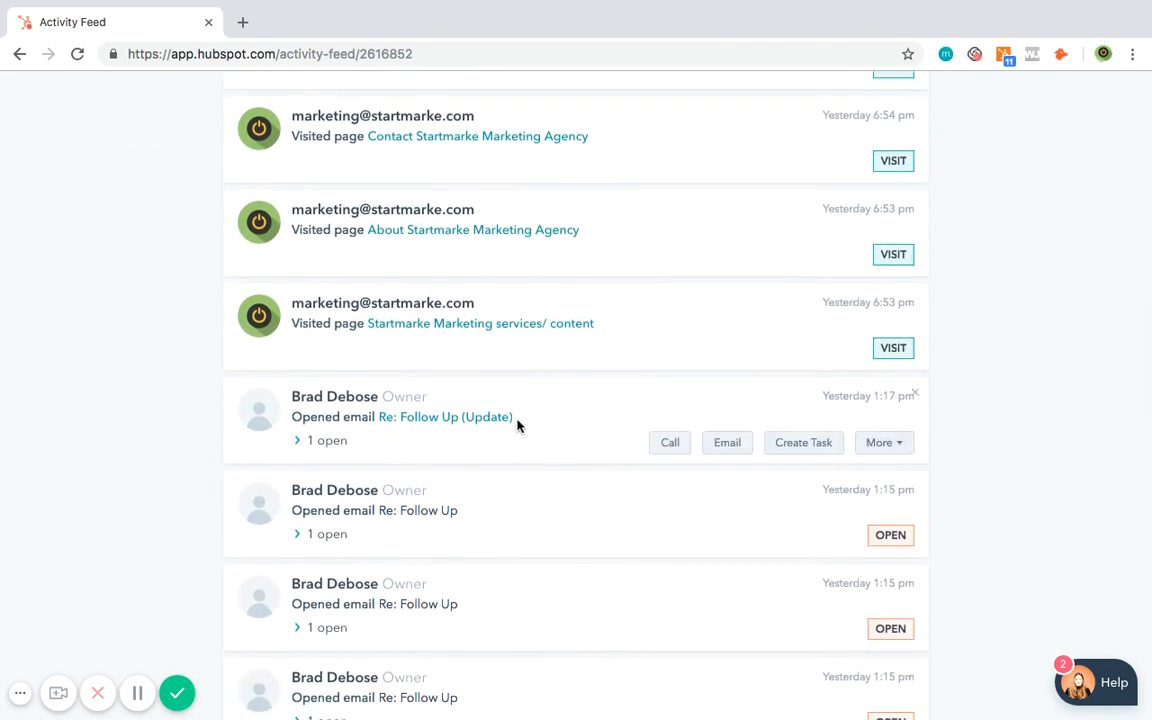
scroll(517, 425, "down", 1)
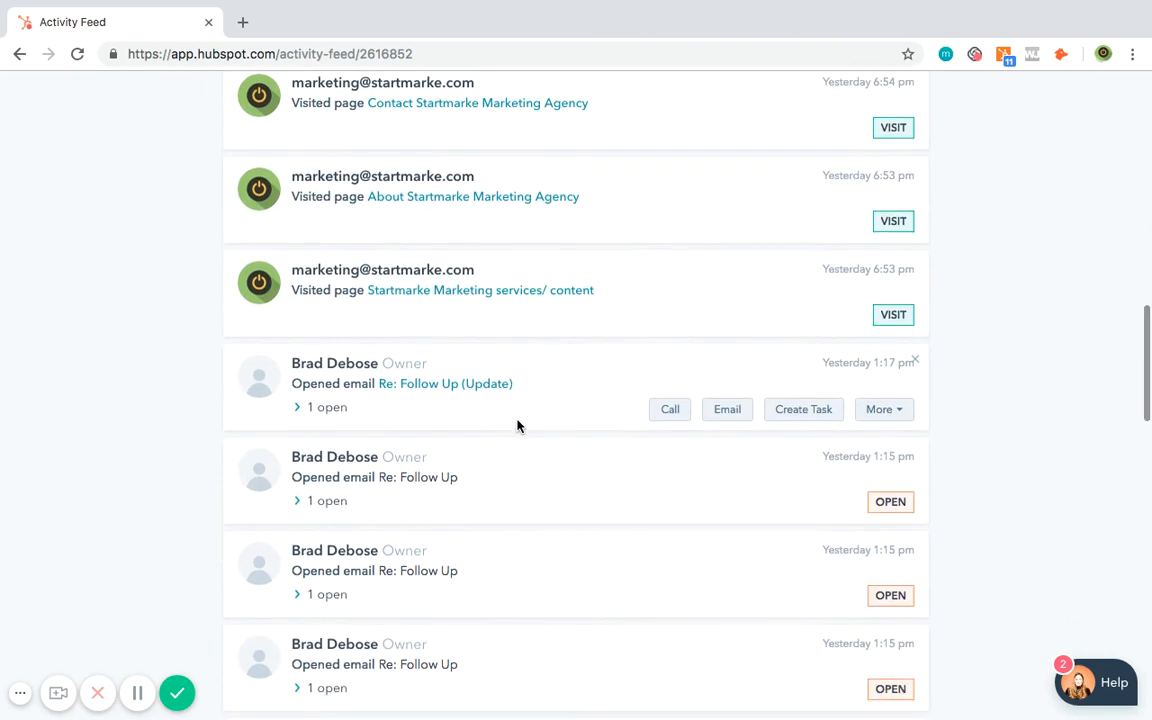
scroll(519, 427, "down", 3)
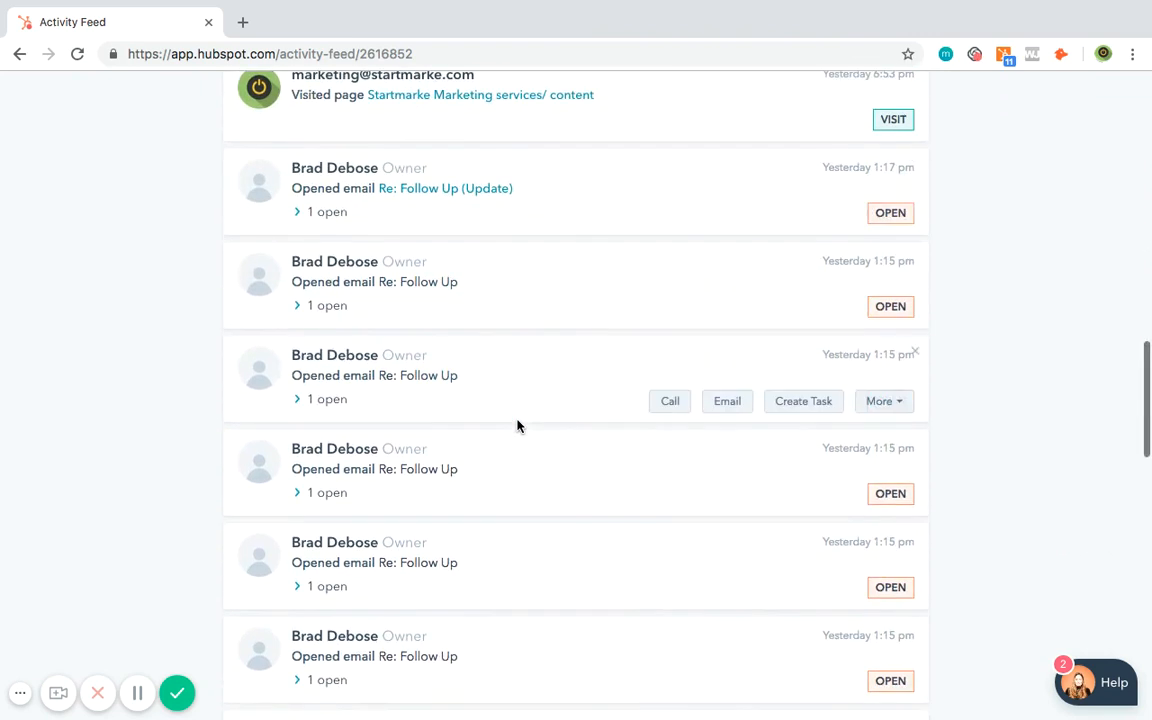
scroll(782, 496, "down", 3)
scroll(781, 497, "down", 5)
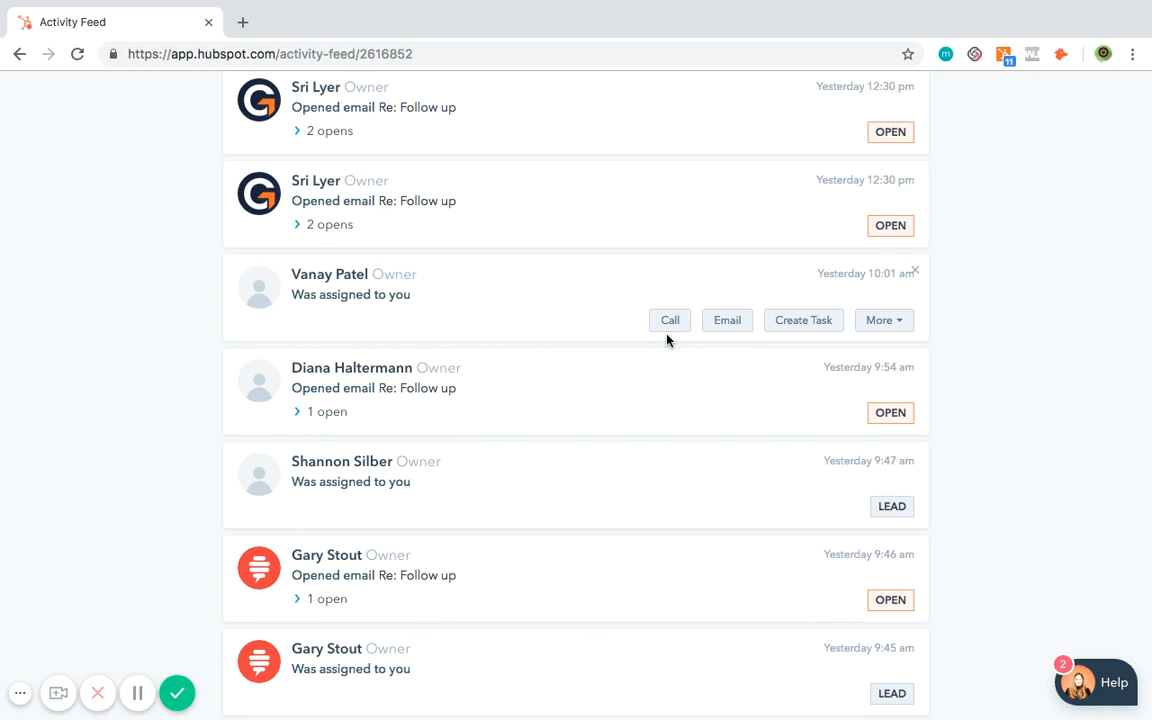
scroll(666, 339, "down", 4)
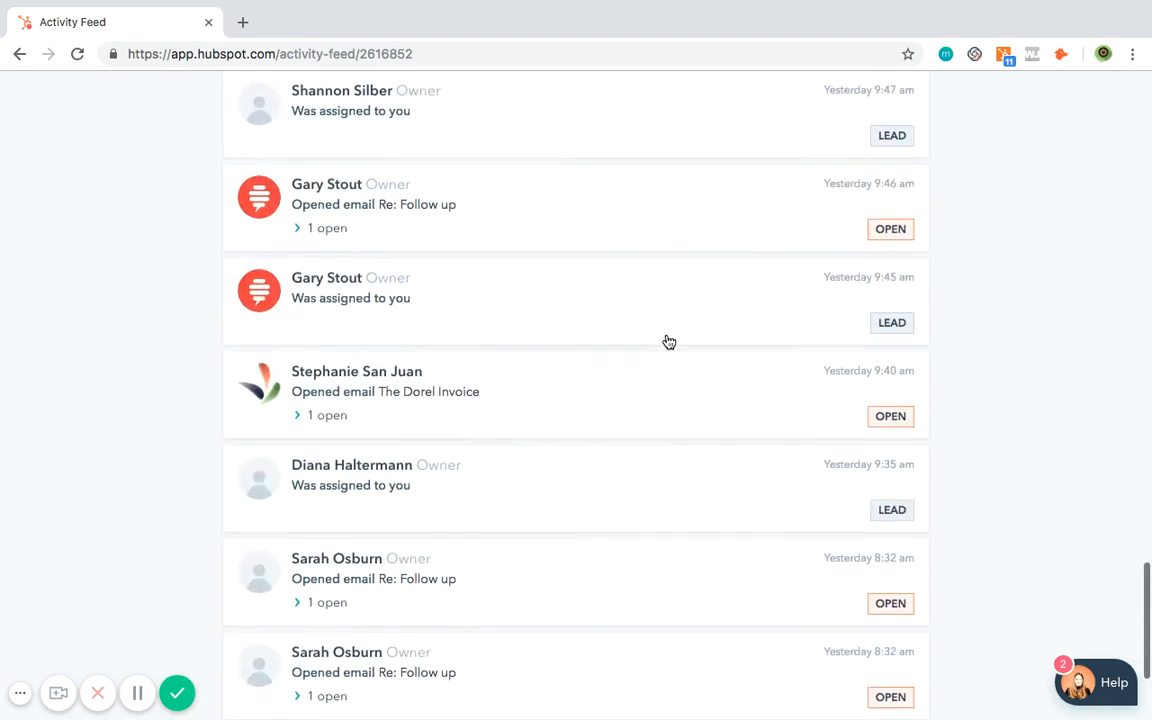
scroll(756, 583, "up", 5)
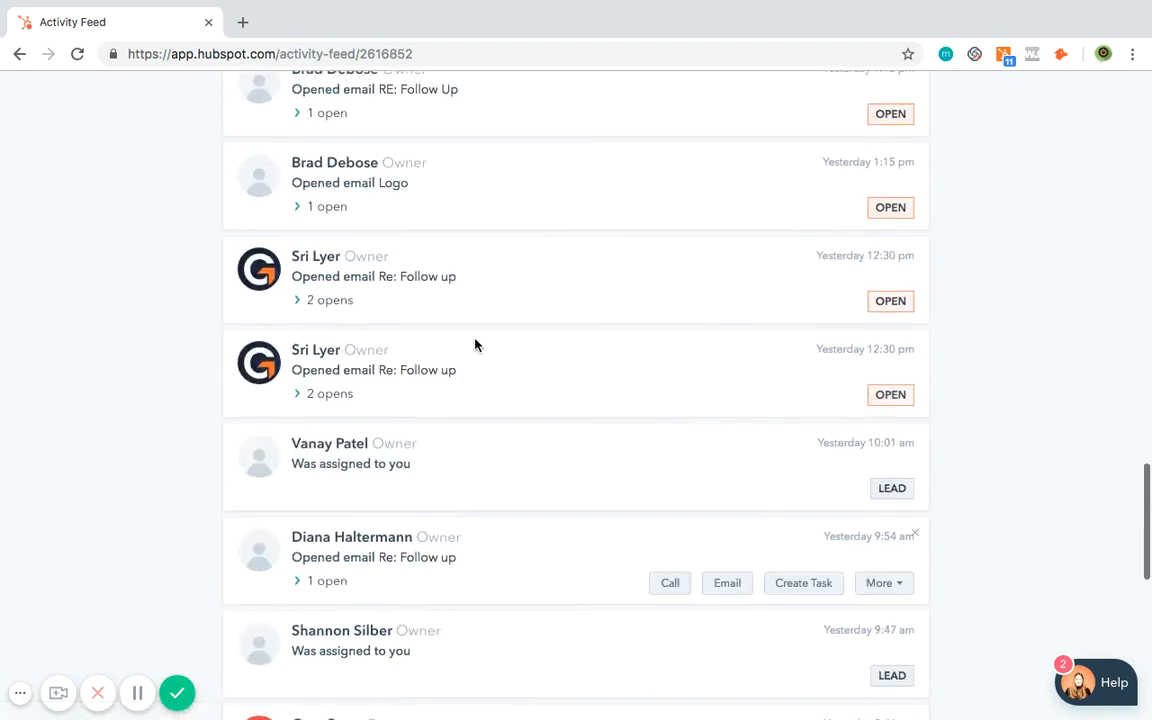
scroll(476, 342, "up", 10)
- Go to the companies list and open the deltavpartners.com company record
left_click(149, 102)
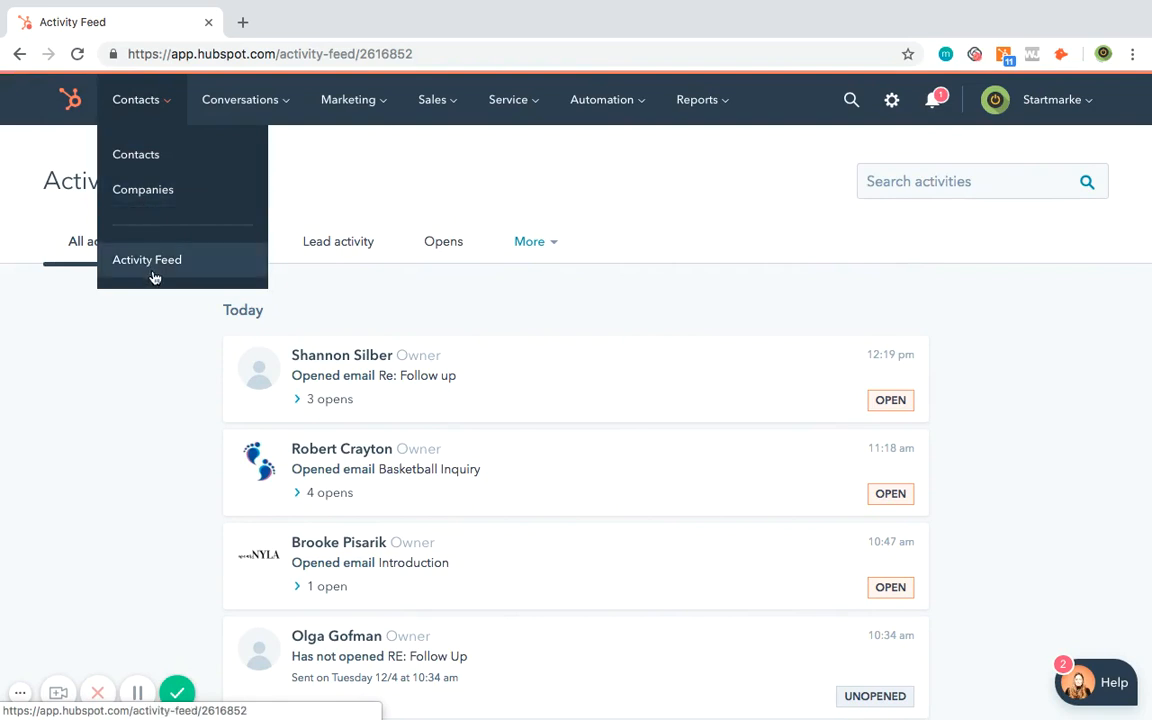
left_click(153, 192)
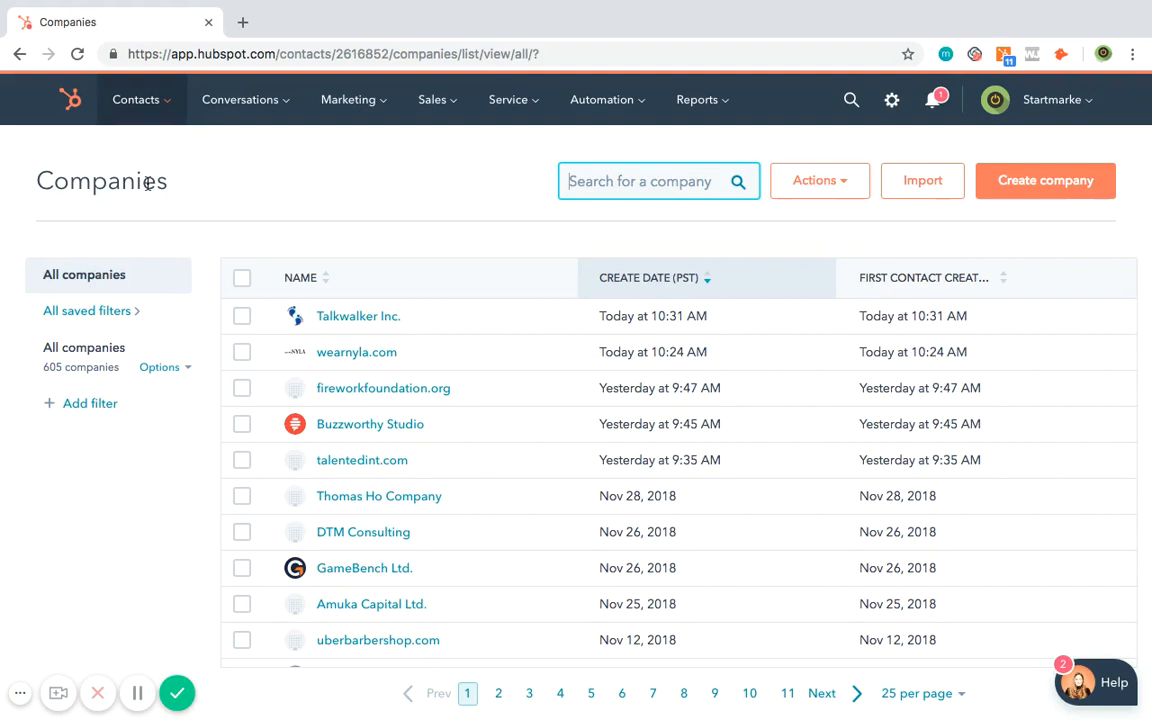
scroll(374, 400, "down", 1)
scroll(374, 400, "down", 1)
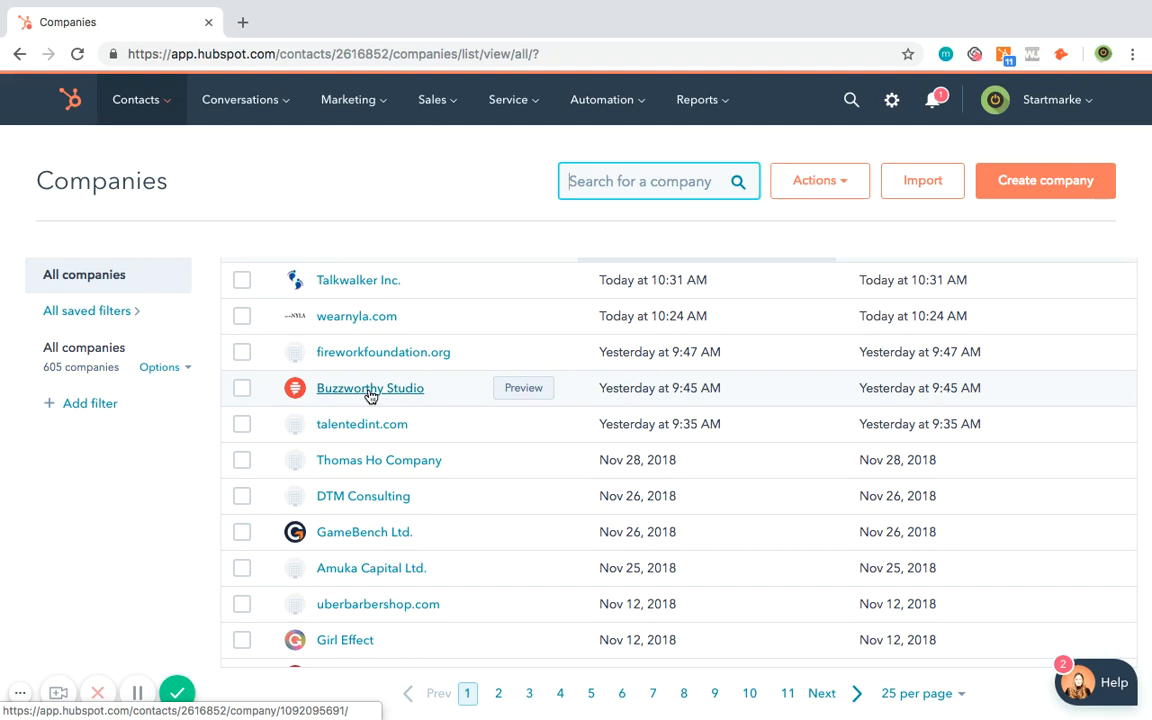
scroll(369, 396, "down", 1)
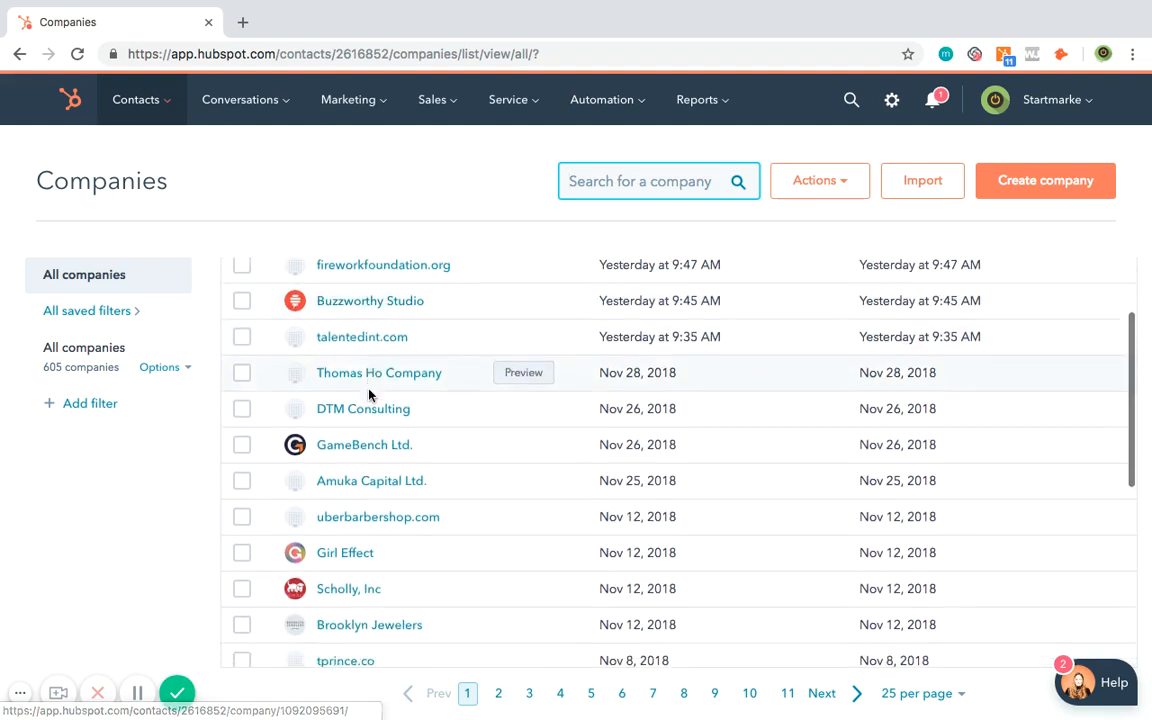
scroll(370, 395, "down", 2)
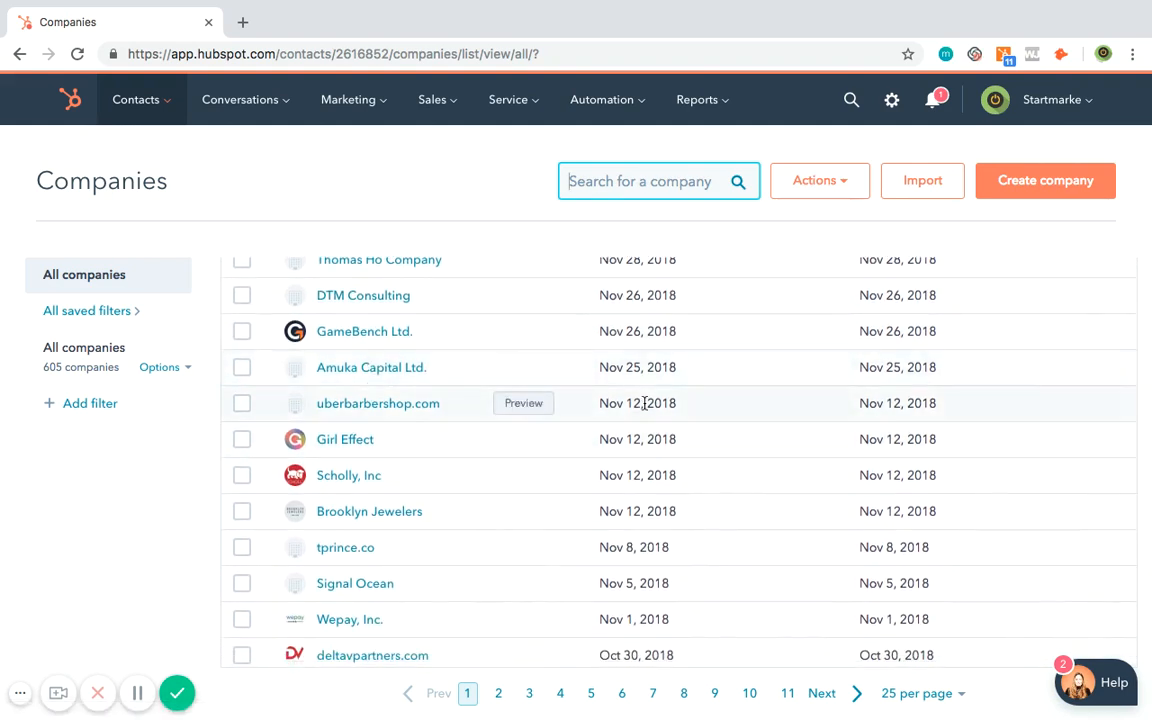
scroll(644, 403, "down", 4)
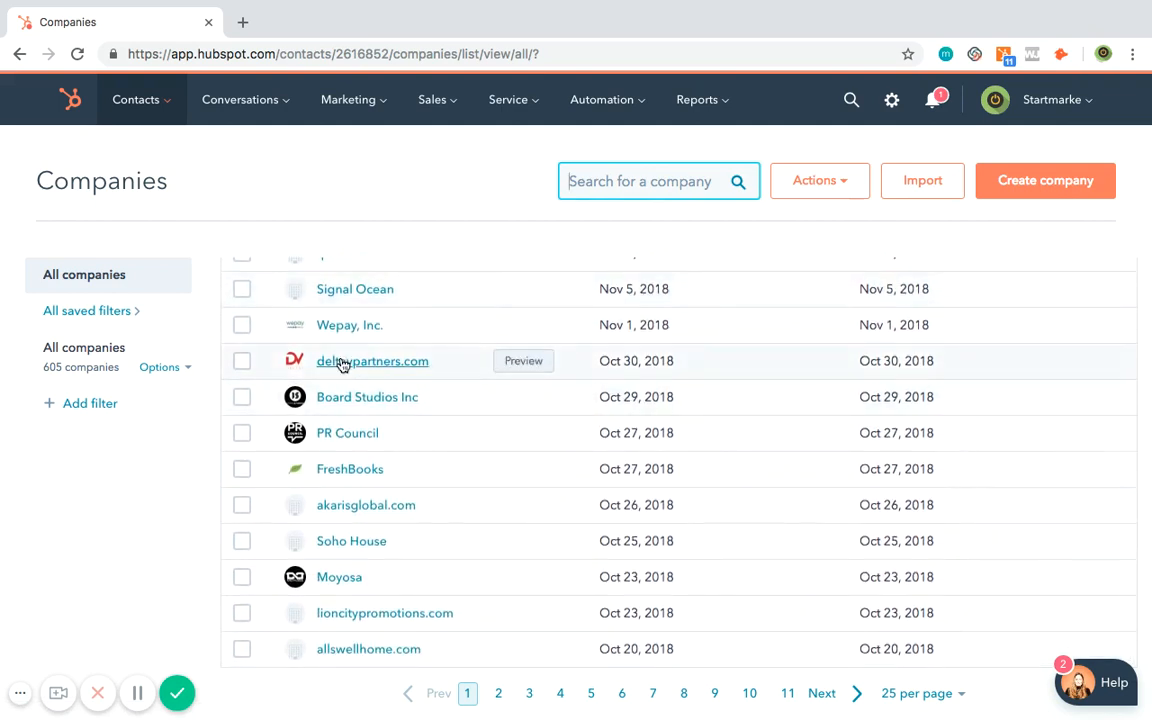
left_click(340, 363)
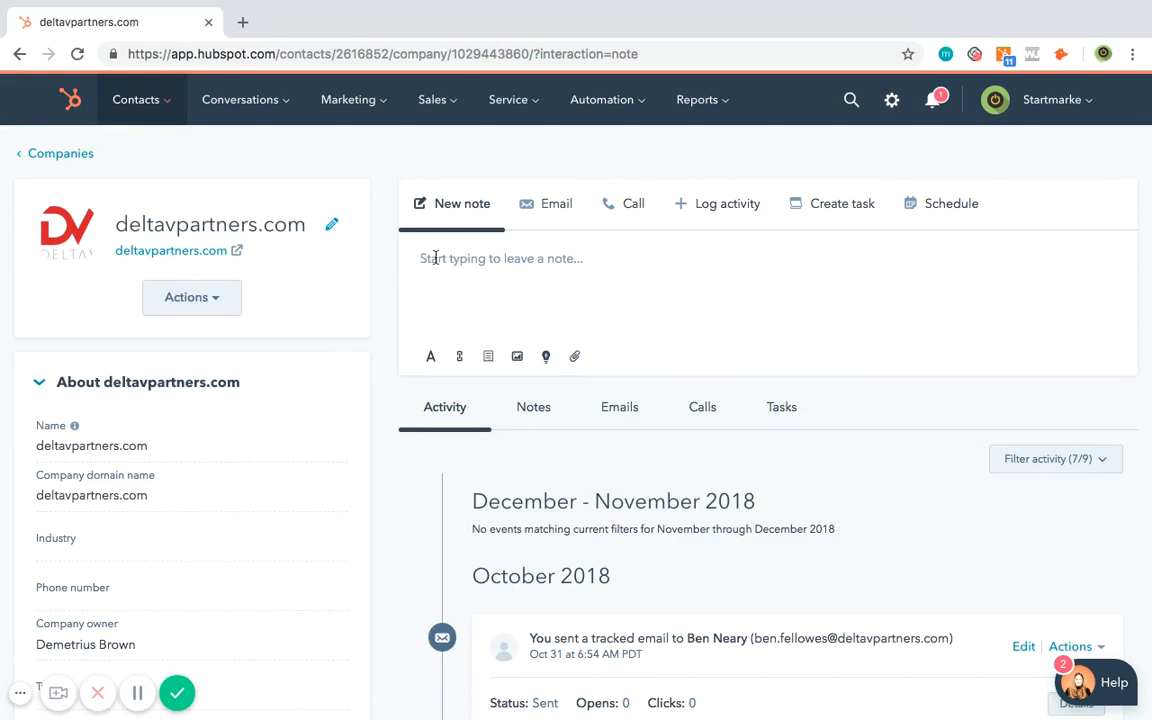
- Examine the company record's properties, associated contacts, deals, related companies and attachments, along with its tracked email timeline
scroll(441, 298, "down", 3)
scroll(441, 302, "down", 6)
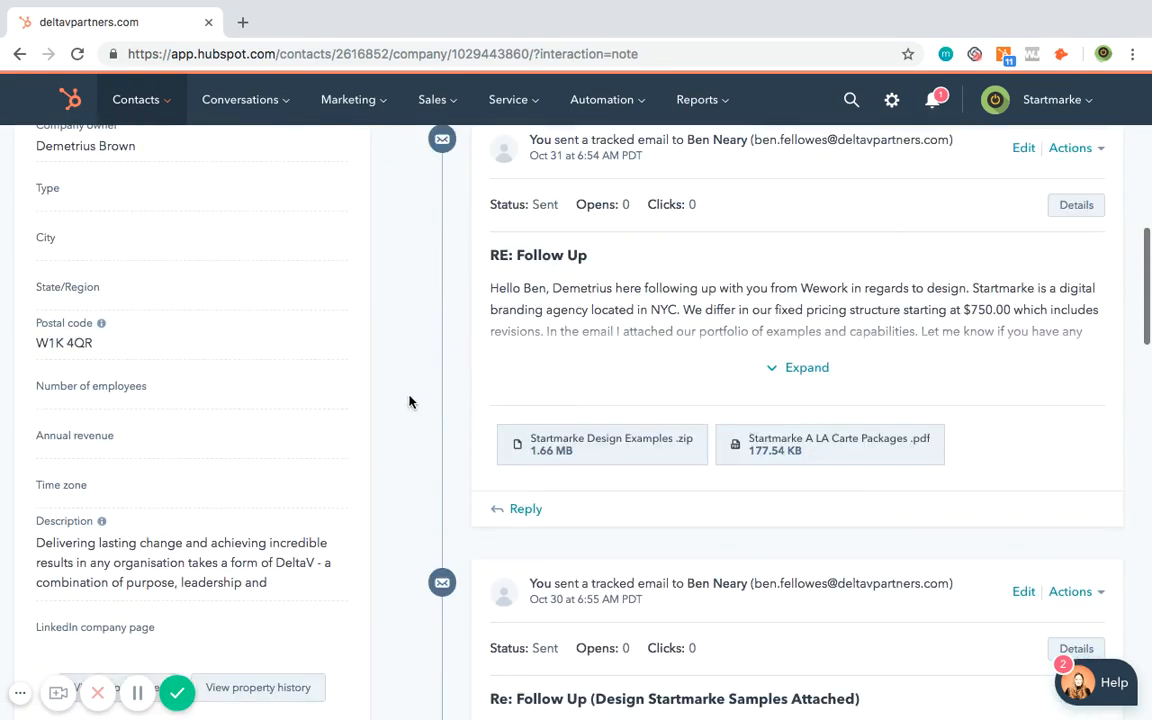
scroll(140, 526, "down", 3)
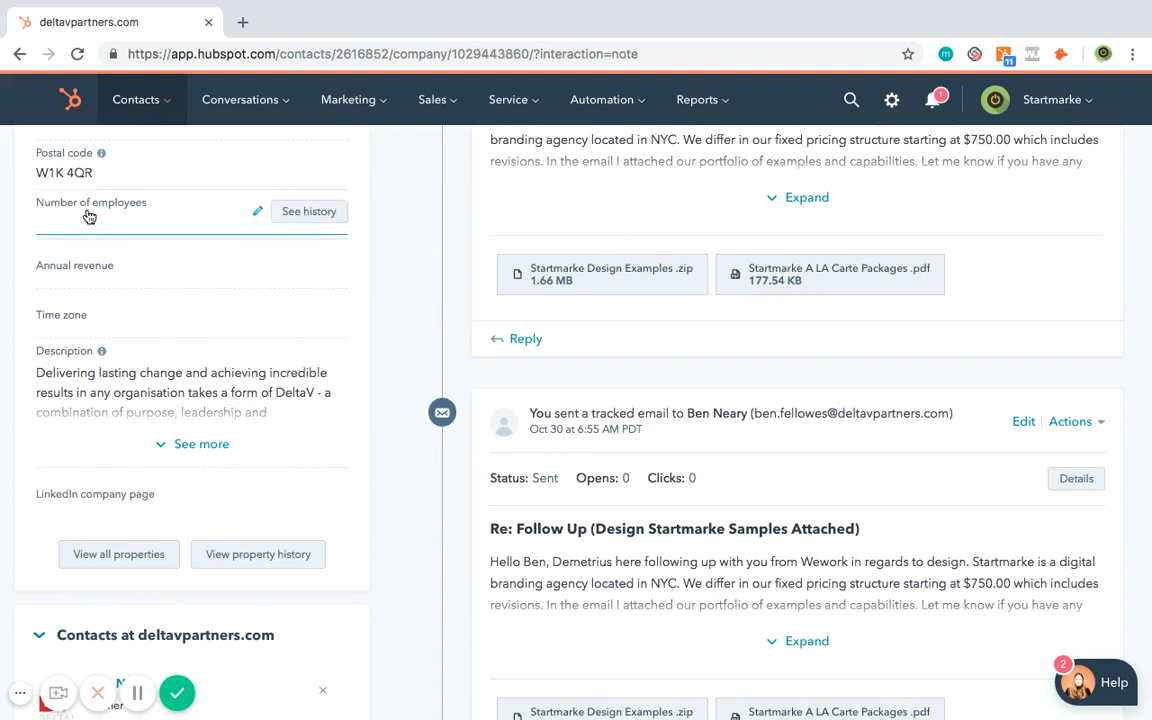
scroll(205, 310, "down", 3)
scroll(205, 310, "down", 10)
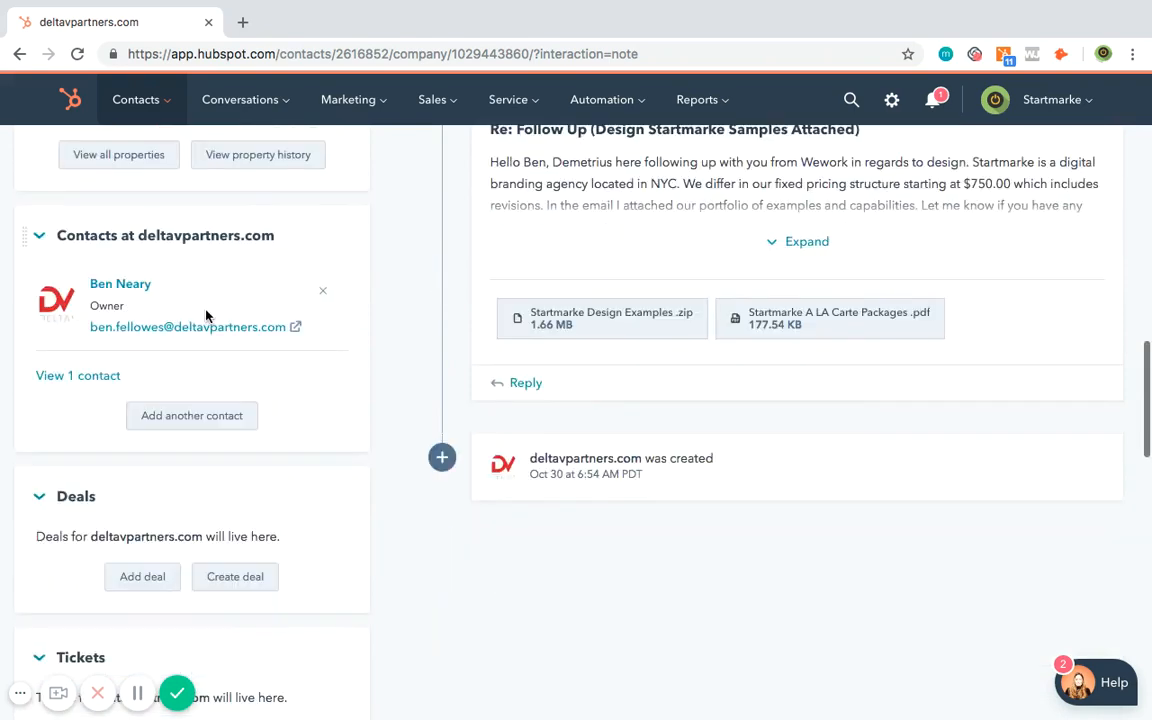
scroll(206, 314, "down", 10)
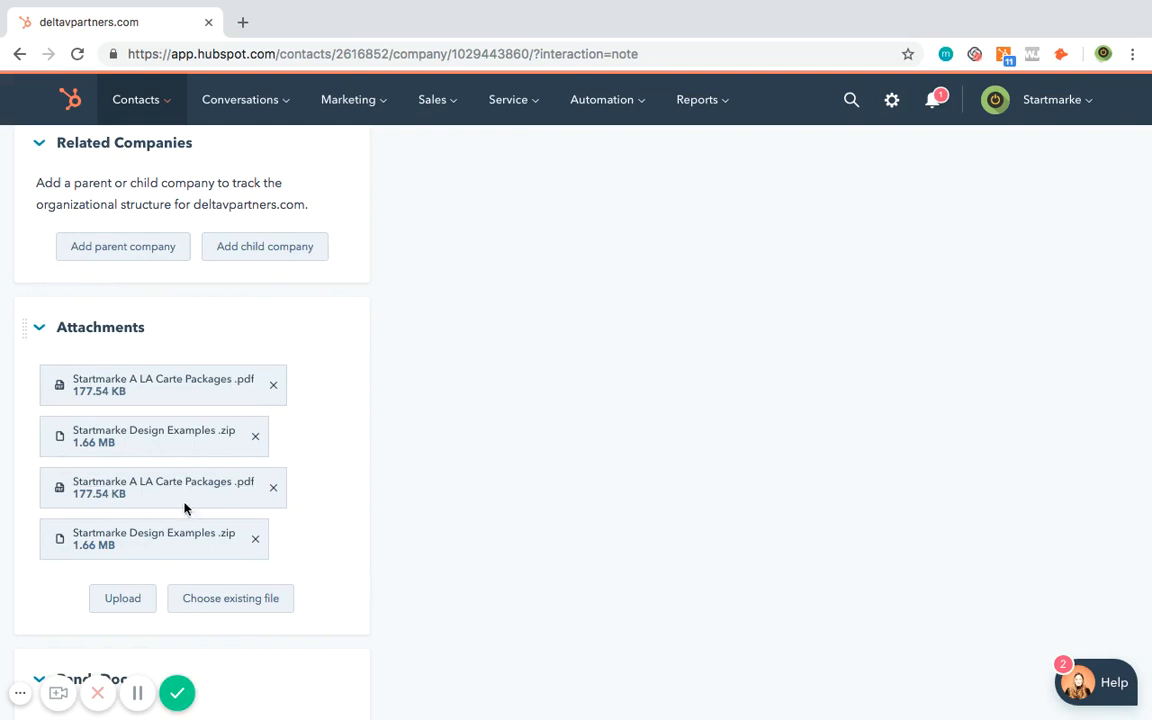
scroll(391, 428, "down", 3)
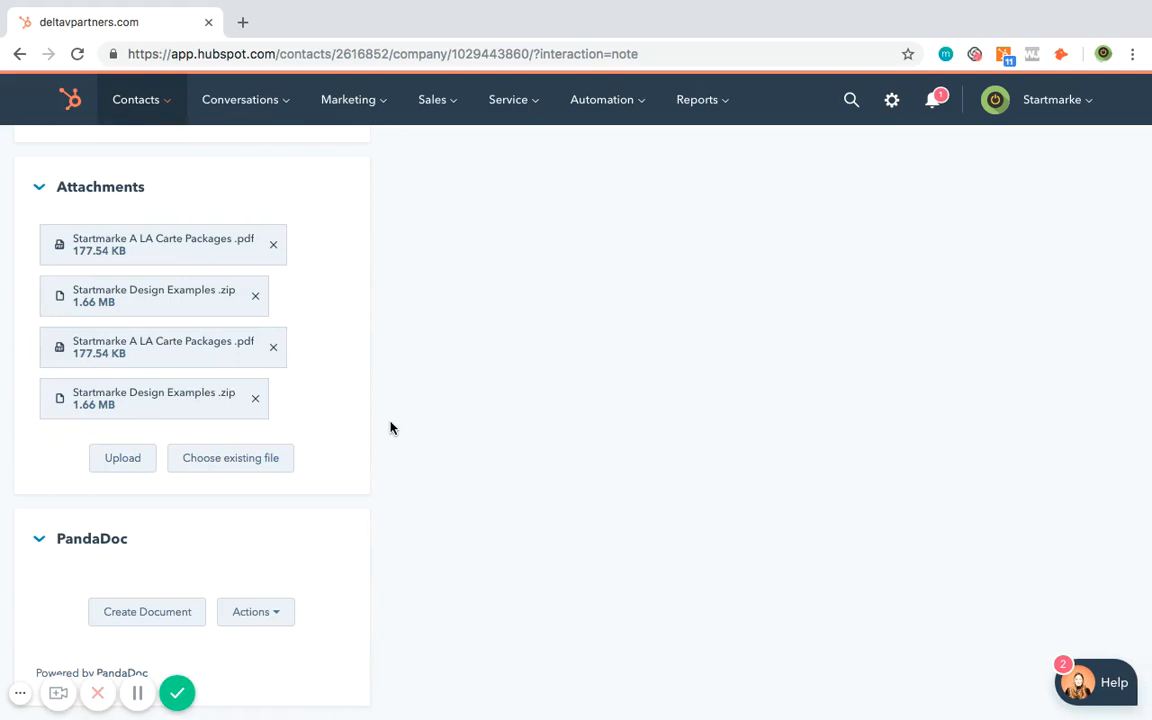
scroll(391, 428, "up", 7)
scroll(391, 428, "up", 8)
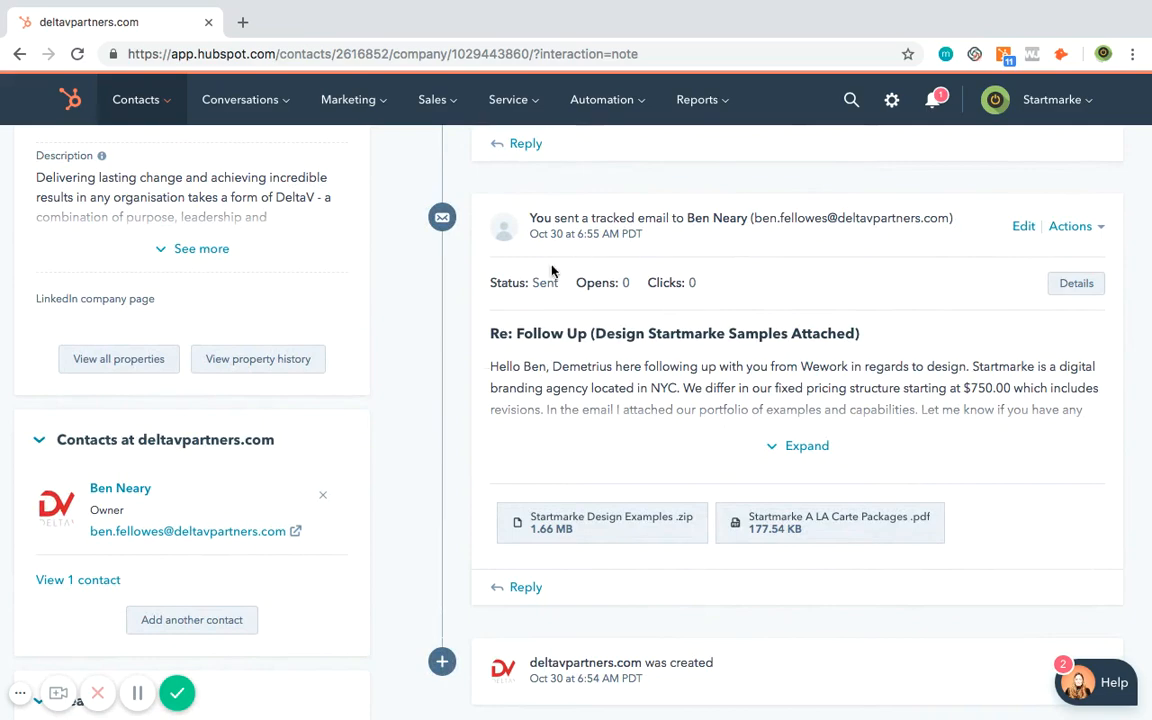
scroll(605, 425, "up", 1)
scroll(605, 425, "up", 8)
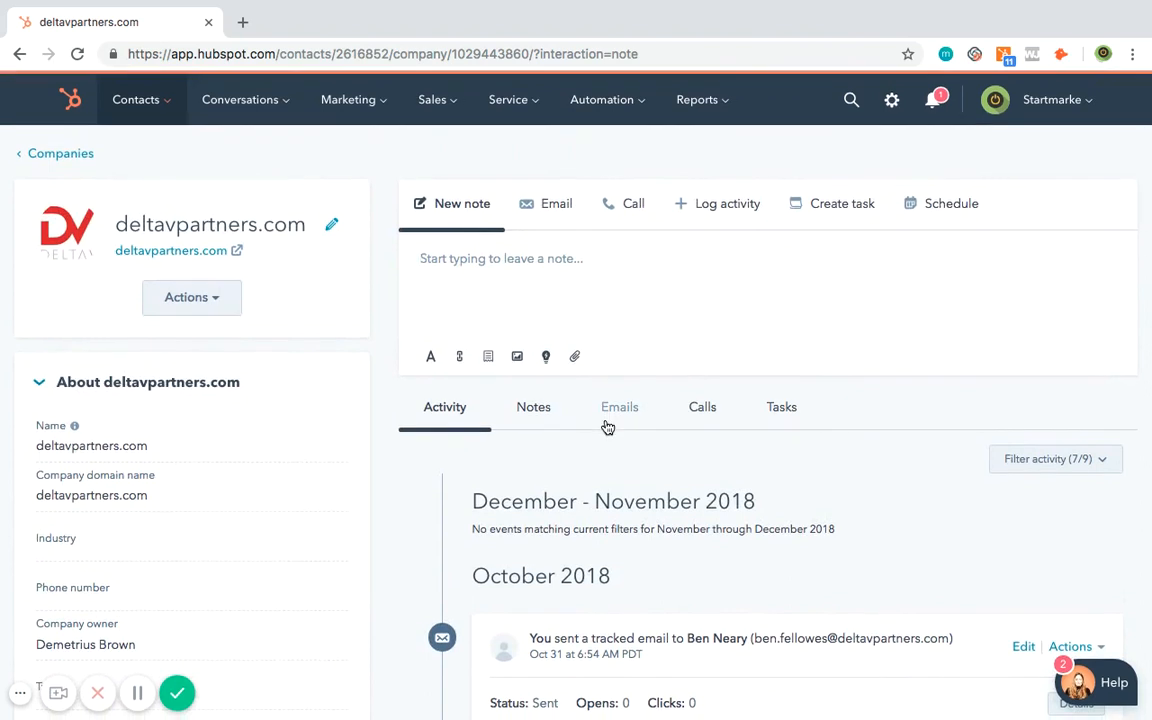
- Go to the list of all contacts and look through its first page
mouse_move(150, 117)
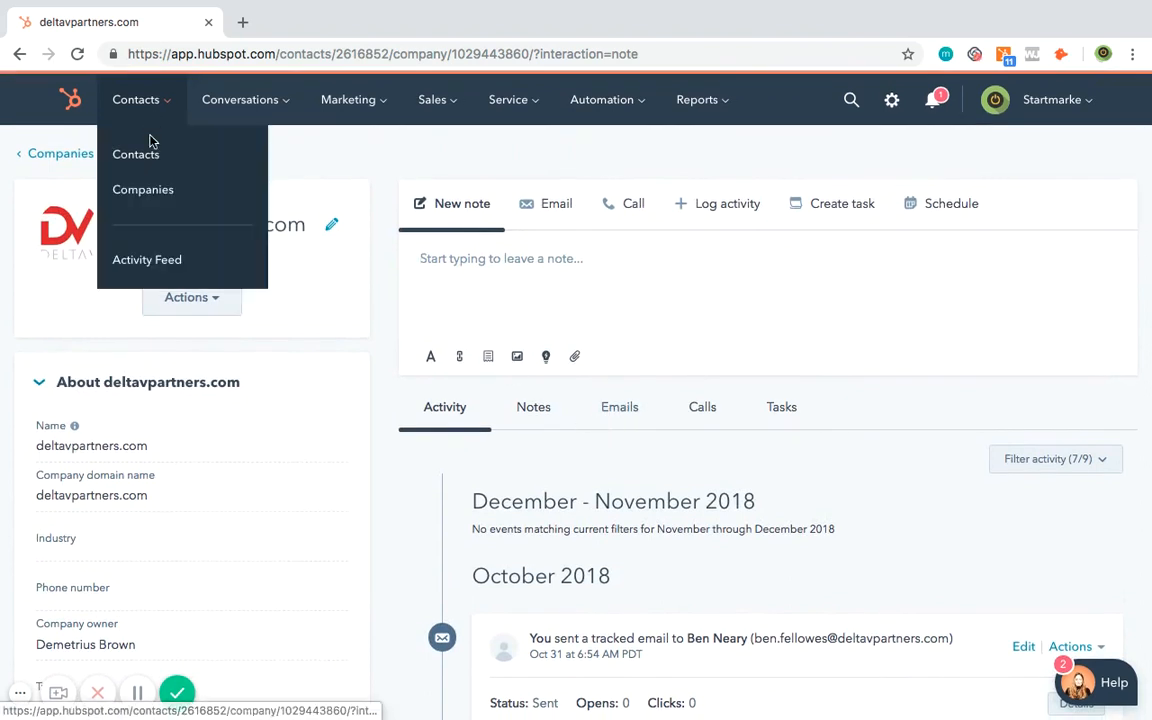
left_click(150, 150)
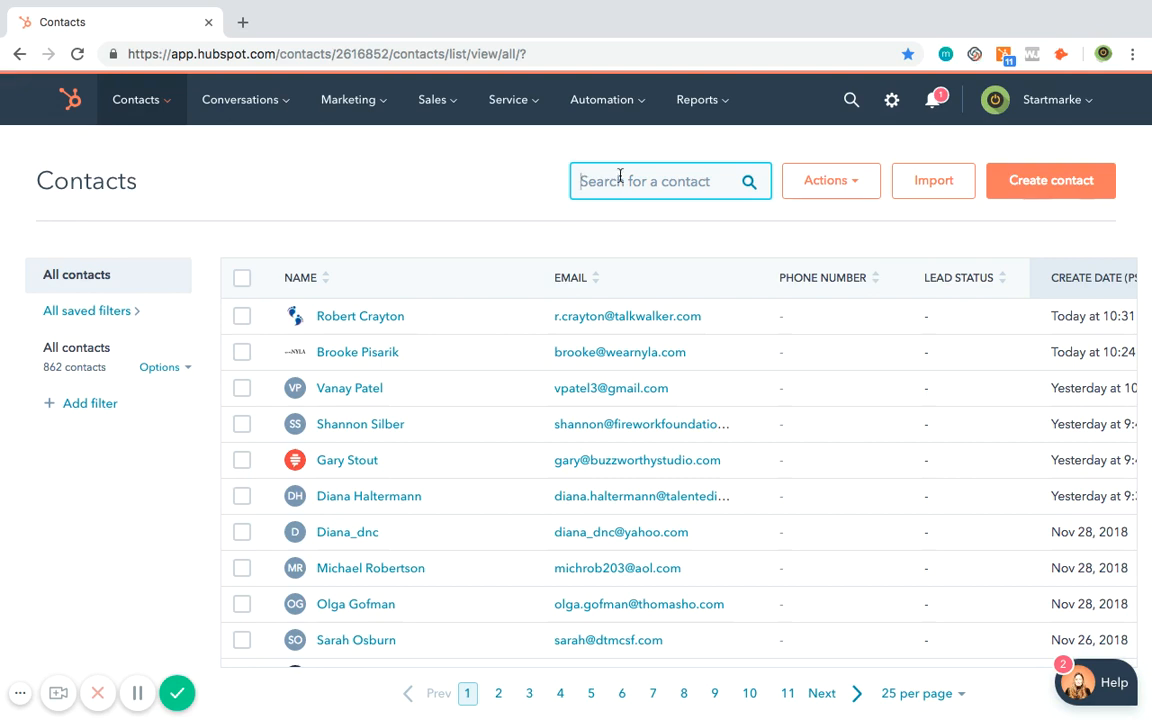
scroll(493, 415, "down", 3)
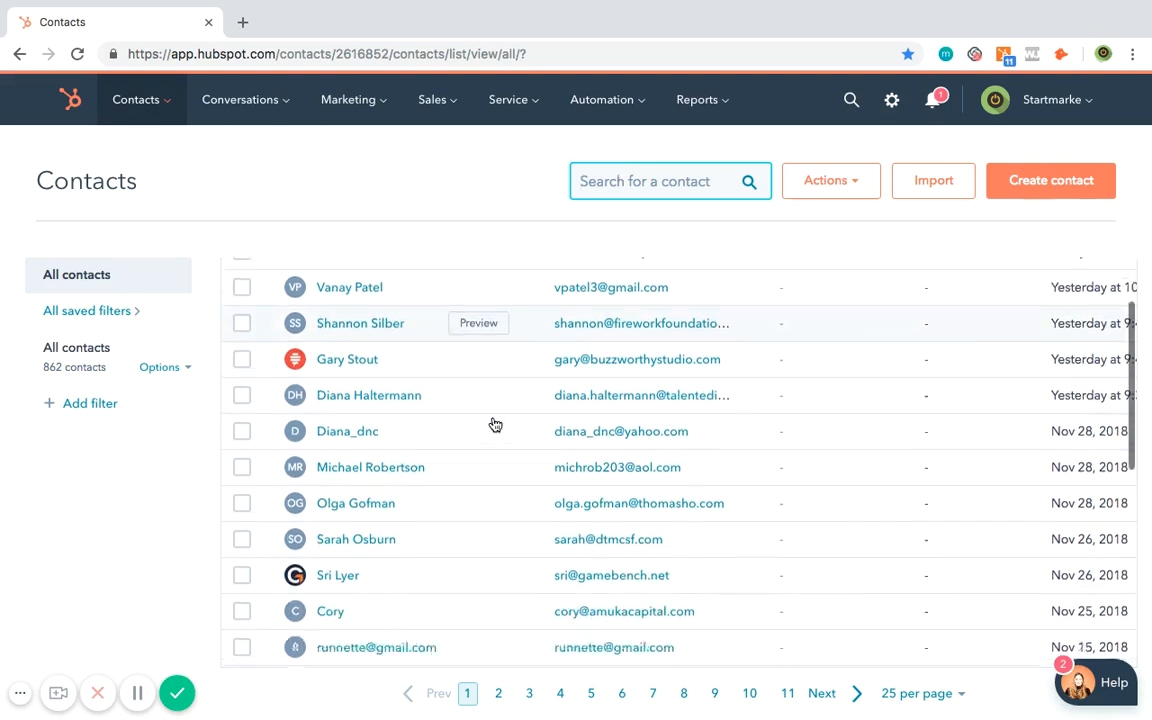
scroll(493, 425, "down", 4)
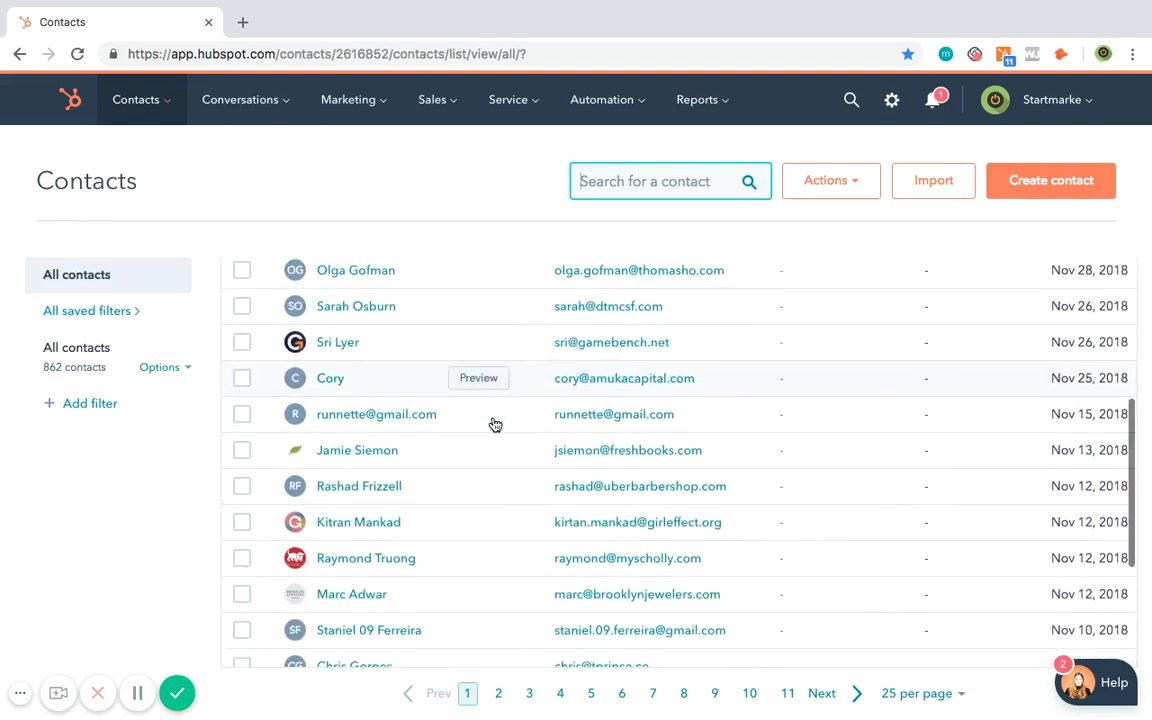
scroll(494, 420, "down", 2)
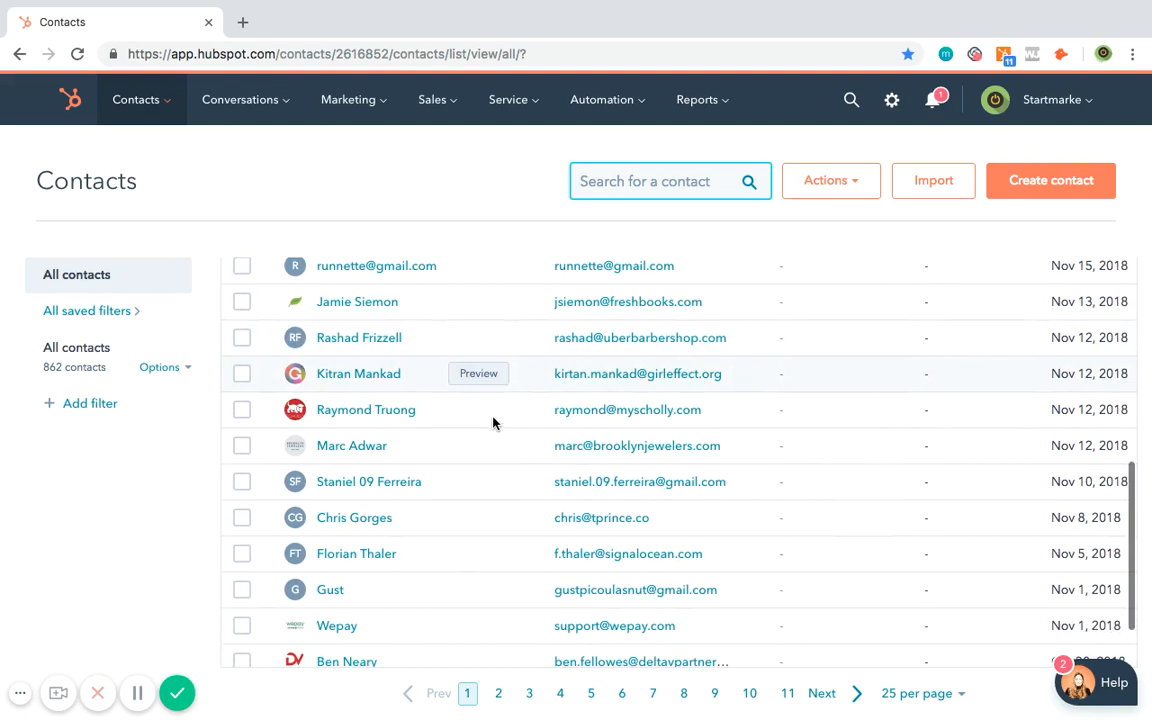
- Search the contacts by the contact's first name and open the record of the match from Engage Hospitality
left_click(651, 178)
type("stephanui")
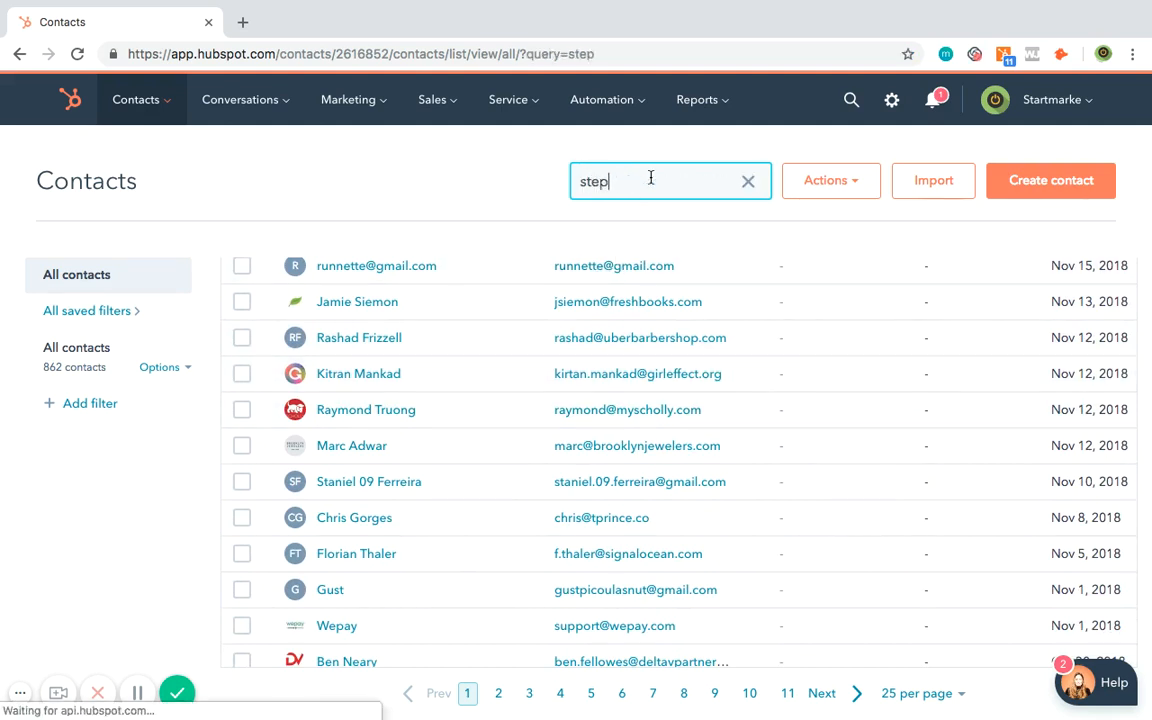
key("BackSpace")
key("BackSpace")
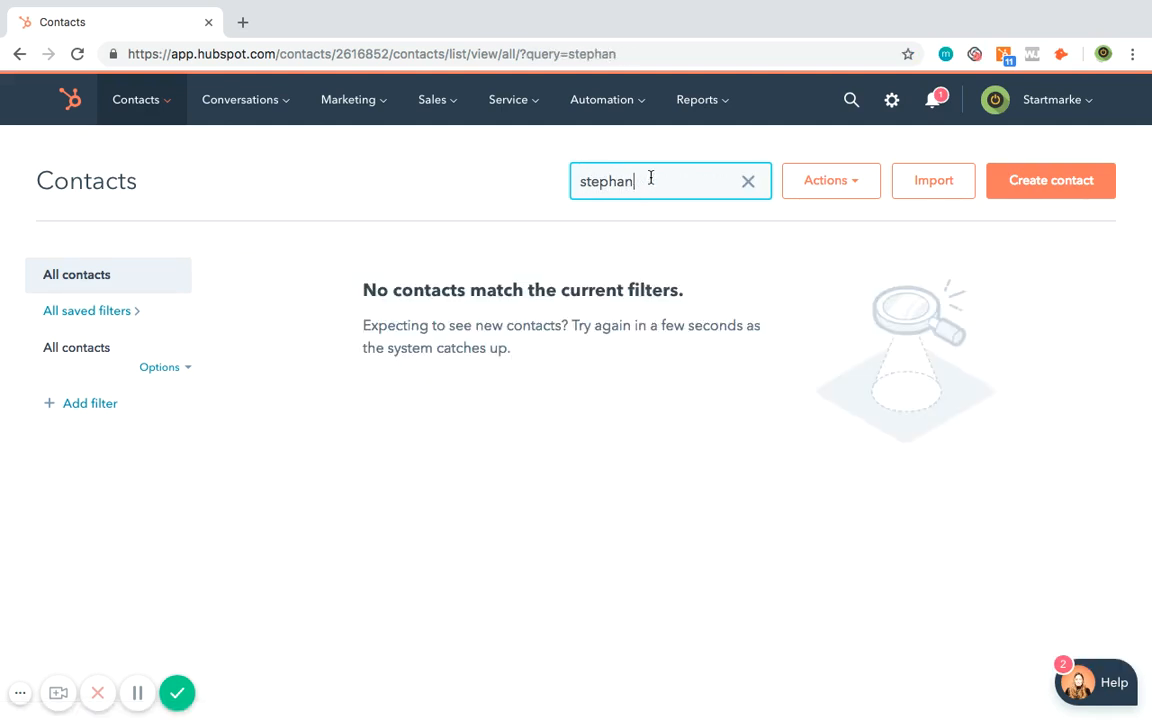
type("ie")
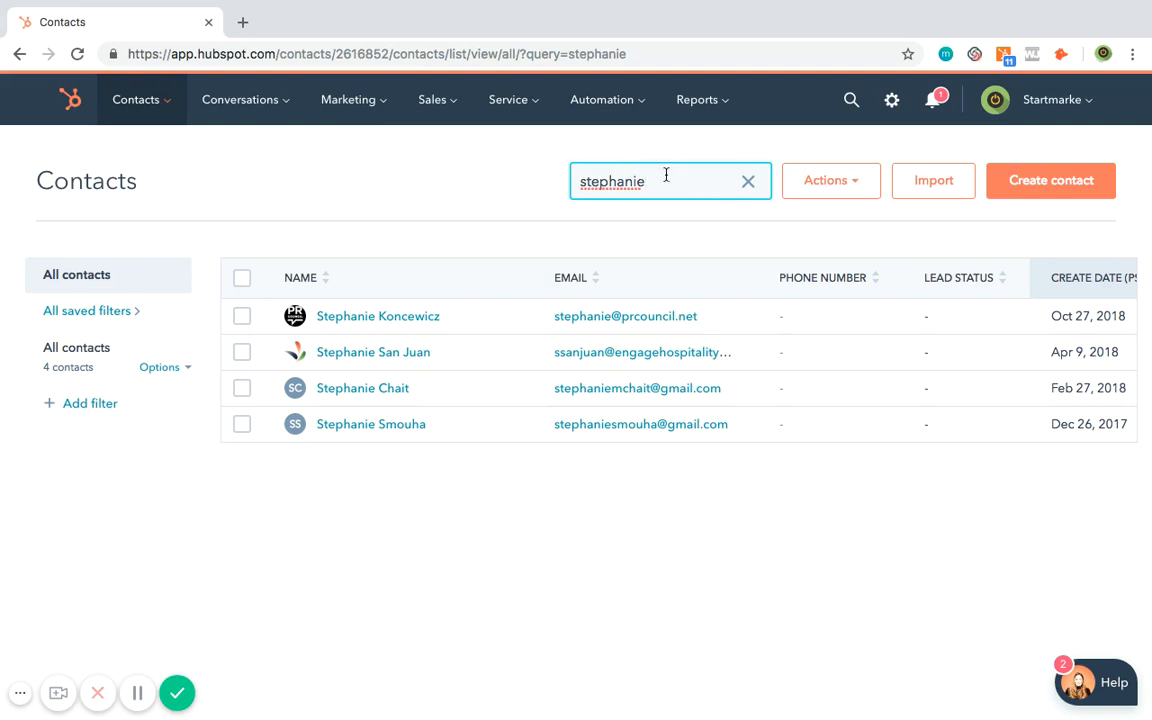
left_click(338, 357)
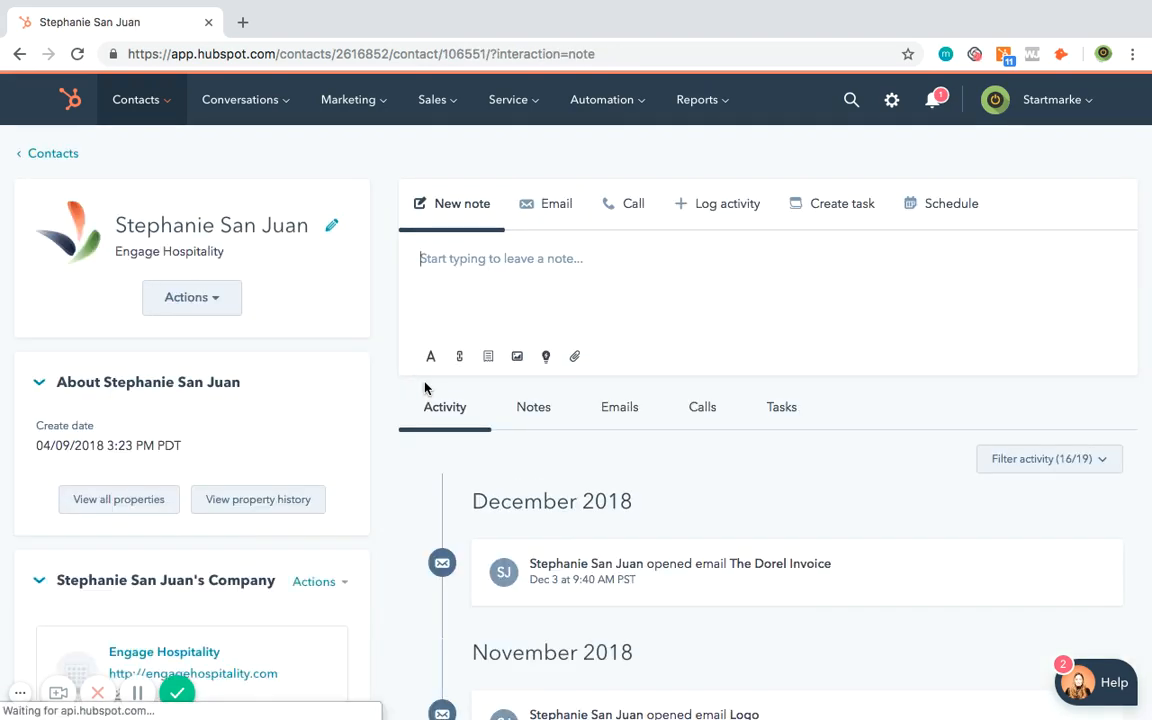
- Examine the contact record's company properties, attachments, tickets and integration sections, along with its timeline of opened emails
scroll(424, 388, "down", 2)
scroll(424, 388, "down", 5)
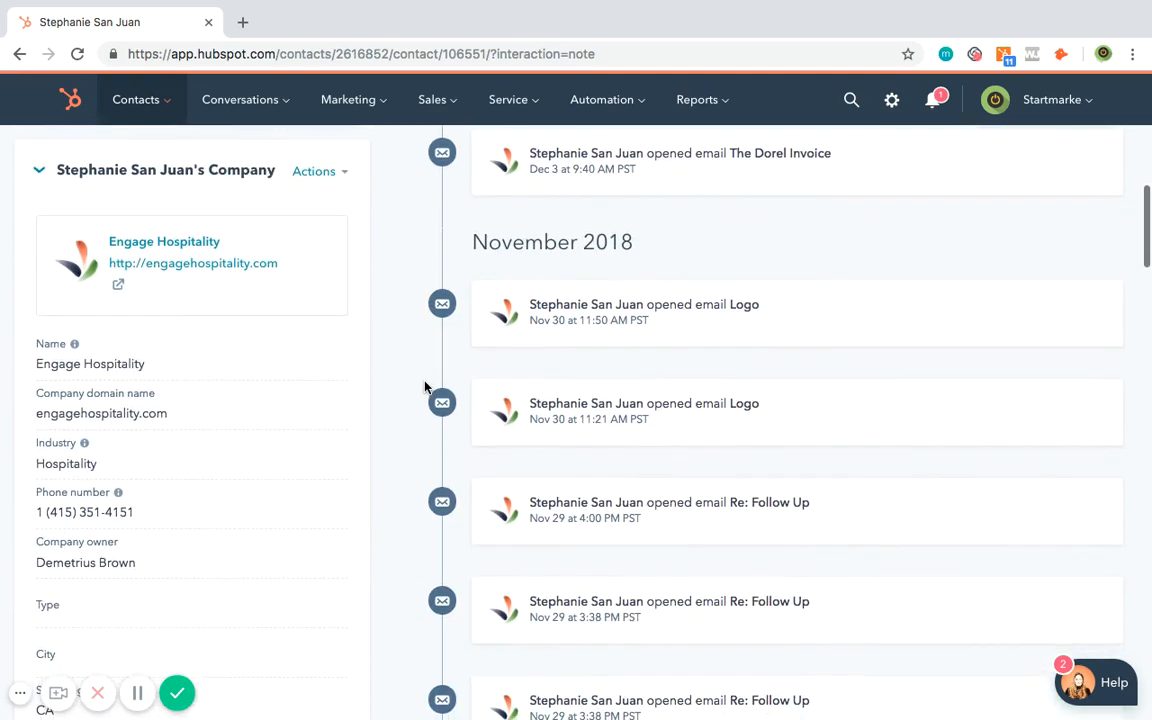
scroll(424, 388, "down", 2)
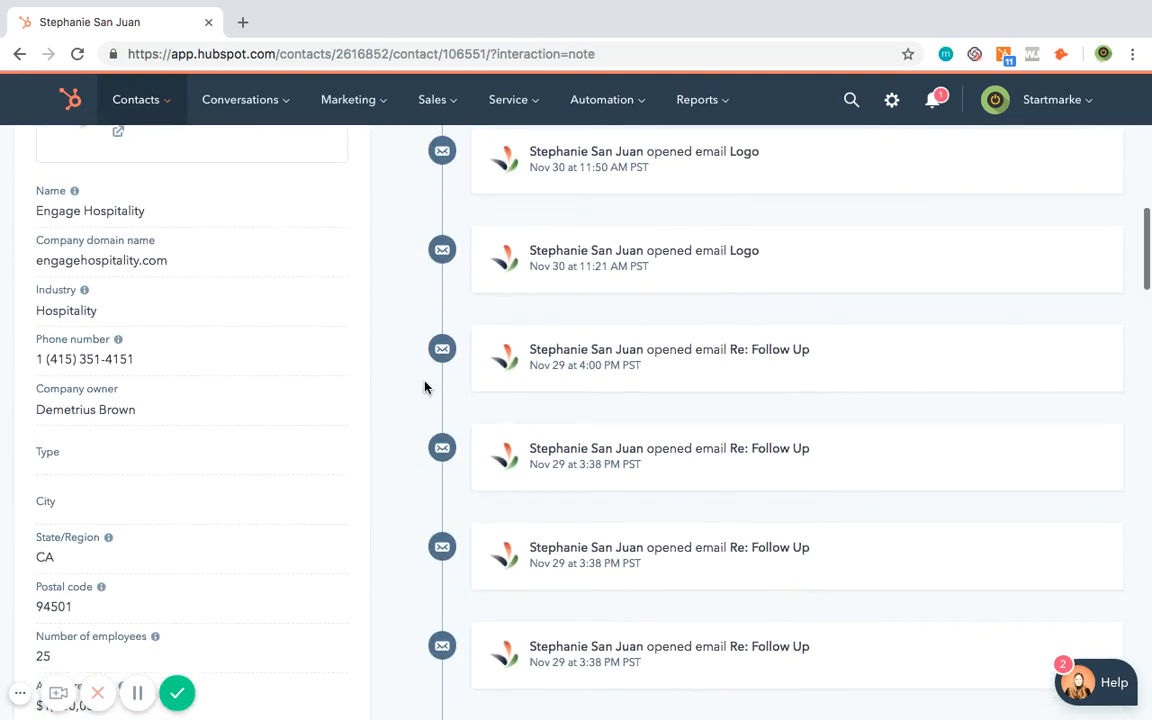
scroll(424, 388, "down", 3)
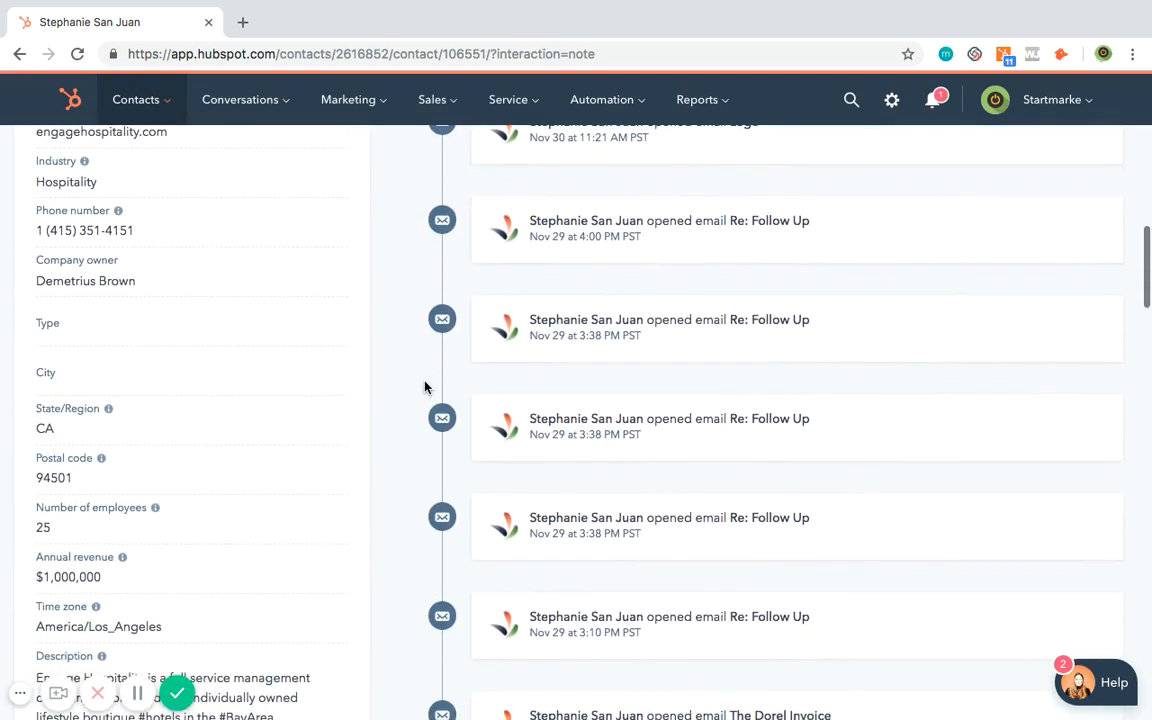
scroll(88, 600, "down", 2)
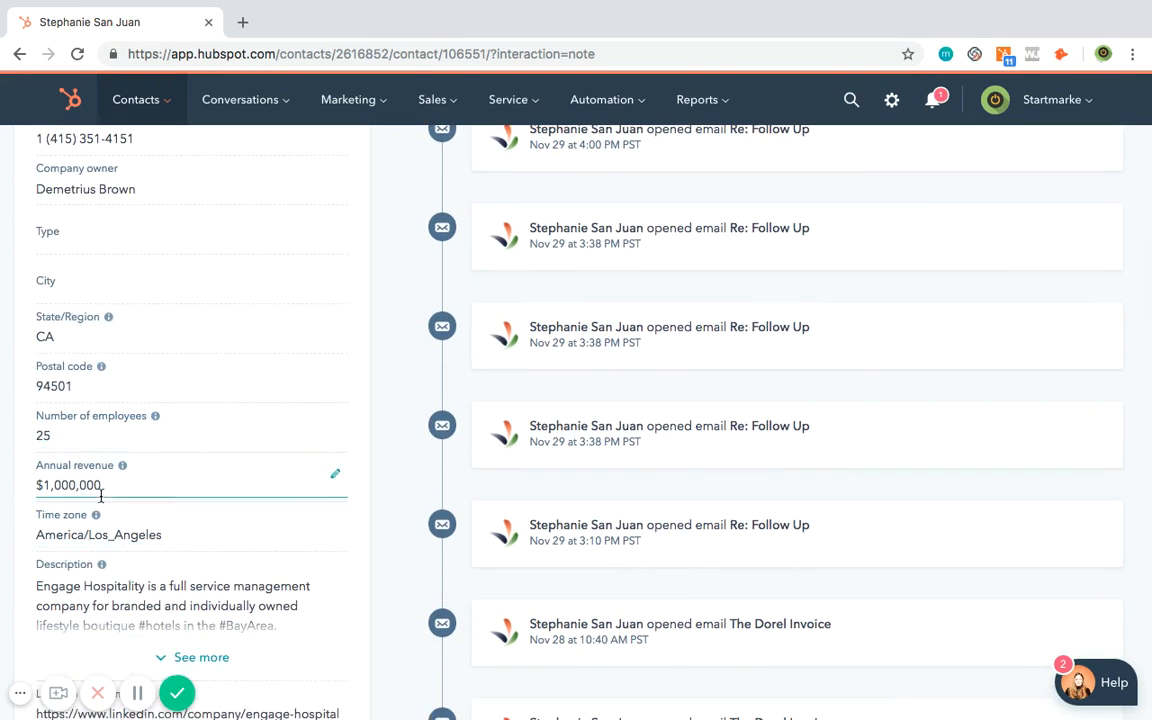
scroll(129, 482, "down", 5)
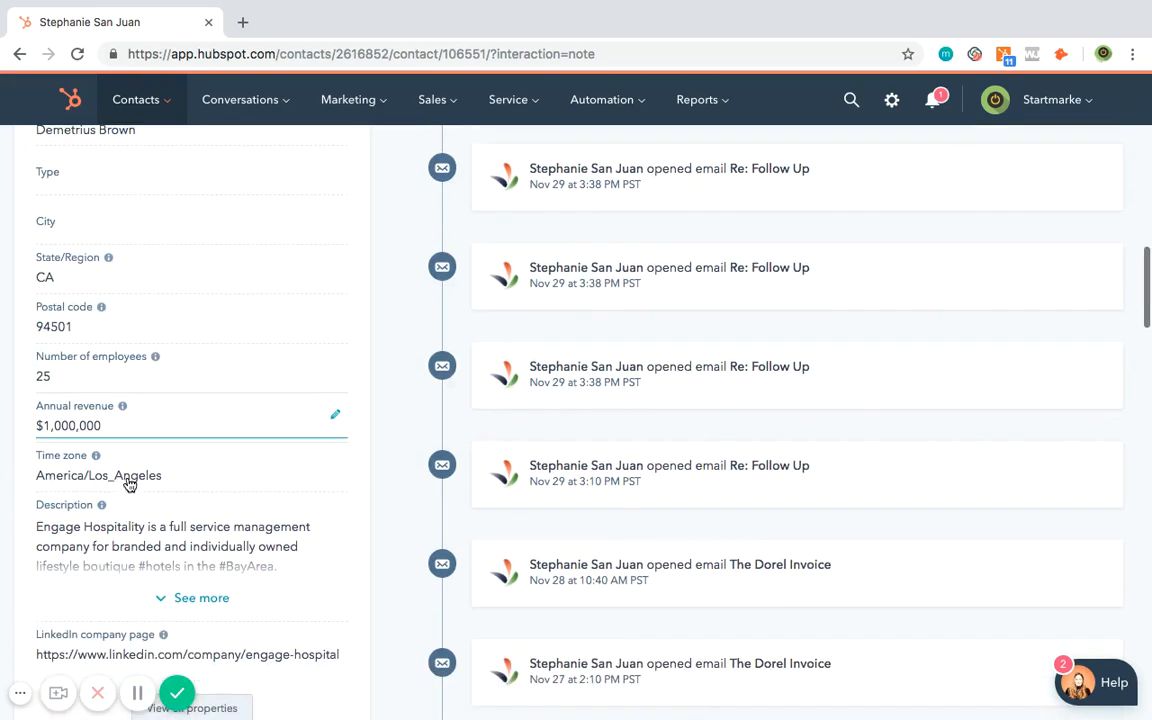
scroll(129, 472, "down", 15)
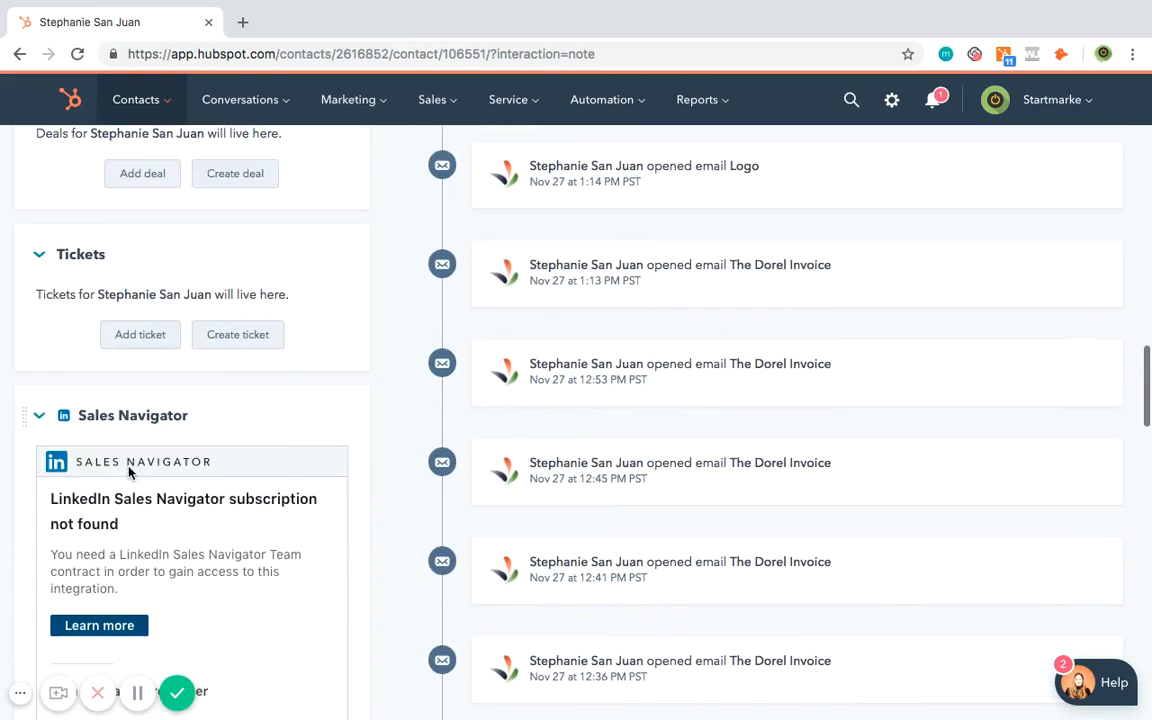
scroll(129, 472, "up", 5)
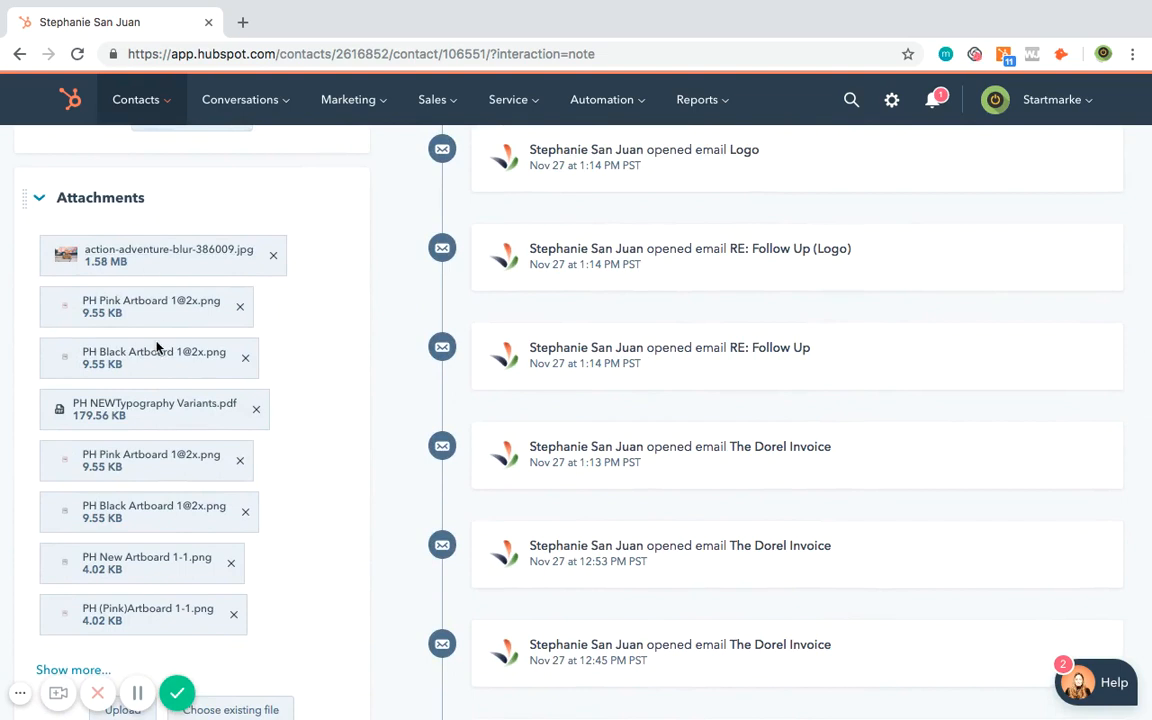
scroll(157, 347, "down", 1)
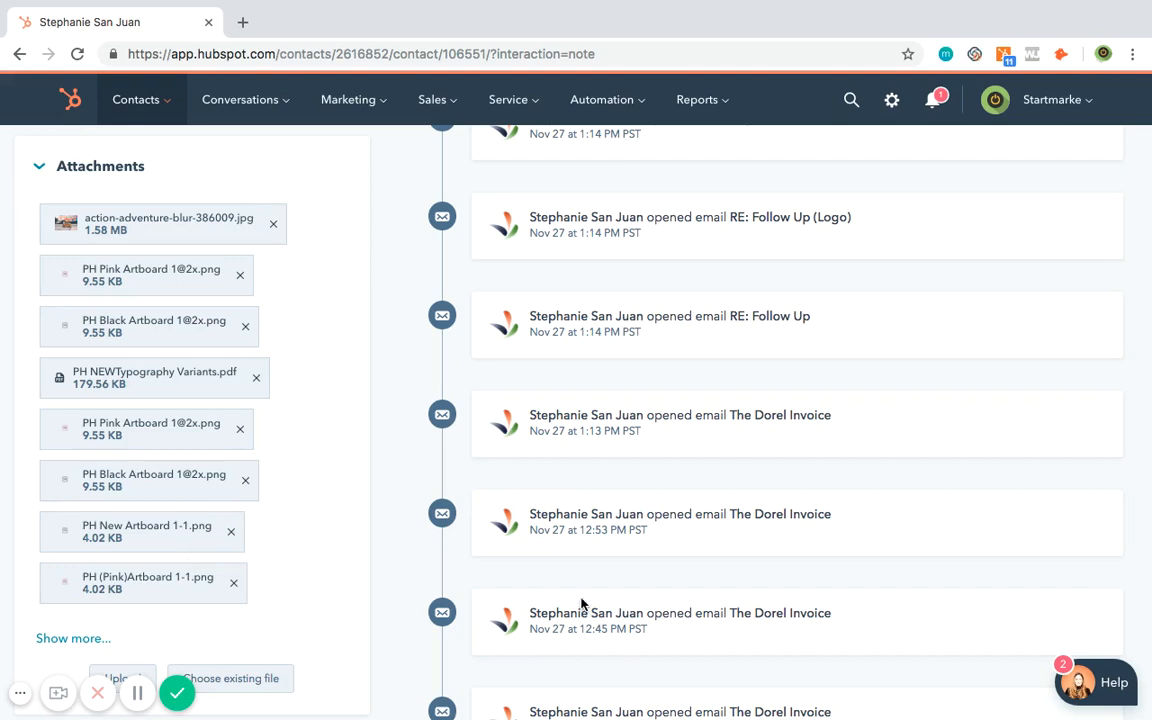
scroll(594, 470, "down", 15)
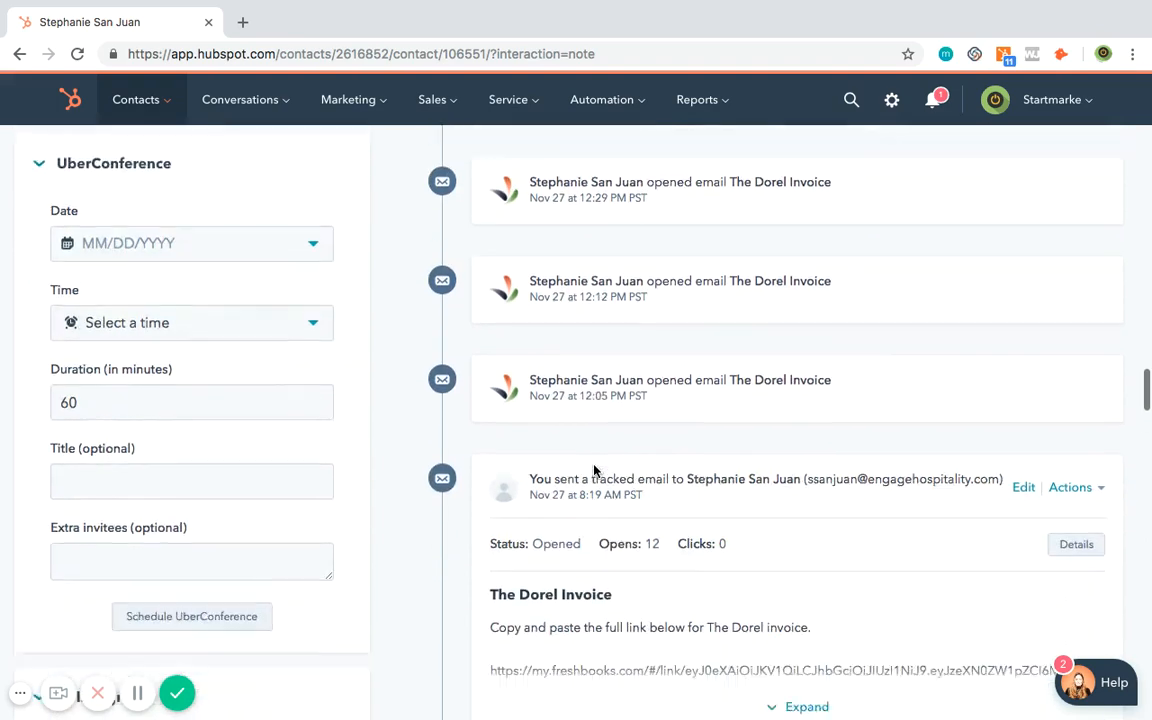
- Expand the tracked "Re: Follow Up" email sent on Nov 26 and inspect its send and open tracking details
scroll(594, 468, "down", 3)
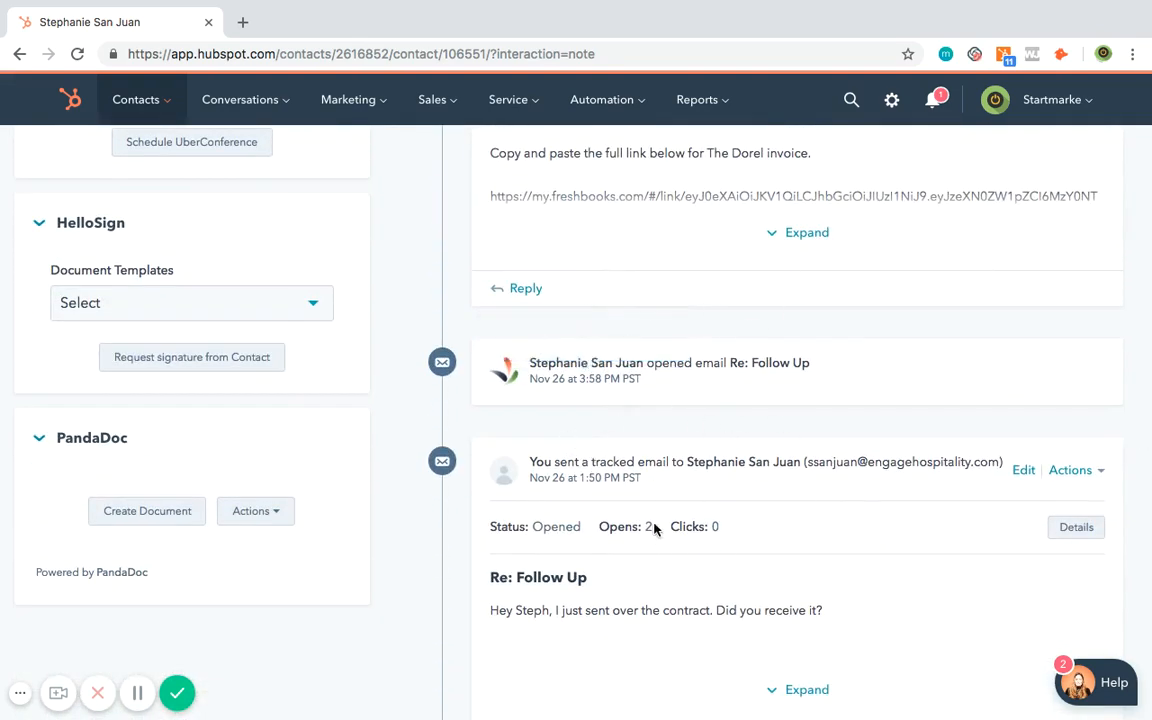
scroll(818, 530, "down", 3)
left_click(797, 574)
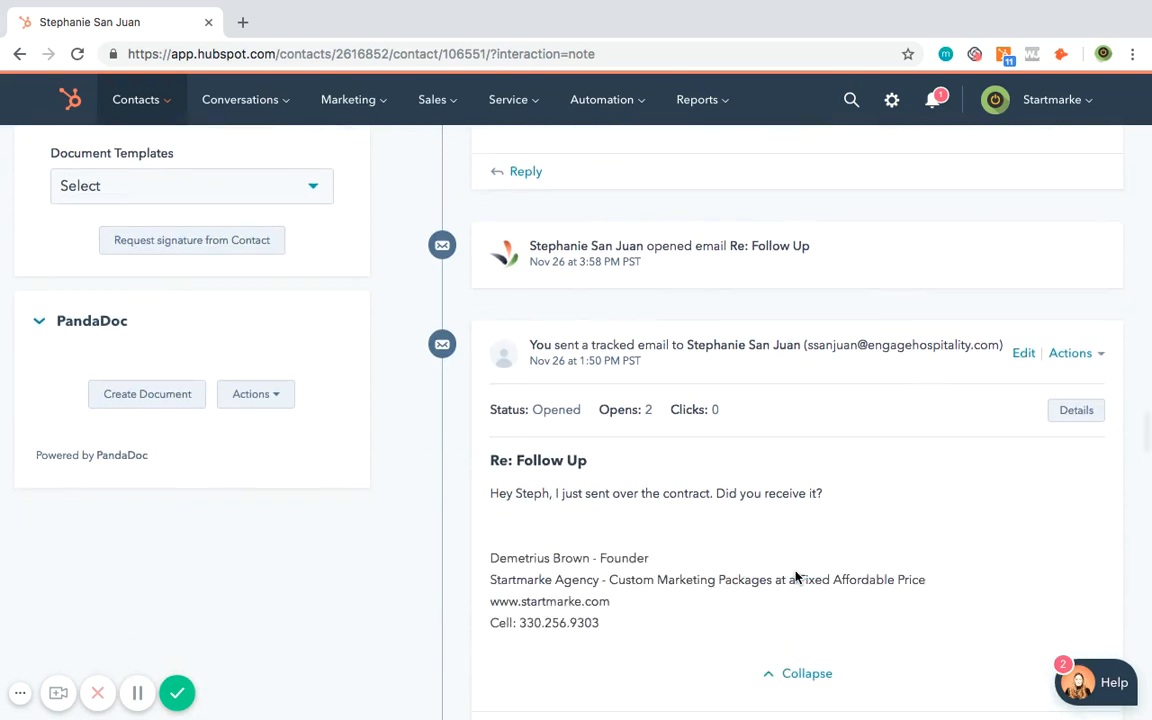
scroll(796, 577, "down", 3)
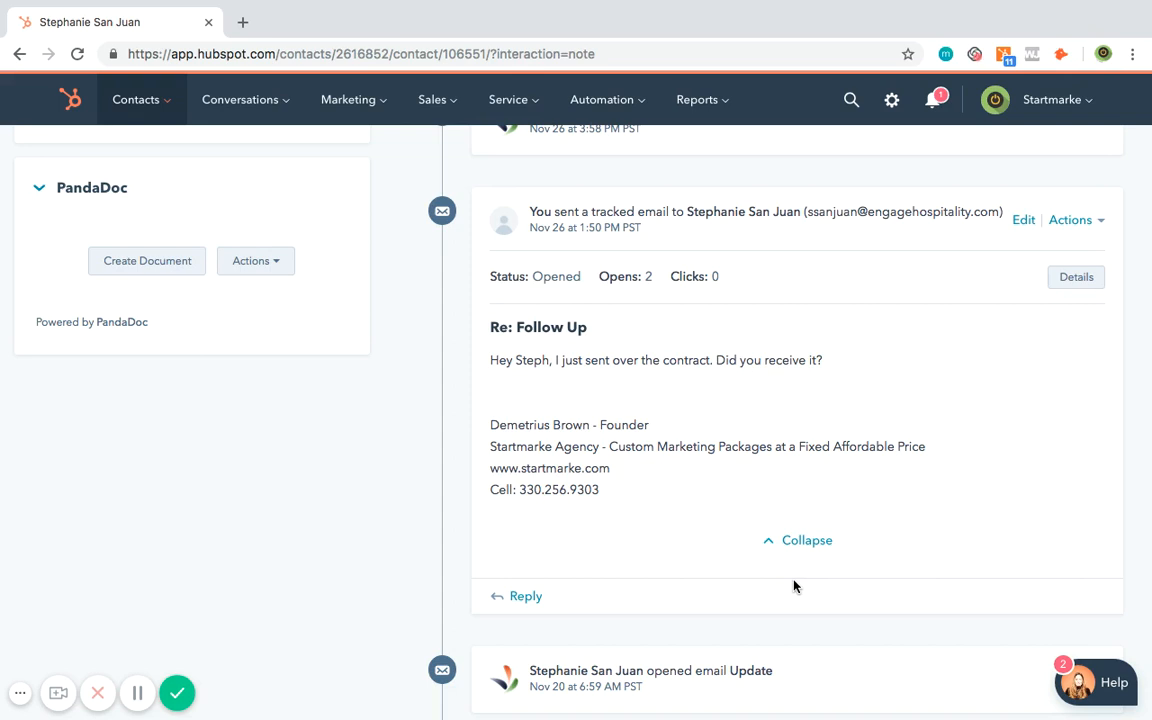
left_click(1082, 277)
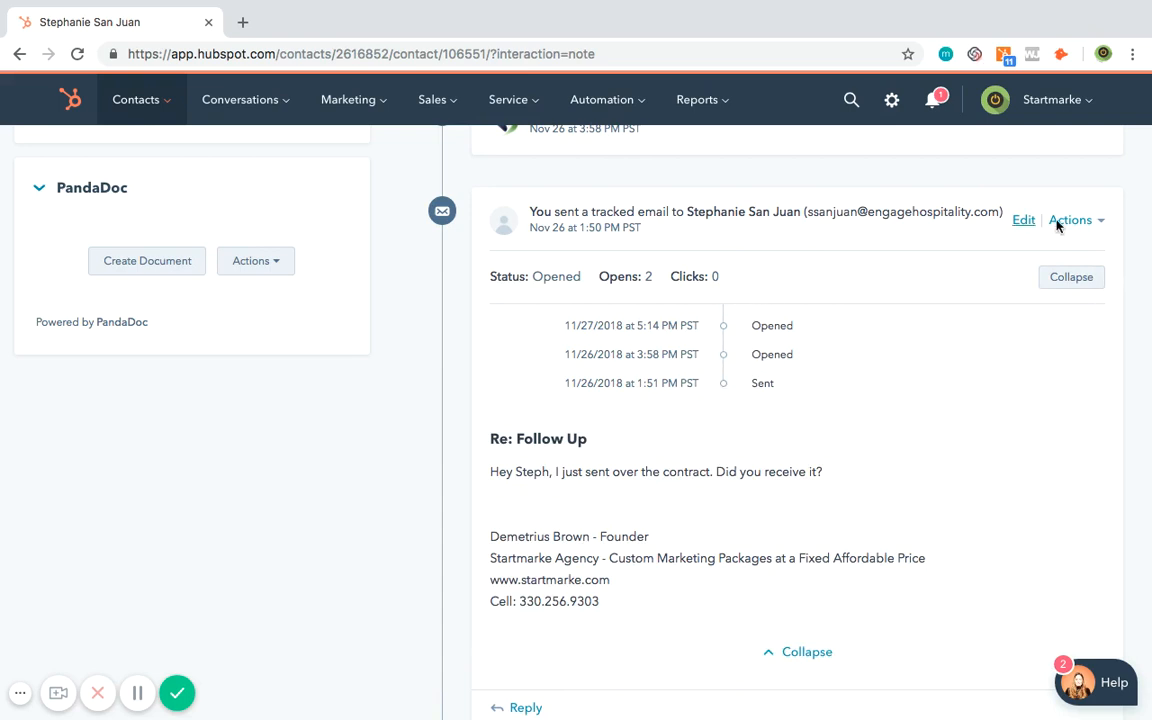
left_click(1078, 284)
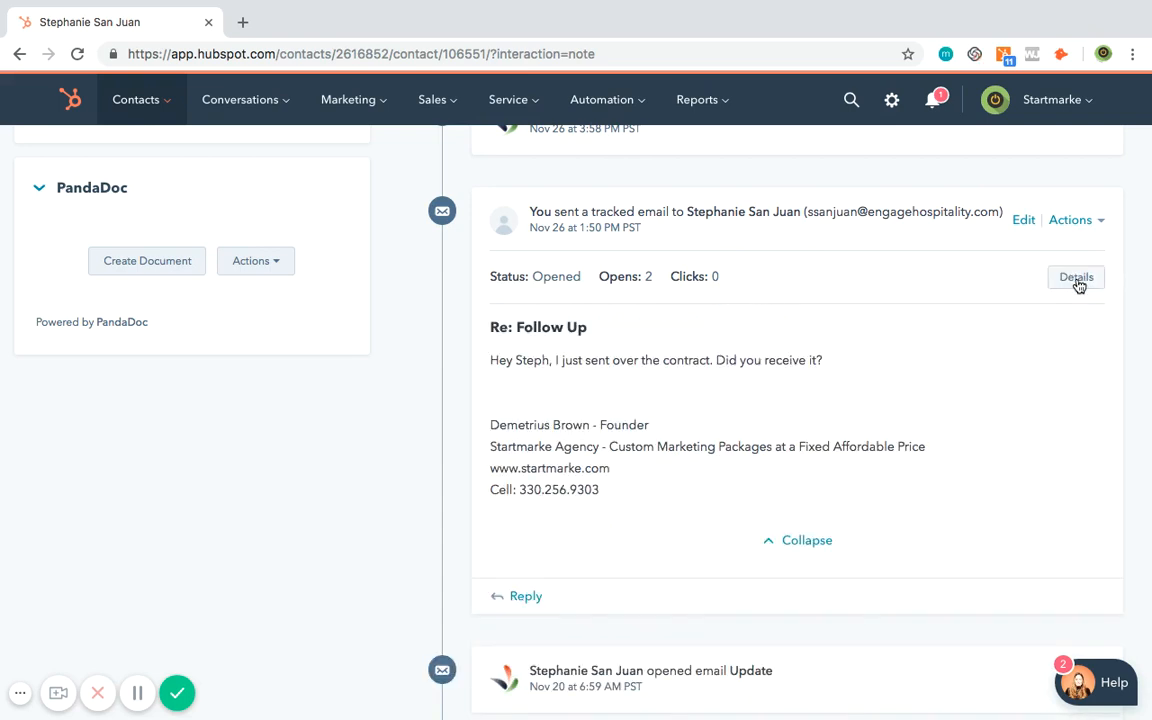
left_click(1078, 284)
left_click(1078, 284)
left_click(1079, 286)
left_click(1060, 282)
- Look through the older email activity, and show only the contact's notes and browse them back to May 2018
scroll(874, 447, "down", 5)
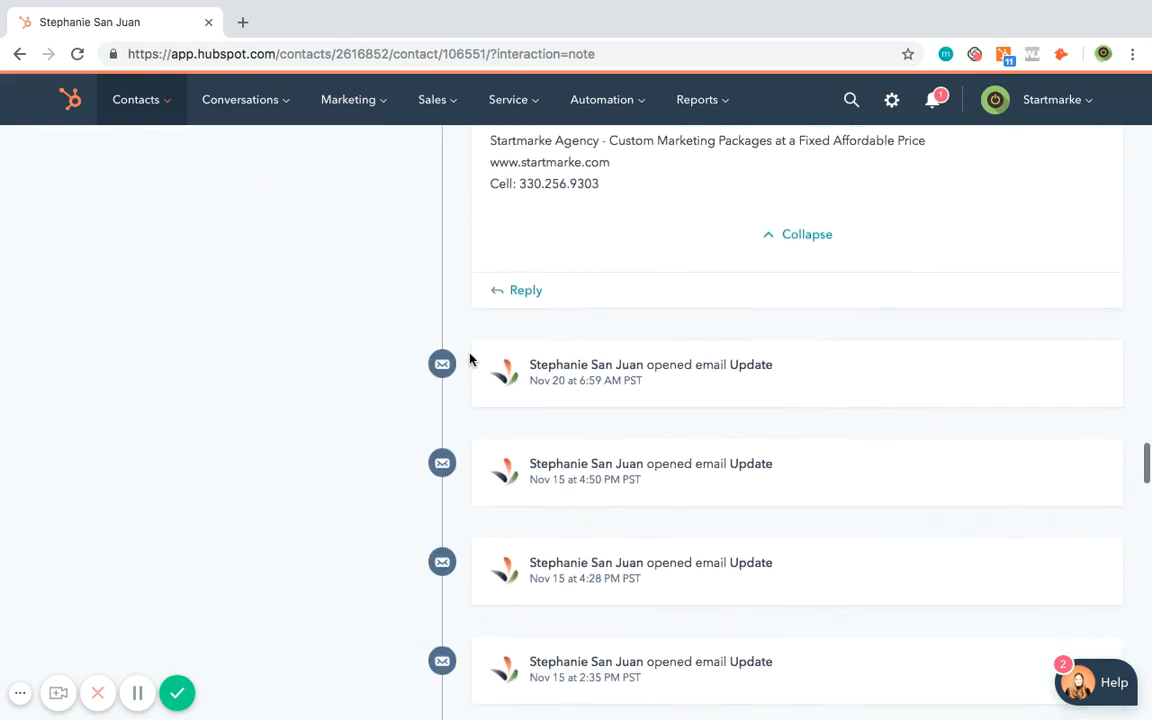
scroll(450, 470, "down", 1)
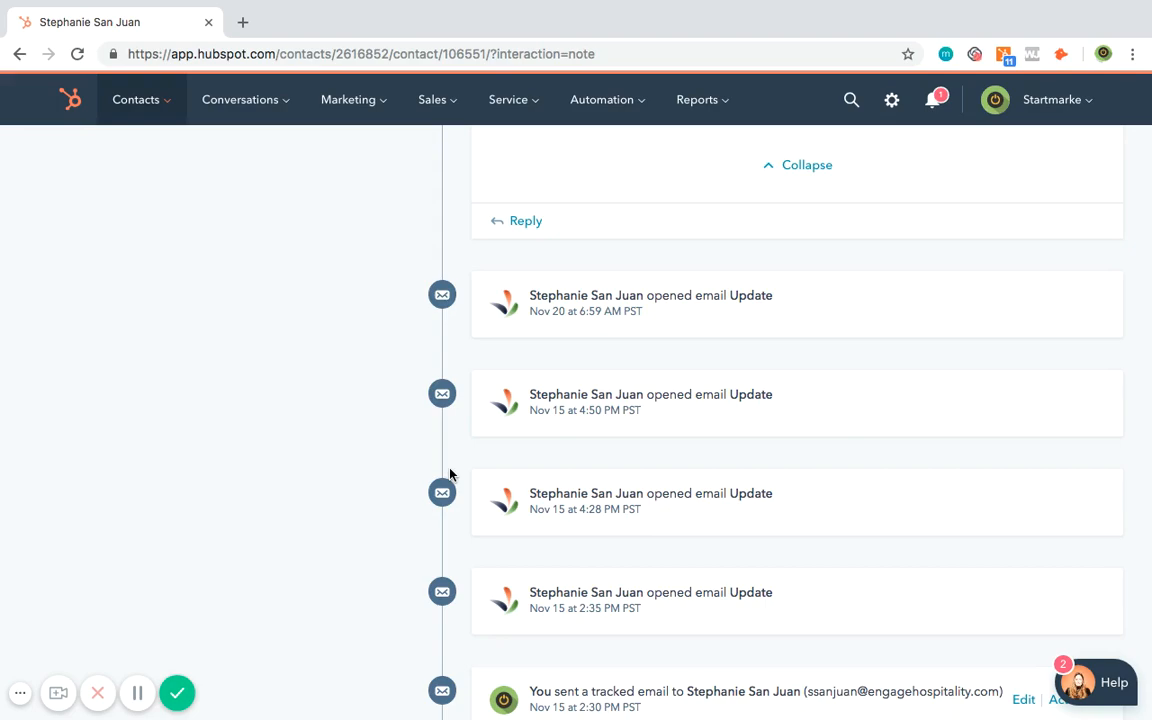
scroll(450, 474, "down", 4)
scroll(450, 474, "up", 15)
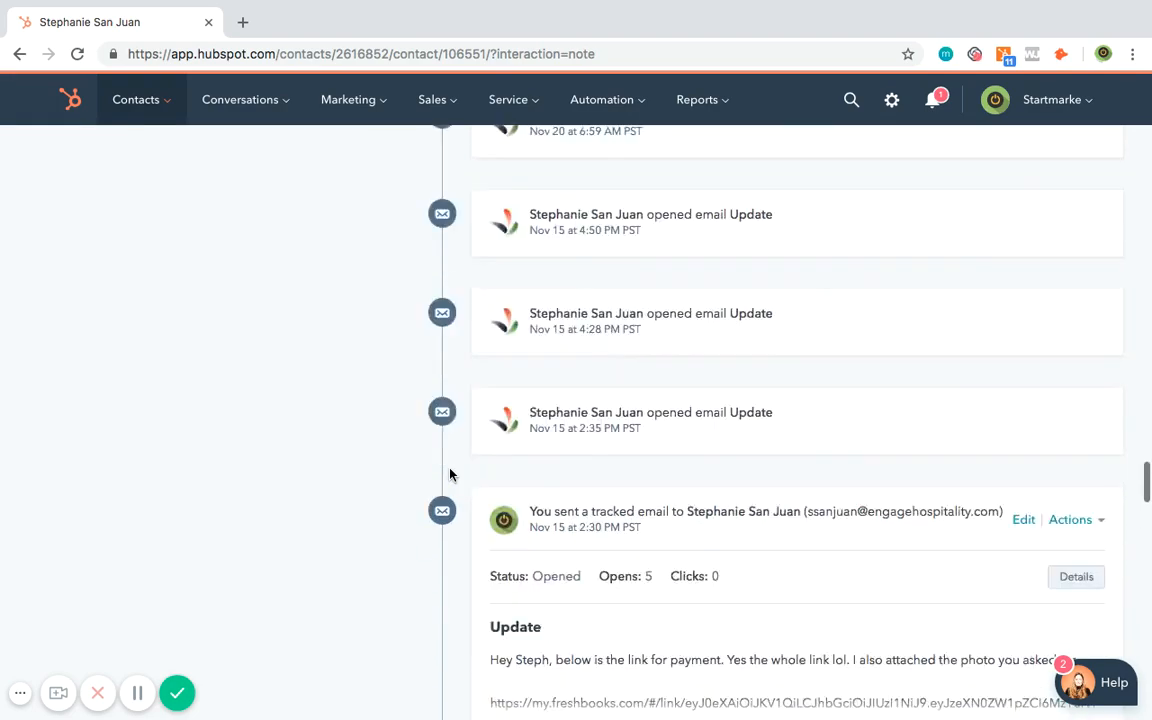
scroll(450, 474, "up", 20)
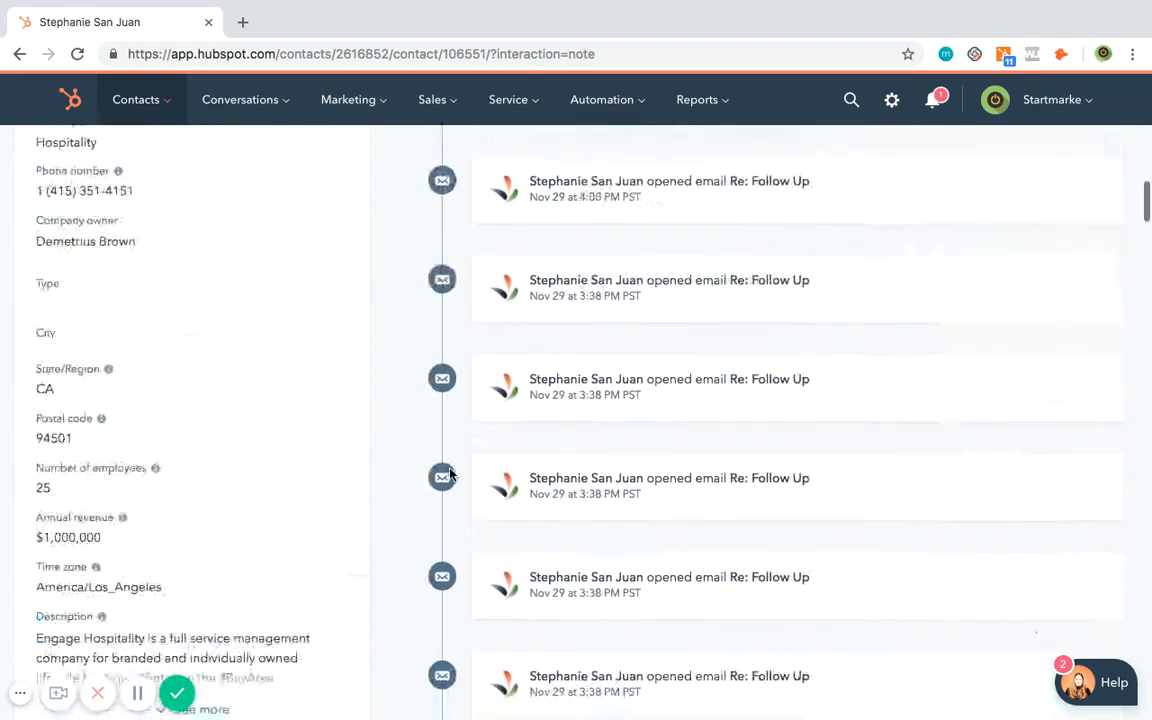
left_click(520, 413)
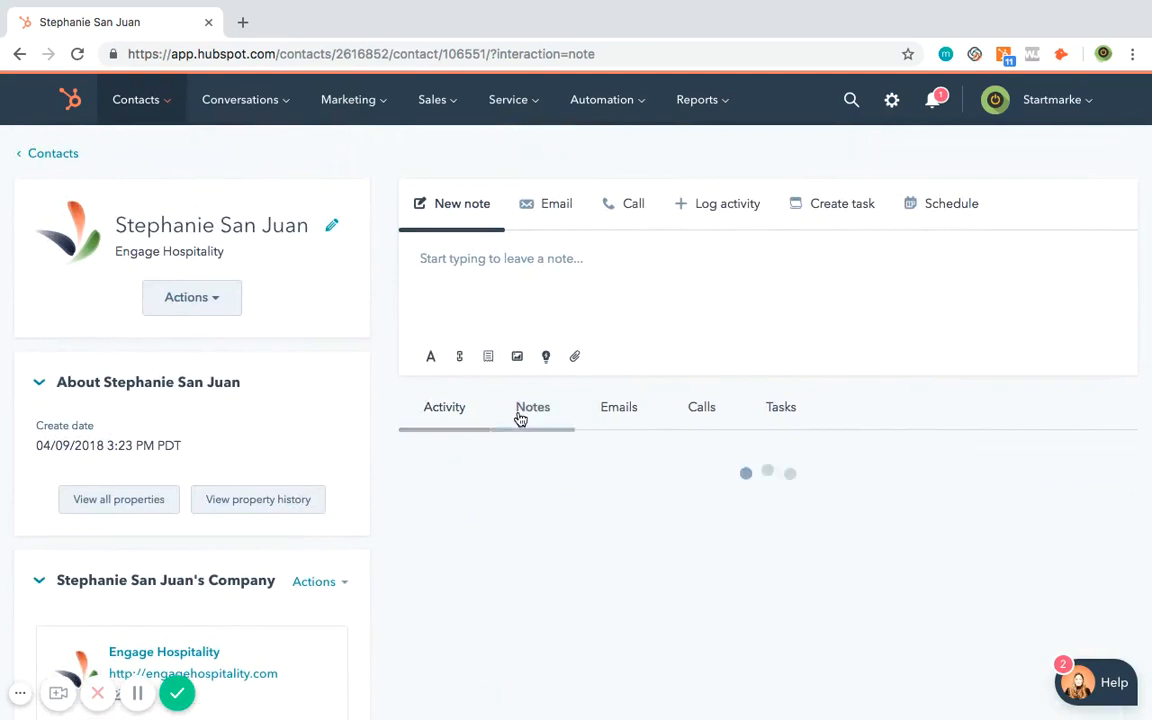
scroll(658, 556, "down", 8)
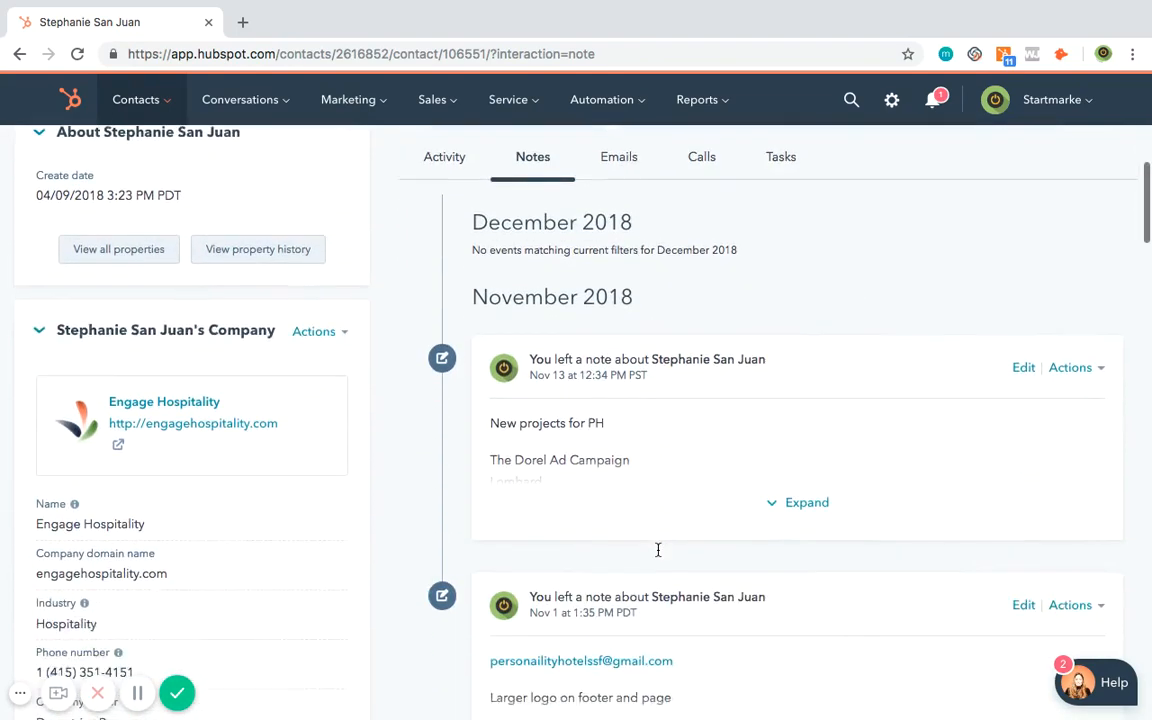
scroll(658, 556, "down", 20)
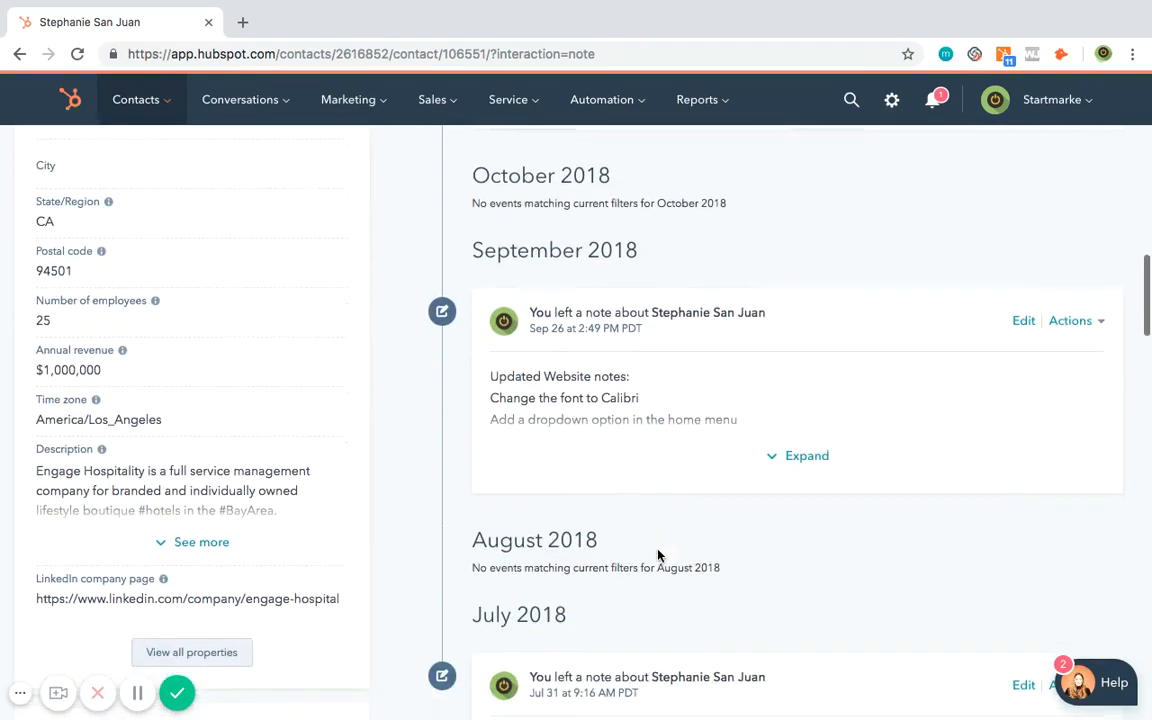
scroll(658, 556, "down", 3)
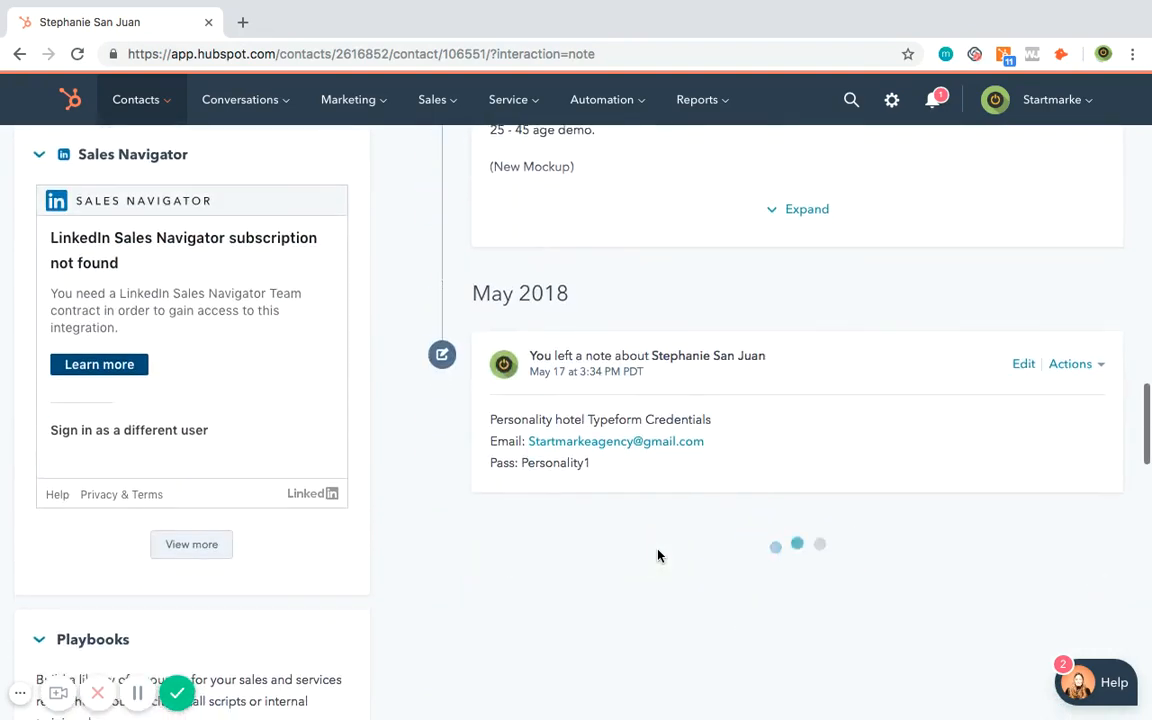
scroll(658, 556, "up", 20)
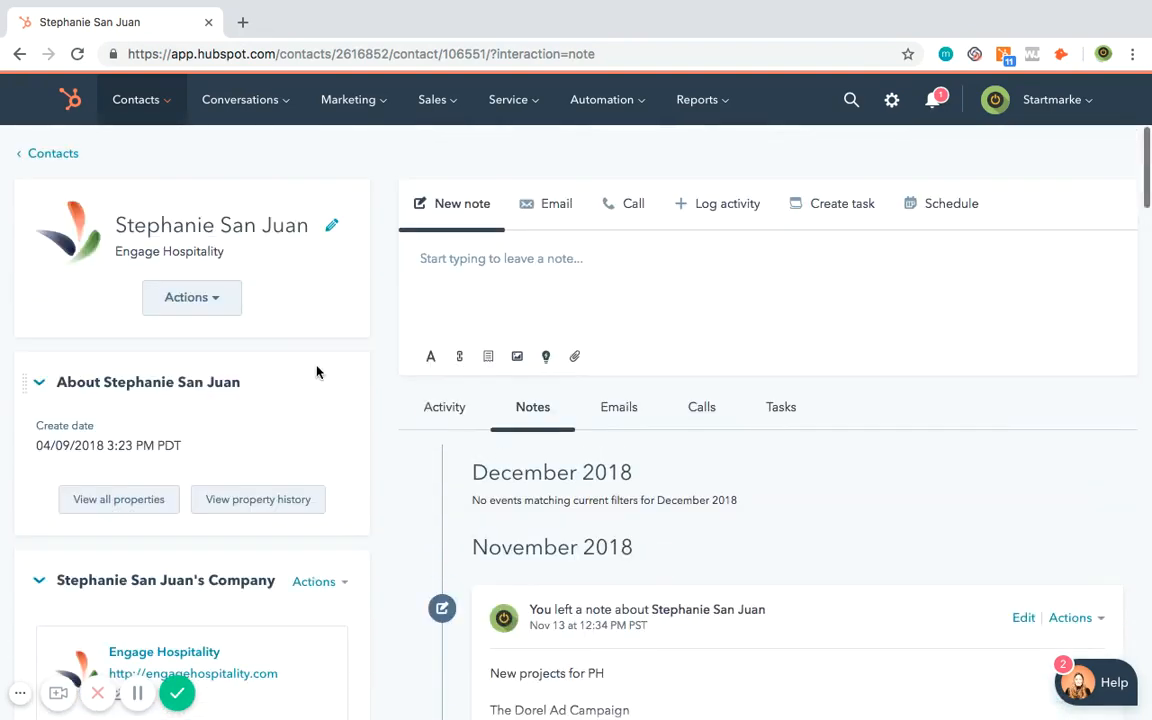
- View the contact's call form and the form for logging an activity
left_click(630, 205)
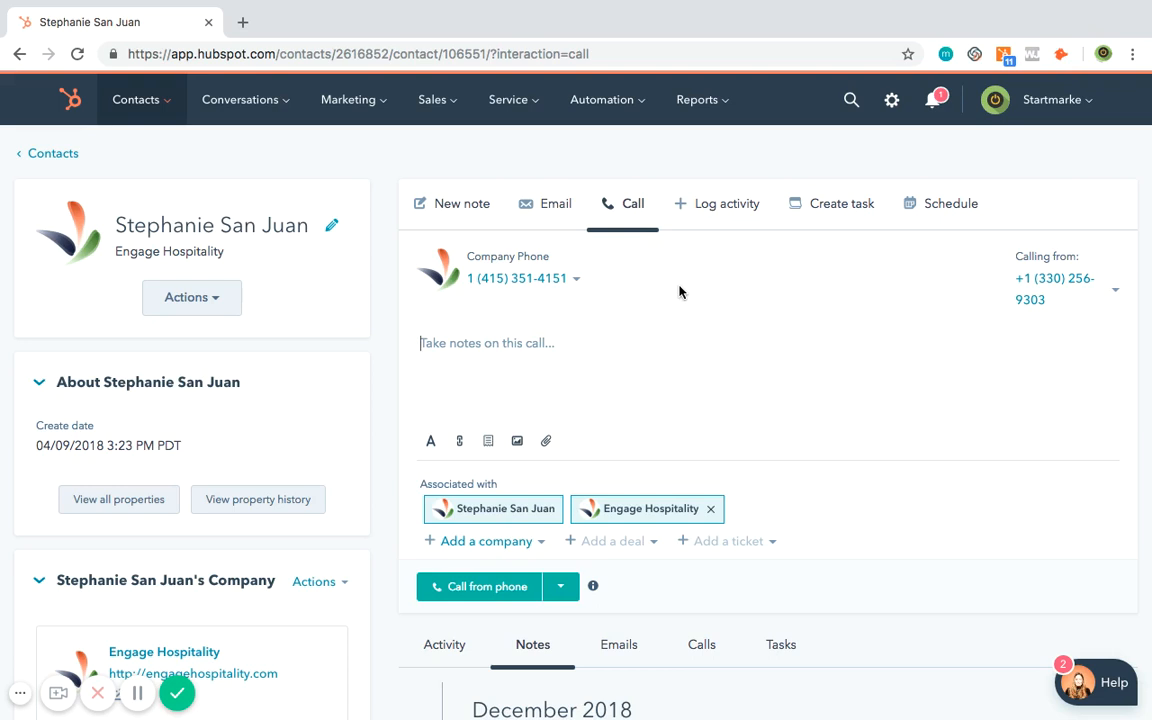
left_click(726, 205)
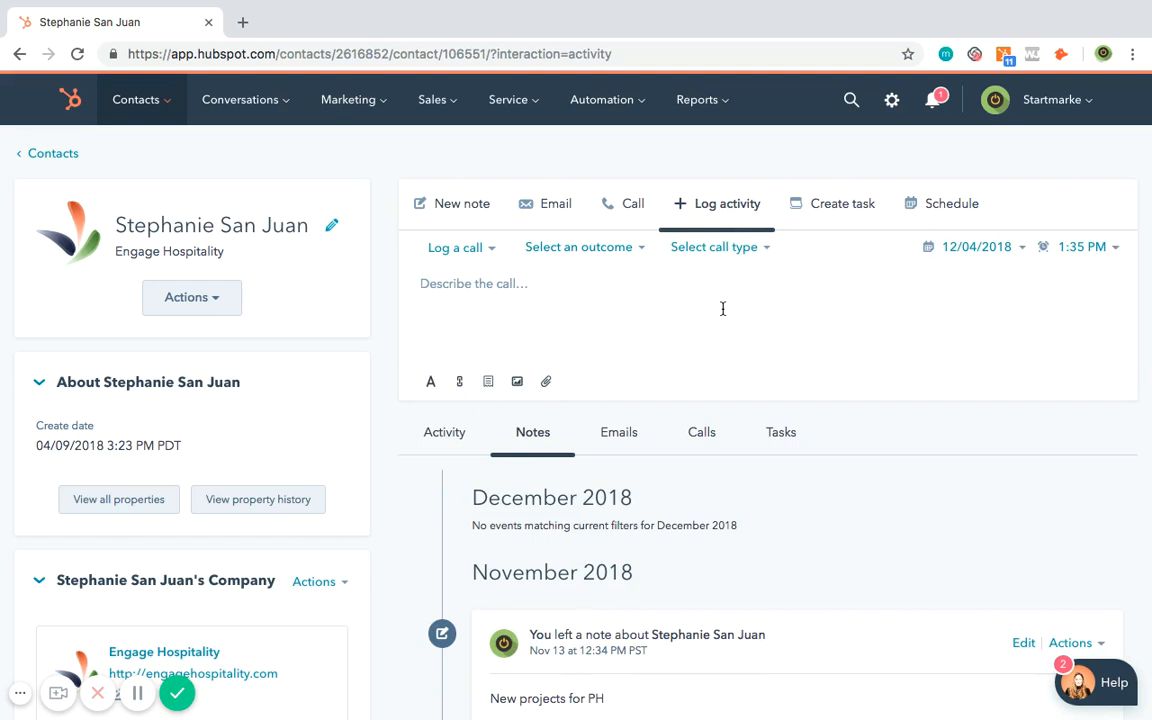
- Create and save a task titled "Follow up with client about web design." with the note "Follow up" for the contact
left_click(839, 219)
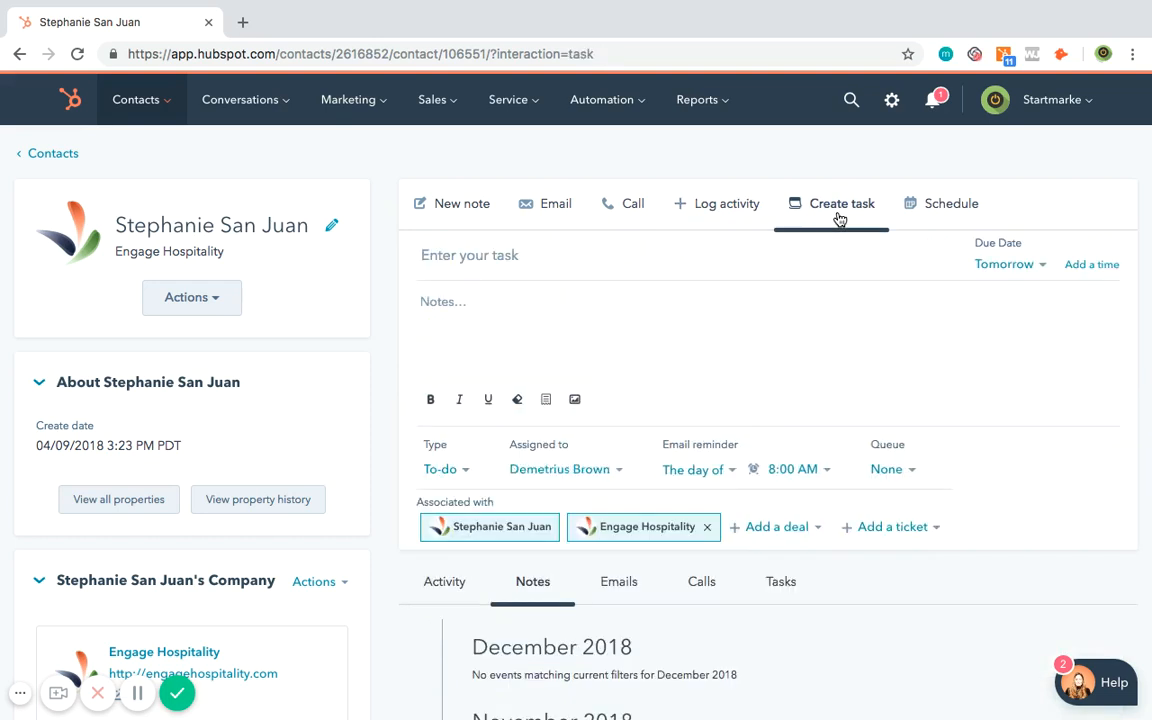
type("Fo")
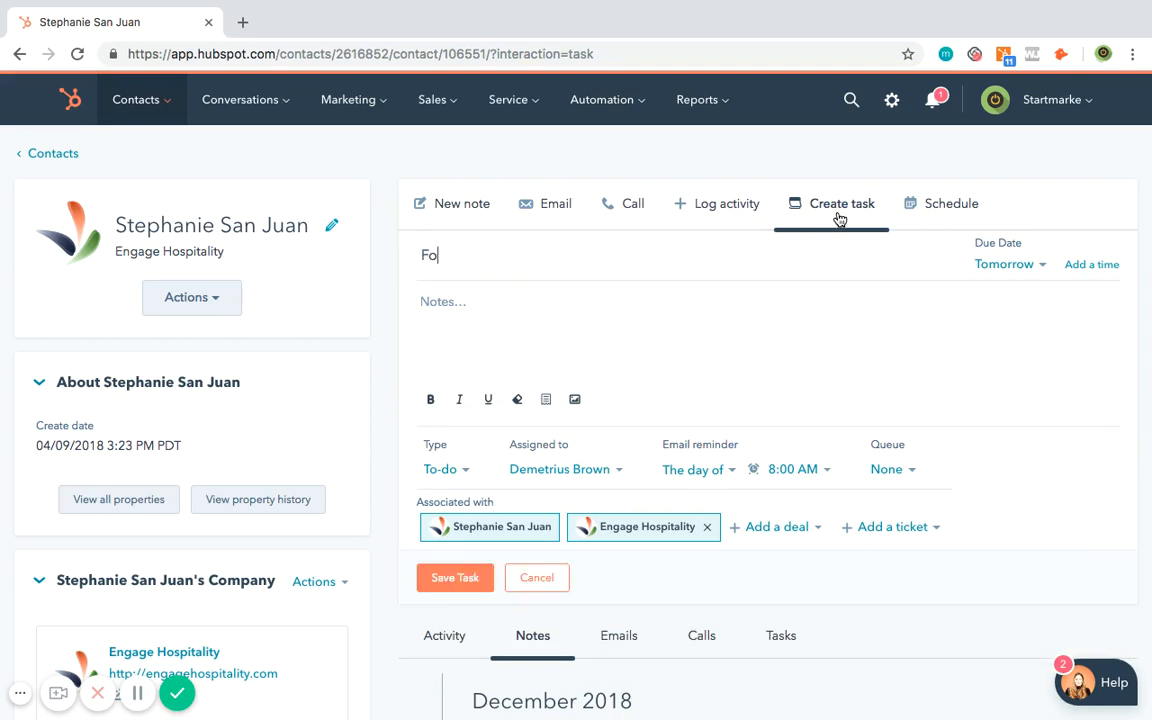
type("llow up with clienbt")
key("BackSpace")
key("BackSpace")
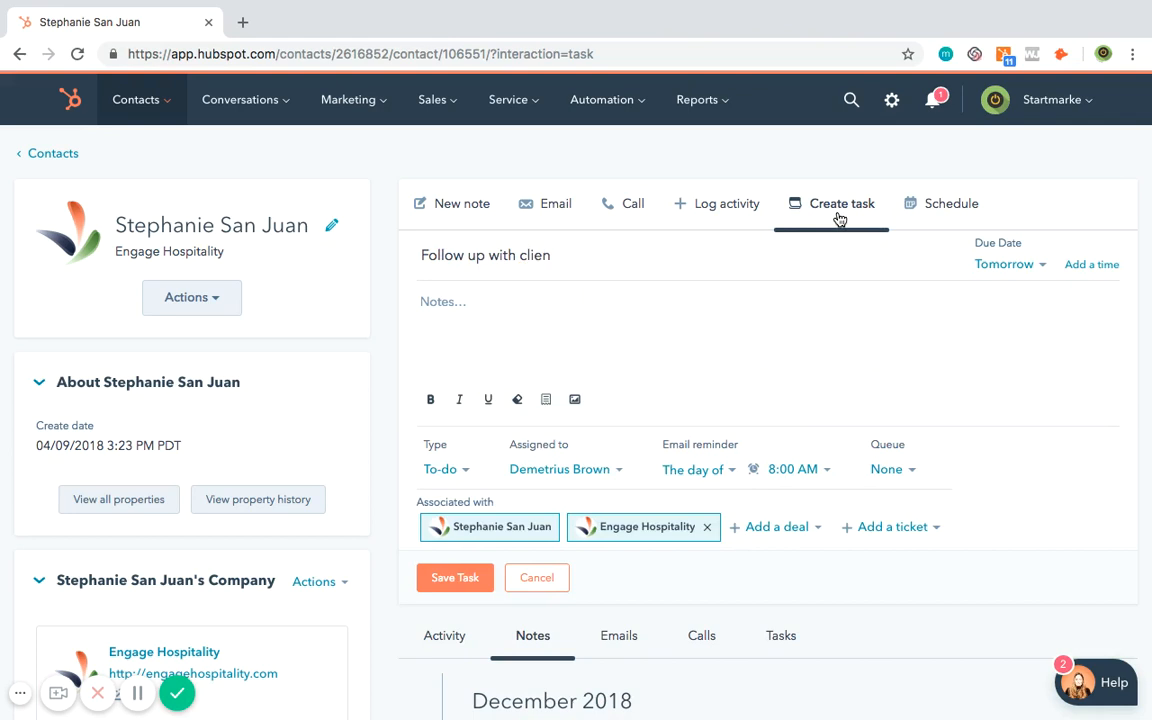
type("t about web design.")
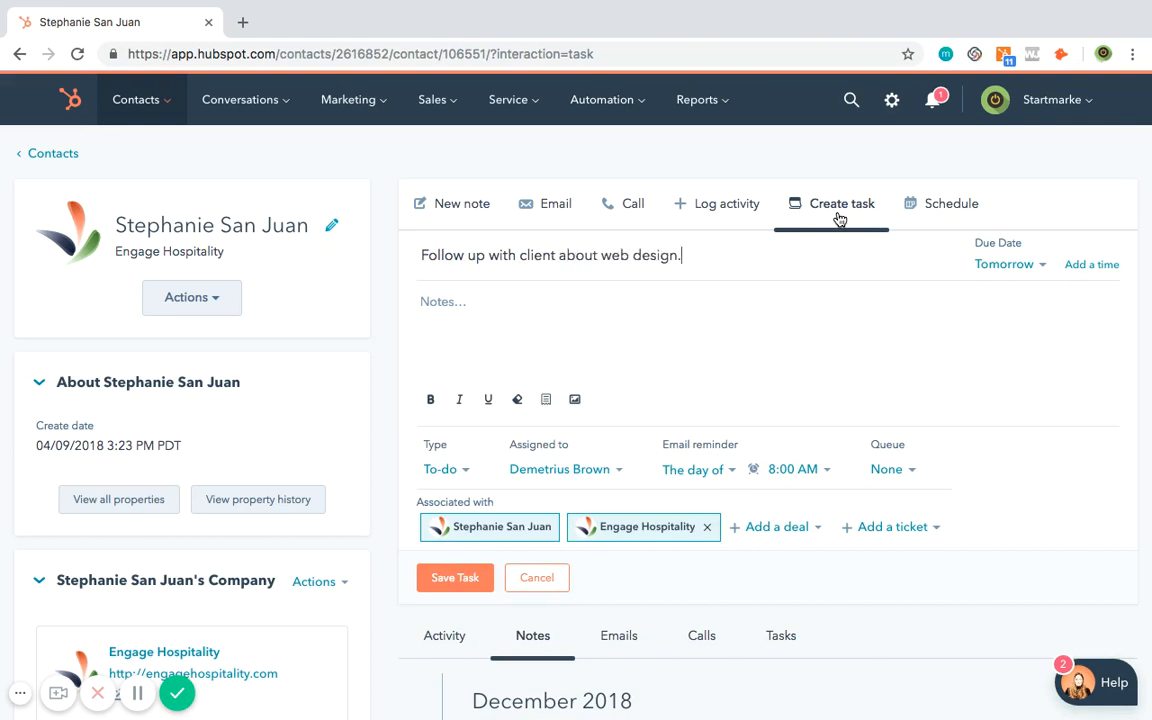
left_click(723, 295)
type("Follow up")
left_click(479, 584)
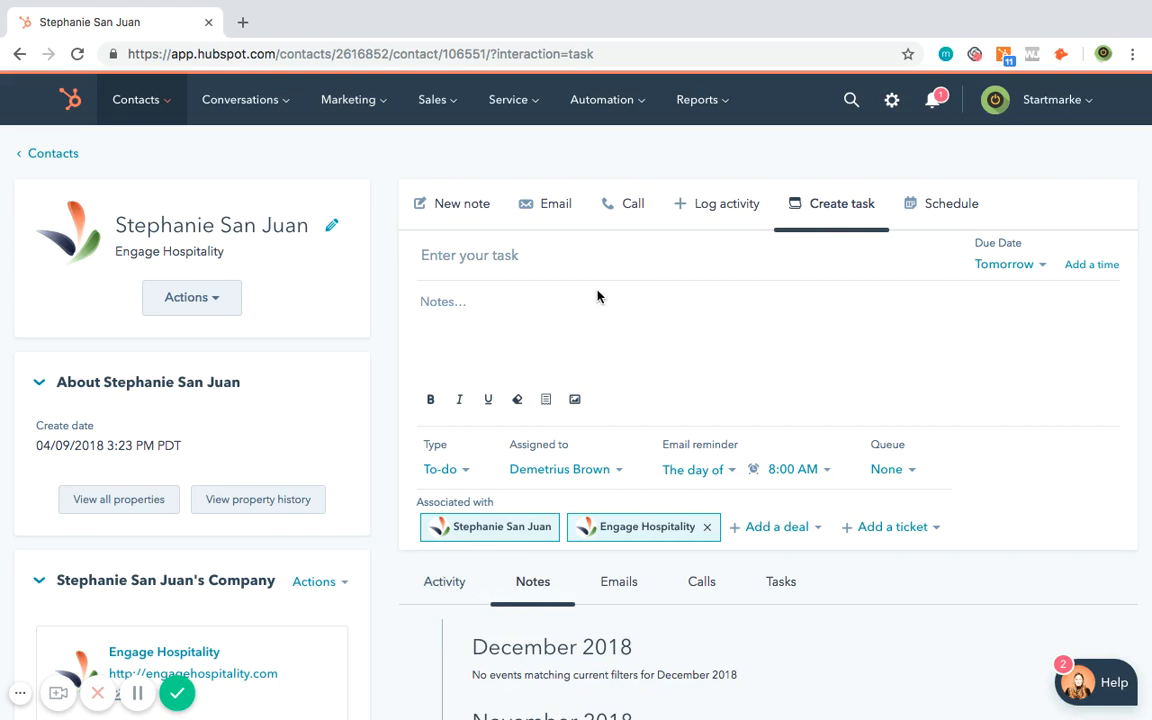
- Open the meeting scheduling form for the contact
left_click(977, 218)
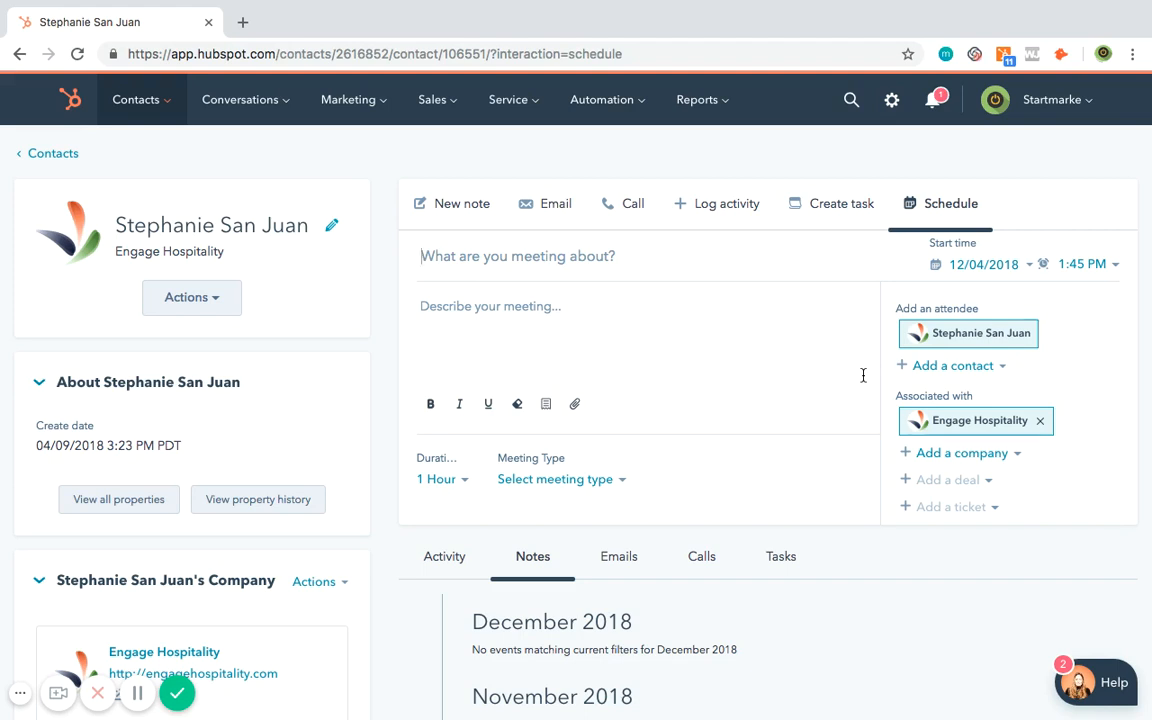
- Go to the conversations inbox and read the Nov 15 chat from its beginning
left_click(230, 110)
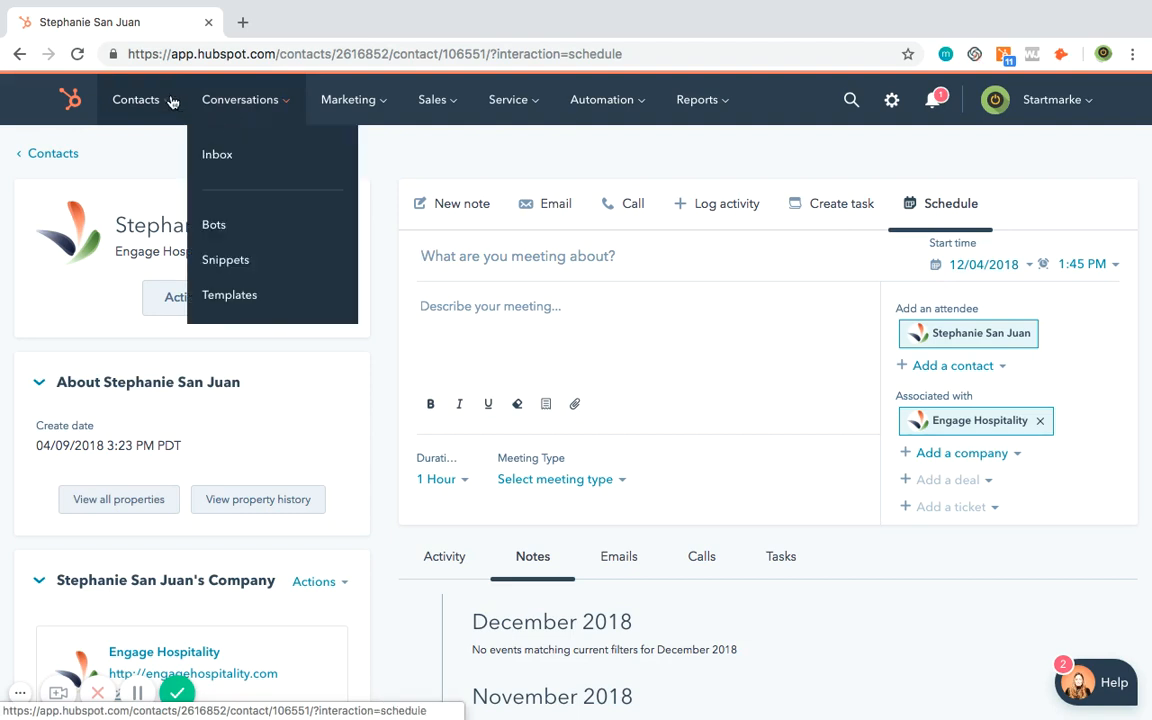
left_click(211, 148)
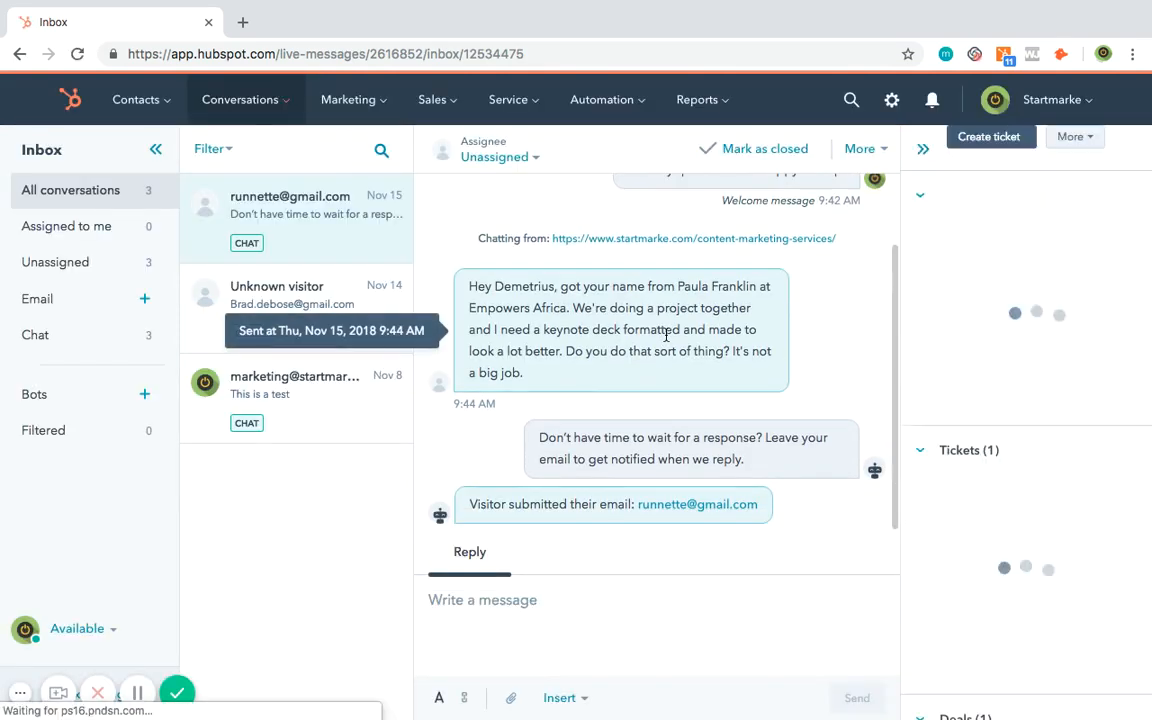
scroll(666, 335, "up", 2)
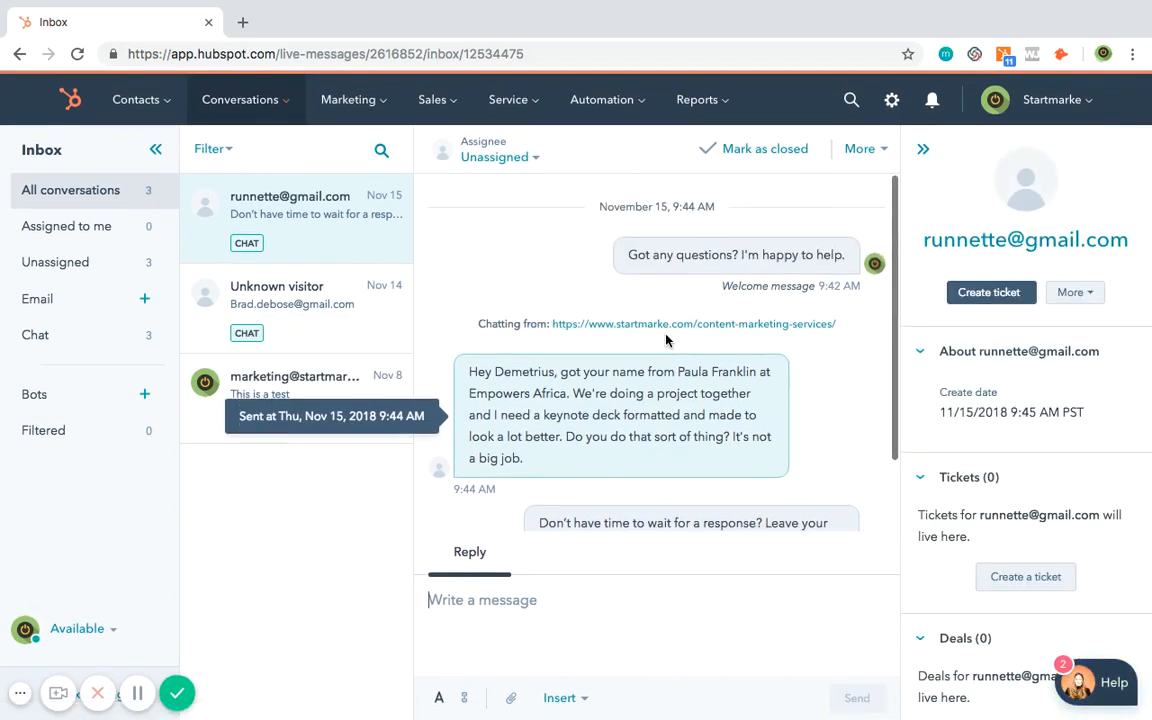
left_click(243, 24)
type("www.startmarke.com")
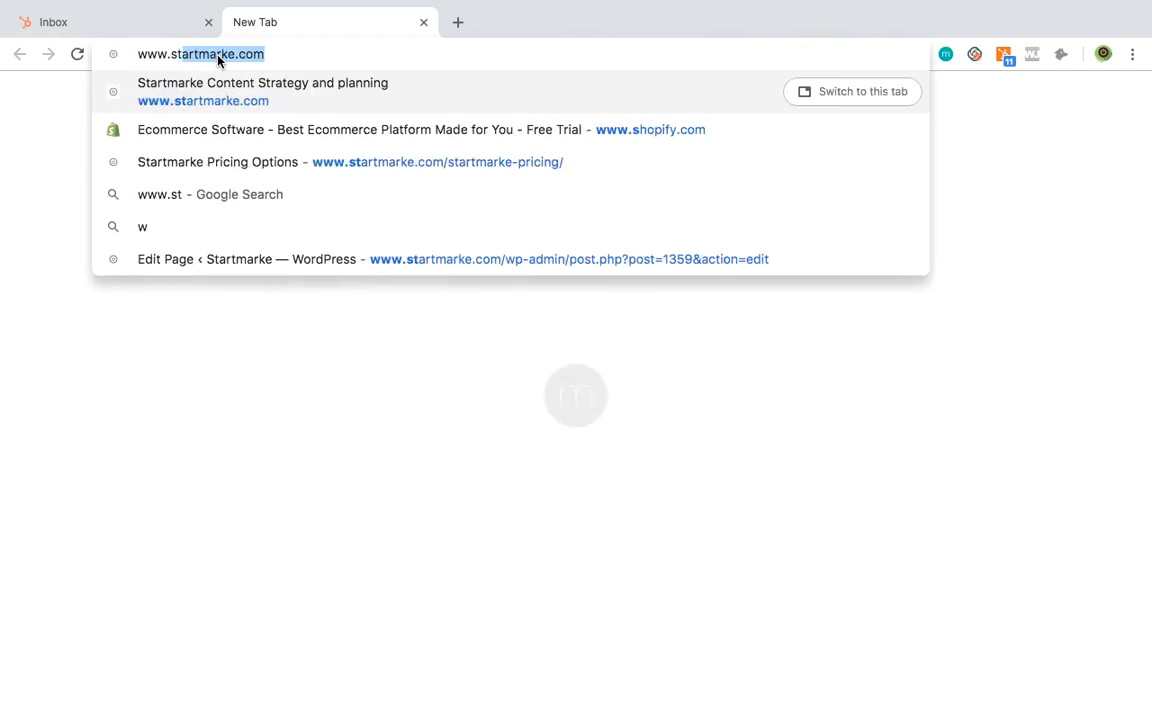
key("Return")
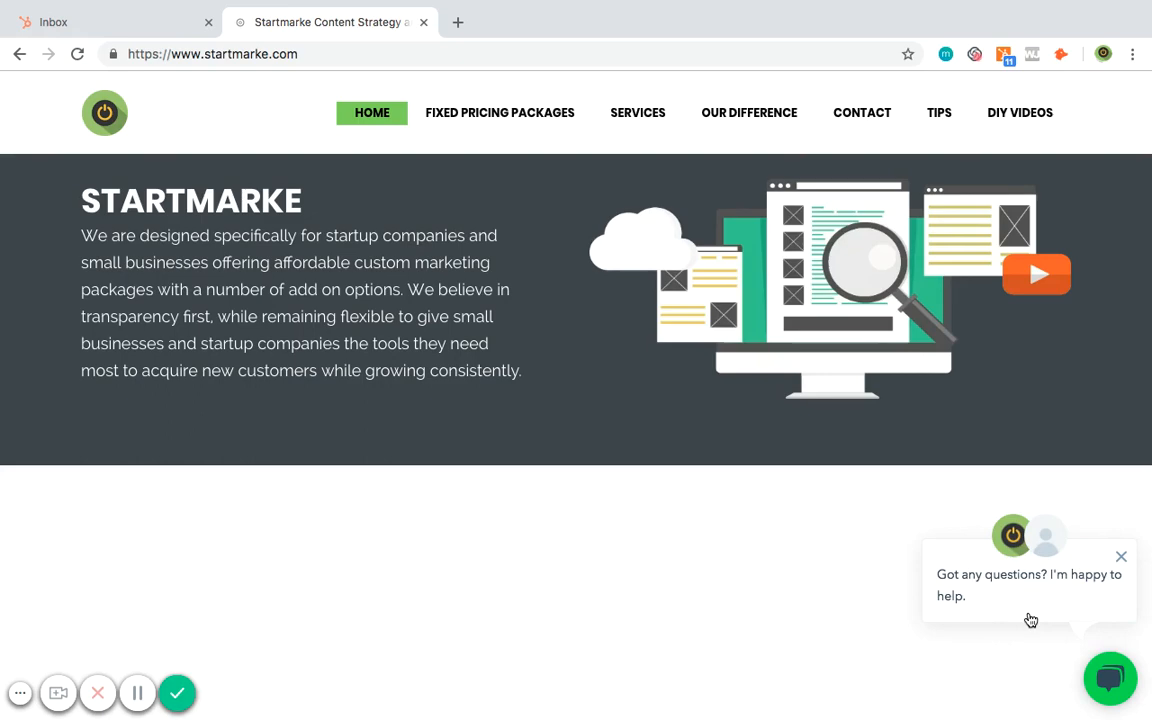
left_click(1121, 556)
scroll(920, 512, "down", 5)
scroll(920, 512, "down", 10)
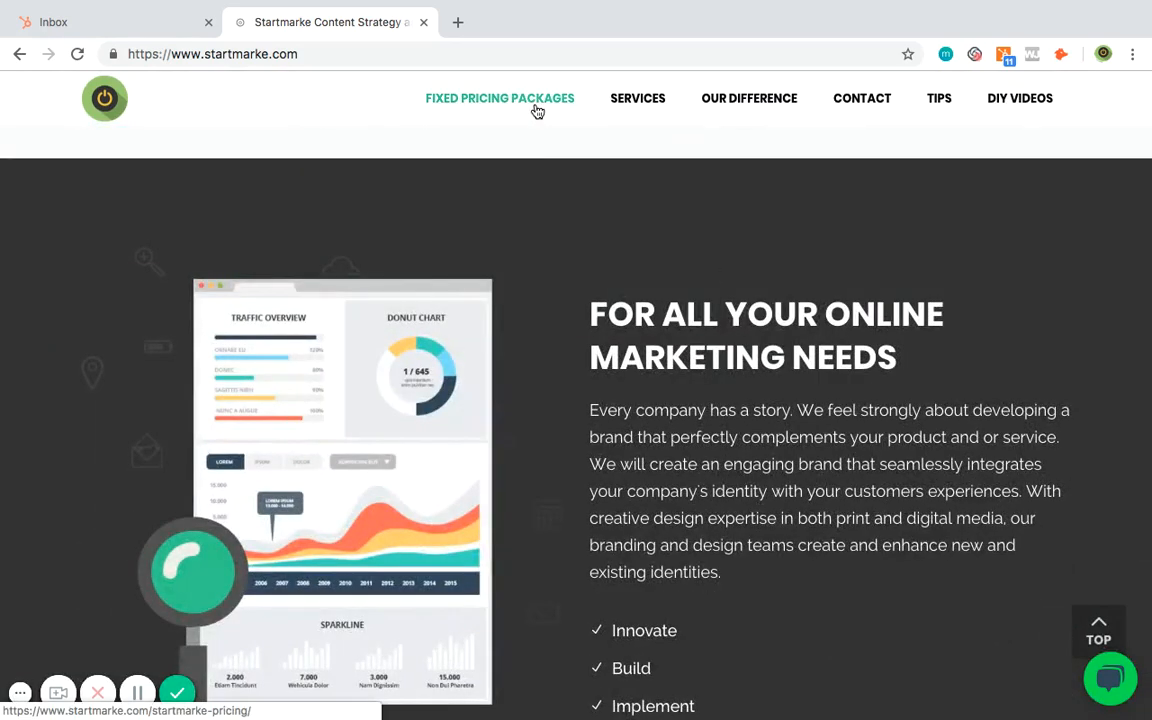
- Visit the fixed pricing packages page, go to Services and send "hello" through the website chat
left_click(537, 110)
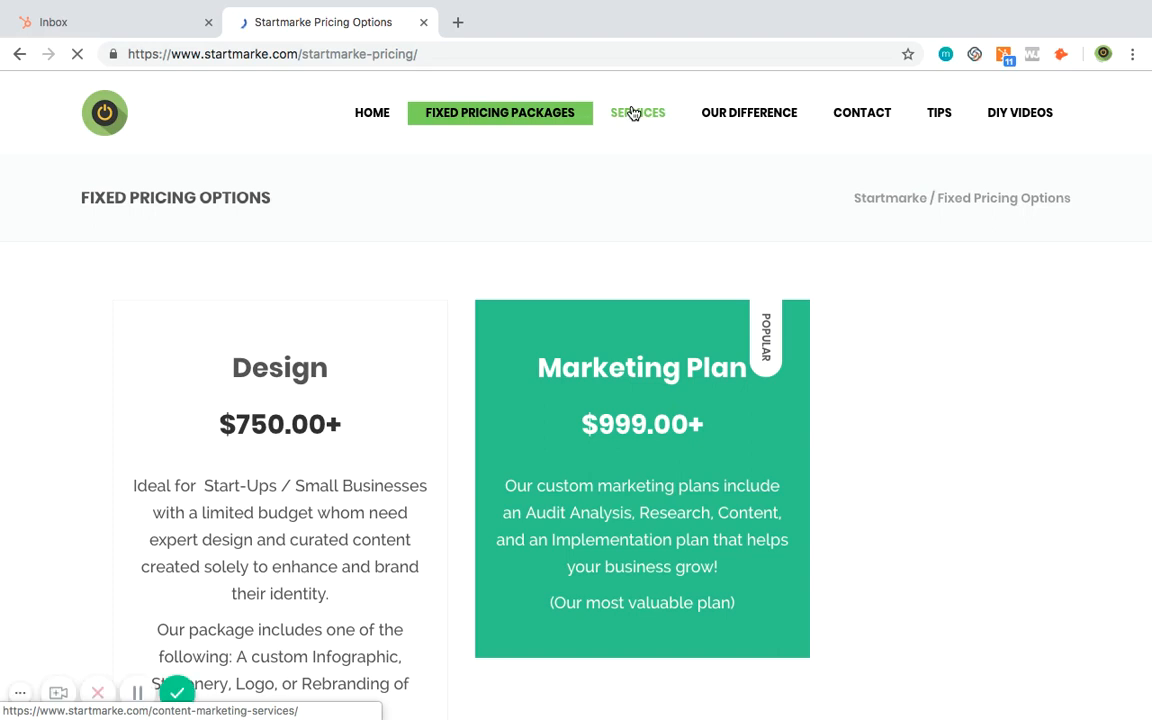
left_click(631, 113)
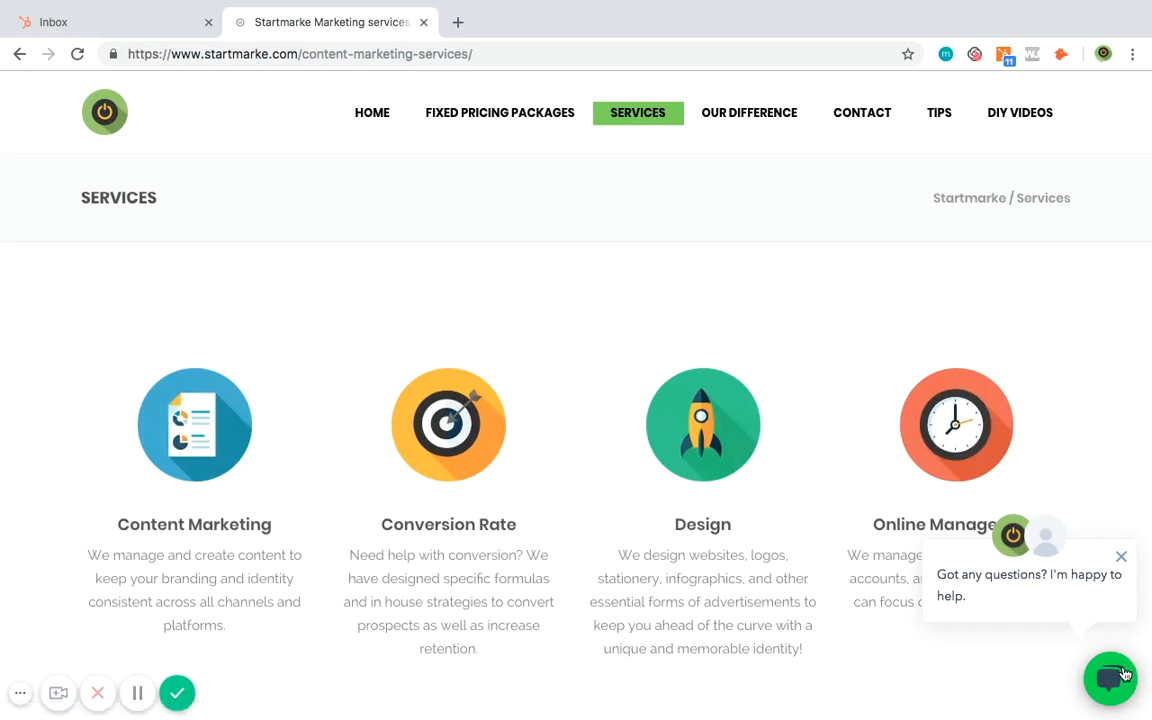
left_click(1124, 675)
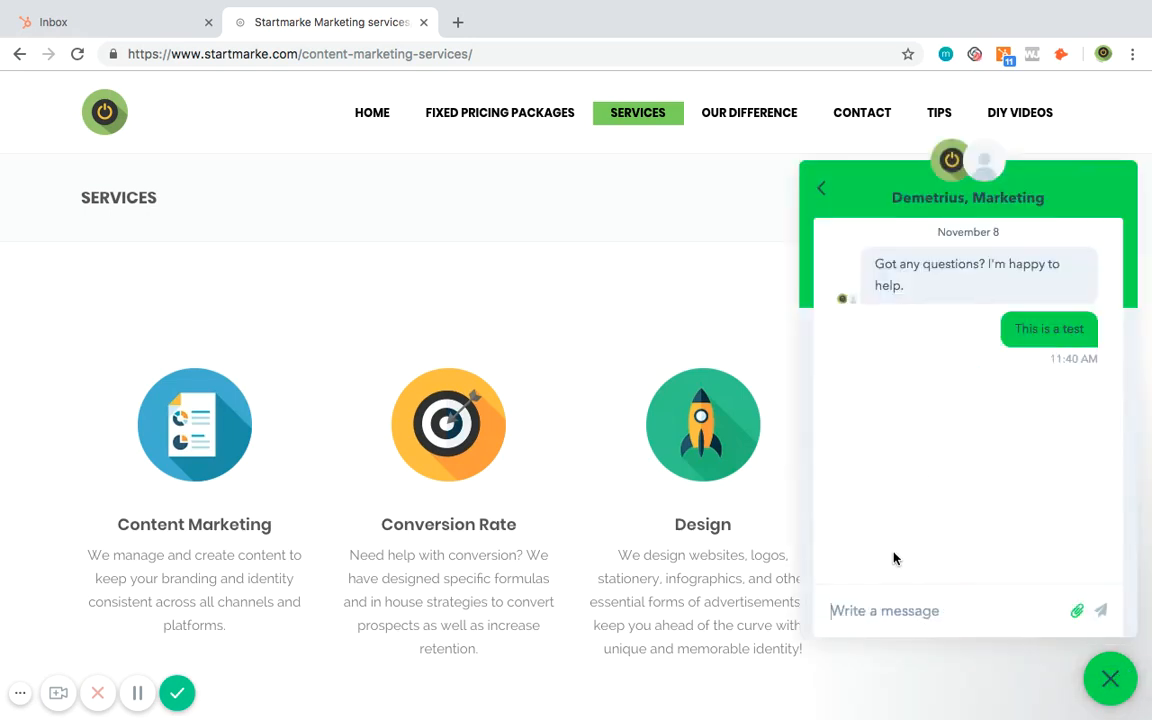
type("hello")
key("Return")
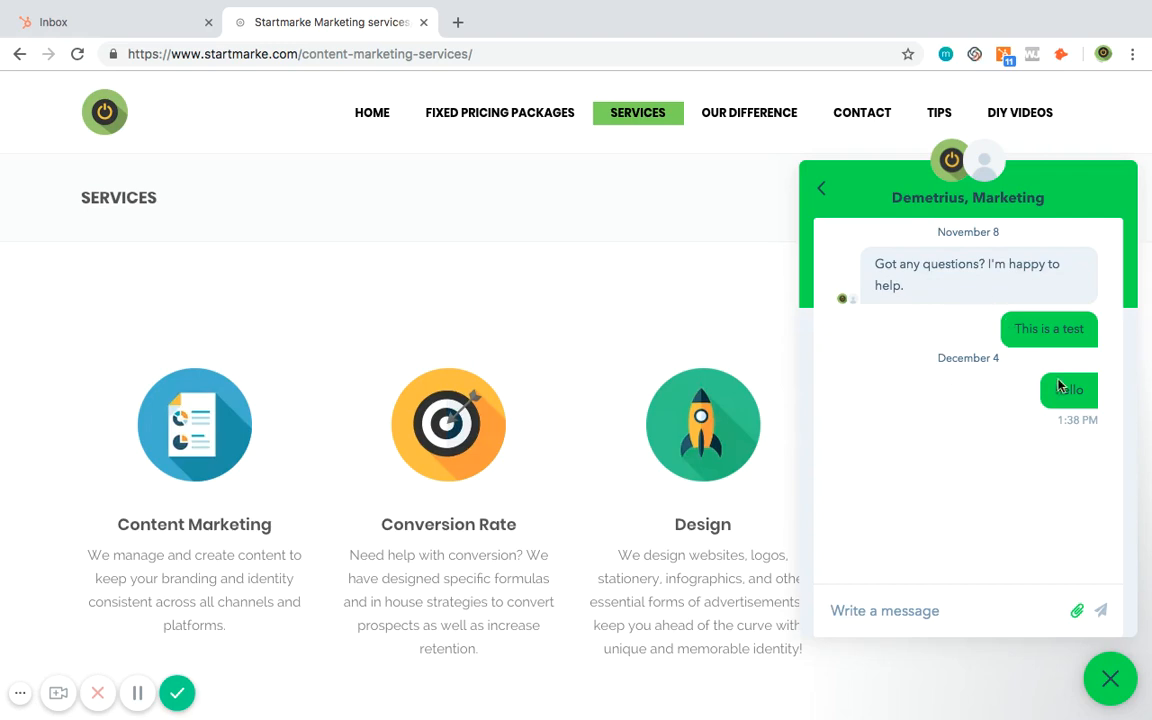
- Open the new "hello" chat in the CRM inbox, and view the website chat's conversation list
left_click(139, 18)
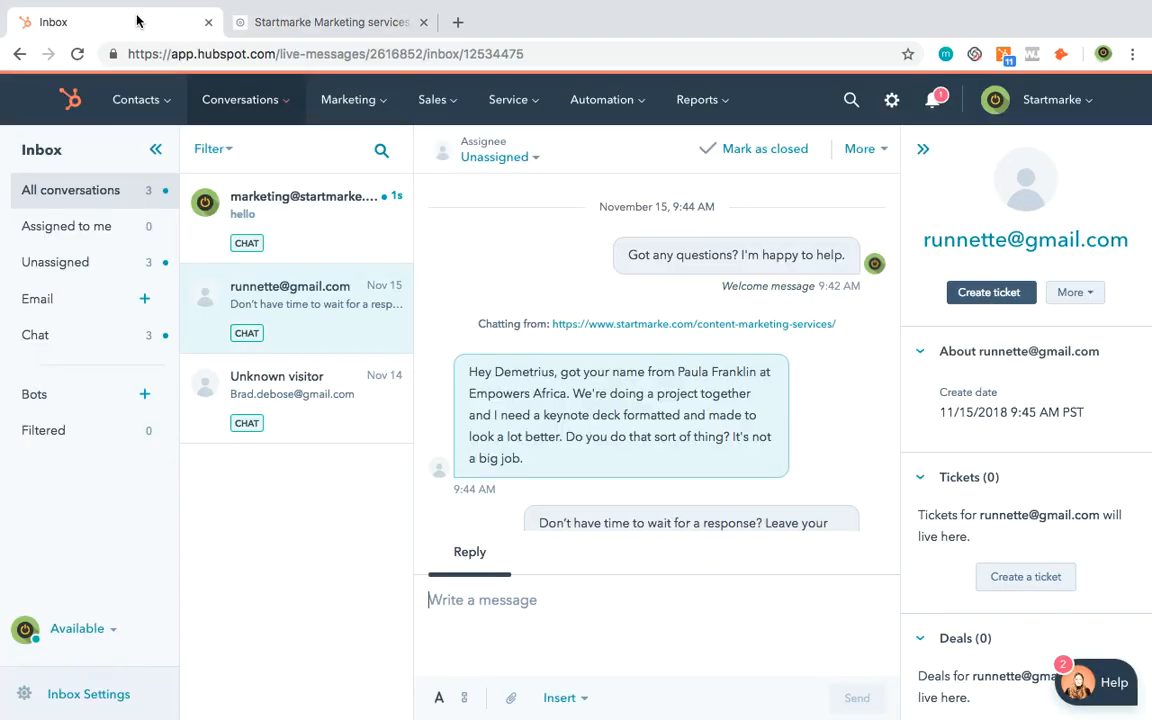
left_click(298, 222)
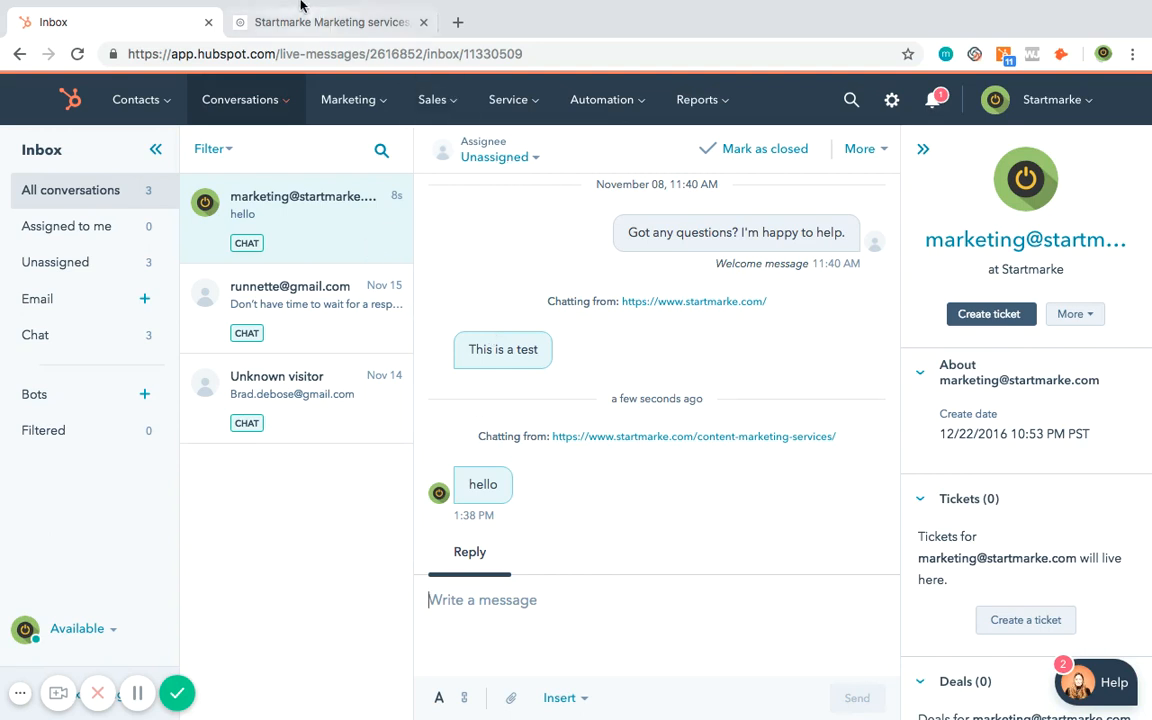
left_click(320, 34)
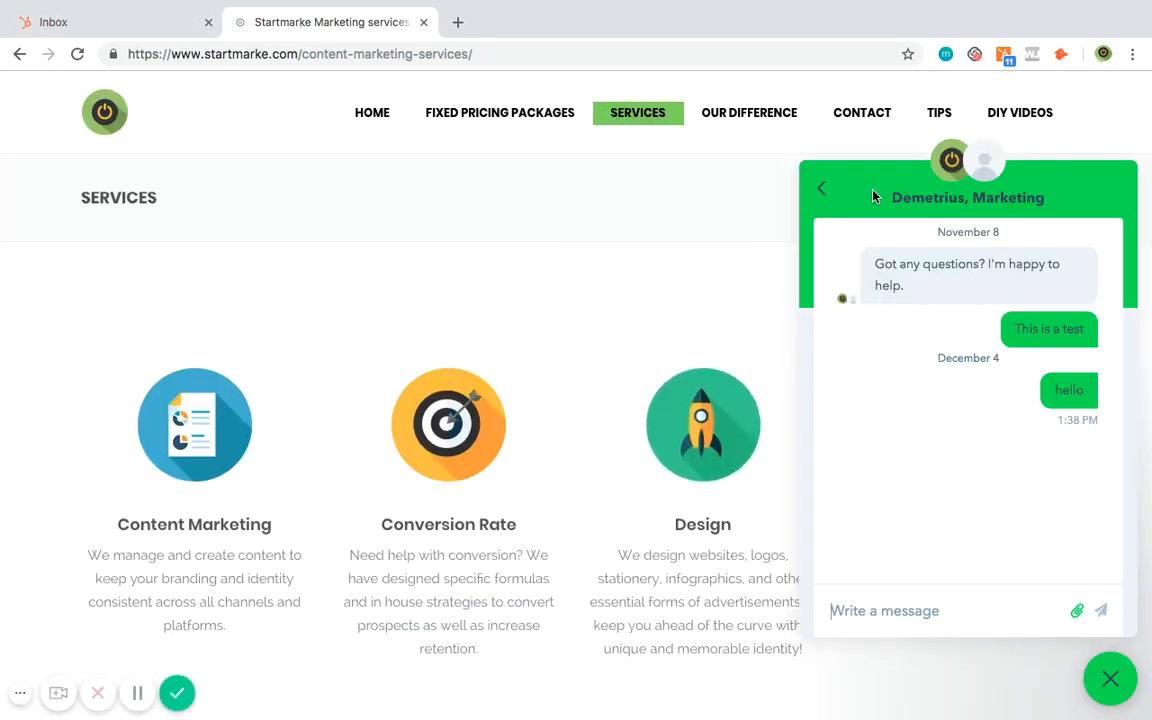
left_click(822, 193)
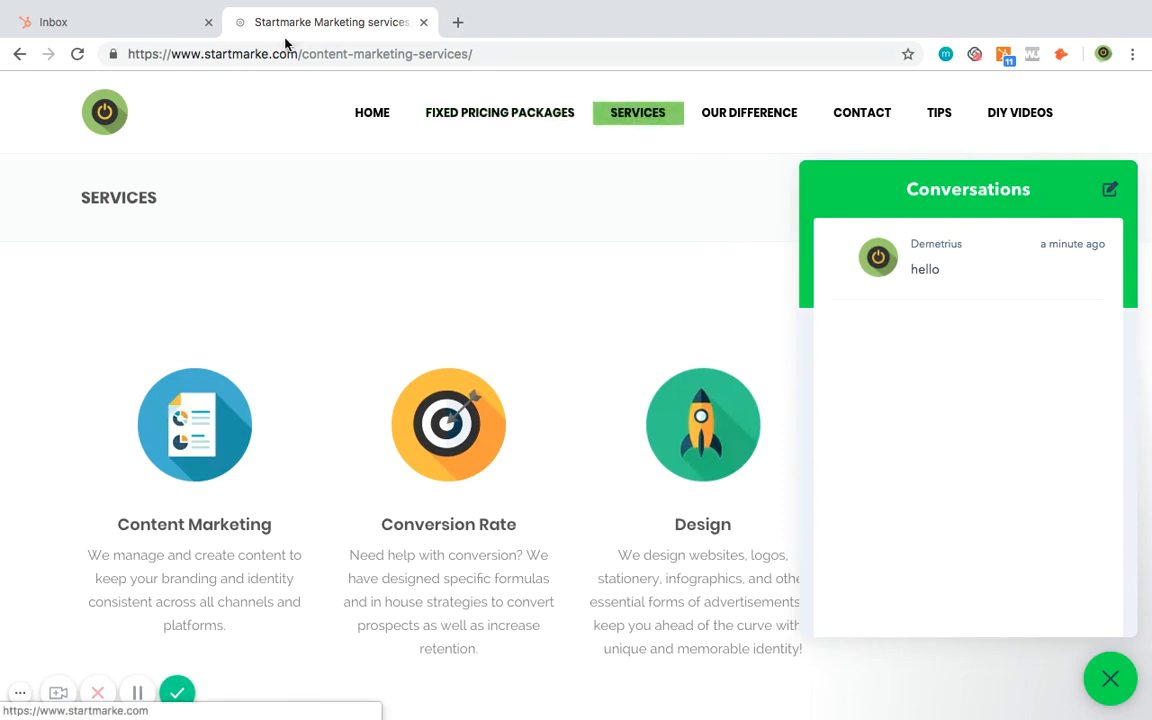
- Reply "How are you?" to the "hello" chat from the CRM inbox
left_click(134, 24)
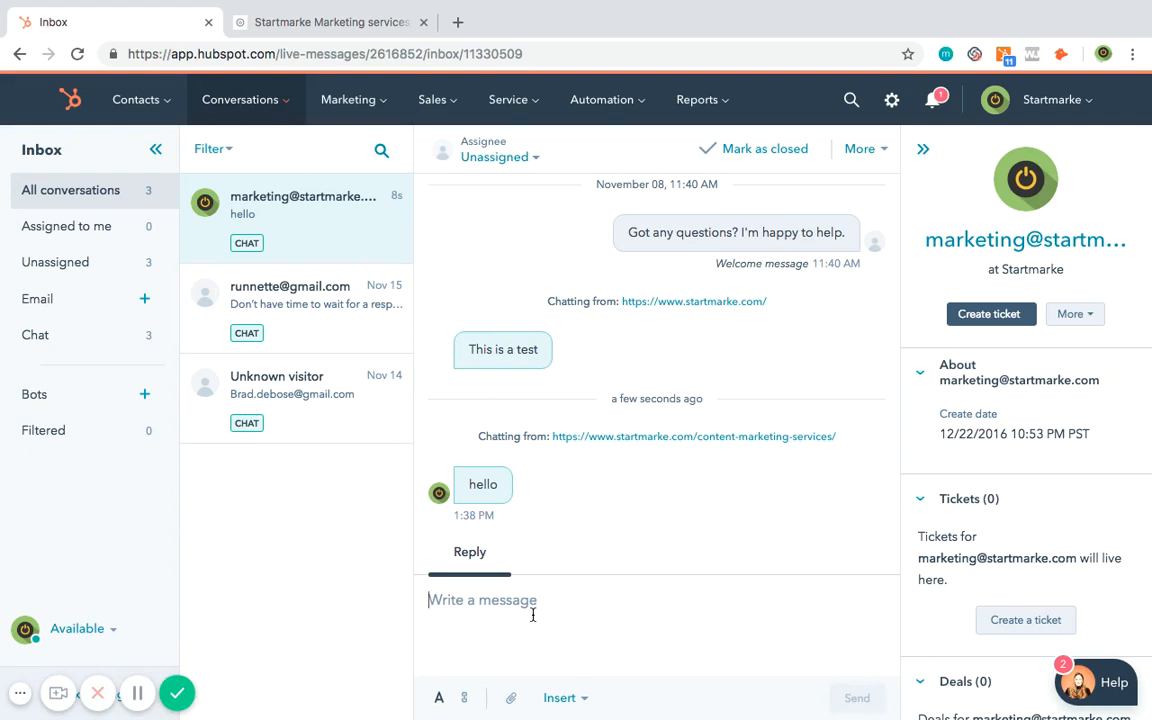
type("H")
key("BackSpace")
type("How a")
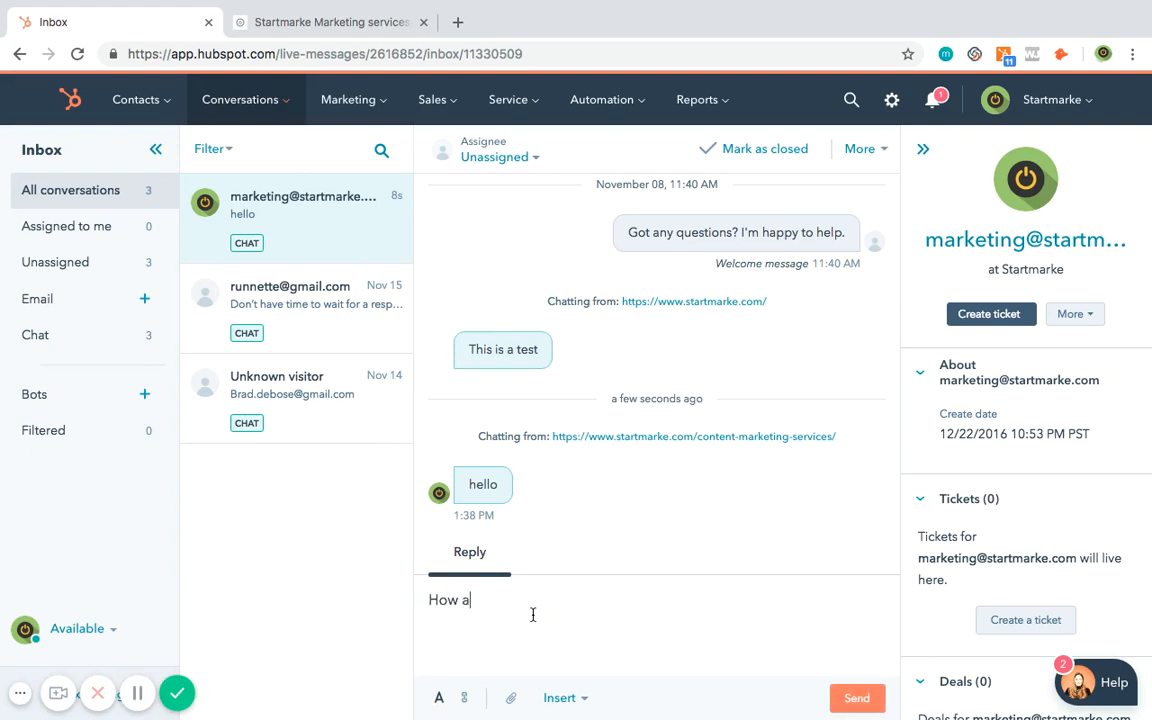
type("re you?")
key("Return")
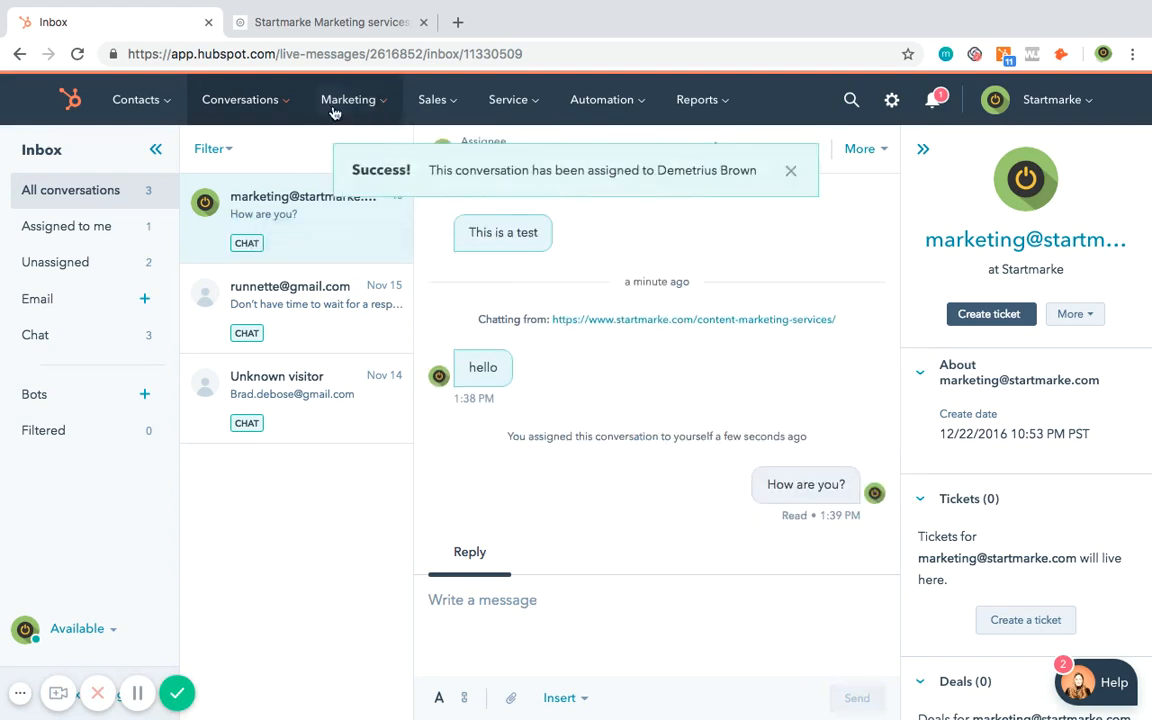
- Check for the reply in the website's chat widget, return to the inbox and view the Conversations options
left_click(345, 24)
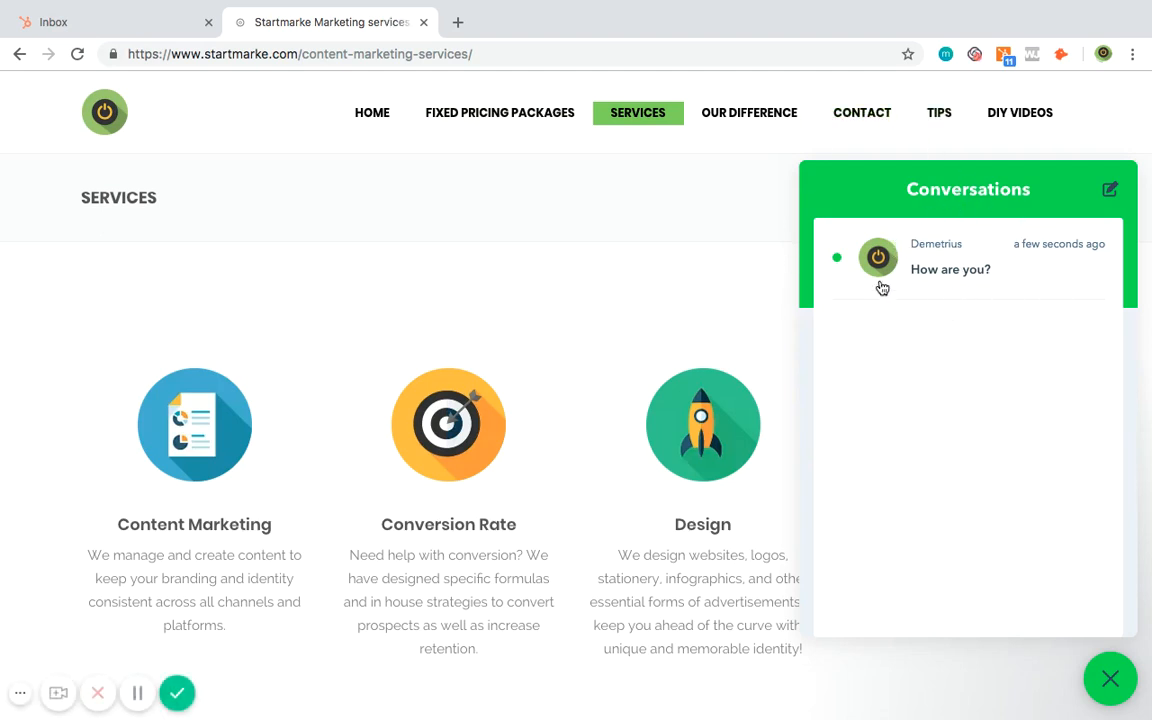
left_click(150, 37)
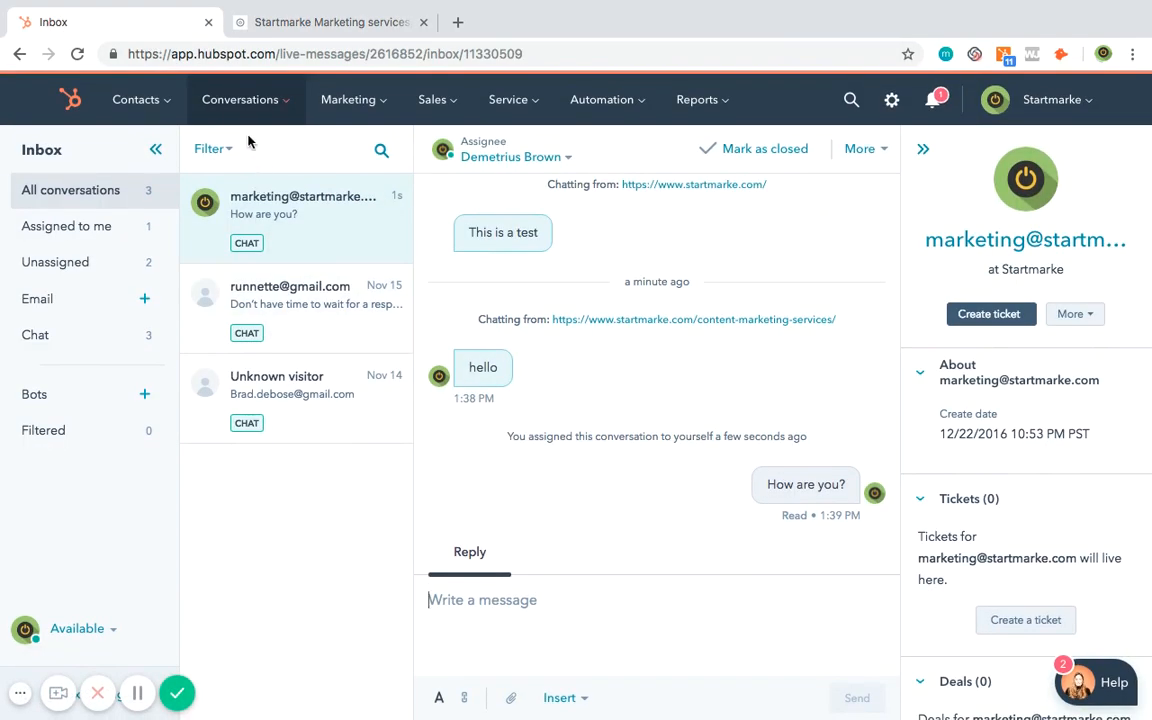
left_click(240, 99)
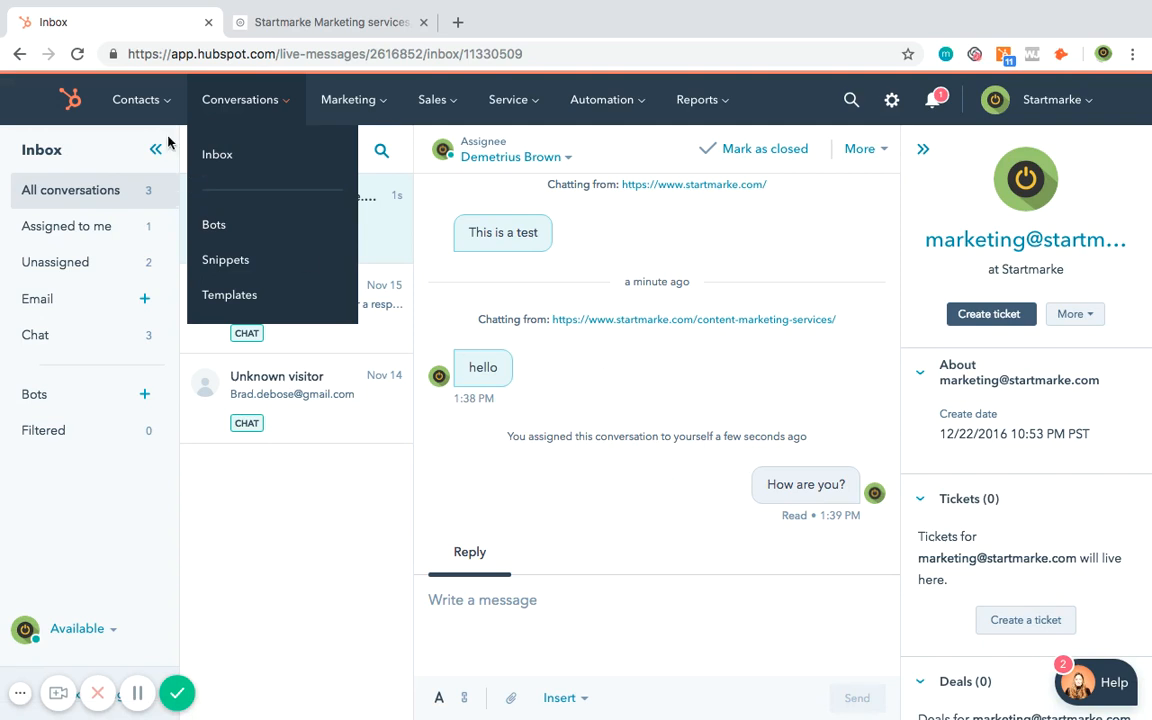
- Go to the contacts list, search the CRM for "marketing" and open the Startmarke marketing contact's record
left_click(138, 100)
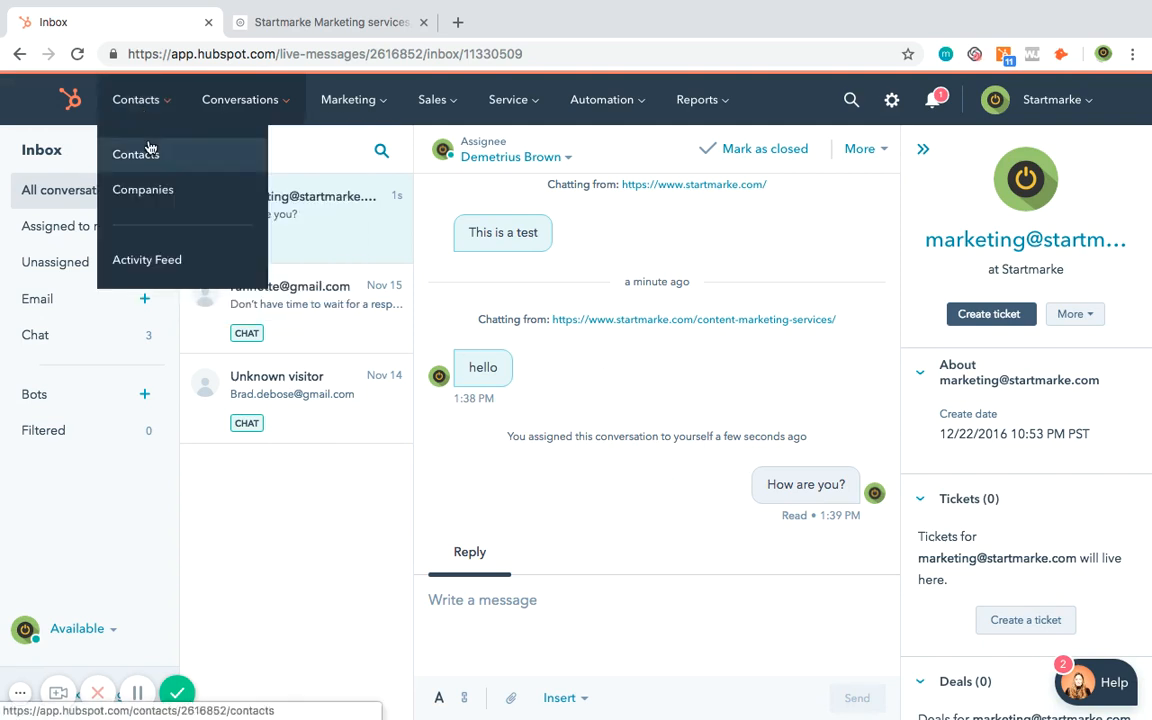
left_click(149, 152)
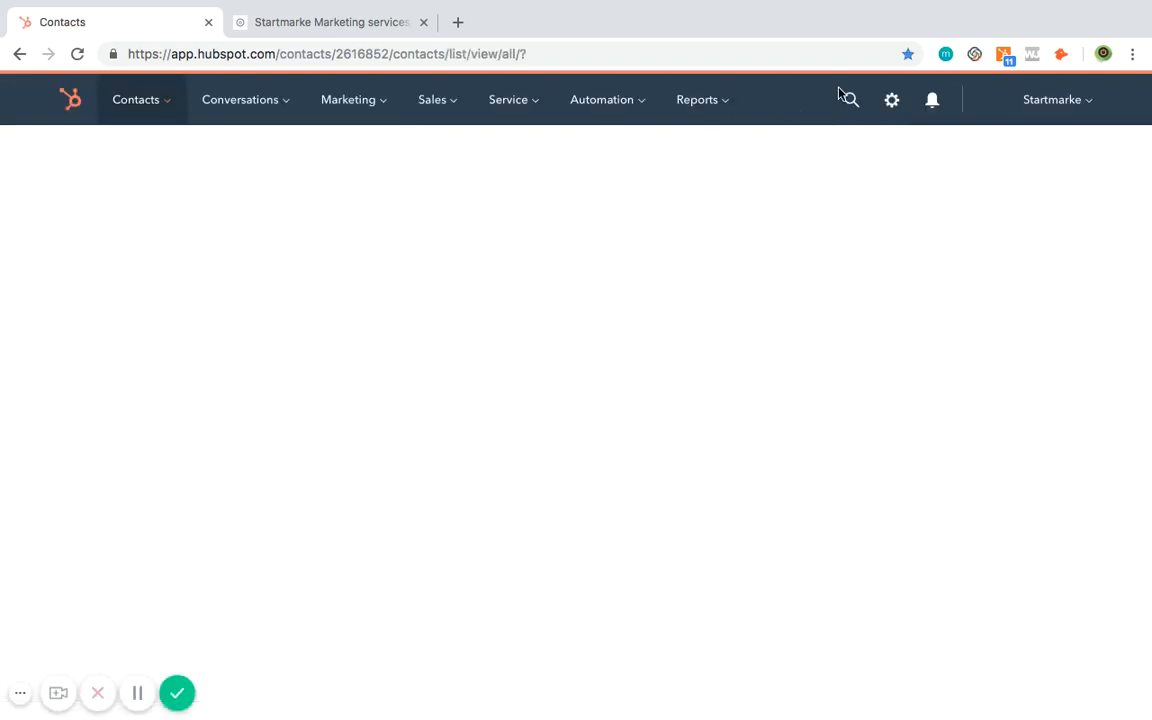
left_click(849, 99)
type("m")
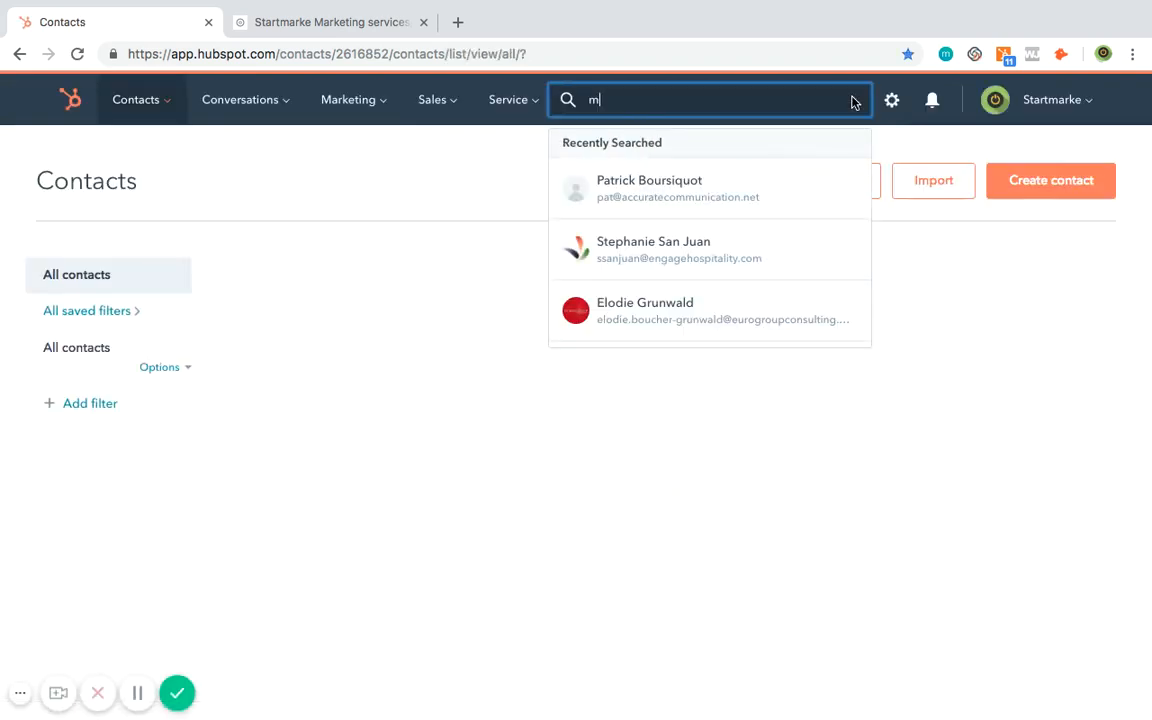
type("arketing")
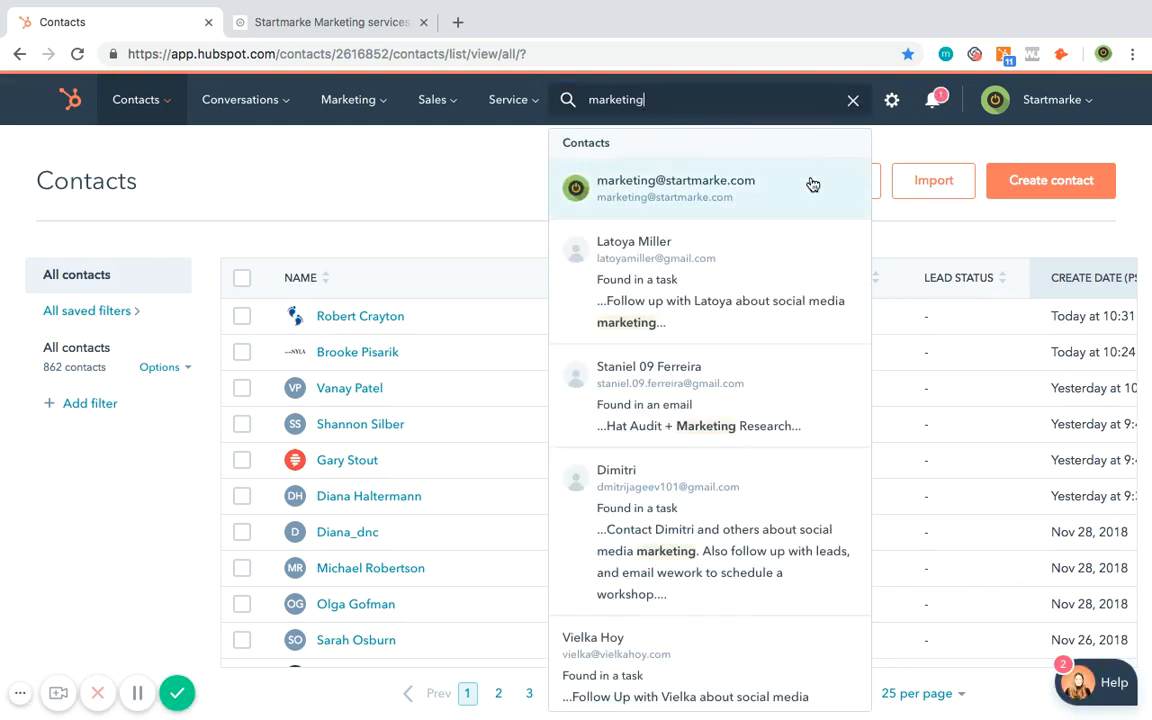
left_click(810, 185)
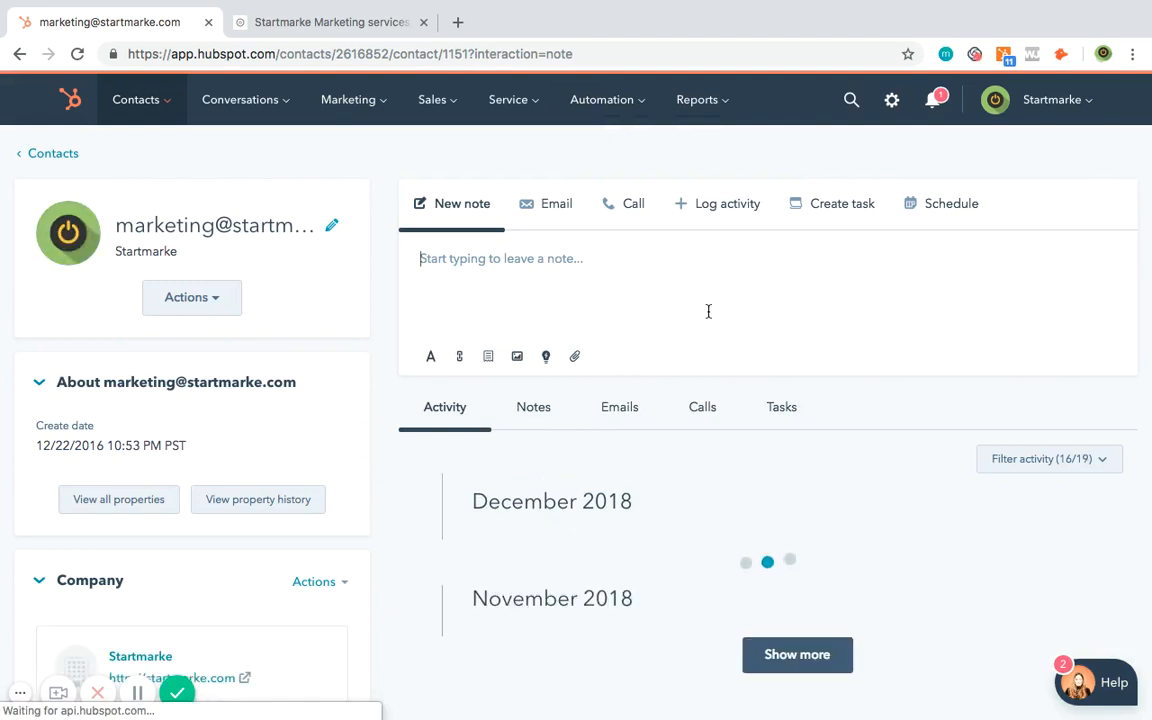
- Review the chat in the contact's activity timeline, view the entire conversation and briefly open its message in the inbox
scroll(708, 317, "down", 2)
scroll(708, 317, "down", 1)
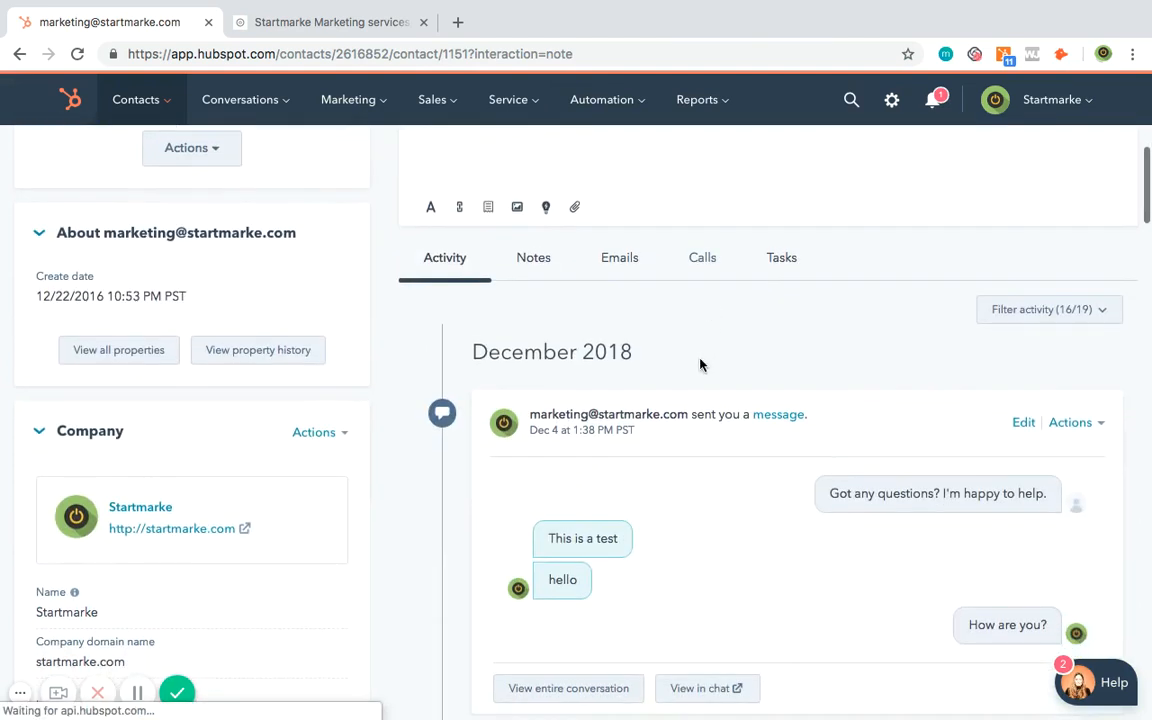
scroll(701, 456, "down", 2)
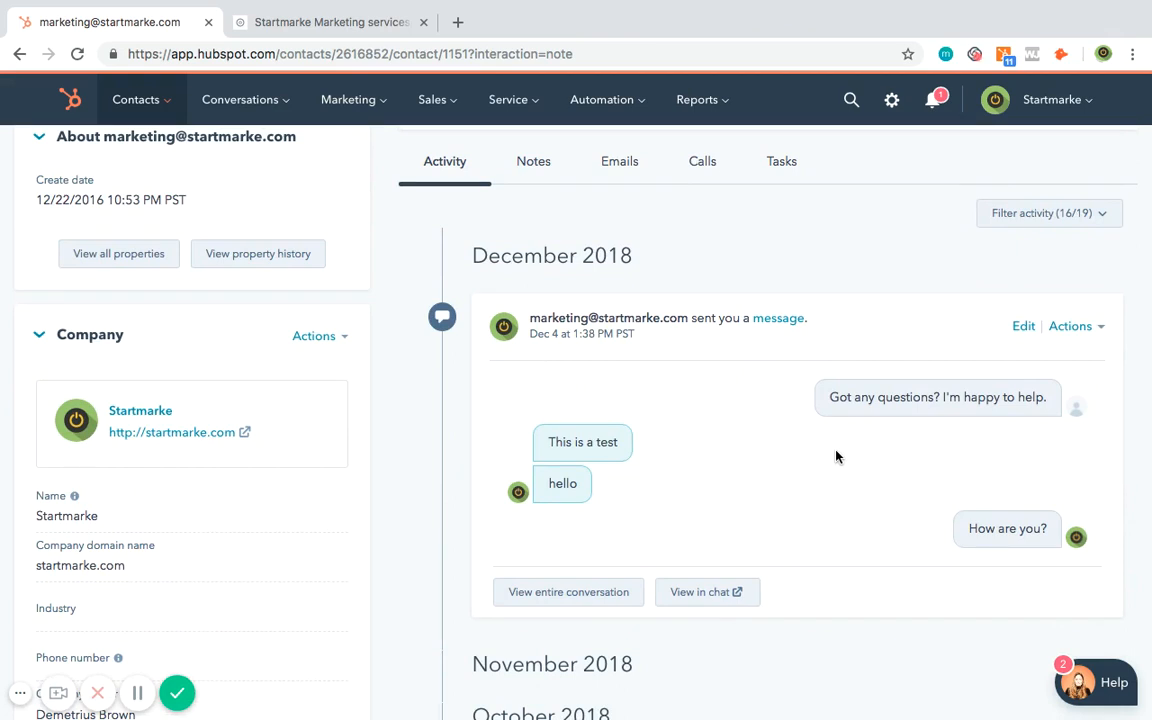
scroll(836, 456, "down", 2)
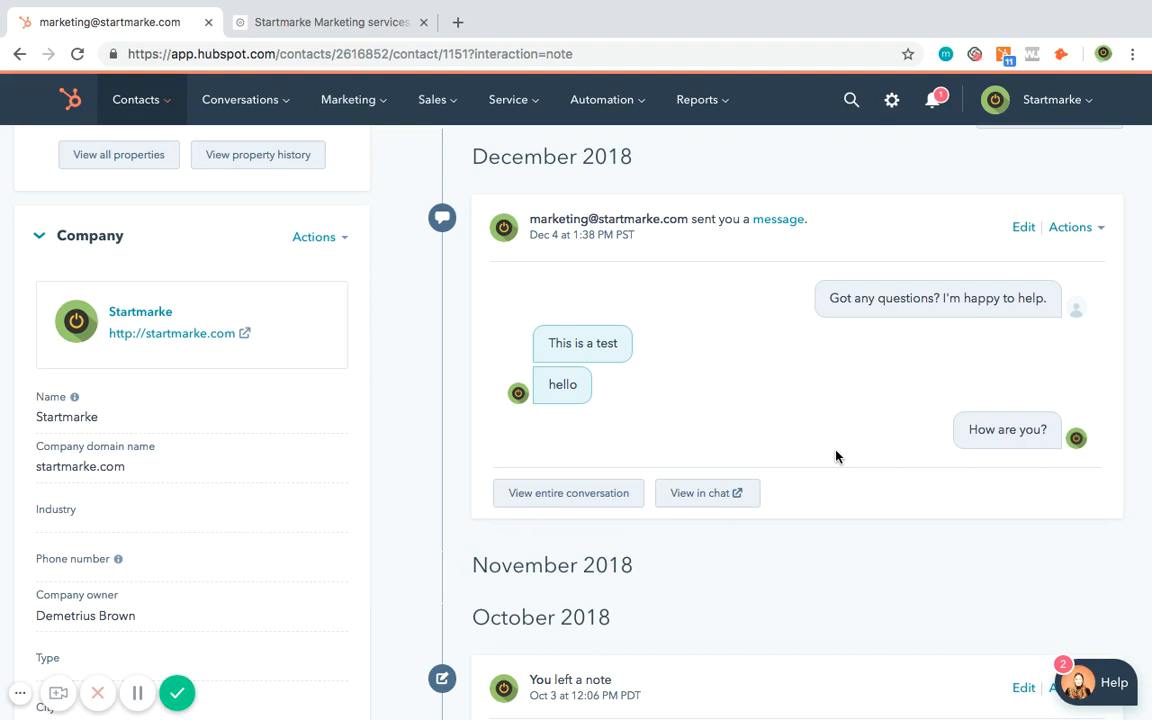
left_click(569, 494)
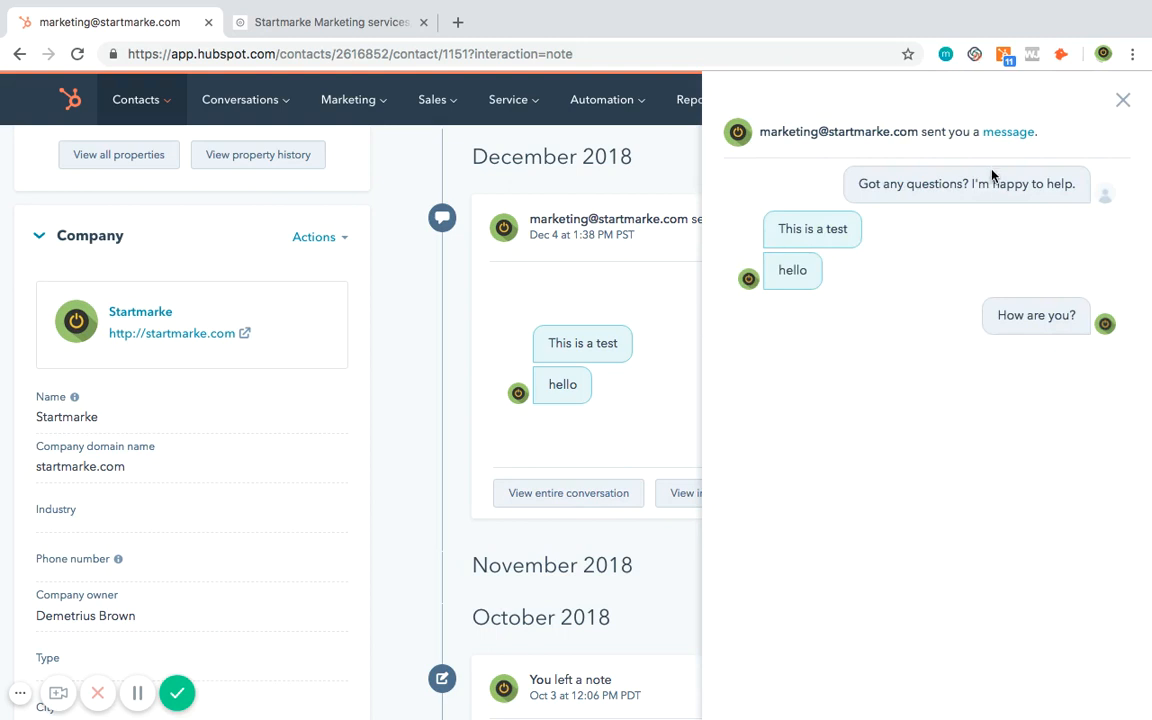
left_click(1005, 134)
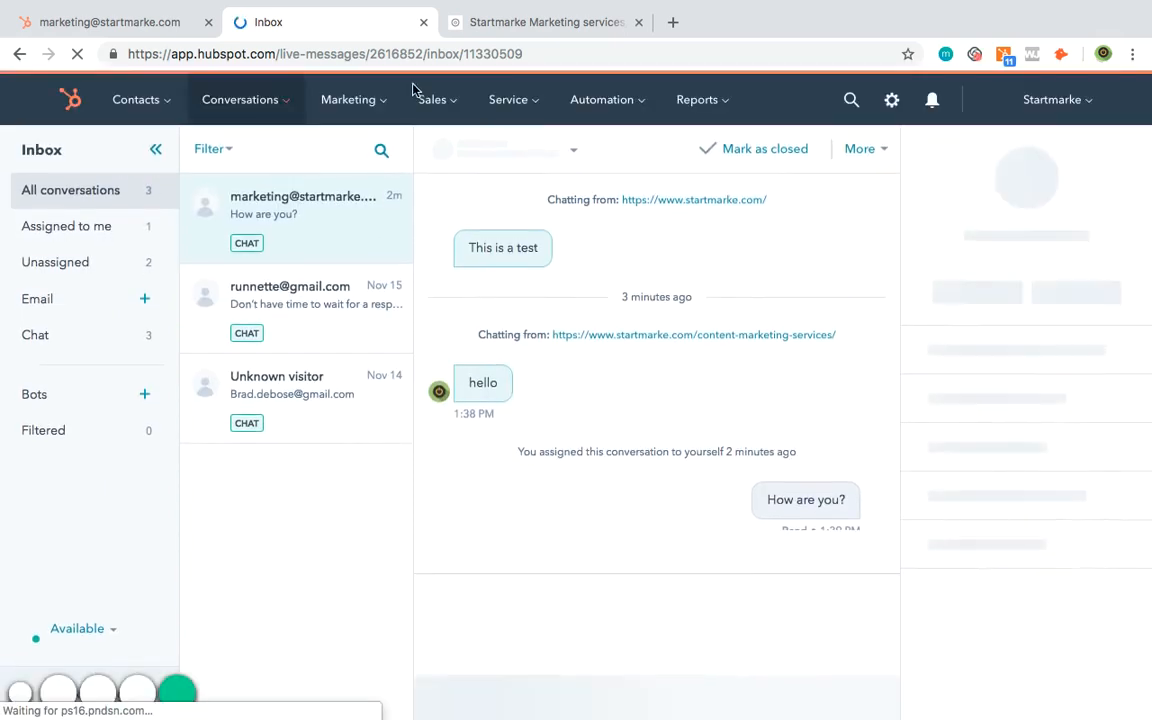
left_click(421, 22)
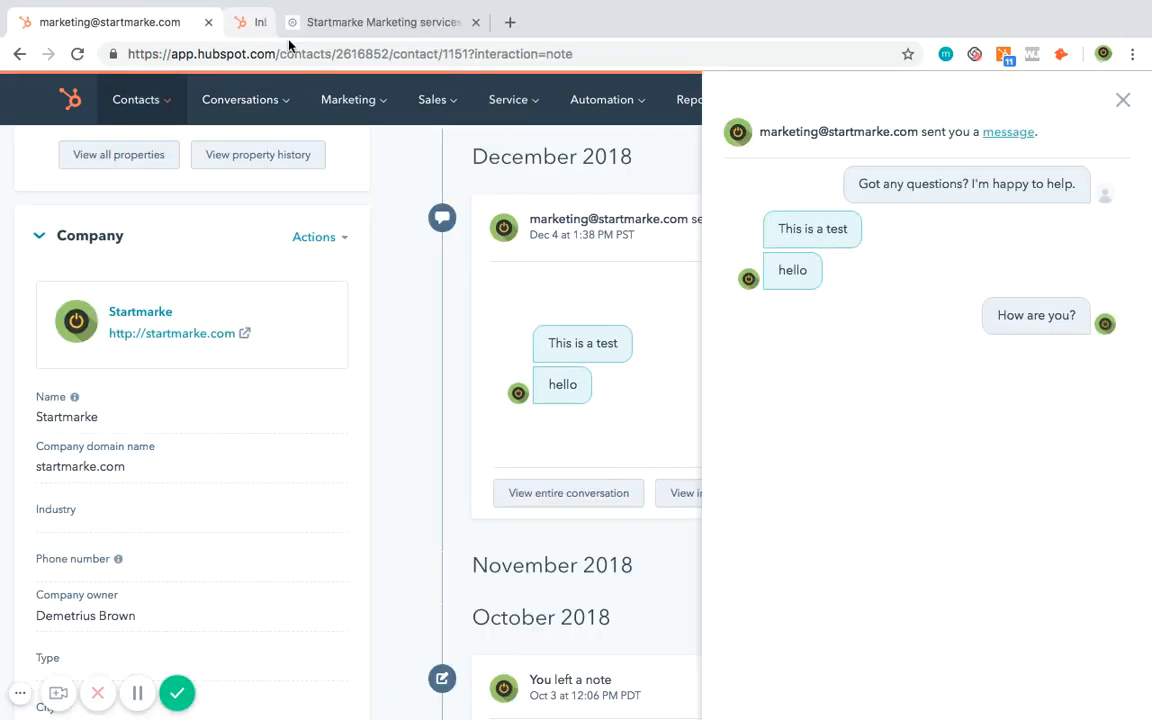
- Return to the contacts list and go to the Bots page
left_click(147, 101)
left_click(137, 154)
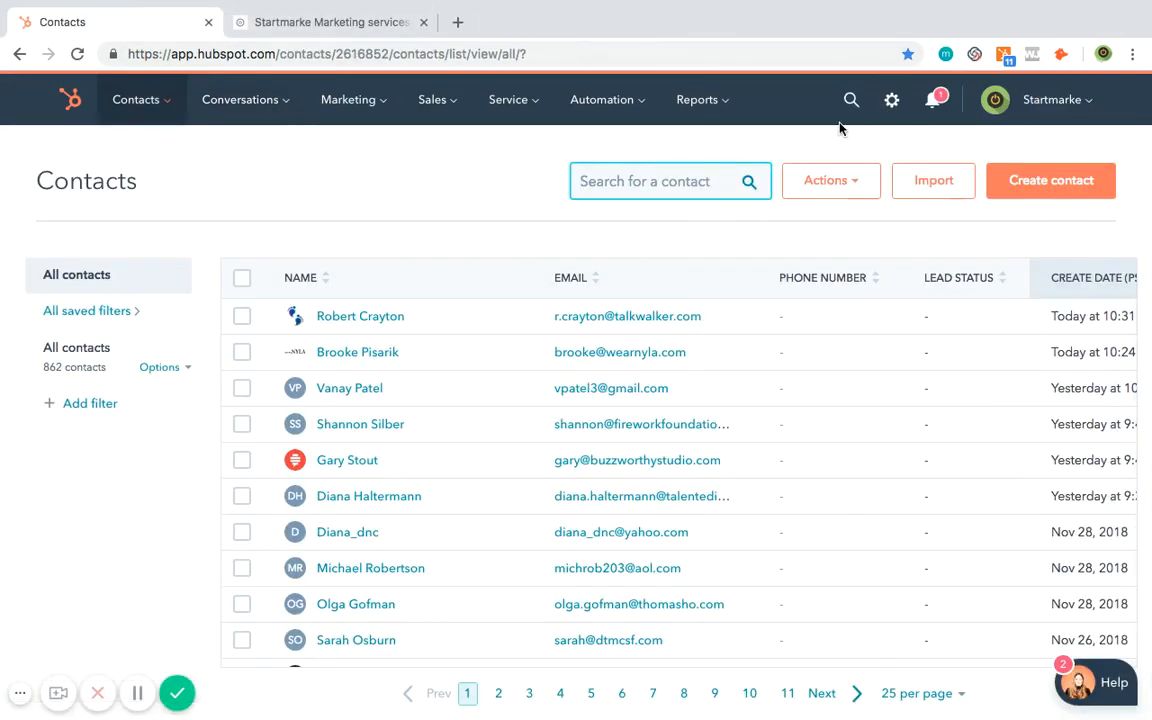
left_click(244, 112)
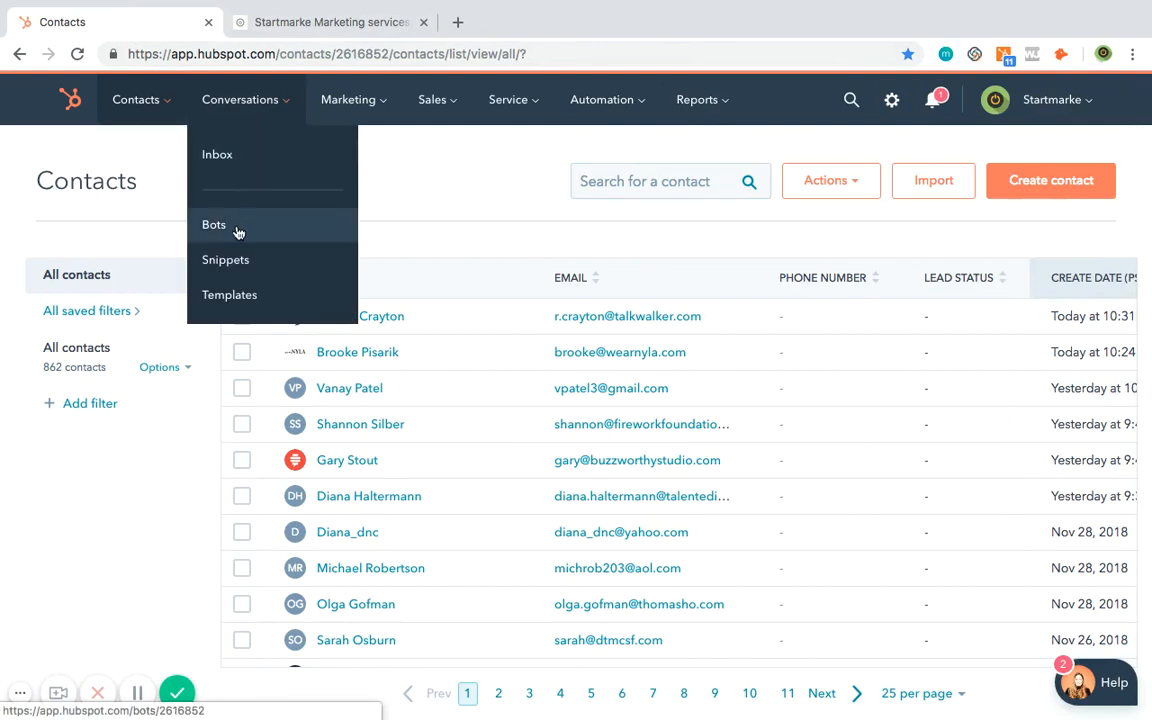
left_click(238, 232)
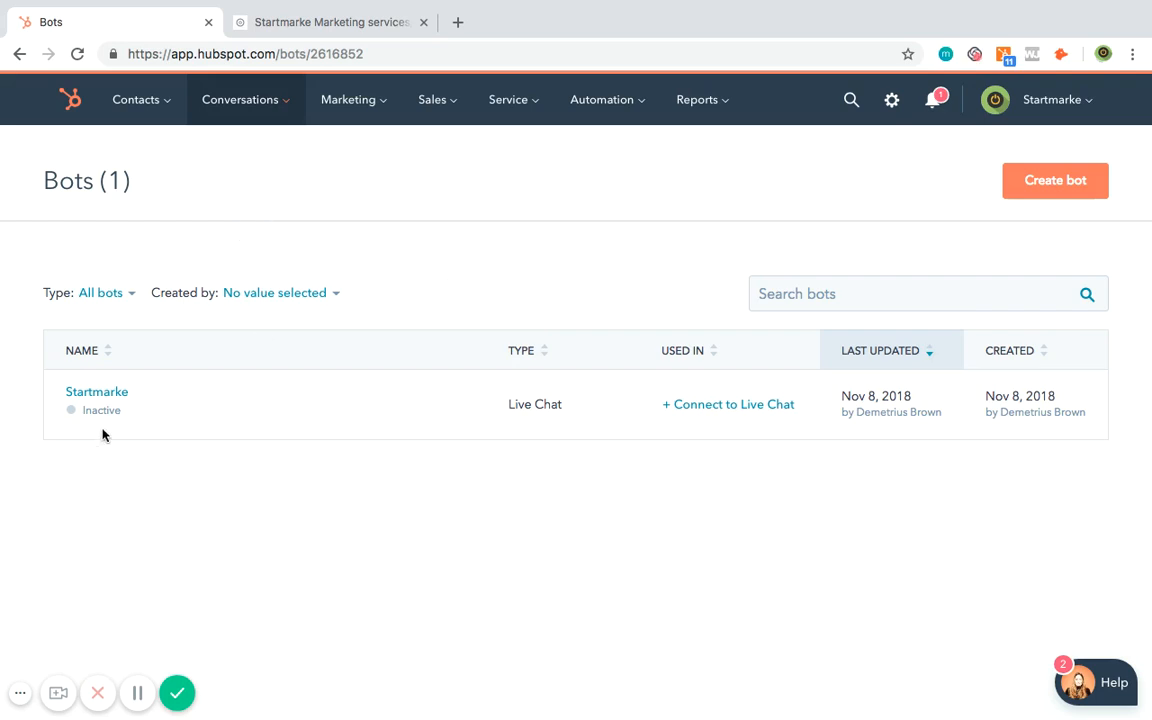
- Open the Startmarke bot, review its action flow, and examine the Get Email action's settings and if/then branches
left_click(101, 396)
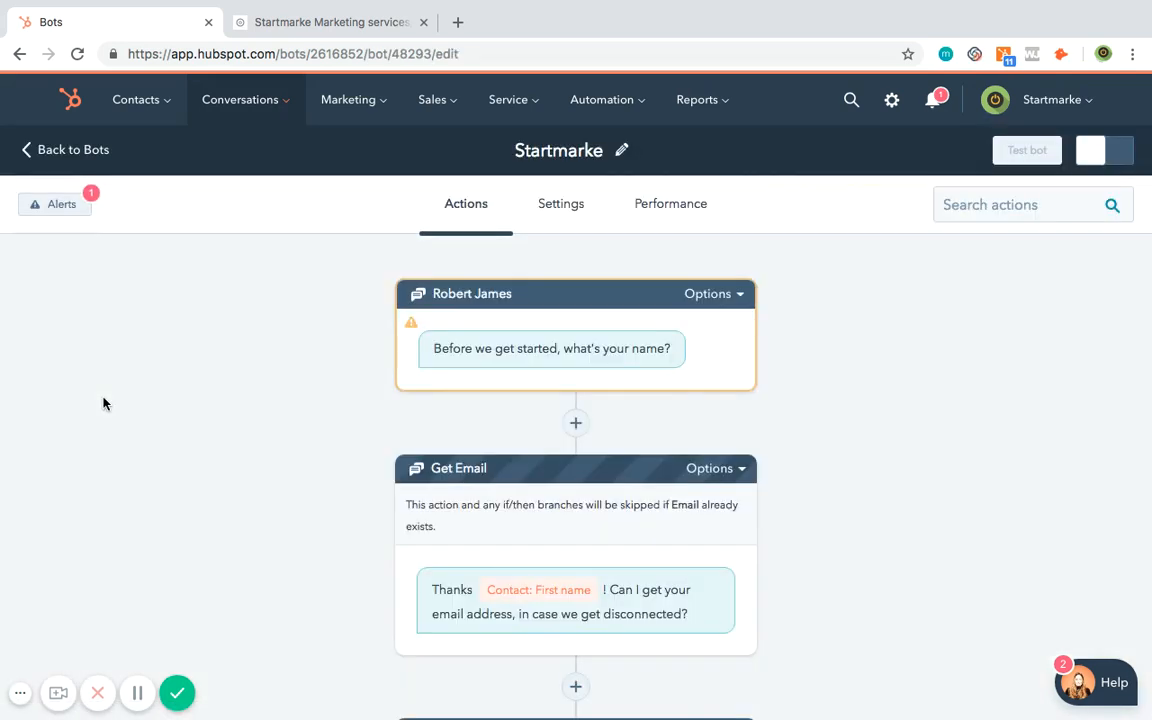
scroll(555, 355, "down", 3)
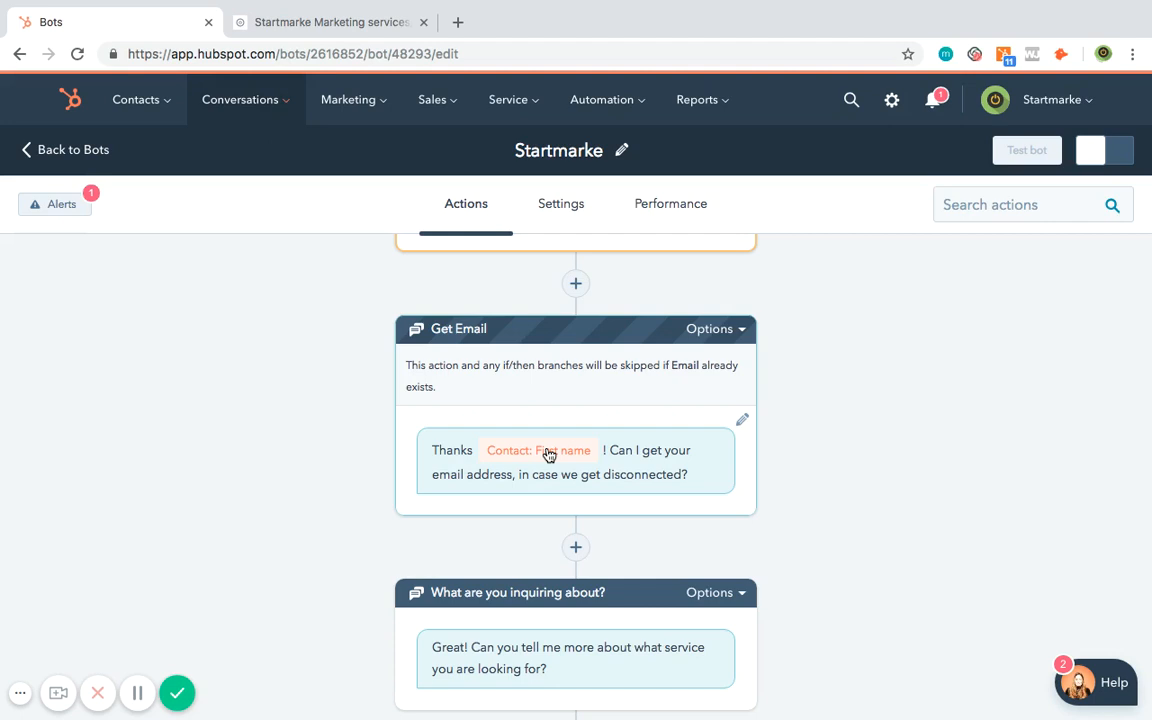
left_click(742, 420)
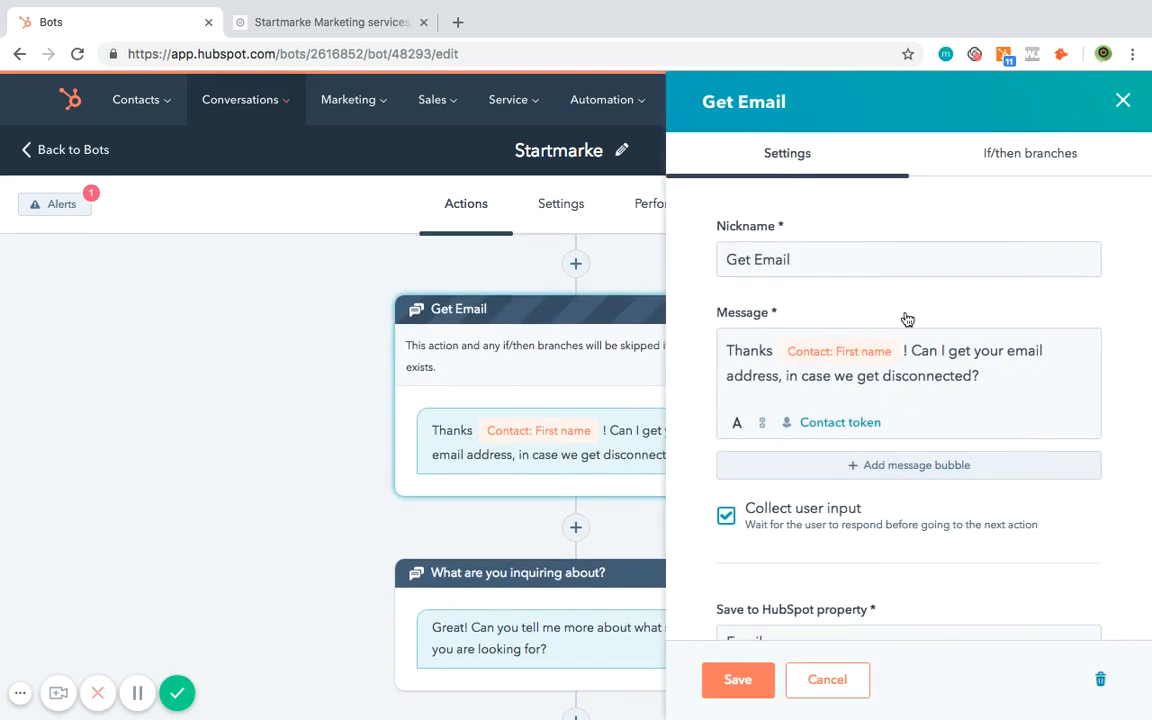
left_click(1055, 155)
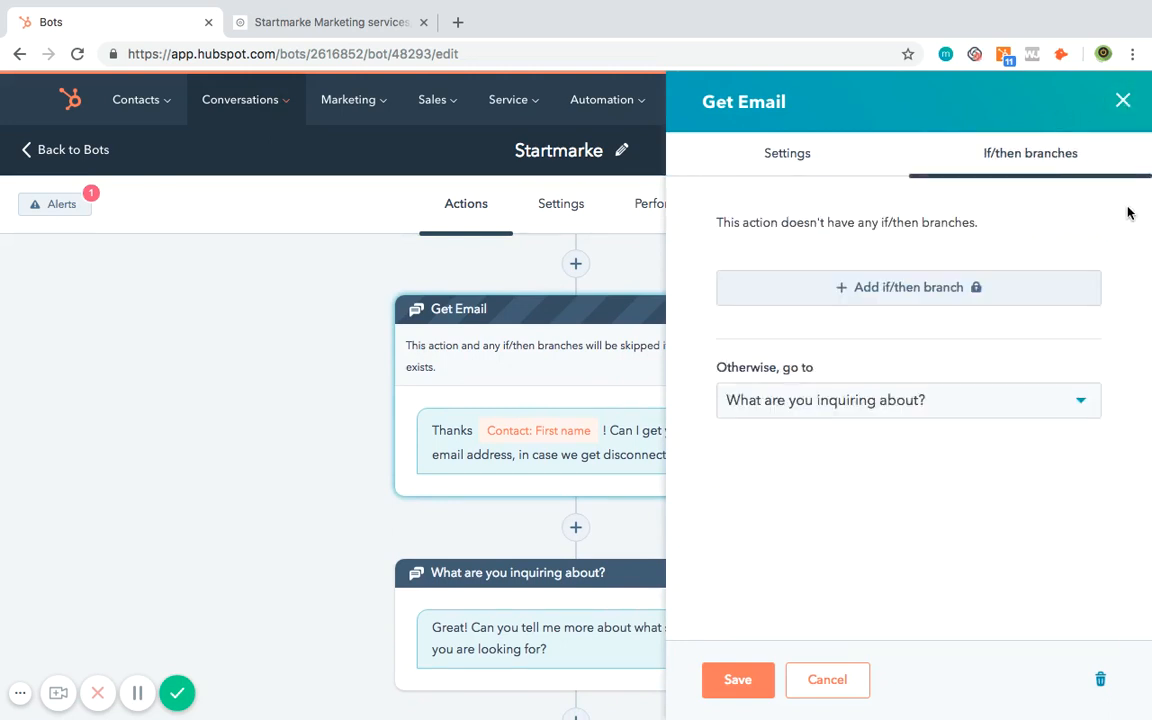
- Close the Get Email action unchanged and review the bot's whole action flow down to the Agent Handoff action
left_click(1123, 101)
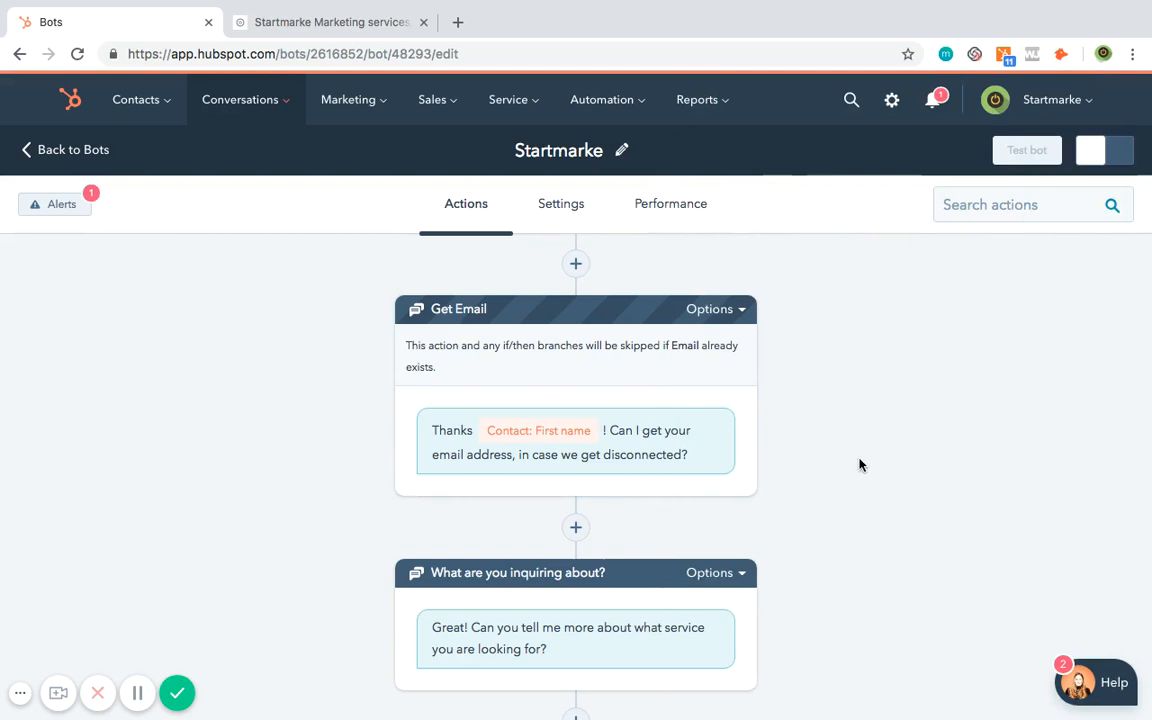
scroll(858, 464, "down", 2)
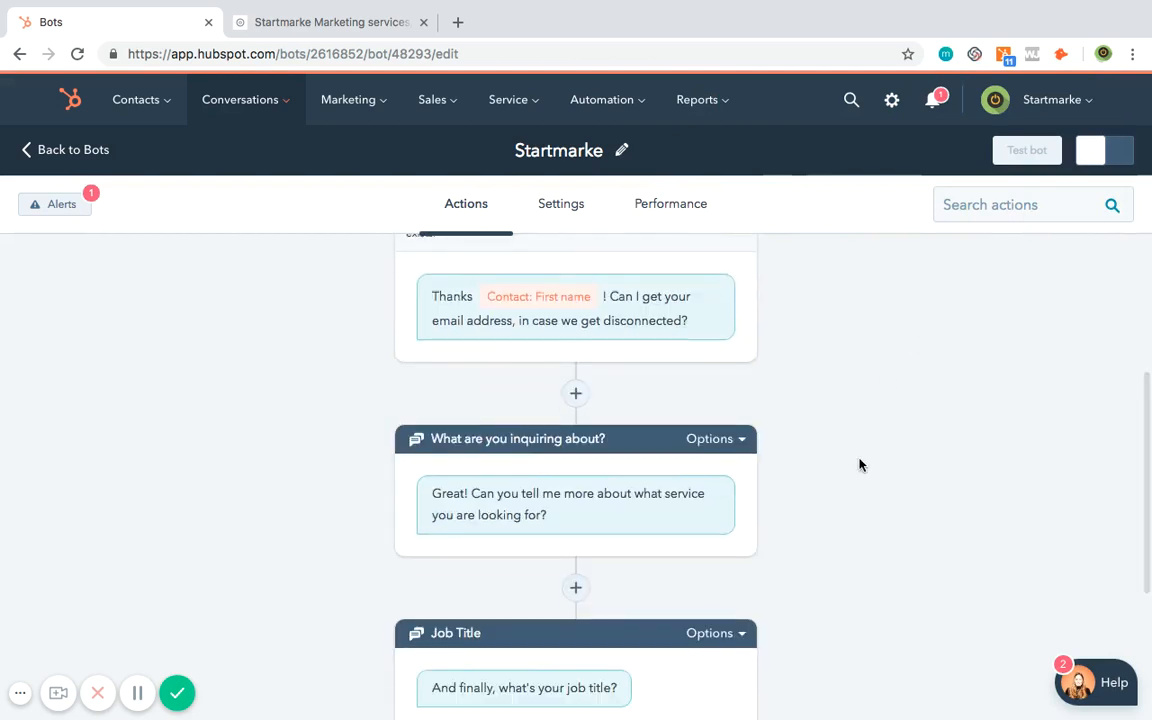
scroll(483, 329, "up", 1)
scroll(593, 427, "down", 2)
scroll(593, 427, "down", 3)
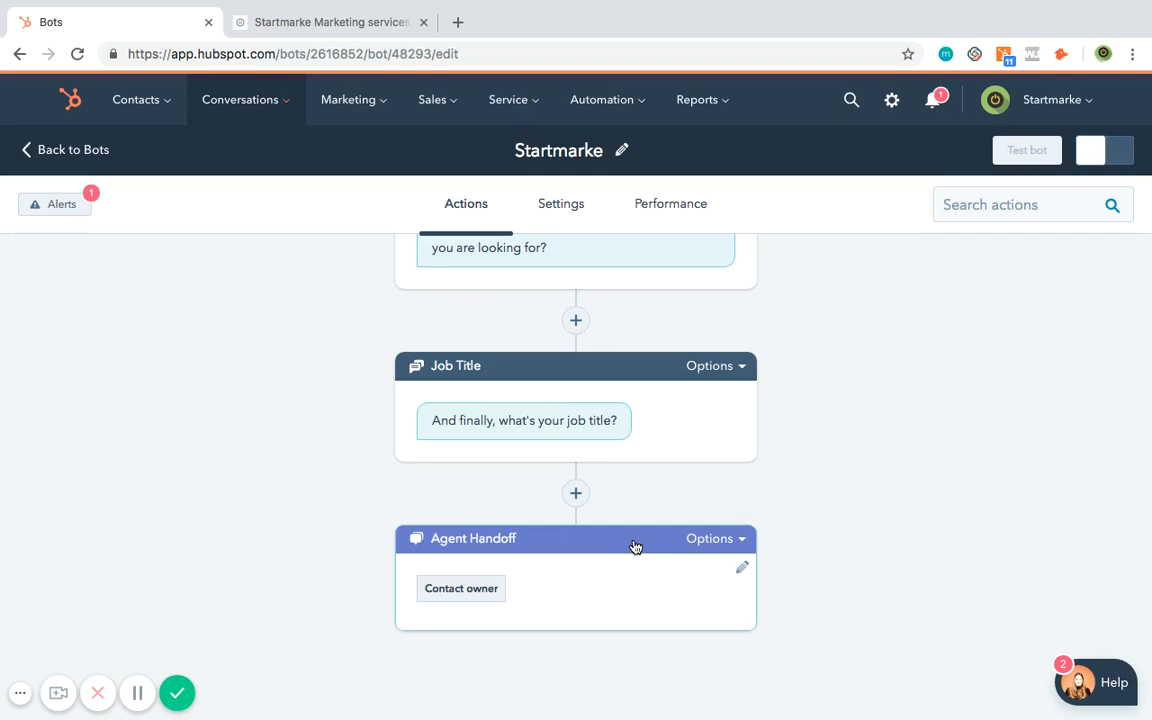
scroll(635, 546, "up", 10)
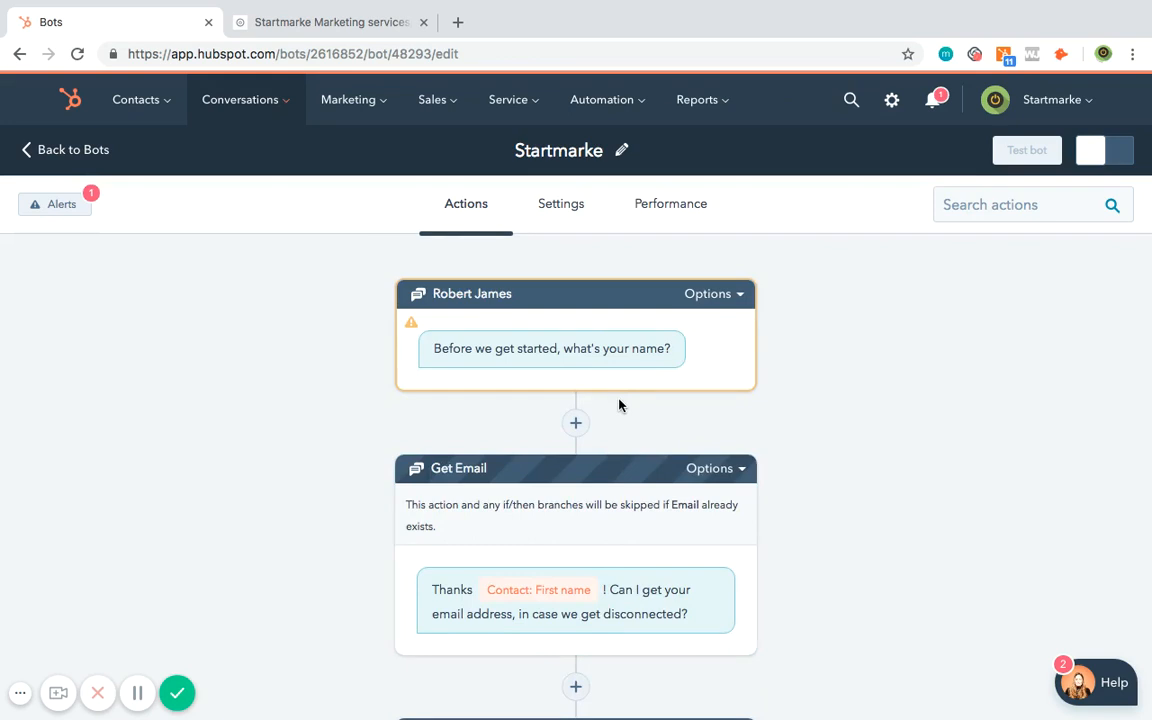
scroll(619, 405, "down", 3)
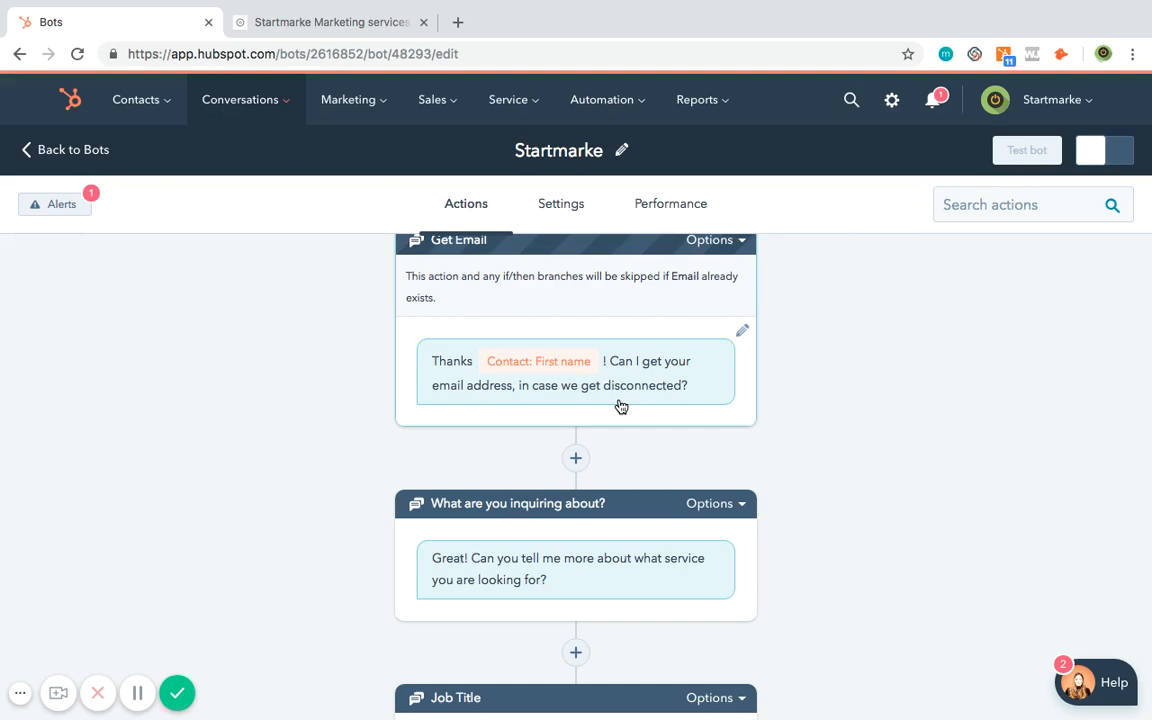
- Review the Startmarke bot's settings, including display name, error response, session timeout and typing delay
left_click(566, 219)
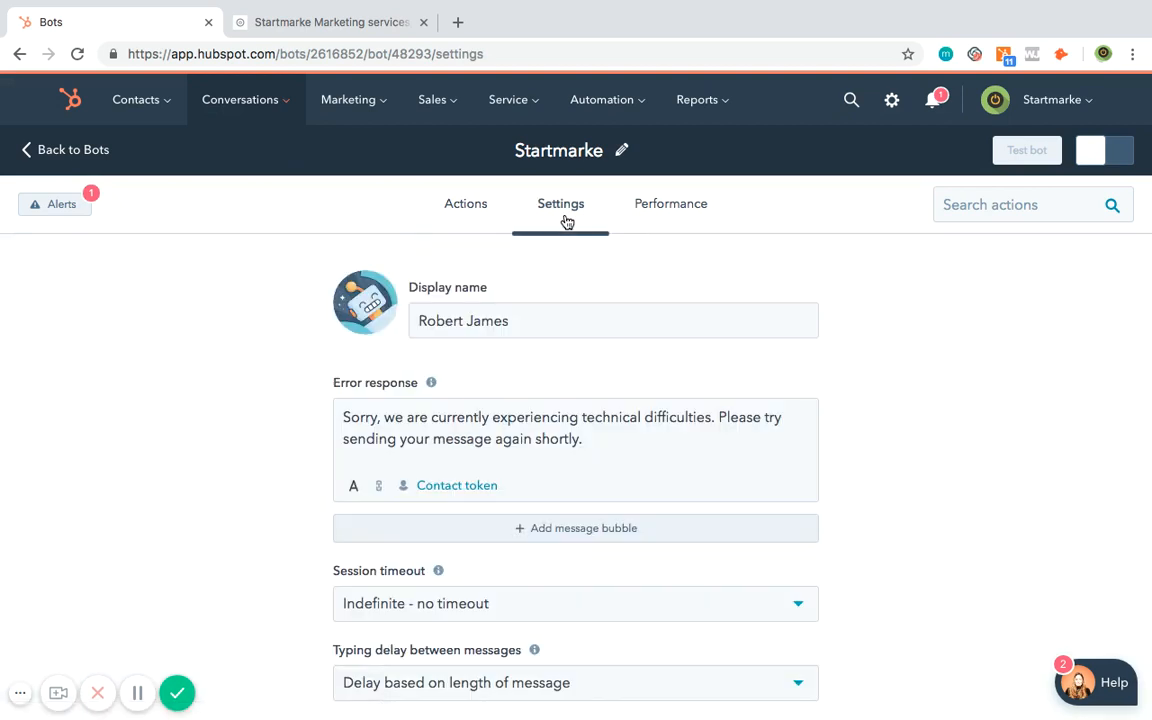
scroll(674, 404, "down", 3)
scroll(675, 380, "up", 3)
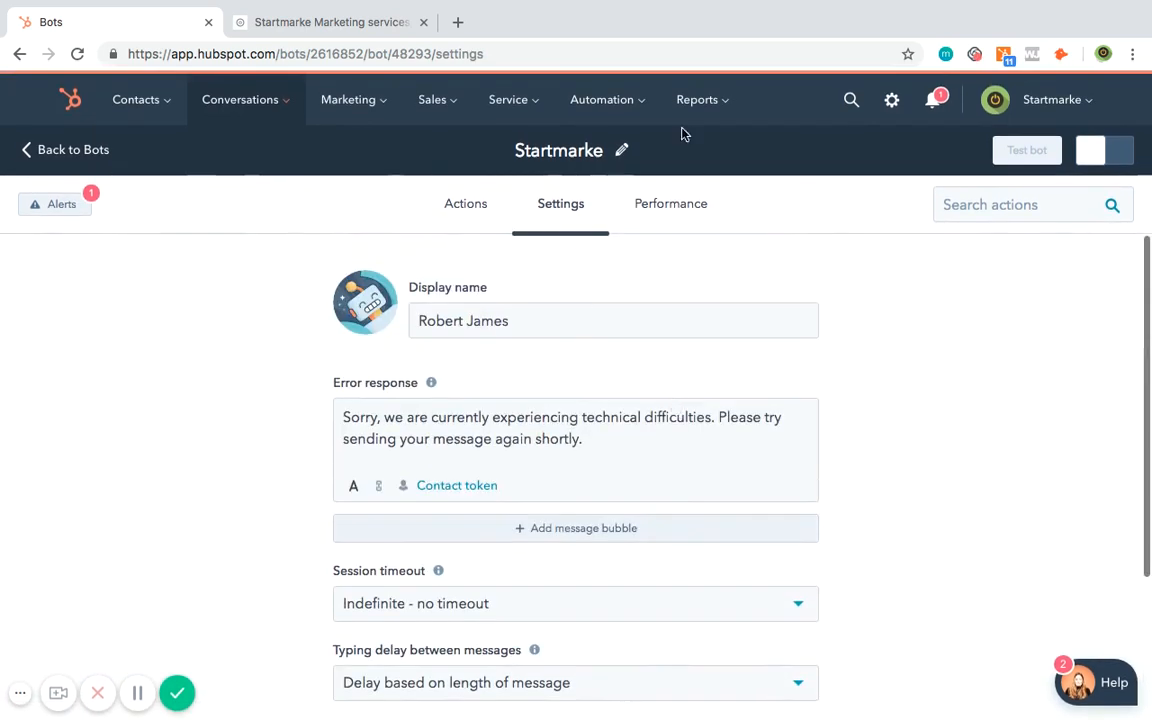
- Open the bot's performance report, set its date range to All time and review the statistics
left_click(689, 205)
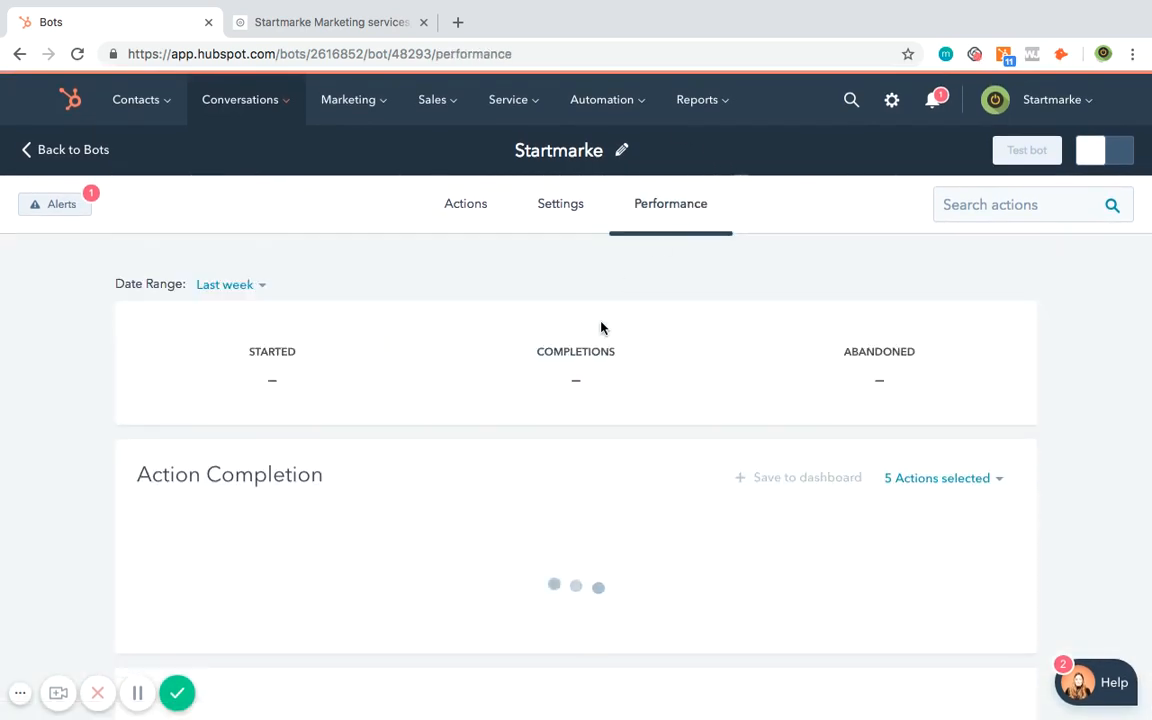
scroll(601, 327, "down", 5)
scroll(601, 327, "up", 5)
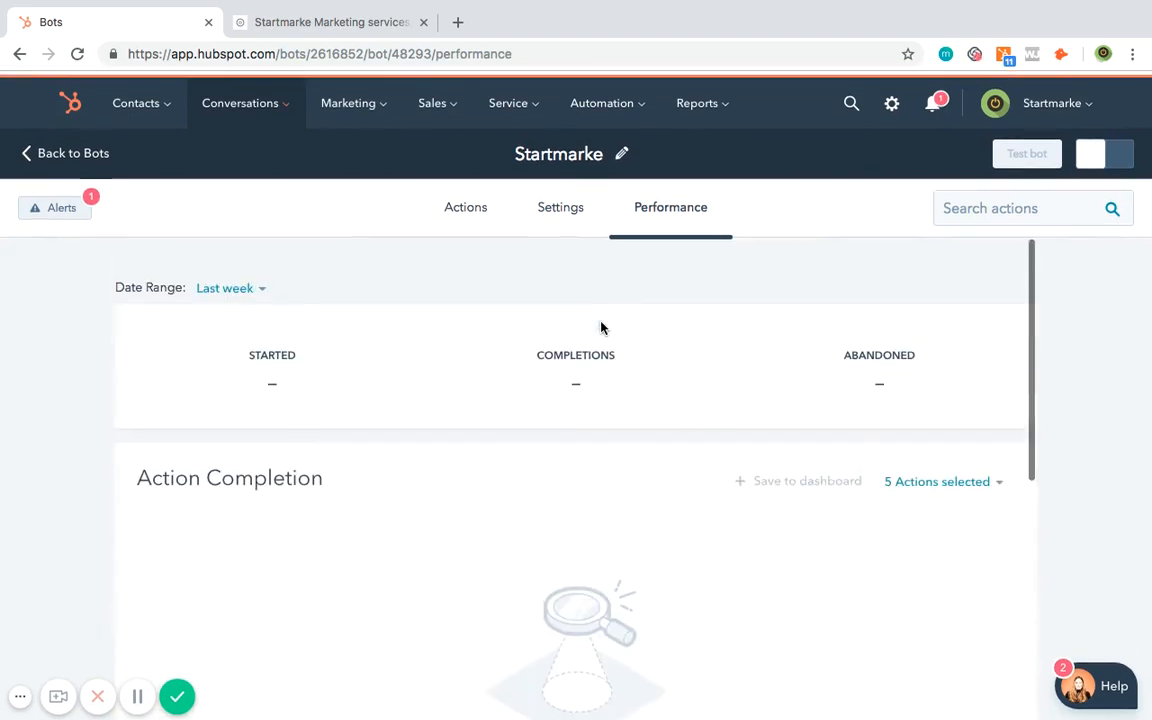
left_click(236, 286)
left_click(239, 236)
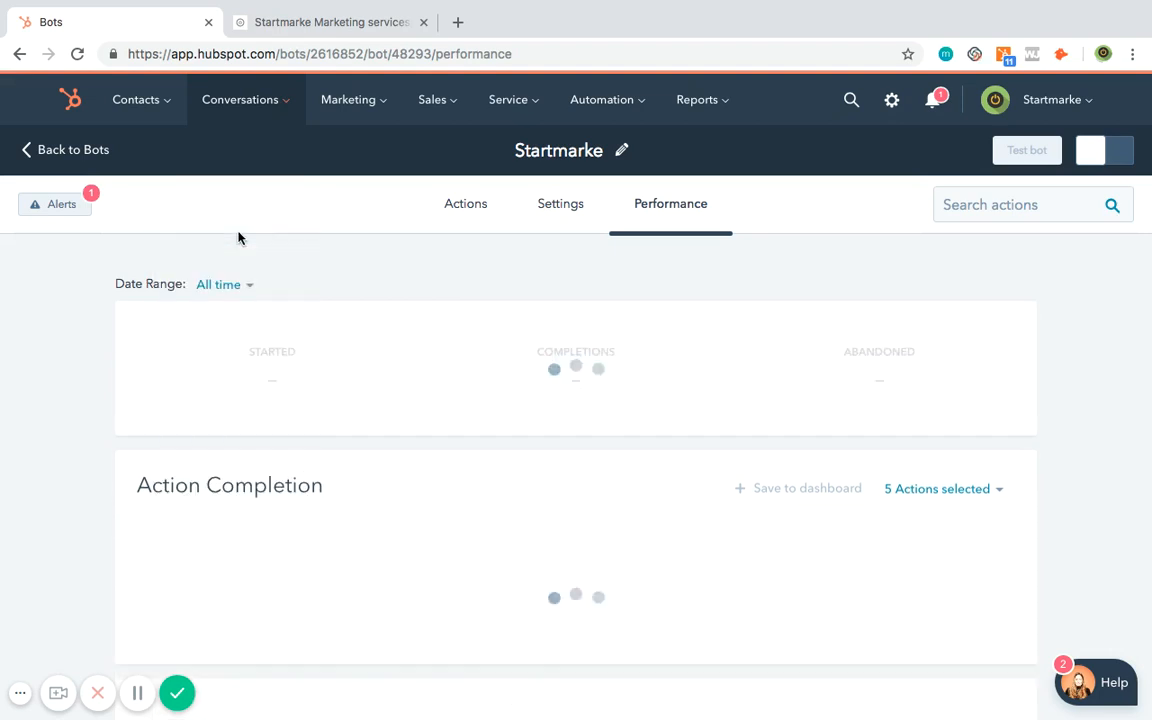
scroll(504, 476, "down", 5)
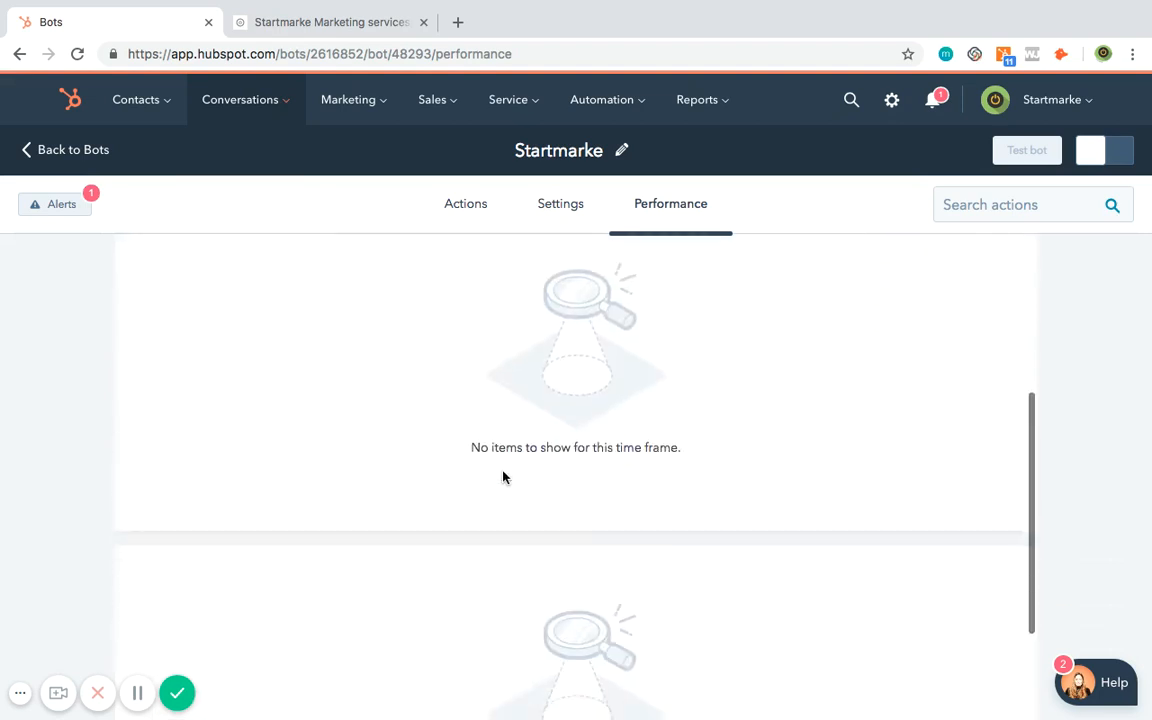
scroll(503, 477, "up", 5)
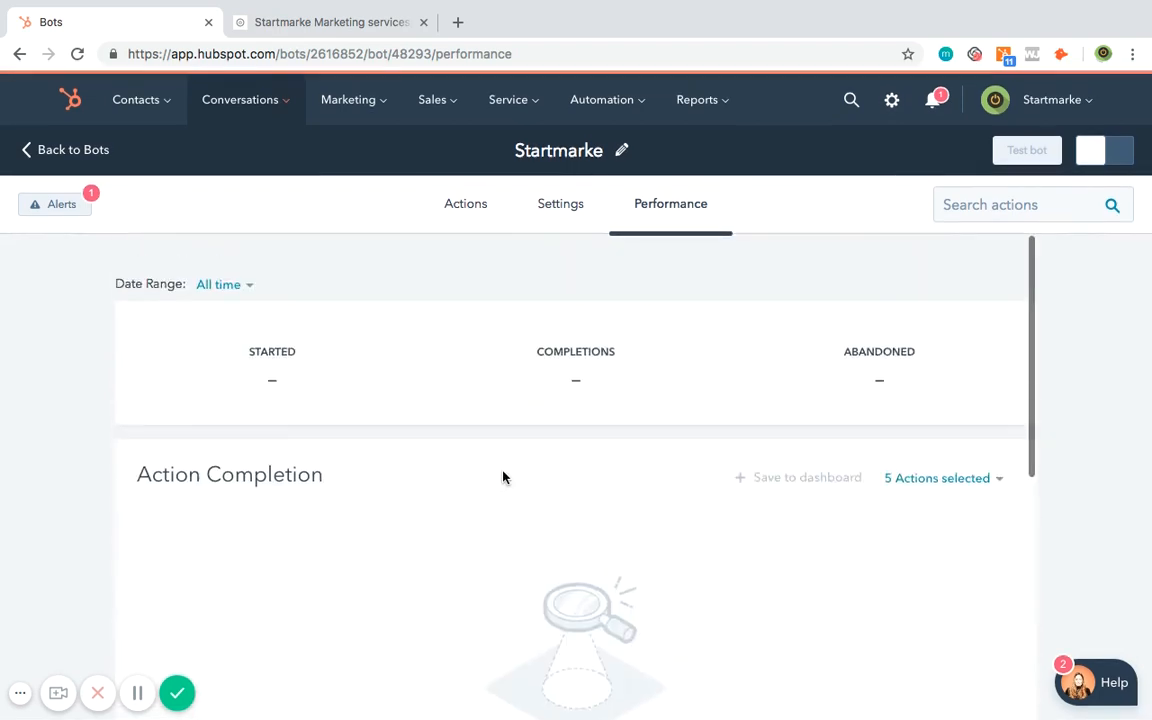
- Return to the bot's action flow, go to the Snippets page and look over the list of snippets
left_click(463, 207)
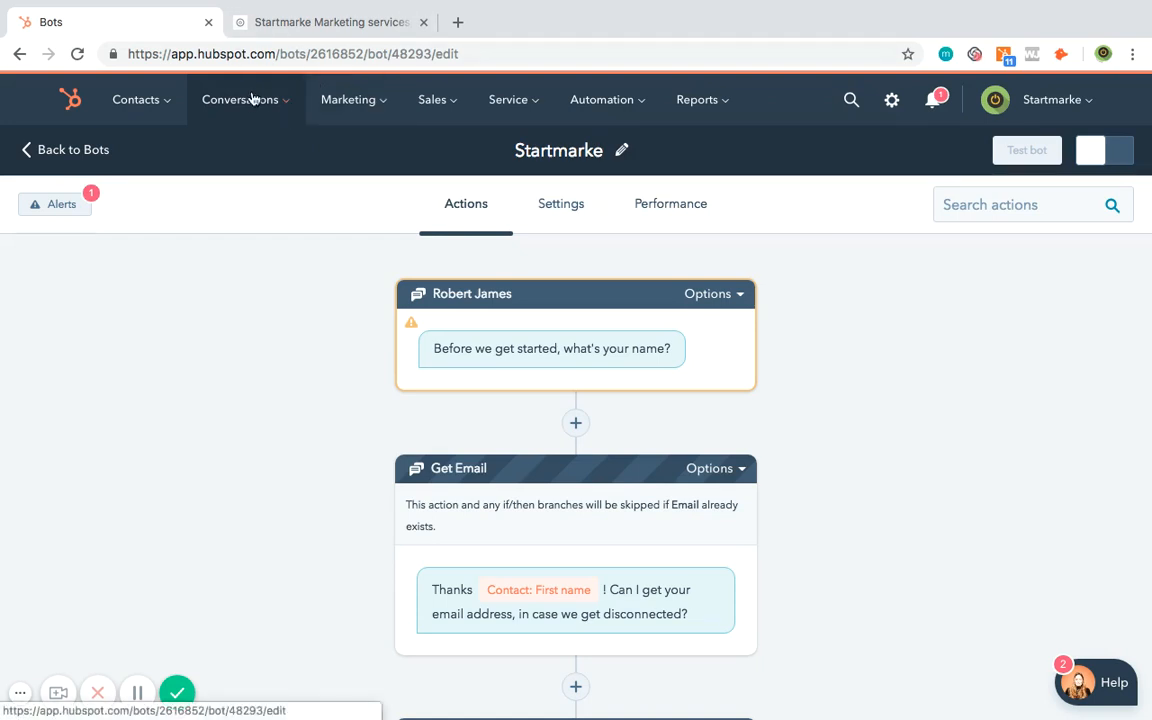
mouse_move(250, 102)
left_click(279, 250)
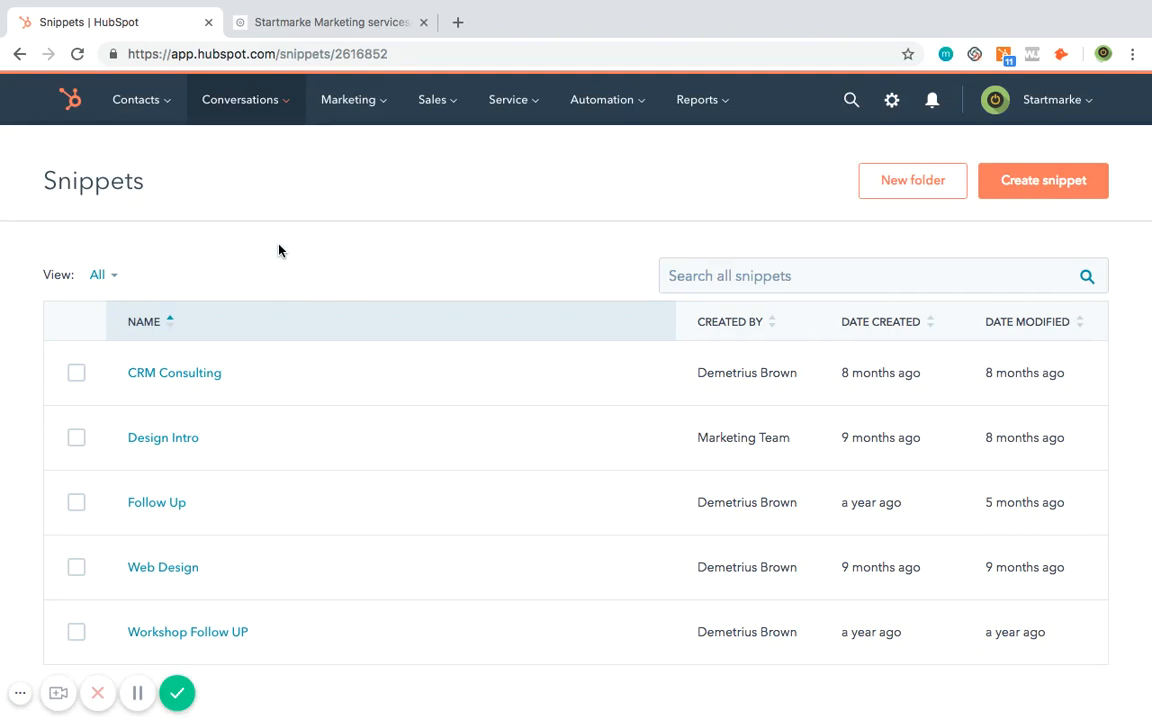
mouse_move(405, 367)
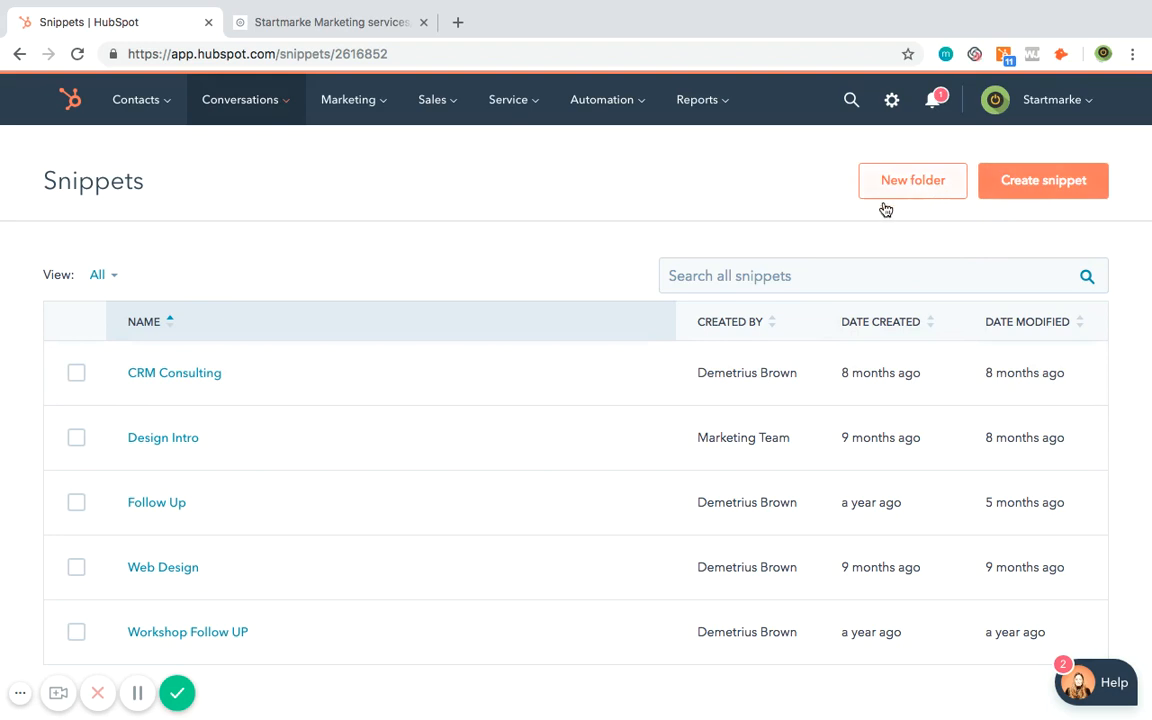
scroll(566, 360, "down", 1)
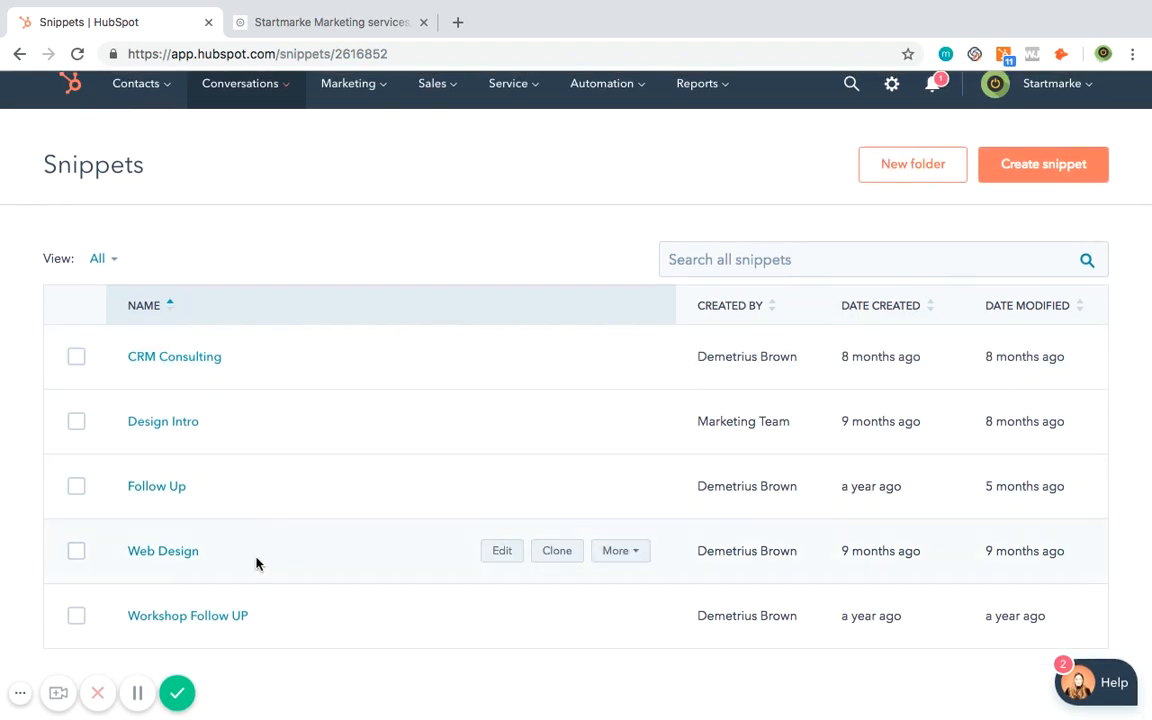
- Review the Web Design snippet and close it, and open the Workshop Follow UP snippet and save it unchanged
left_click(183, 560)
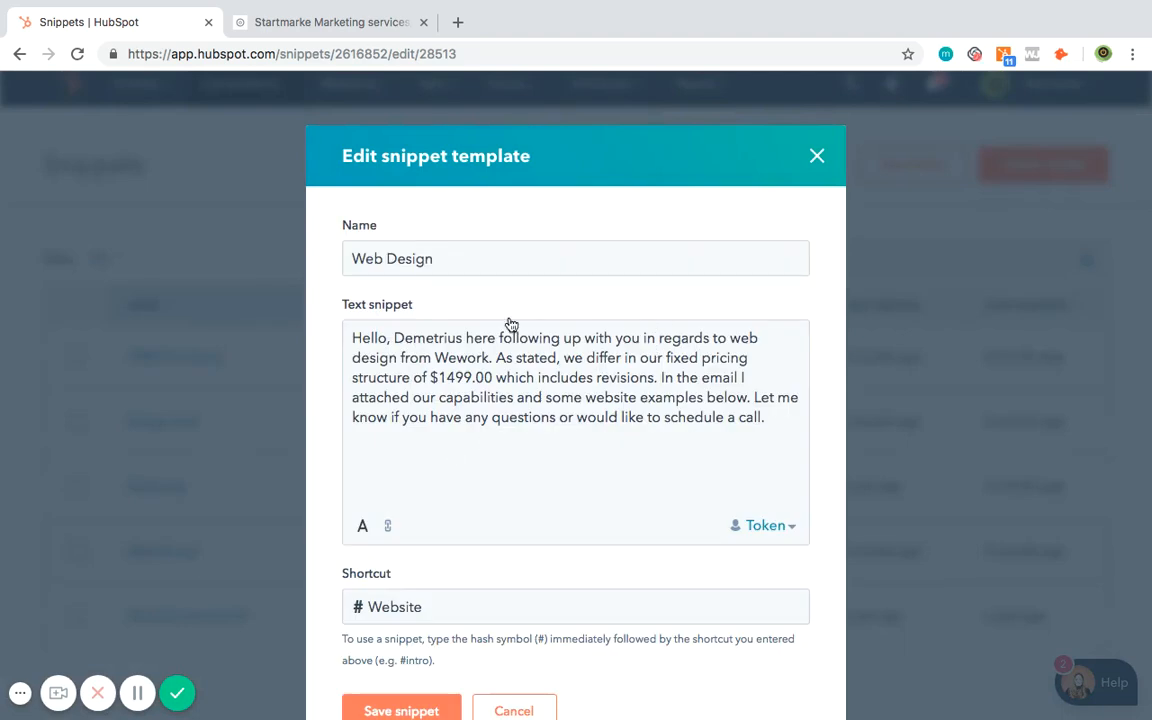
left_click(816, 158)
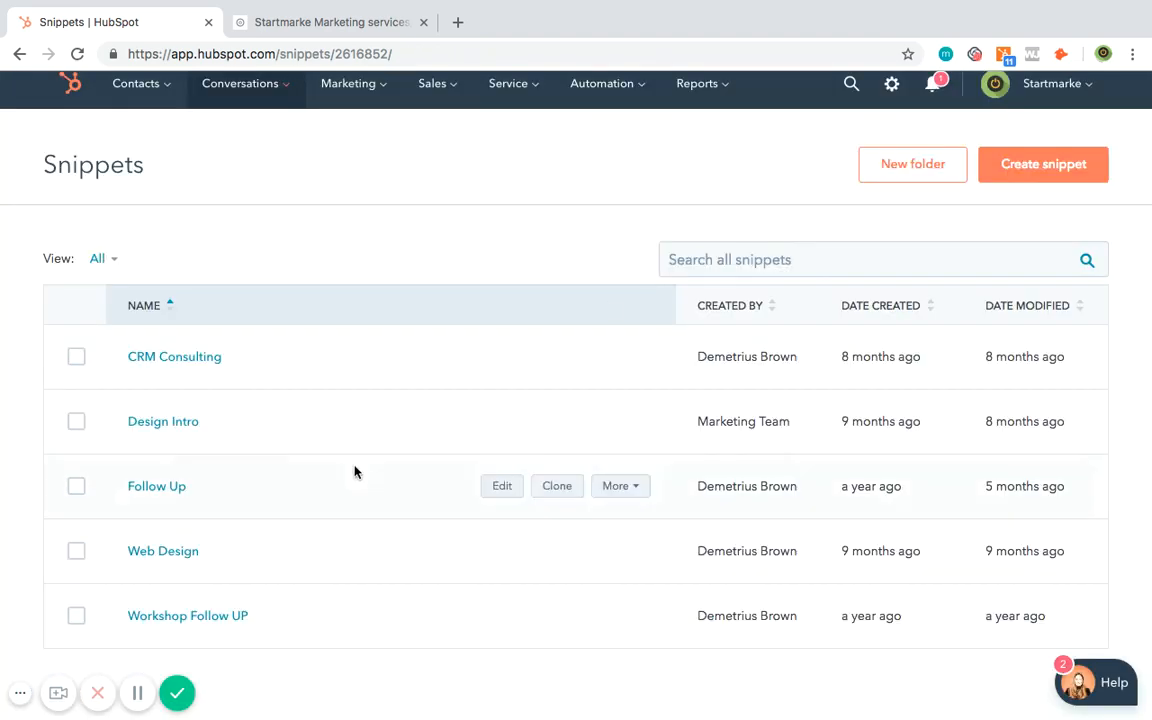
left_click(203, 620)
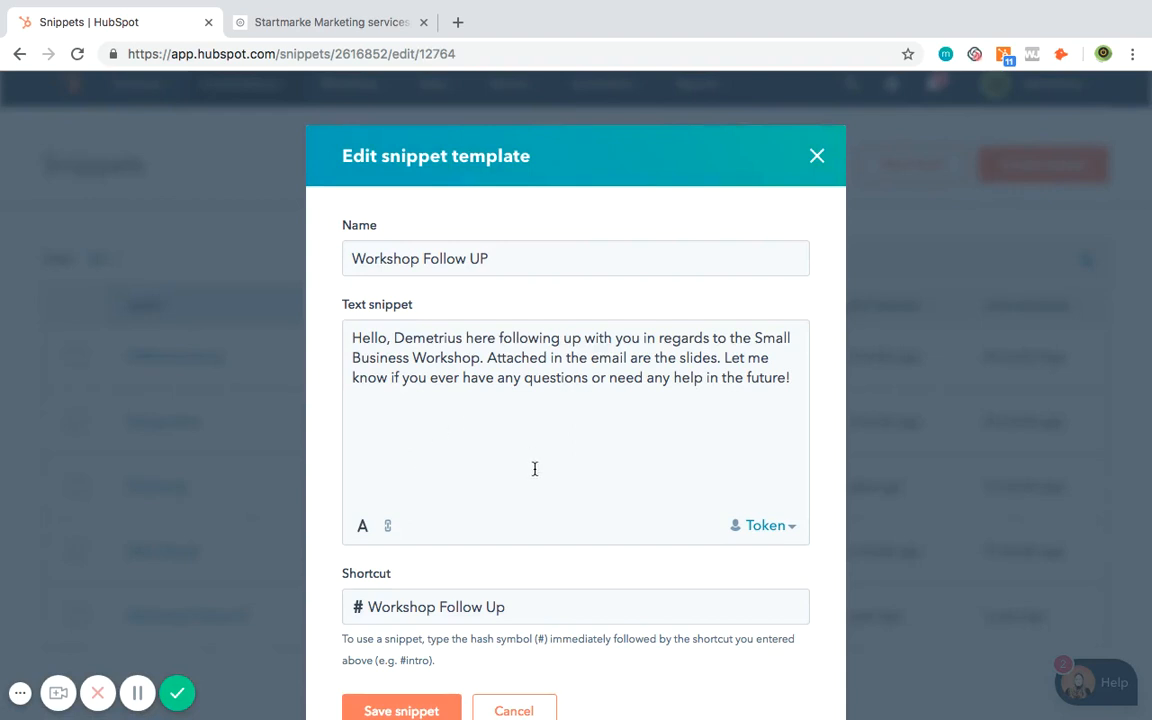
scroll(535, 550, "down", 1)
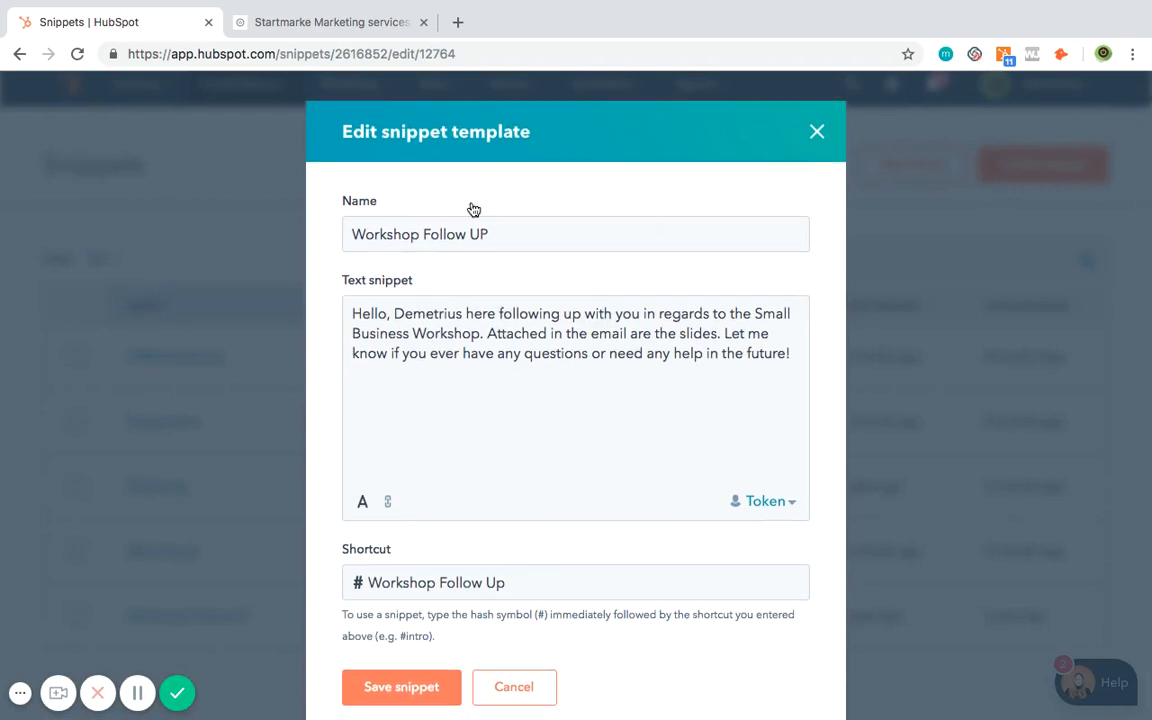
scroll(504, 435, "down", 1)
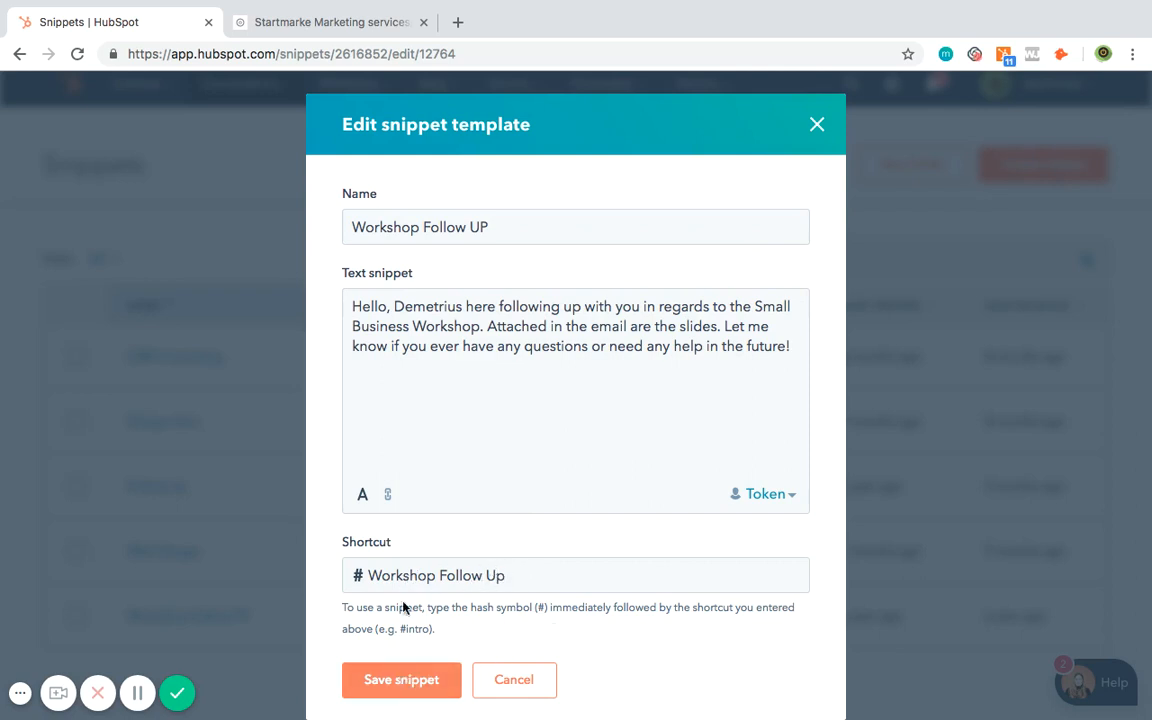
left_click(401, 679)
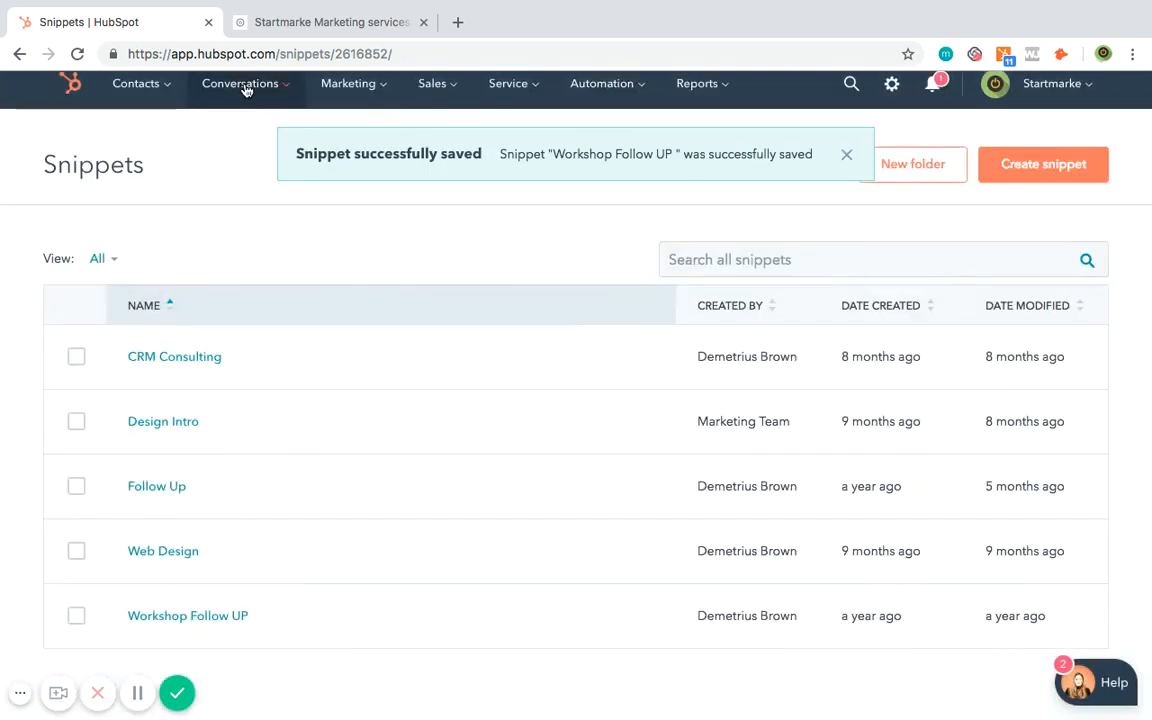
- Go via the conversations inbox to the contacts list and start an email from the third listed contact's record
mouse_move(240, 88)
left_click(247, 139)
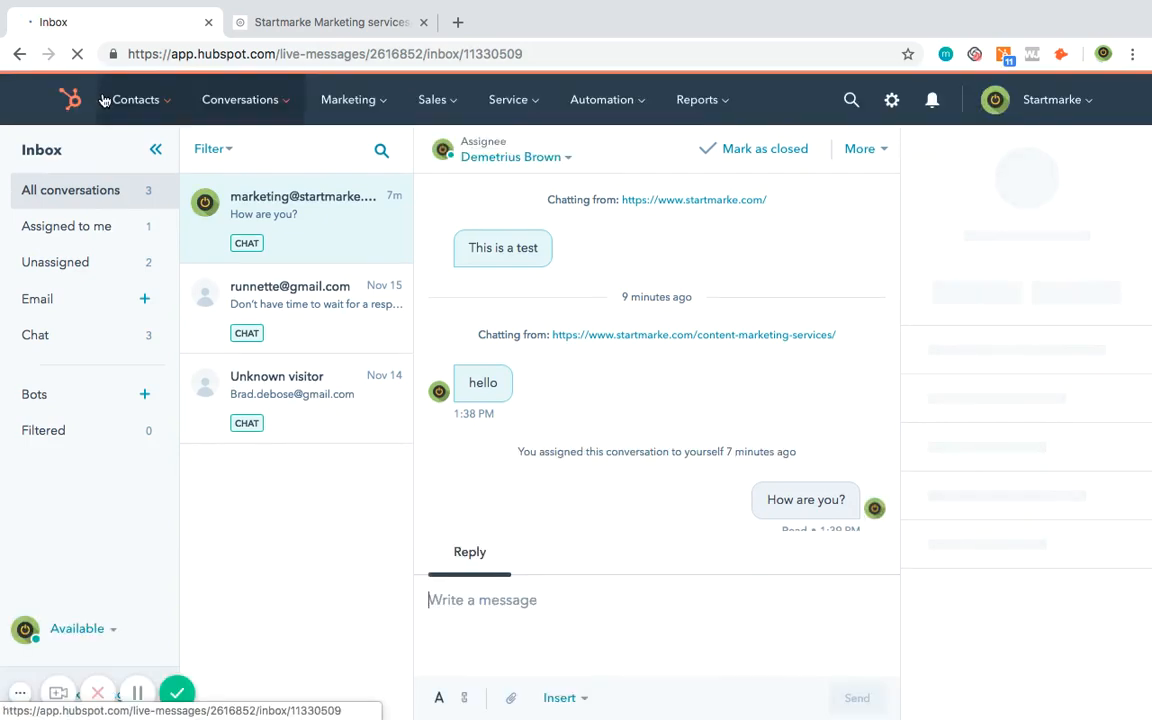
mouse_move(113, 100)
left_click(138, 154)
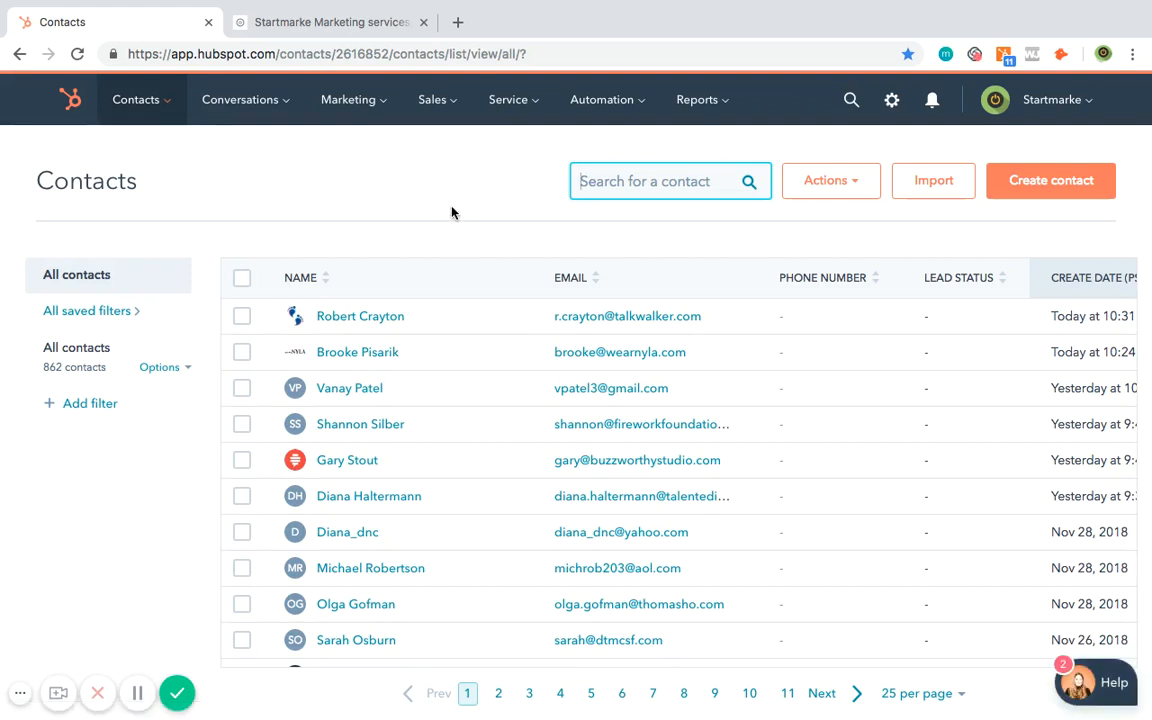
left_click(372, 390)
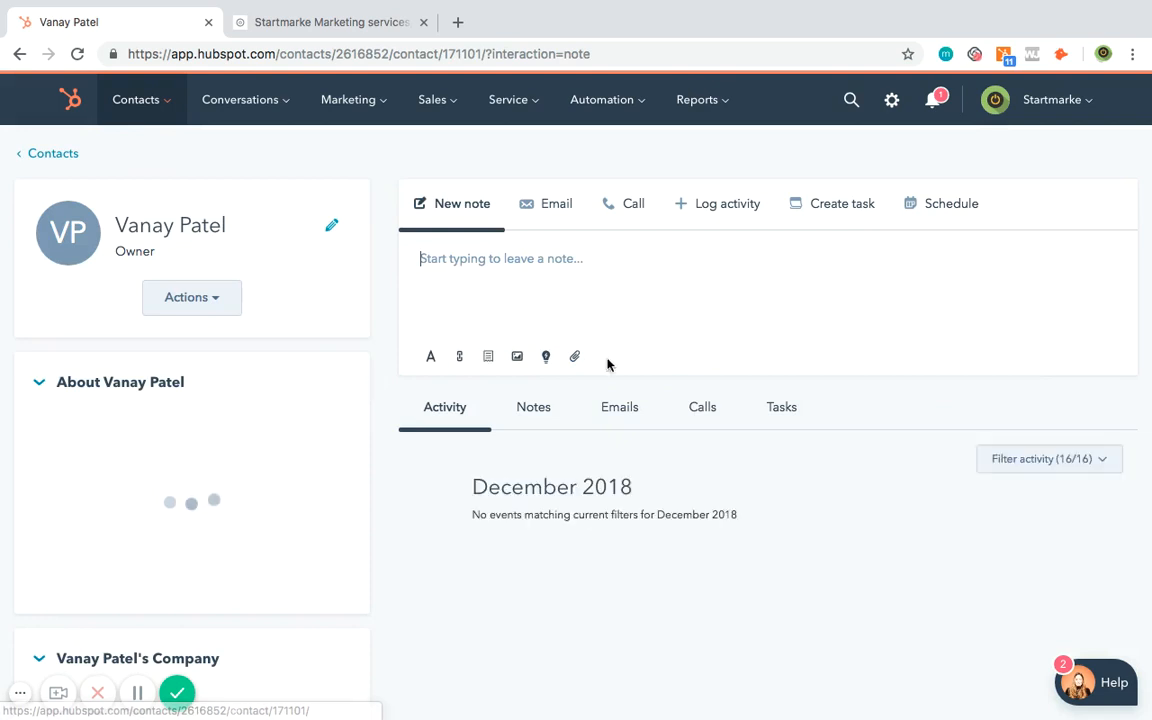
left_click(541, 208)
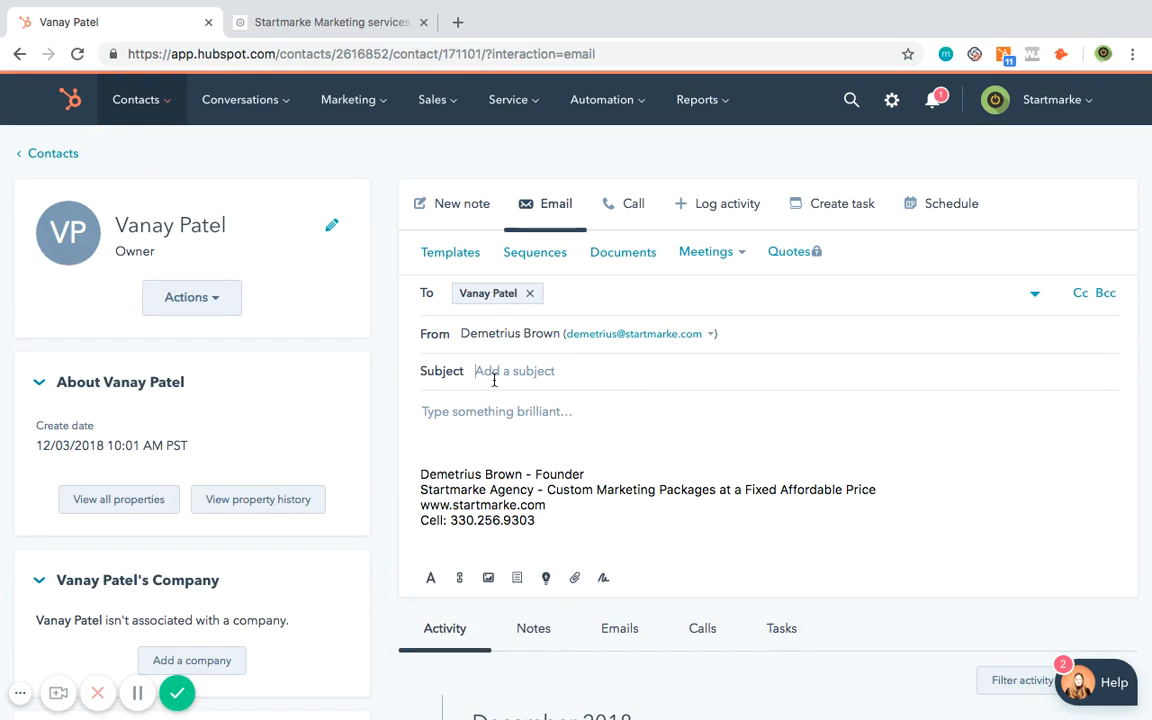
- Try out the Workshop Follow UP snippet in the email under the subject "Follow Up", and clear the inserted body text
type("F")
type("ollow Up")
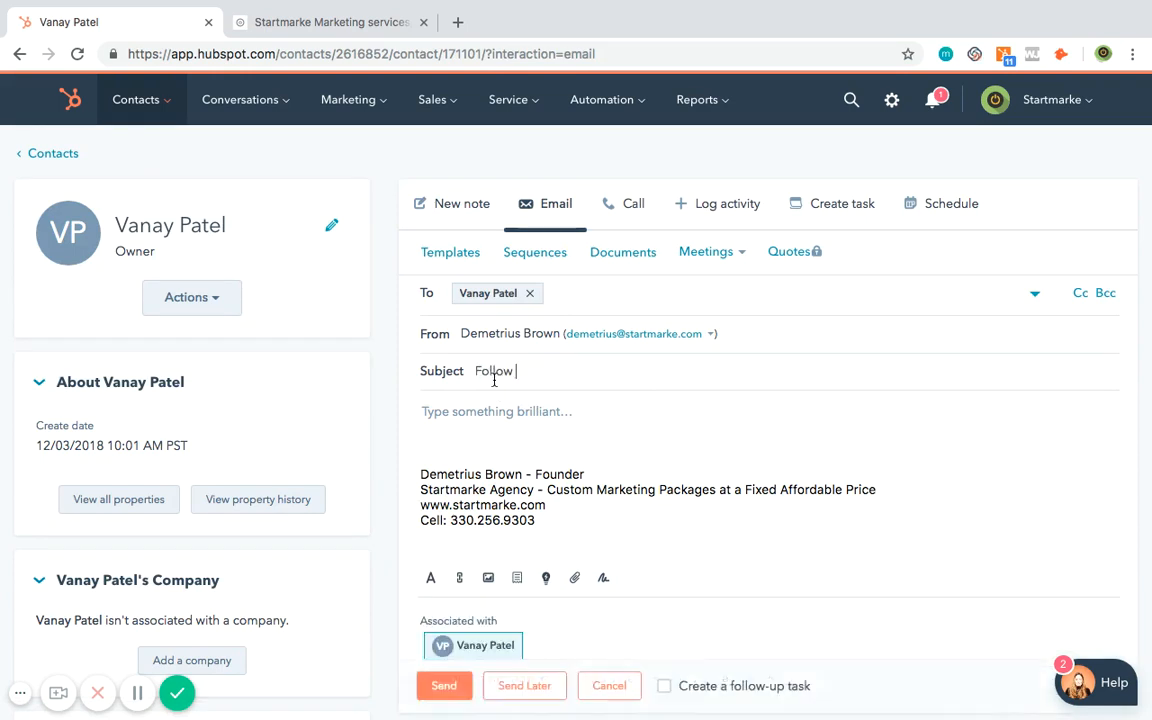
left_click(495, 410)
type("#")
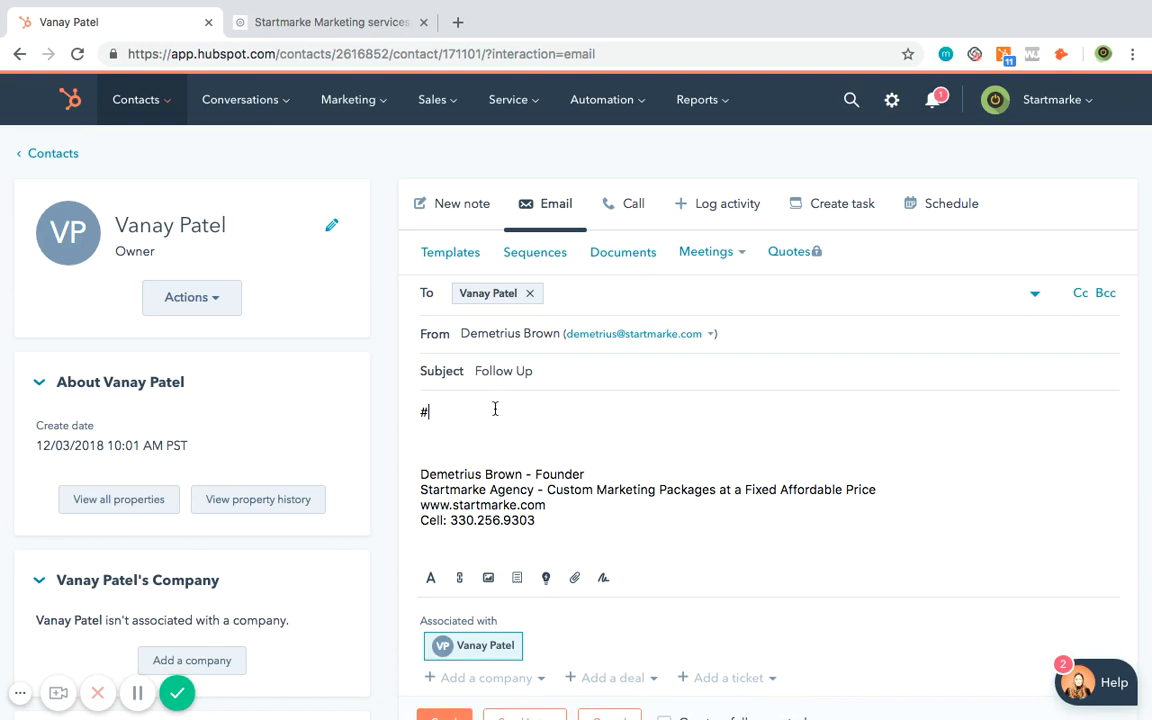
type("w")
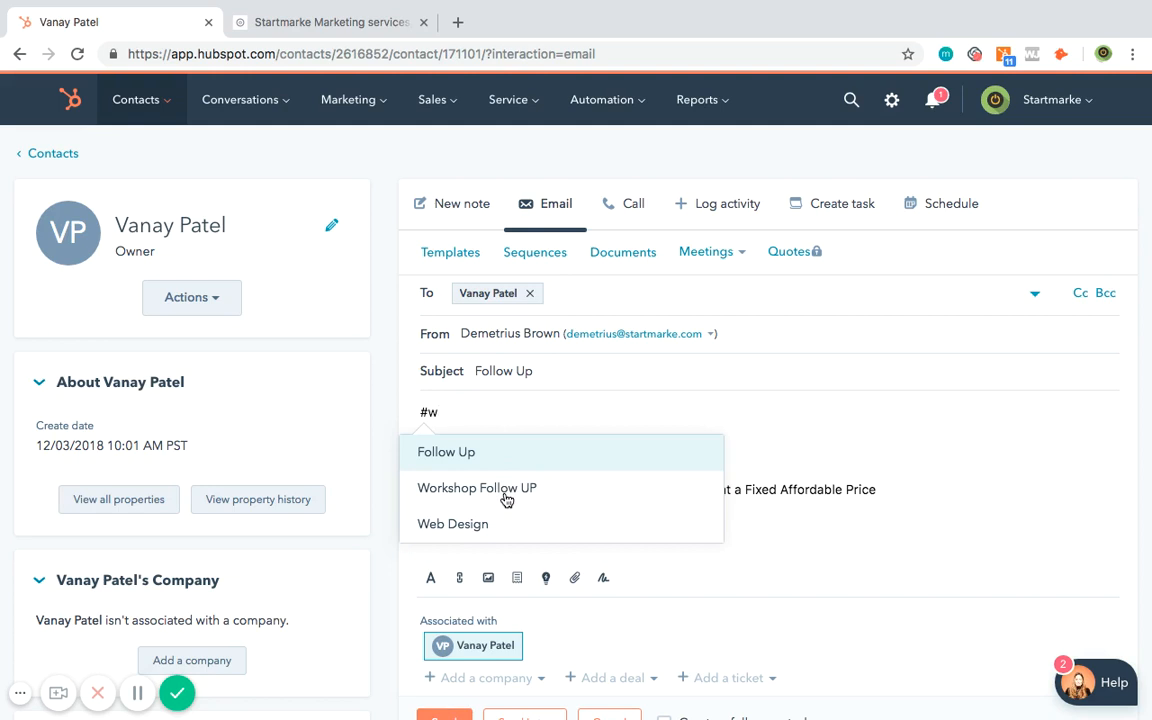
left_click(506, 497)
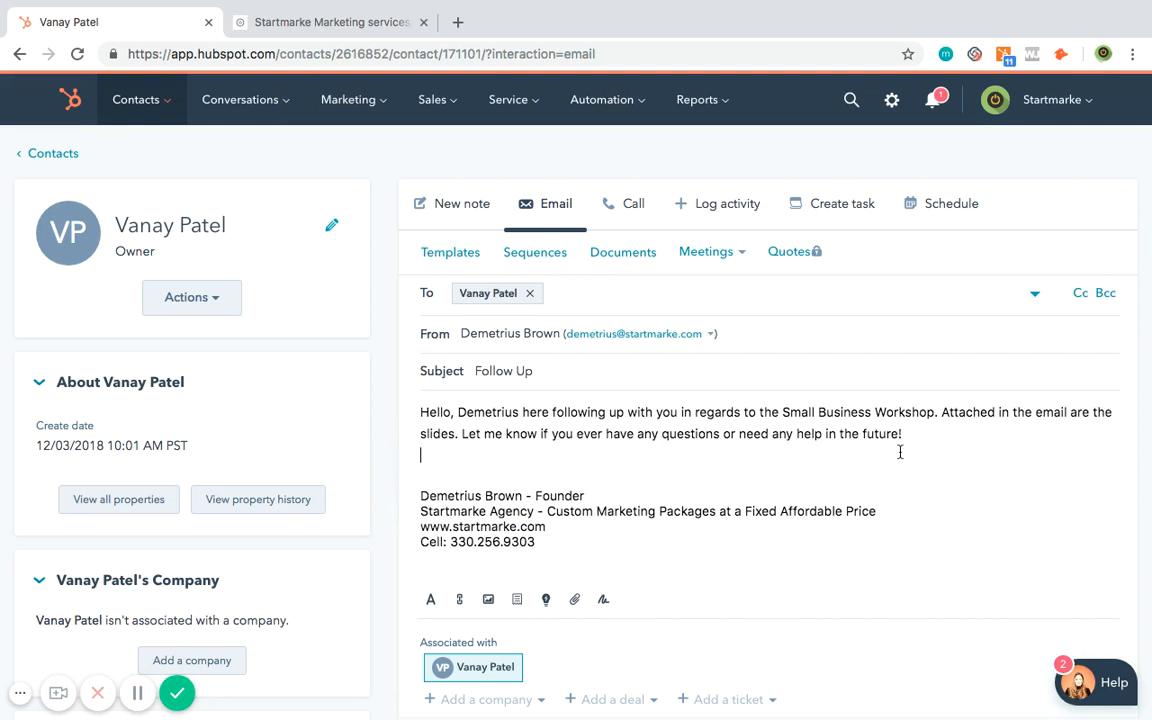
left_click_drag(900, 453, 470, 391)
key("BackSpace")
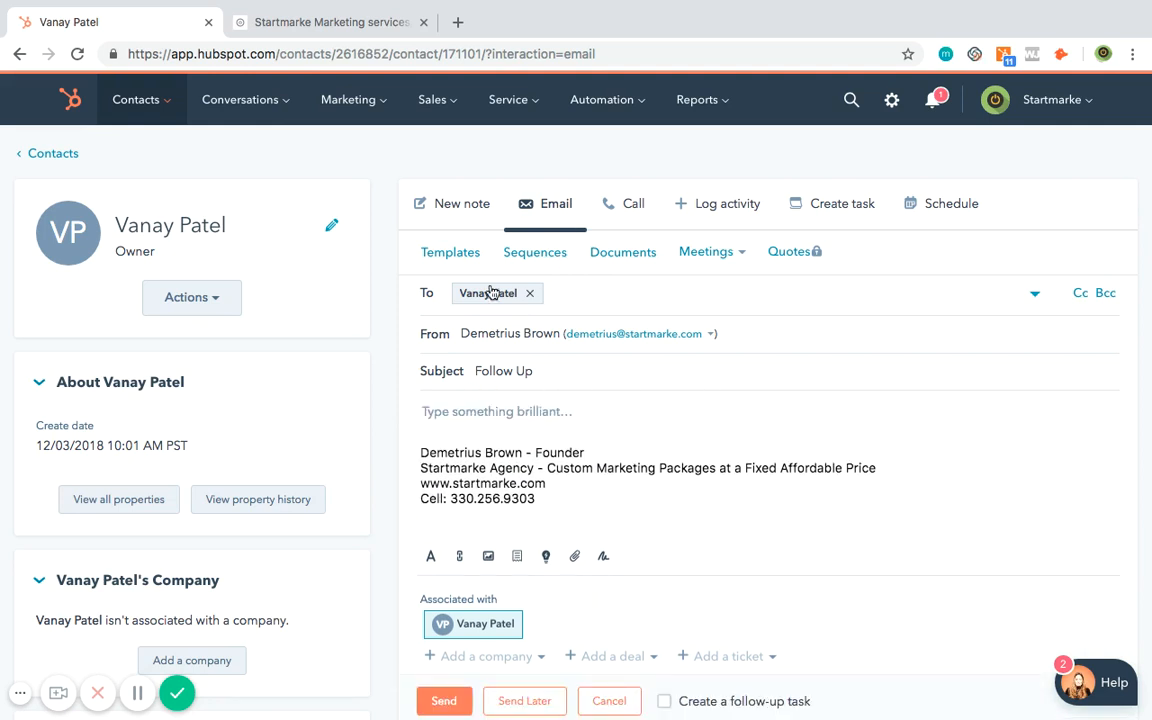
- Fill the email with the Website Design template and look over the inserted text
left_click(450, 252)
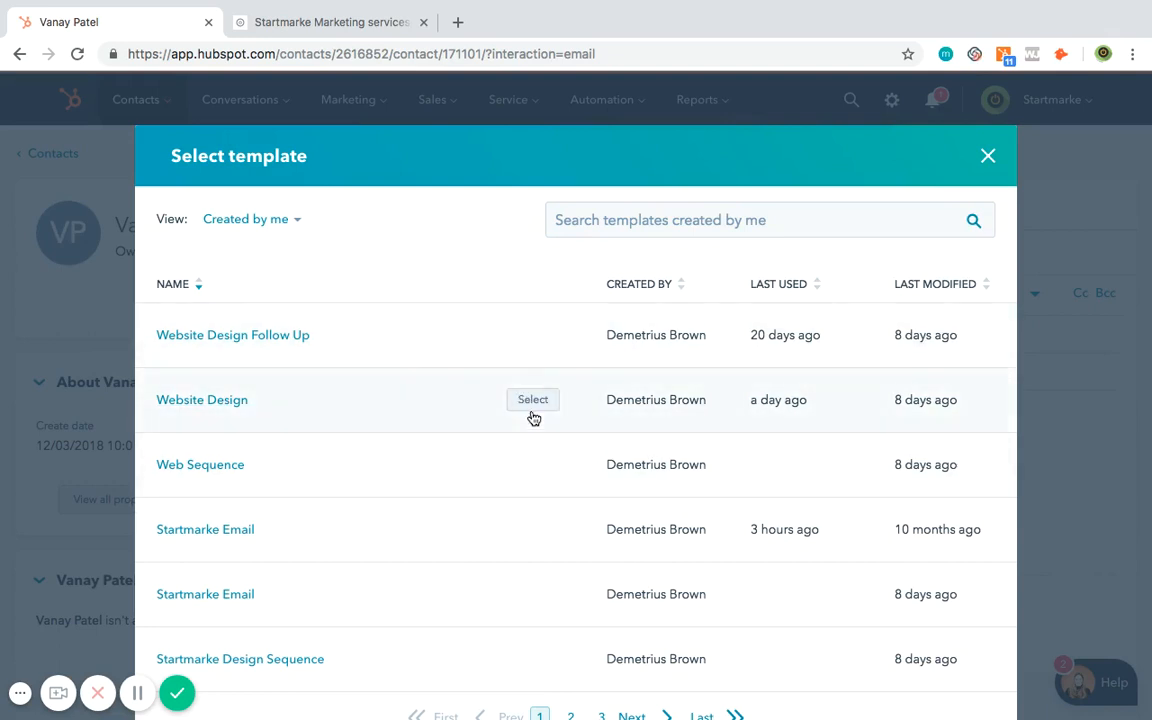
scroll(532, 417, "down", 1)
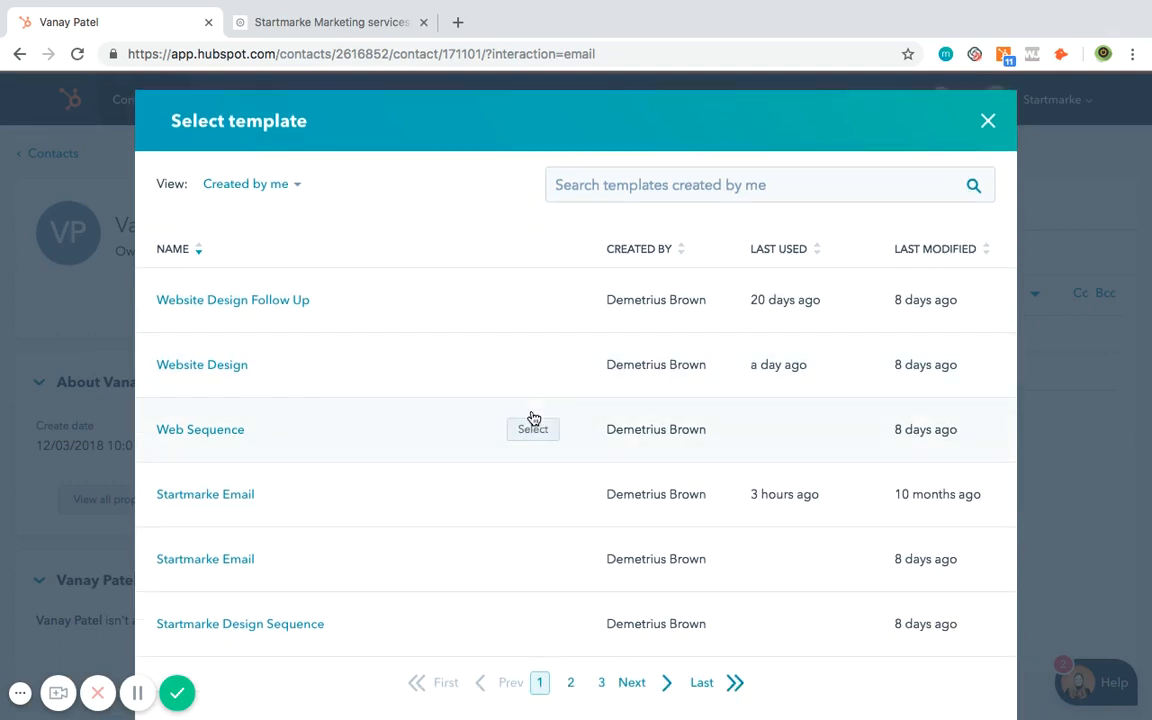
left_click(528, 374)
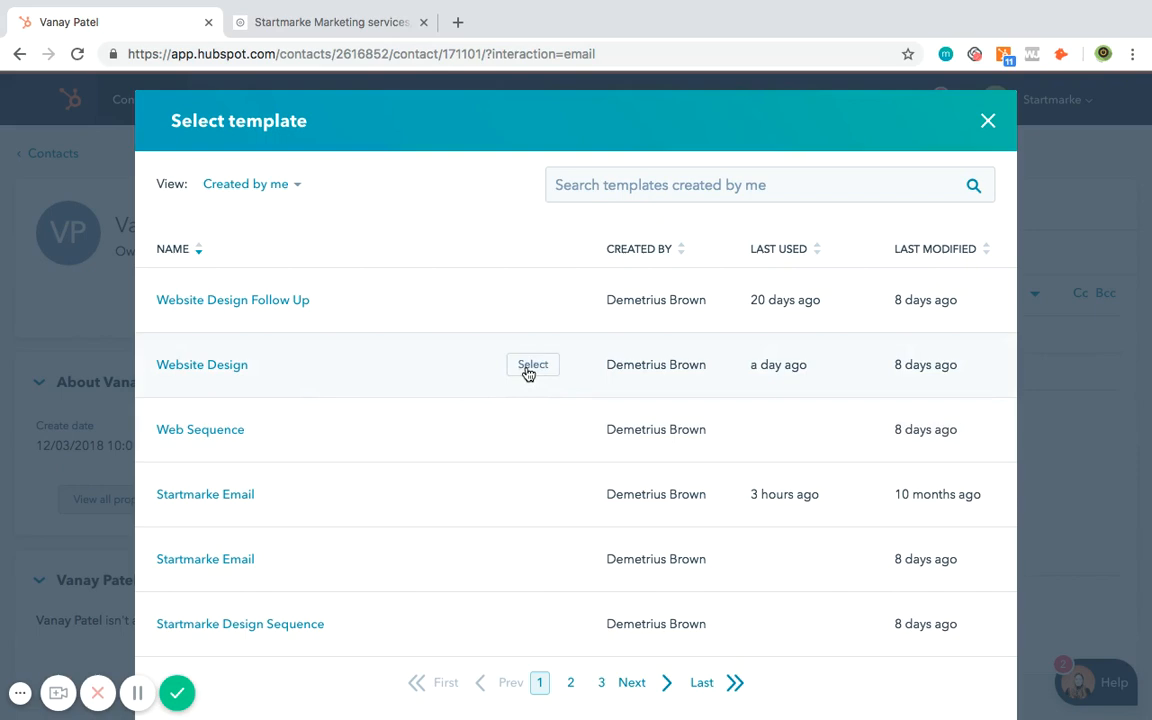
scroll(633, 524, "down", 1)
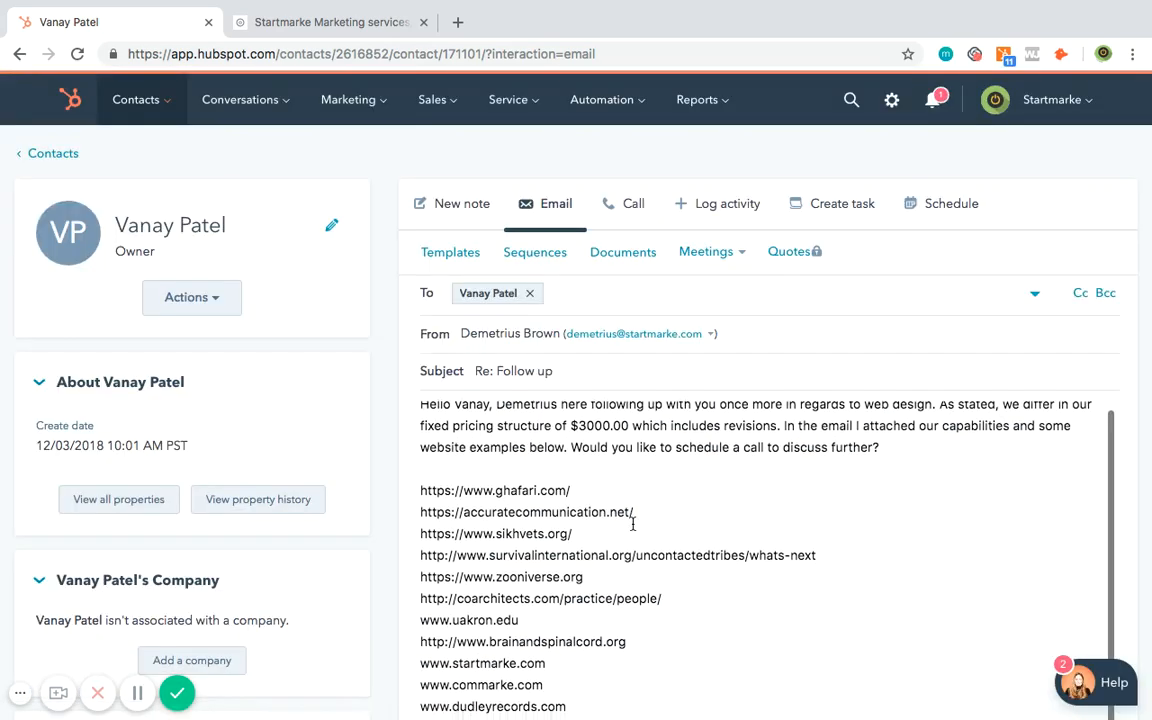
- Read through the filled-in email's pricing text and website links, continuing to the contact's activity history below it
scroll(633, 524, "down", 1)
scroll(633, 520, "up", 2)
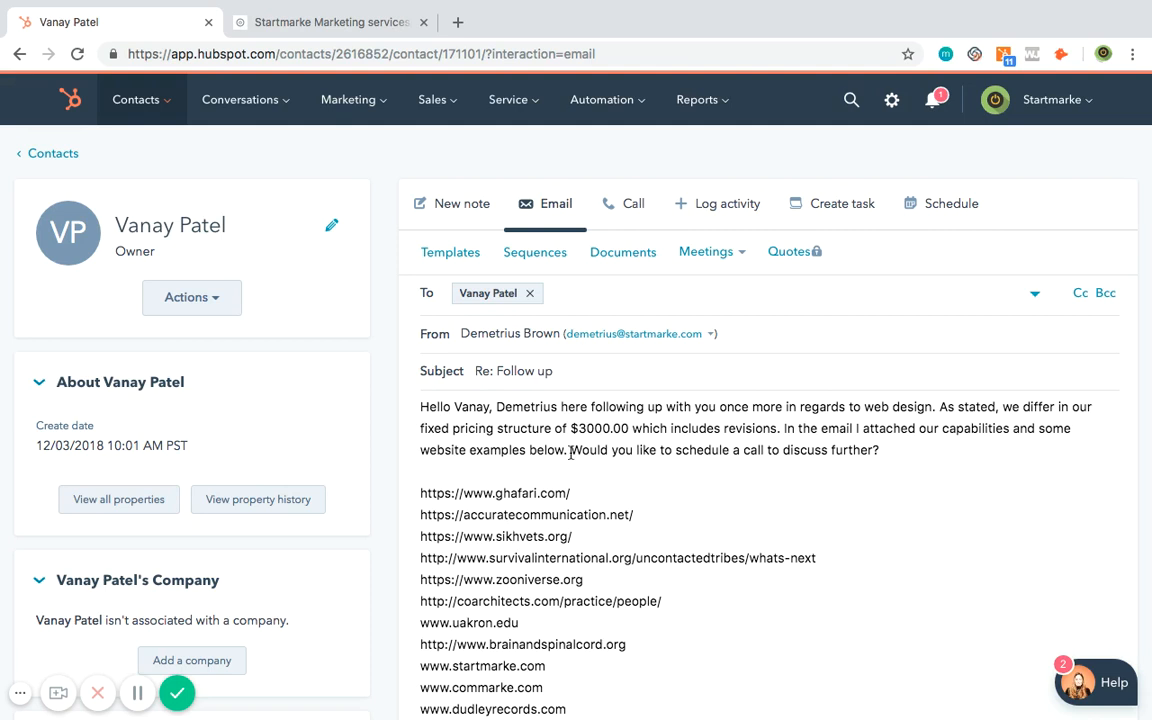
scroll(722, 466, "down", 2)
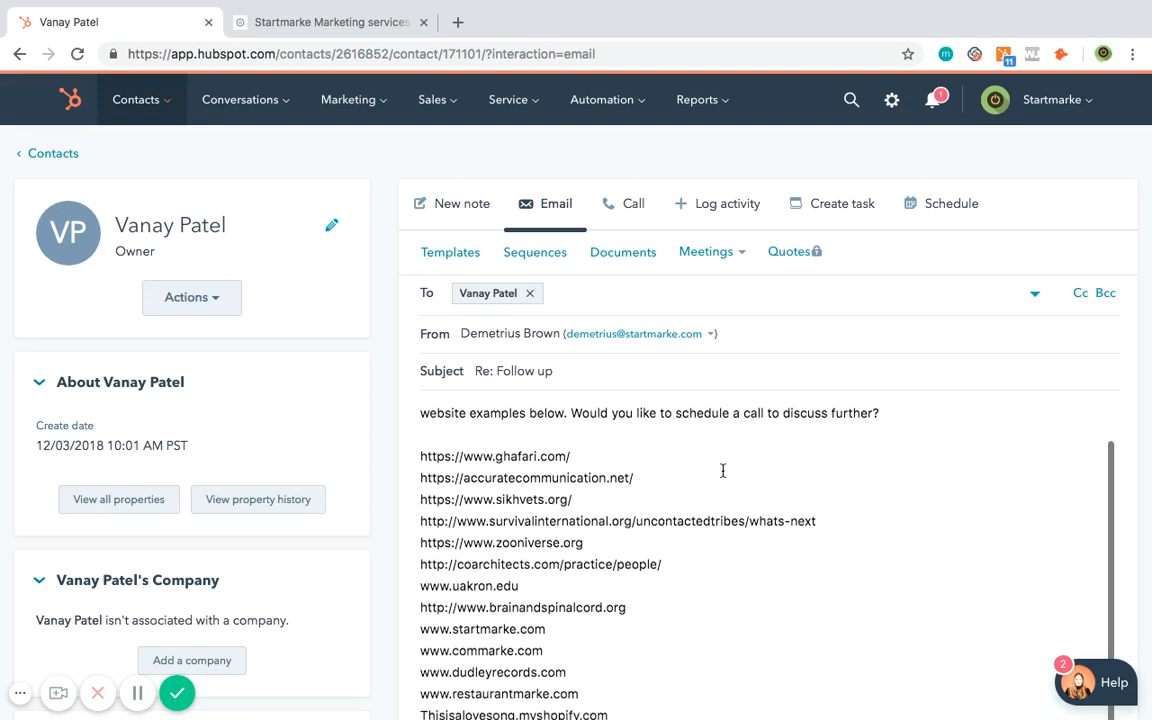
scroll(722, 470, "up", 2)
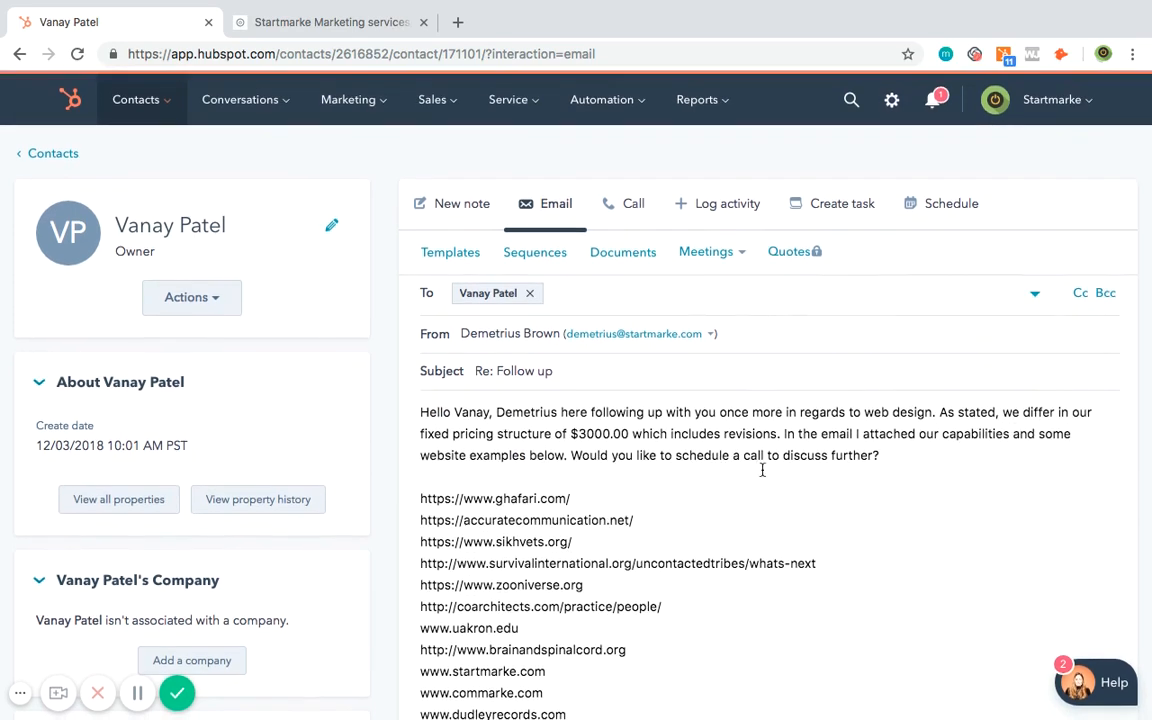
scroll(822, 524, "down", 2)
scroll(800, 530, "down", 10)
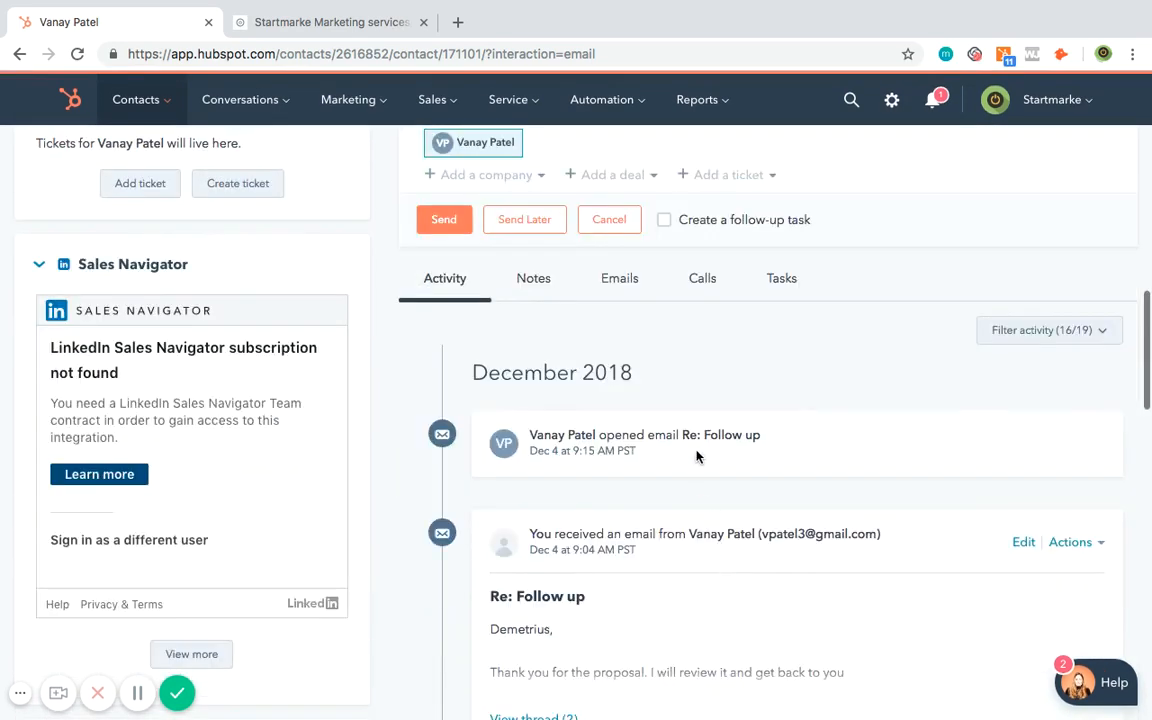
- Look at the email's attachment upload option and dismiss the file chooser without selecting a file
scroll(697, 455, "up", 3)
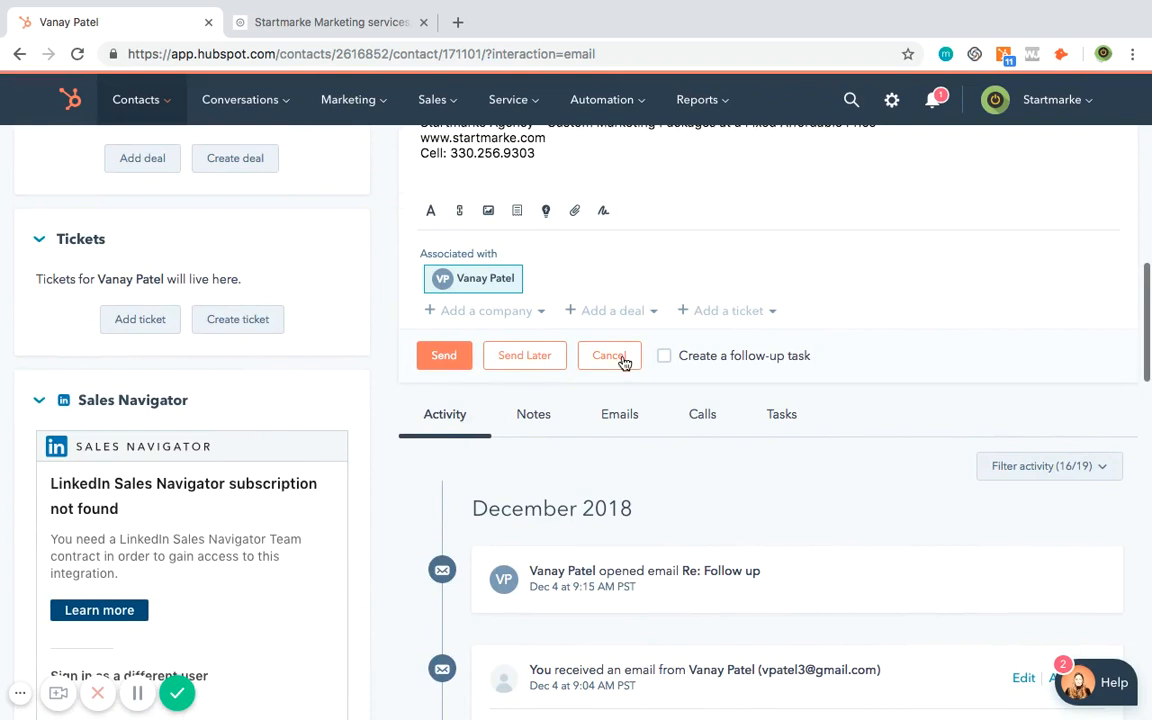
left_click(574, 210)
left_click(590, 160)
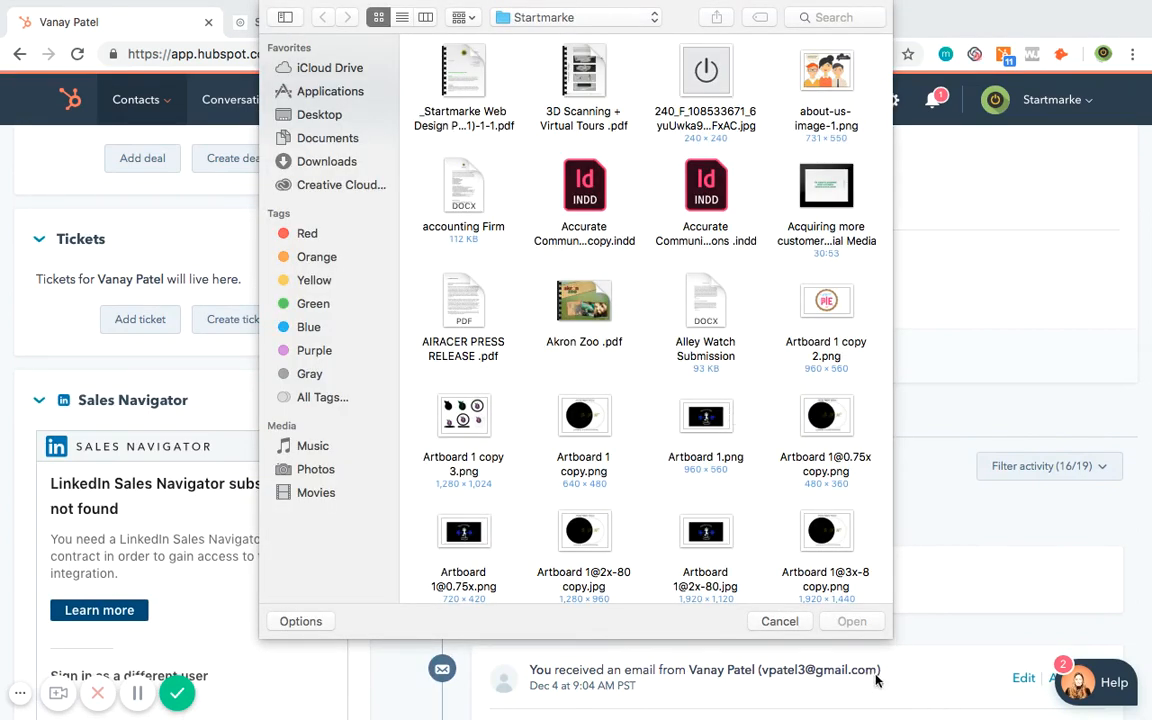
left_click(786, 618)
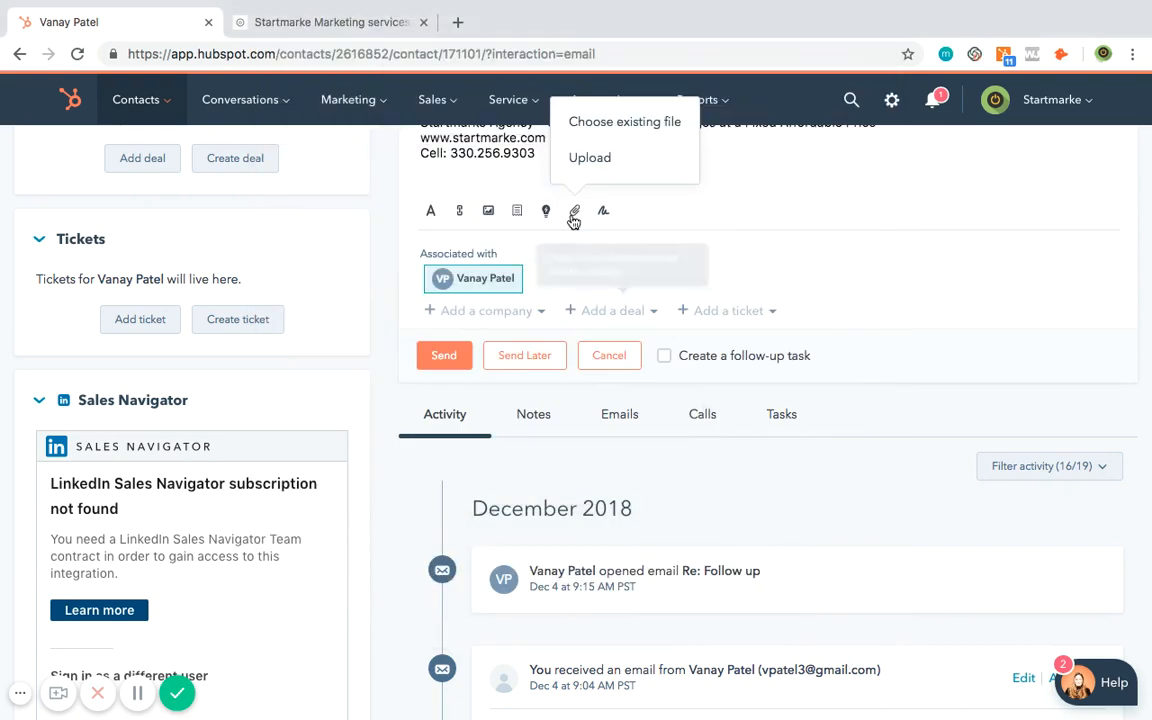
- Examine the email signature editor and the text formatting options, and close them without changing anything
left_click(605, 212)
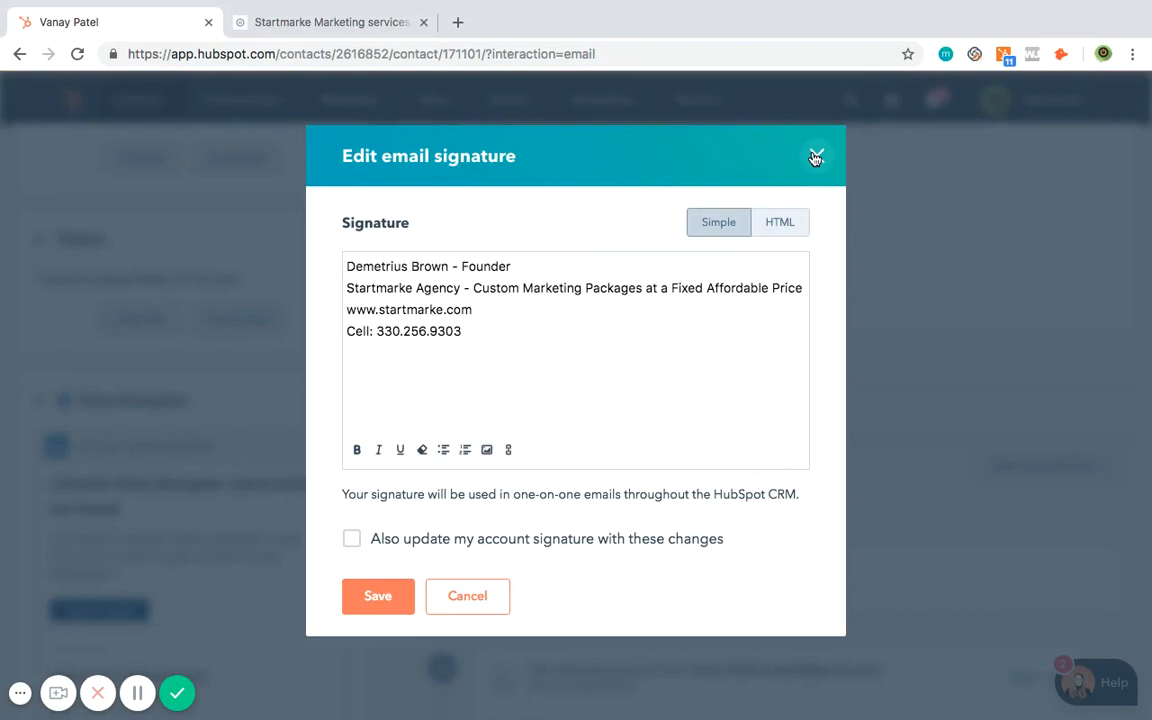
left_click(816, 158)
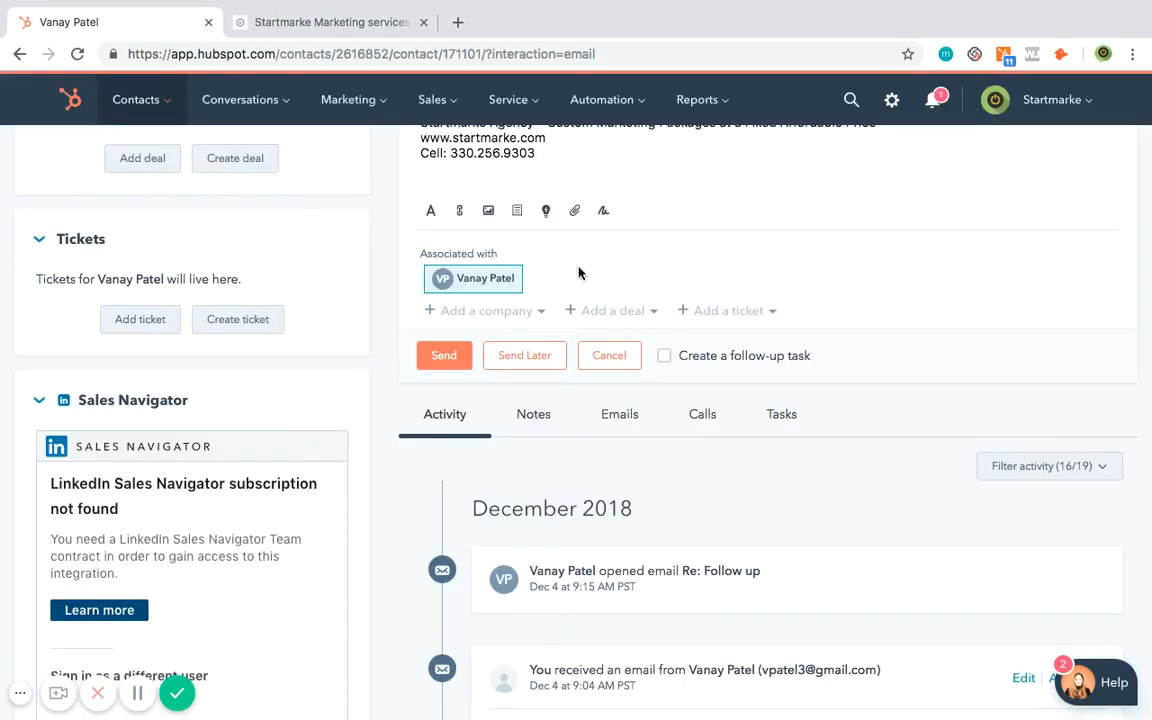
left_click(430, 212)
scroll(718, 257, "up", 2)
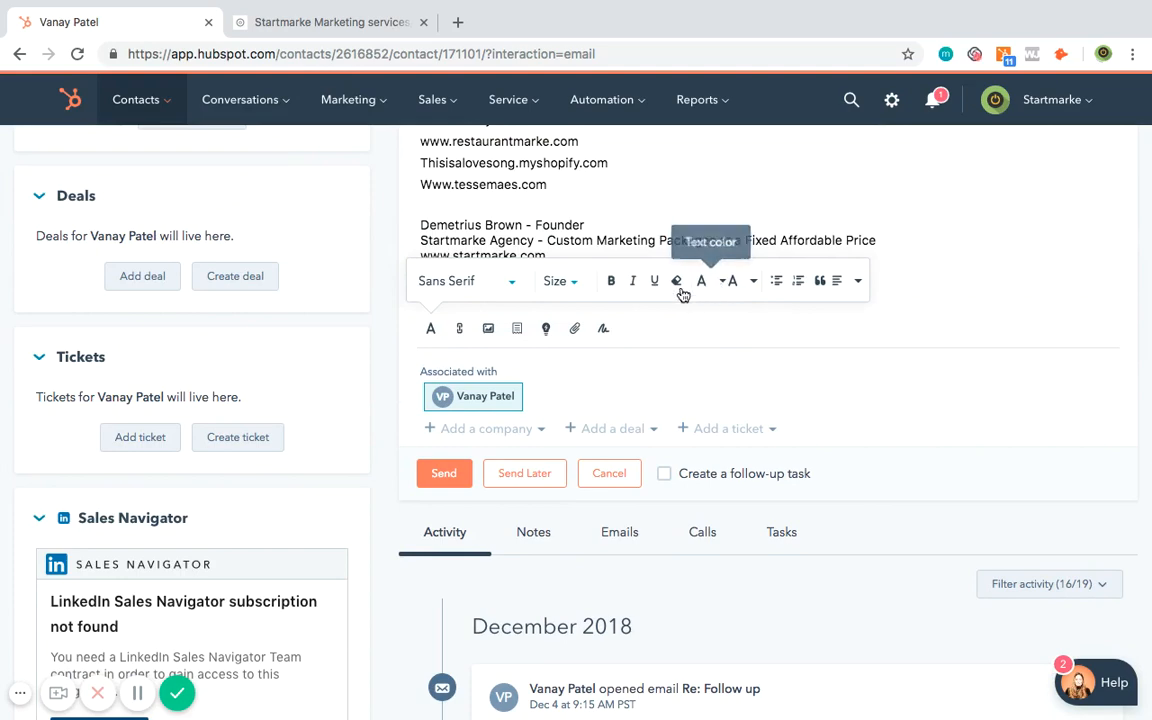
left_click(977, 282)
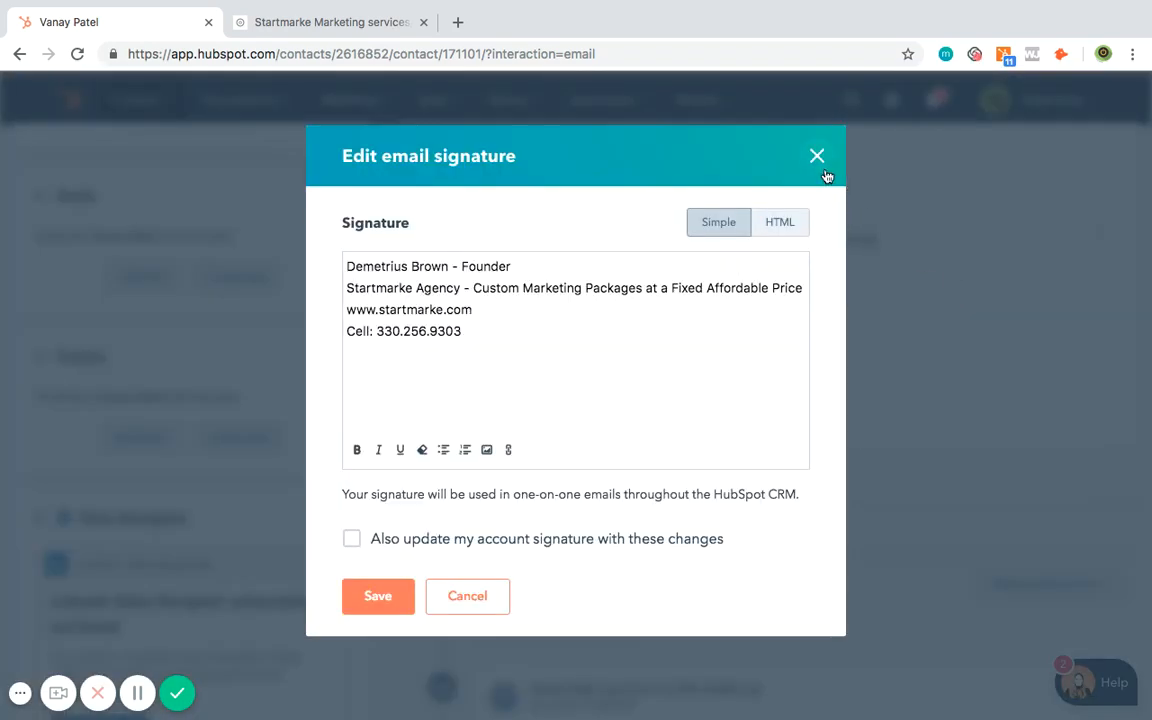
left_click(824, 170)
scroll(607, 267, "up", 1)
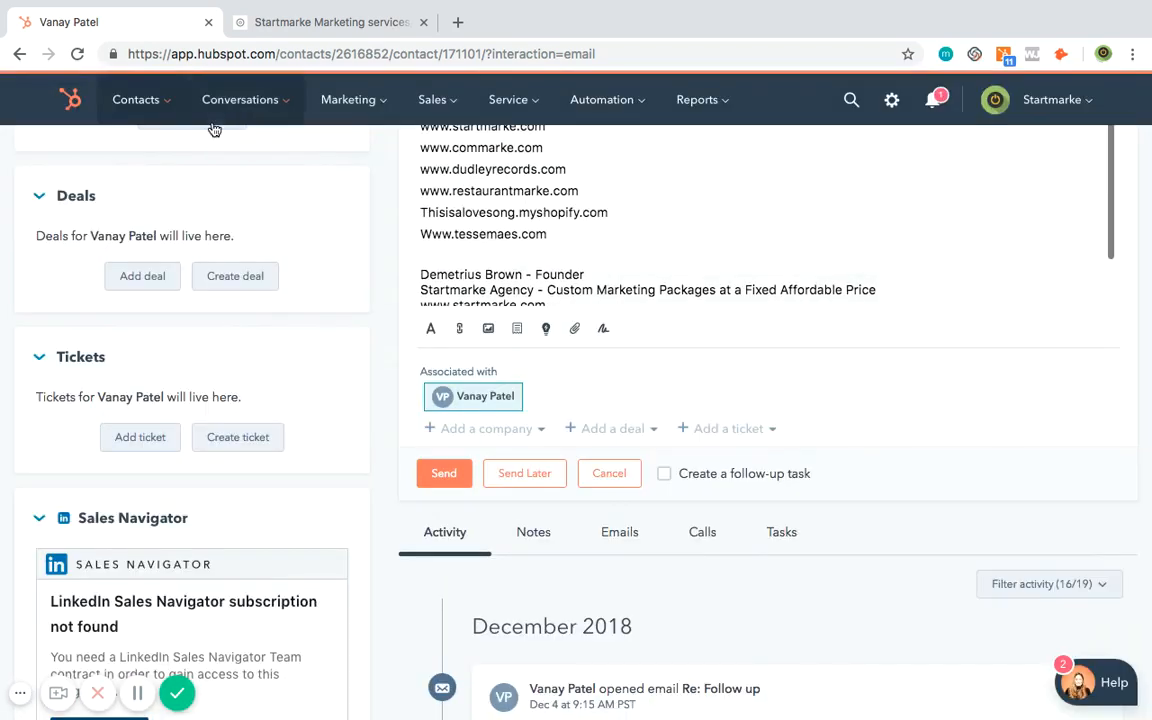
- Leave the unsaved email for the marketing Ads page and view the ad campaign types that can be created
left_click(358, 119)
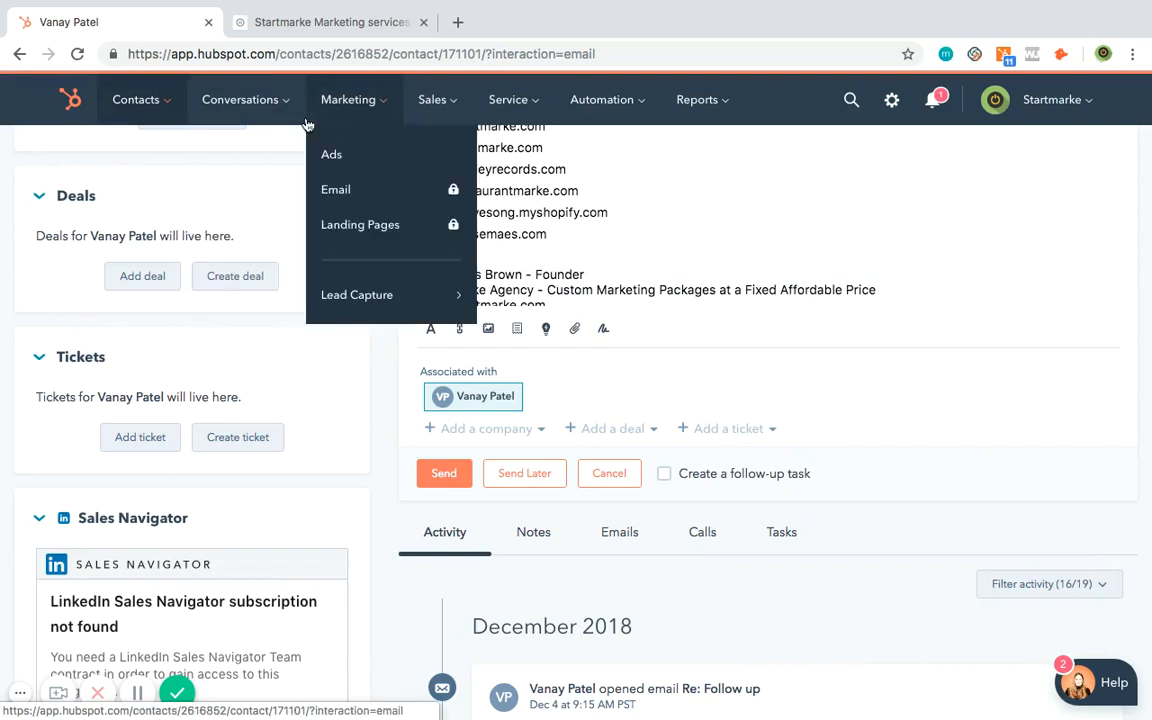
left_click(347, 157)
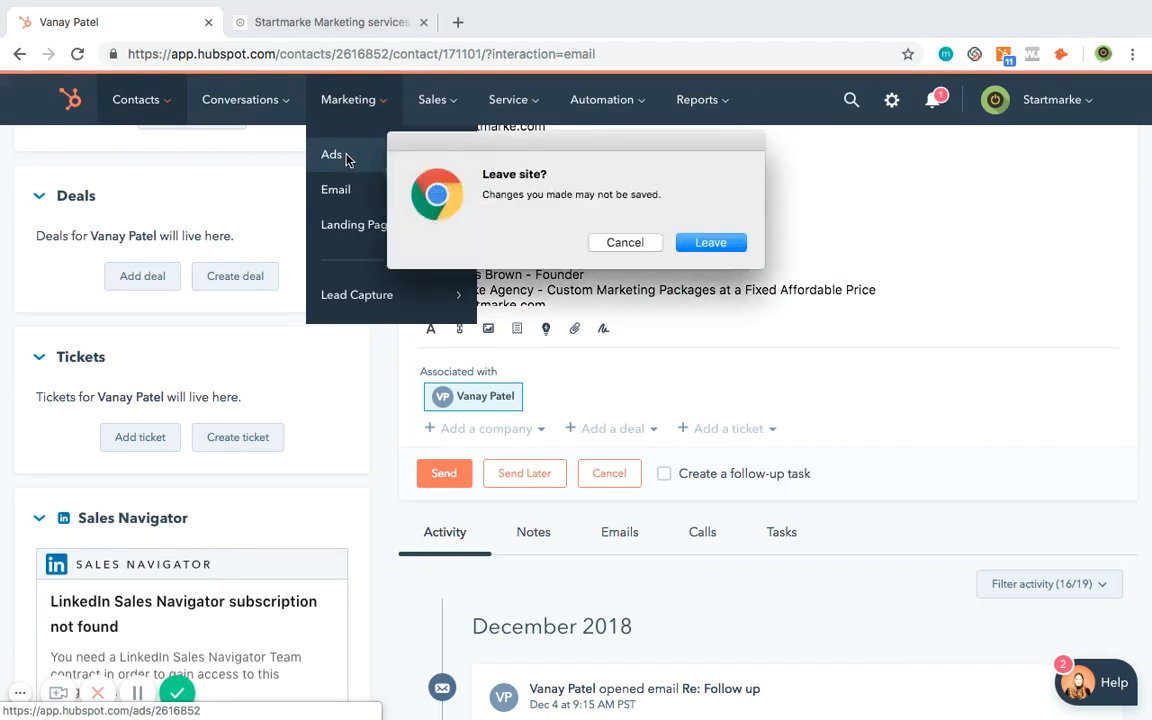
left_click(711, 243)
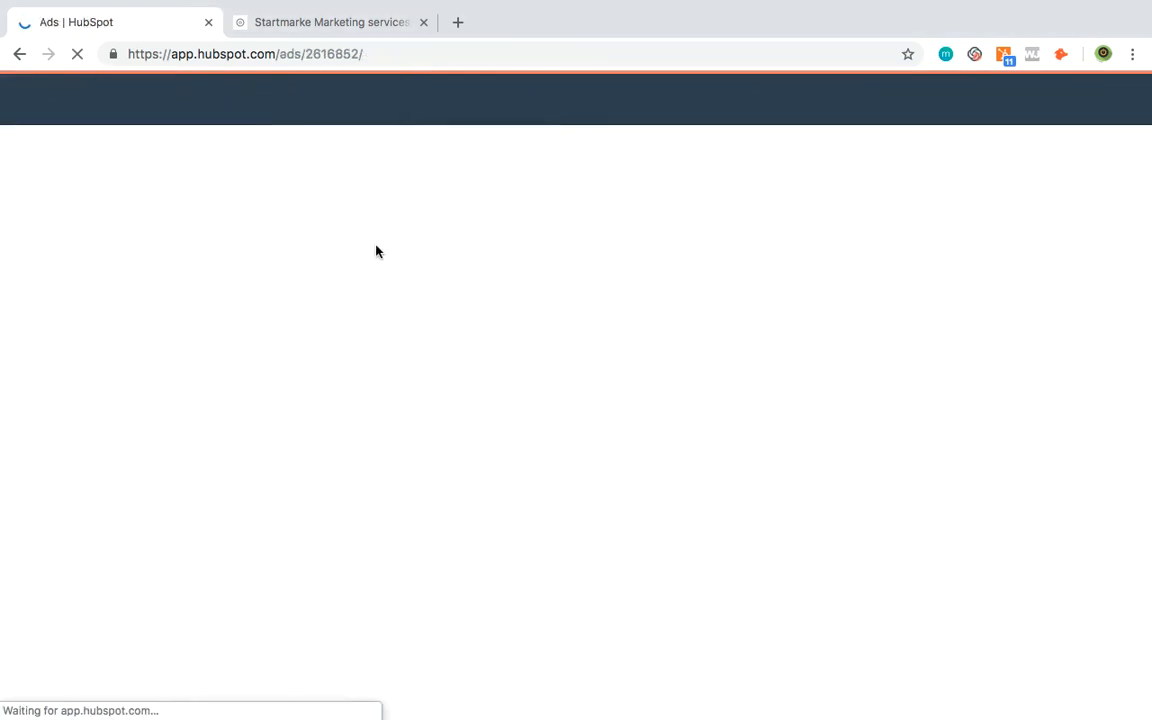
scroll(397, 412, "down", 1)
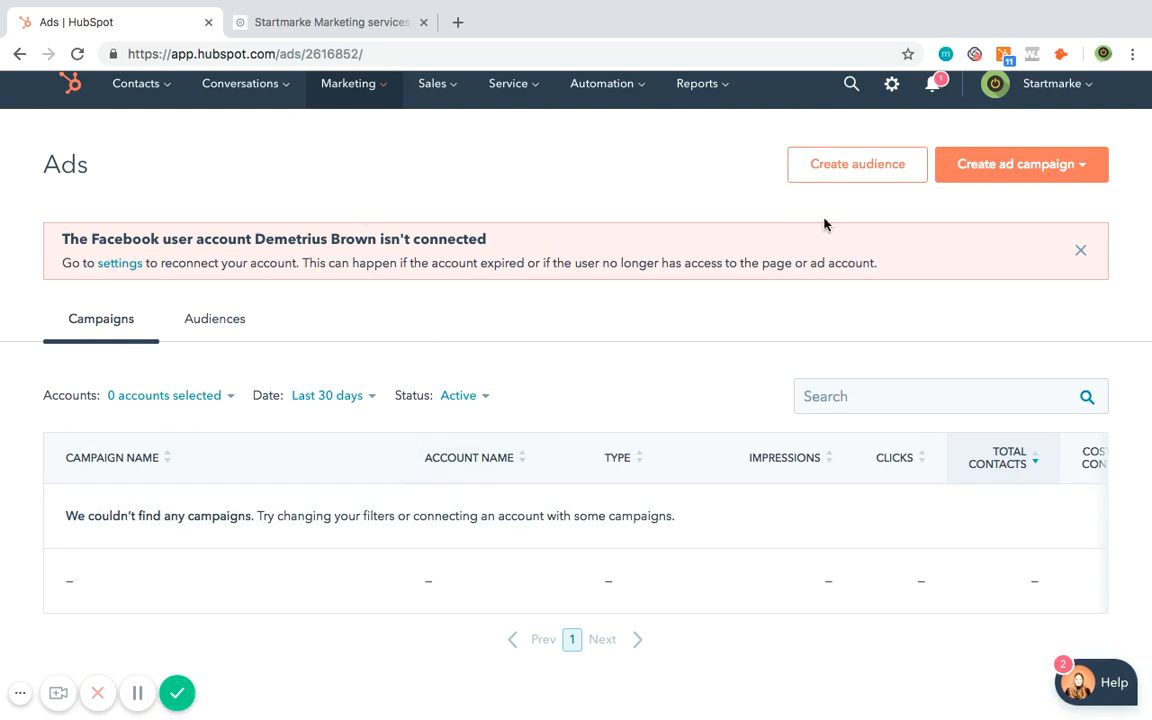
left_click(990, 170)
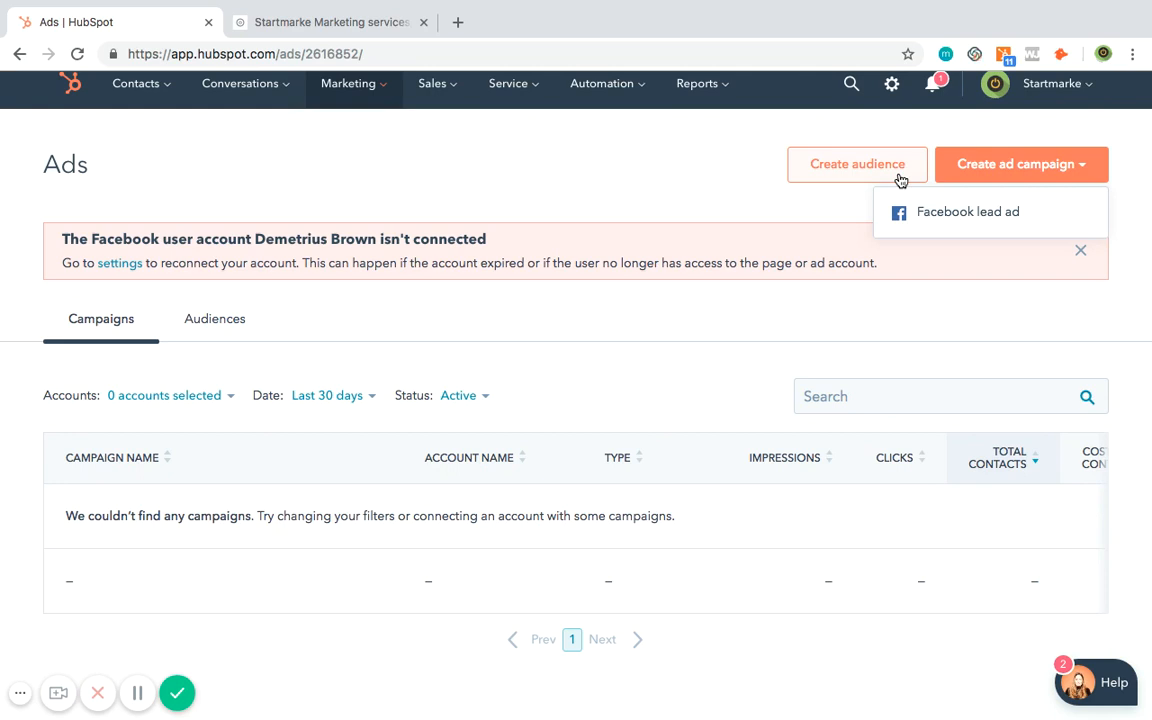
- Go to the sales Deals board, open its deal stage settings and bring up the Sales Pipeline for editing
left_click(442, 92)
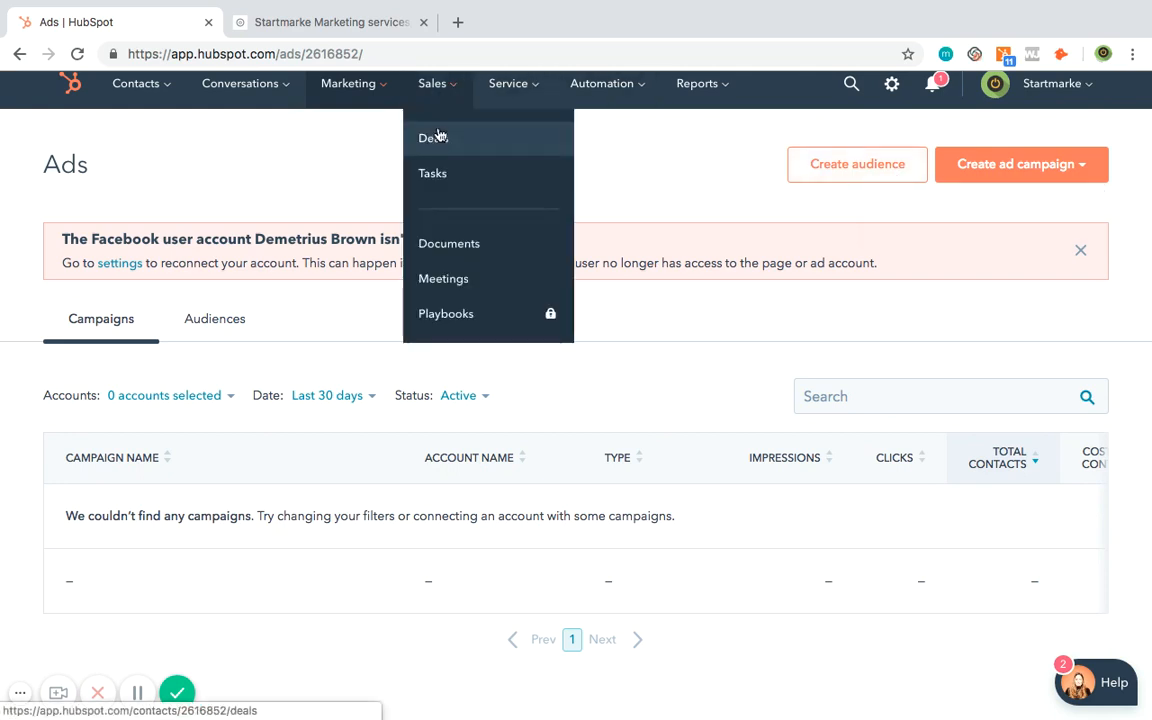
left_click(435, 139)
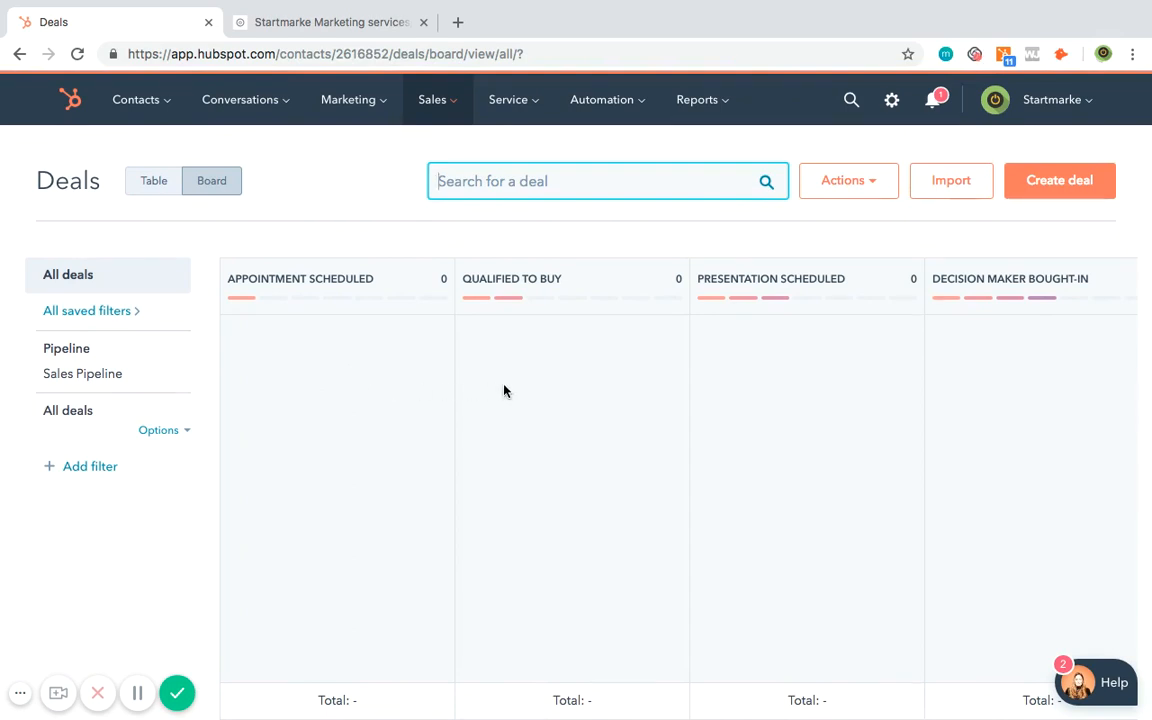
left_click(859, 181)
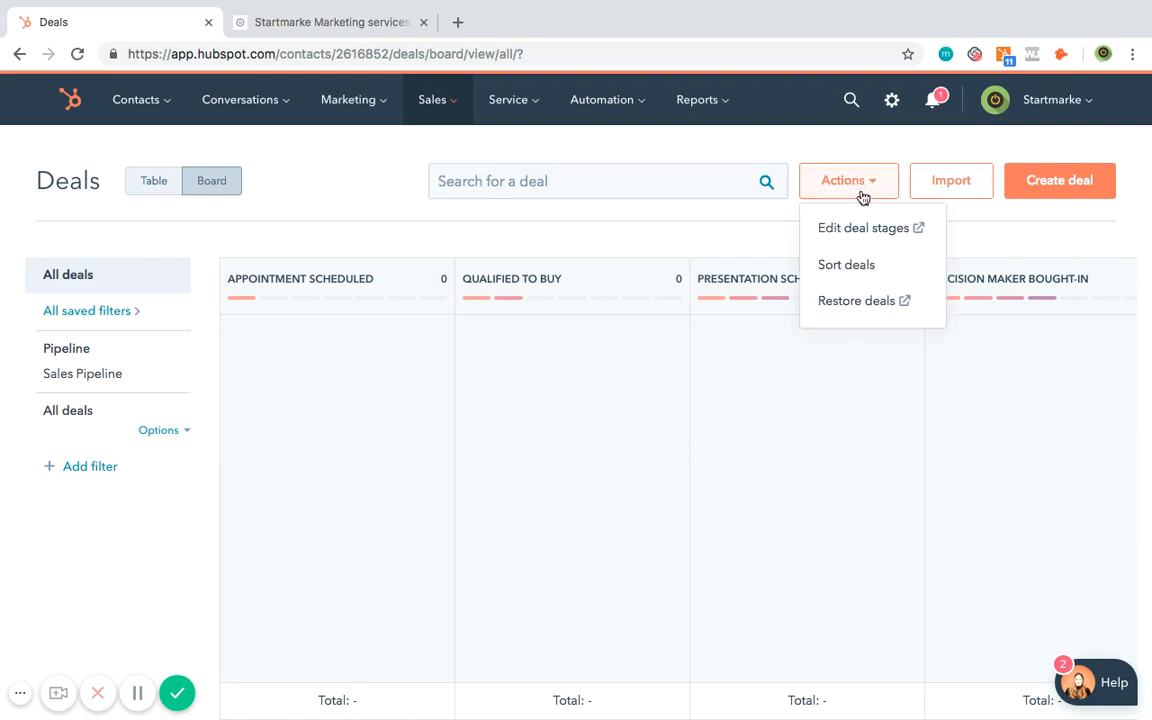
left_click(864, 234)
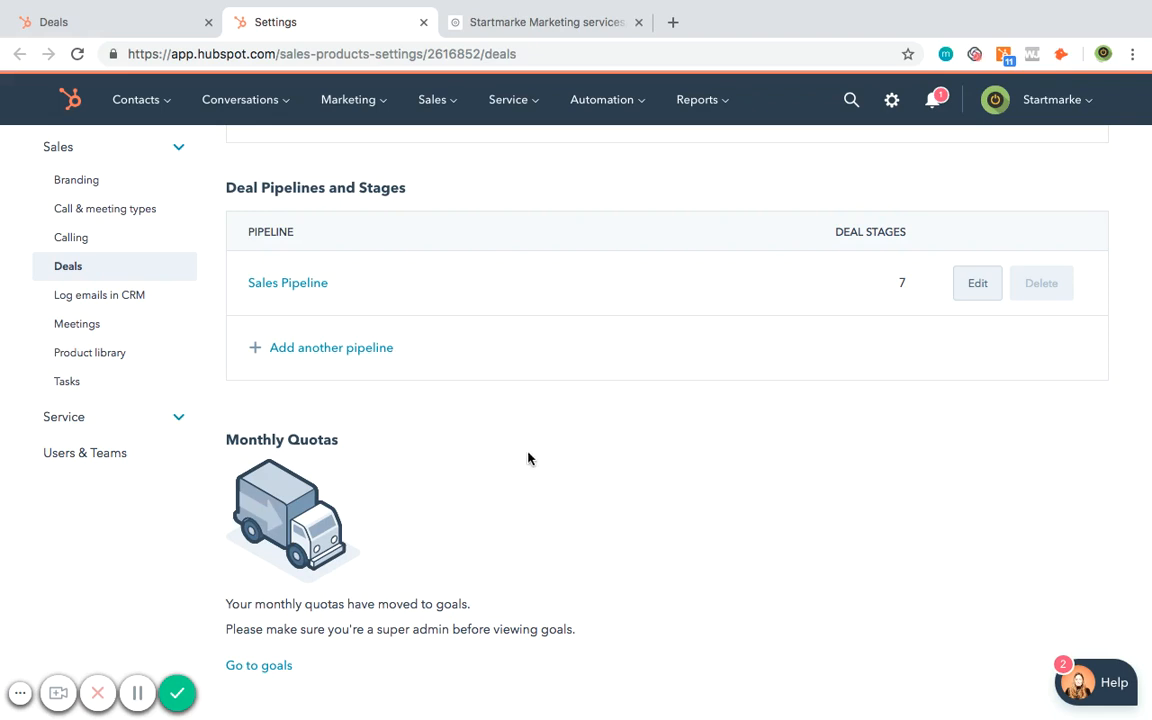
left_click(977, 285)
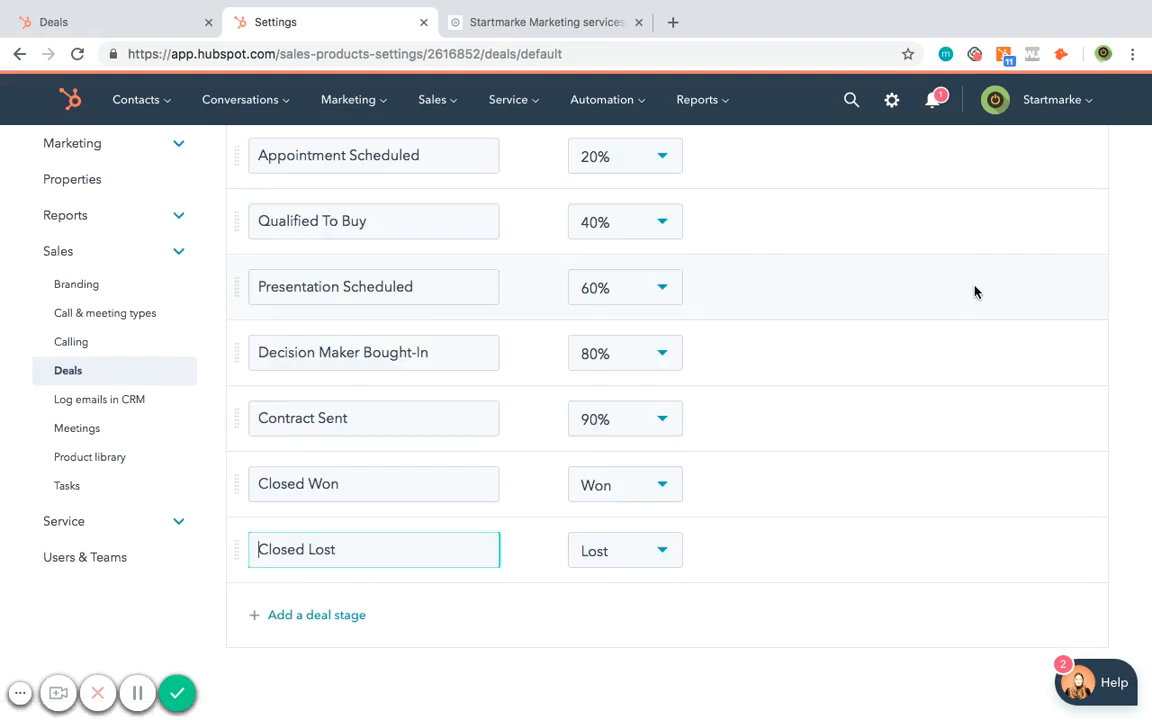
- Review the Sales Pipeline's deal stages from Appointment Scheduled to Closed Lost, with their win probabilities and stage properties
scroll(508, 482, "up", 5)
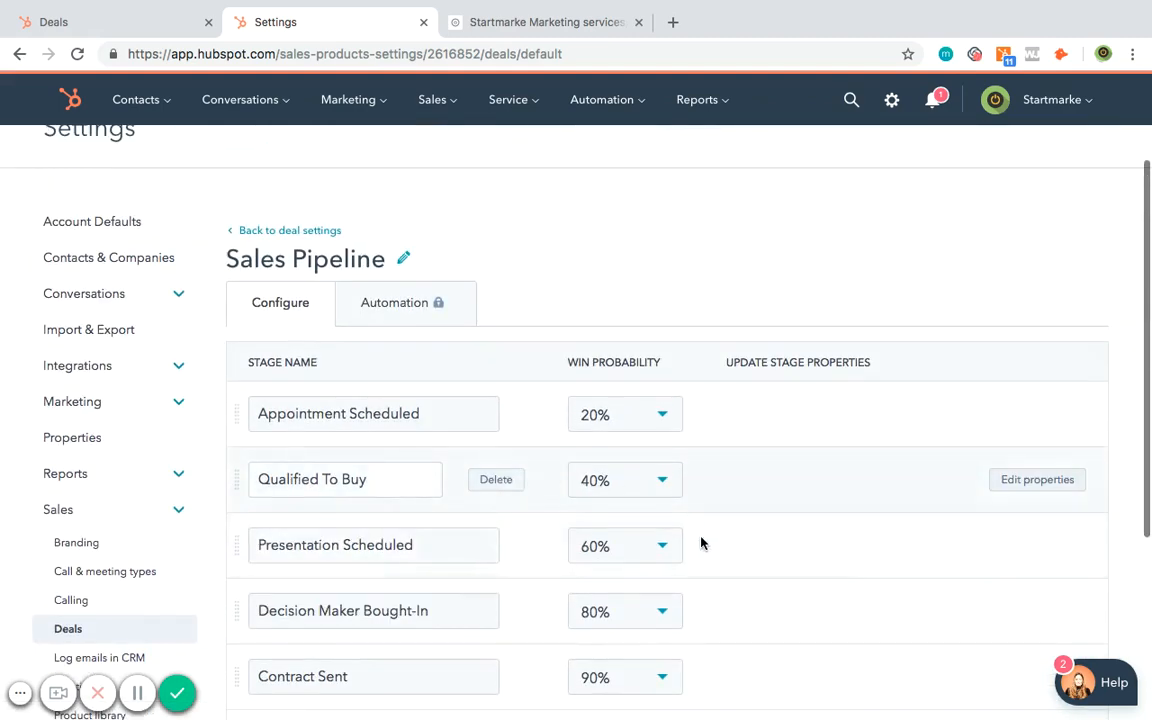
scroll(700, 542, "down", 1)
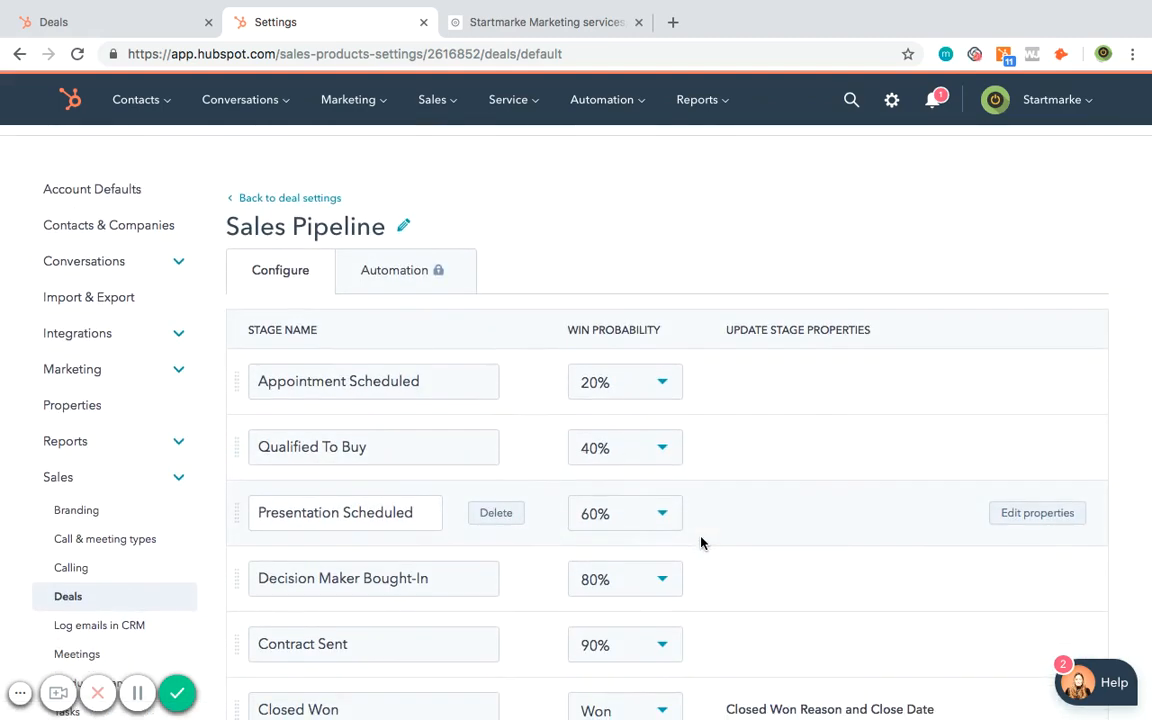
scroll(514, 414, "down", 1)
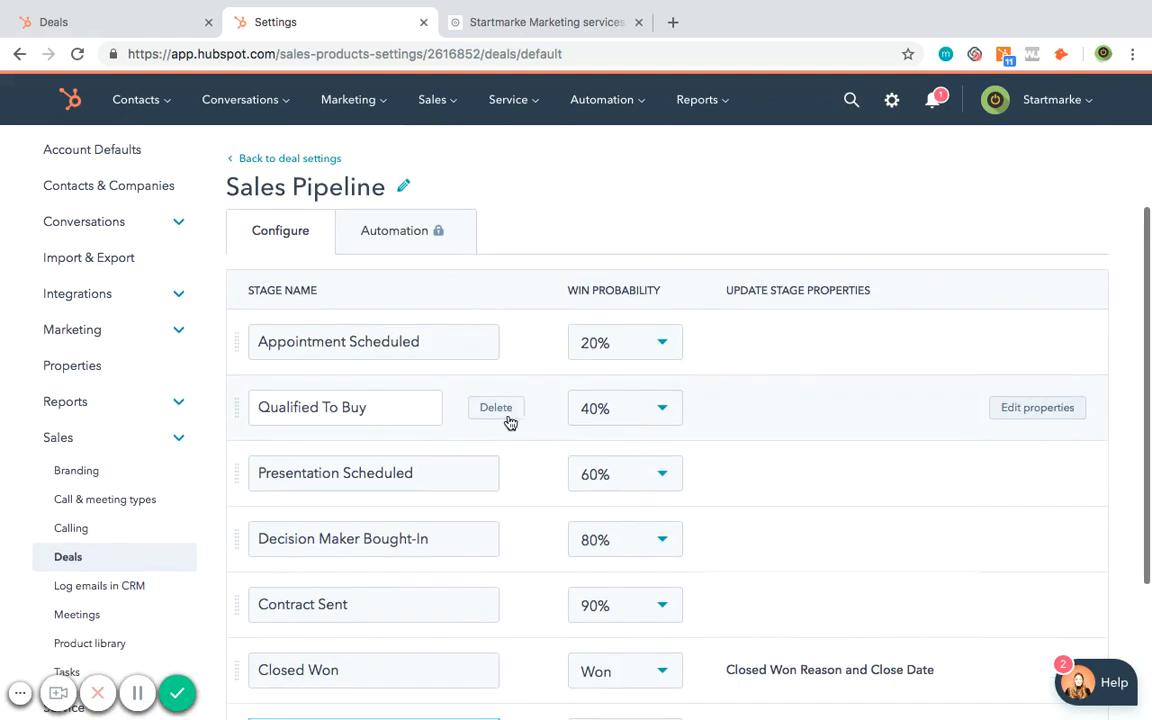
mouse_move(244, 410)
left_mouse_down()
mouse_move(247, 480)
mouse_move(247, 404)
left_mouse_up()
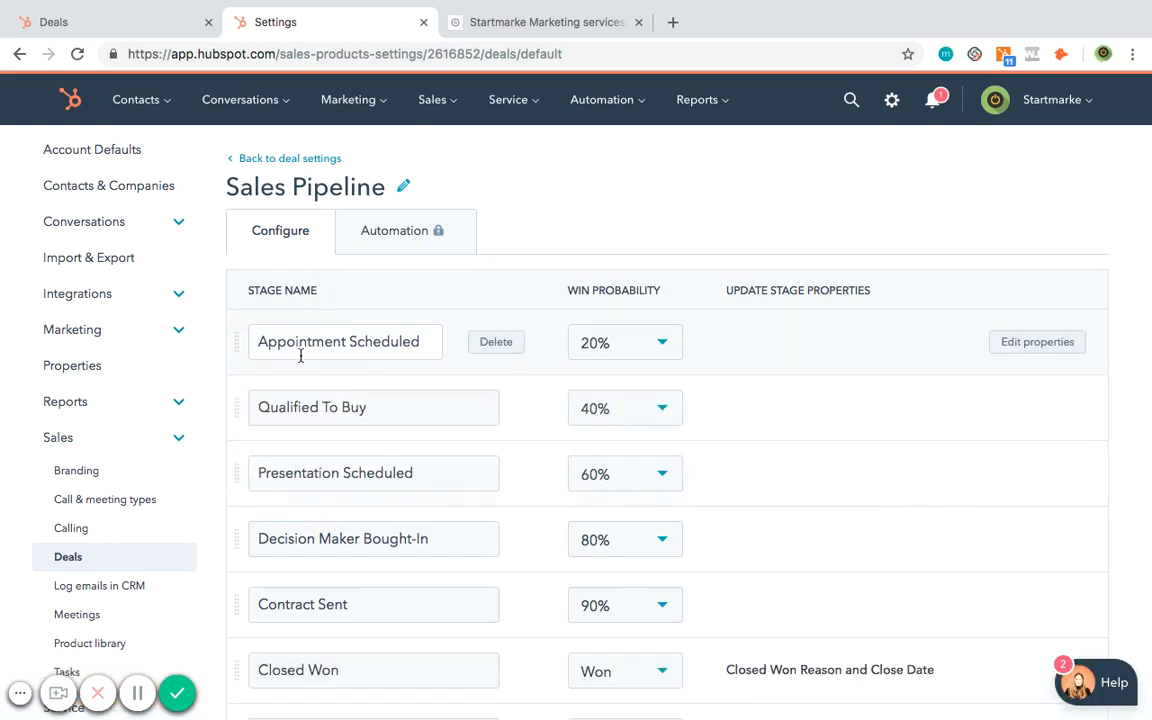
scroll(372, 476, "down", 2)
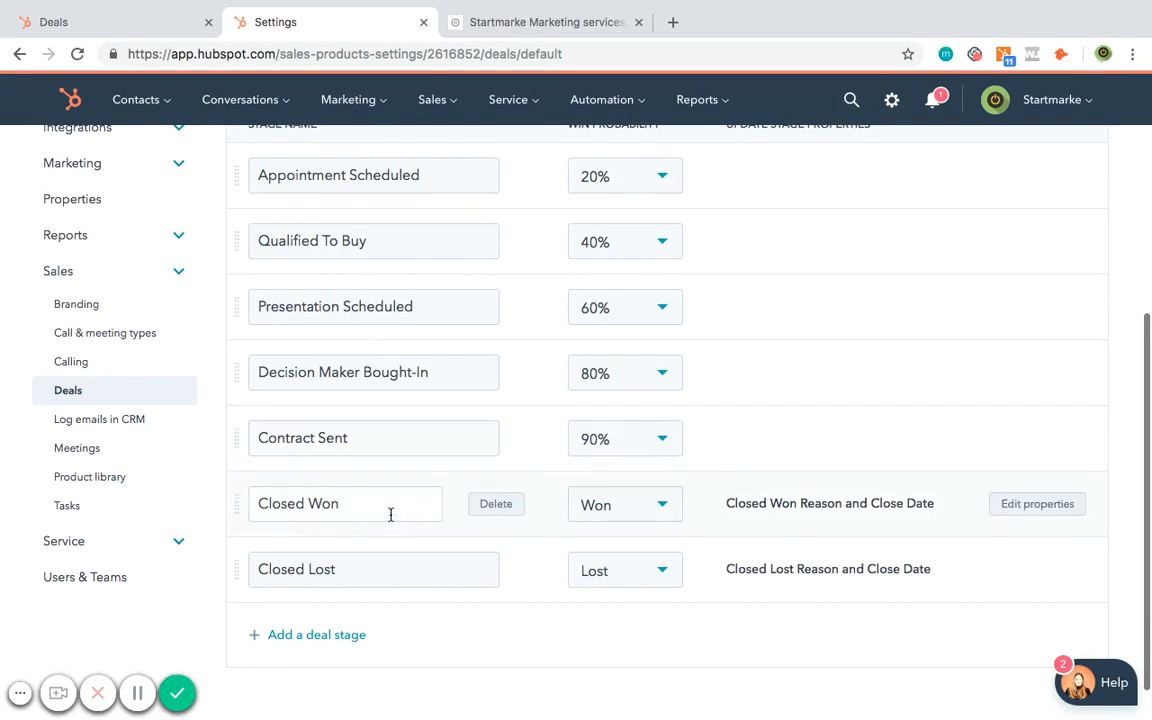
scroll(401, 587, "up", 5)
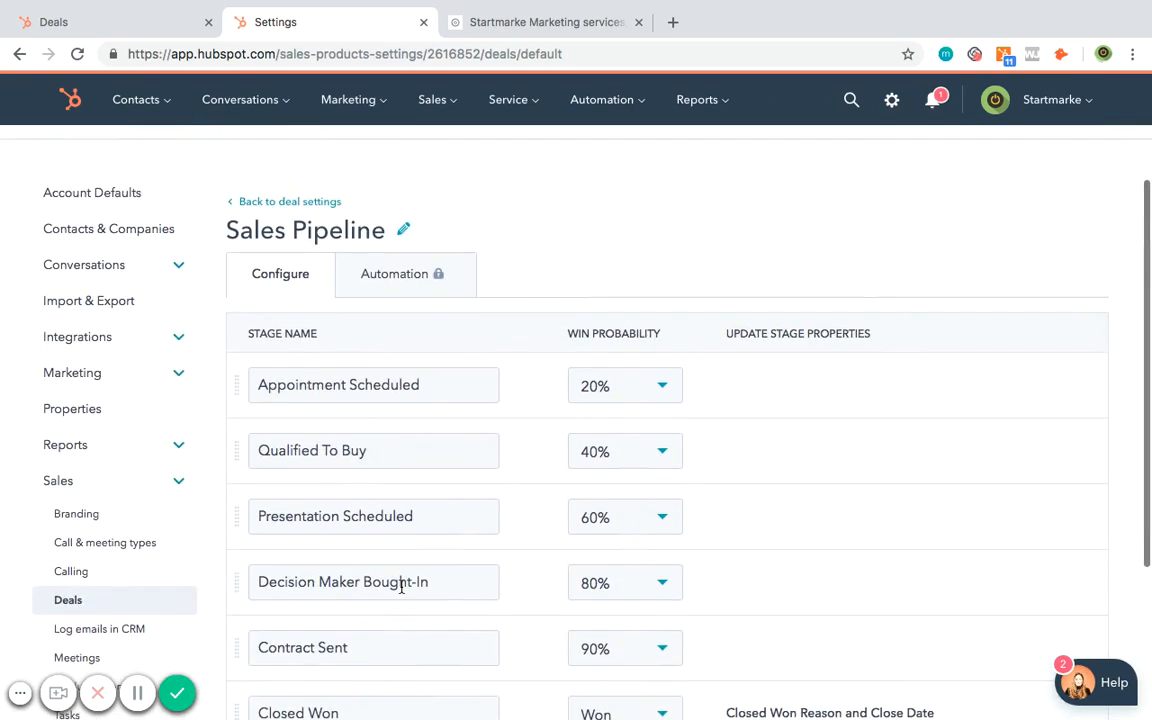
scroll(350, 400, "up", 2)
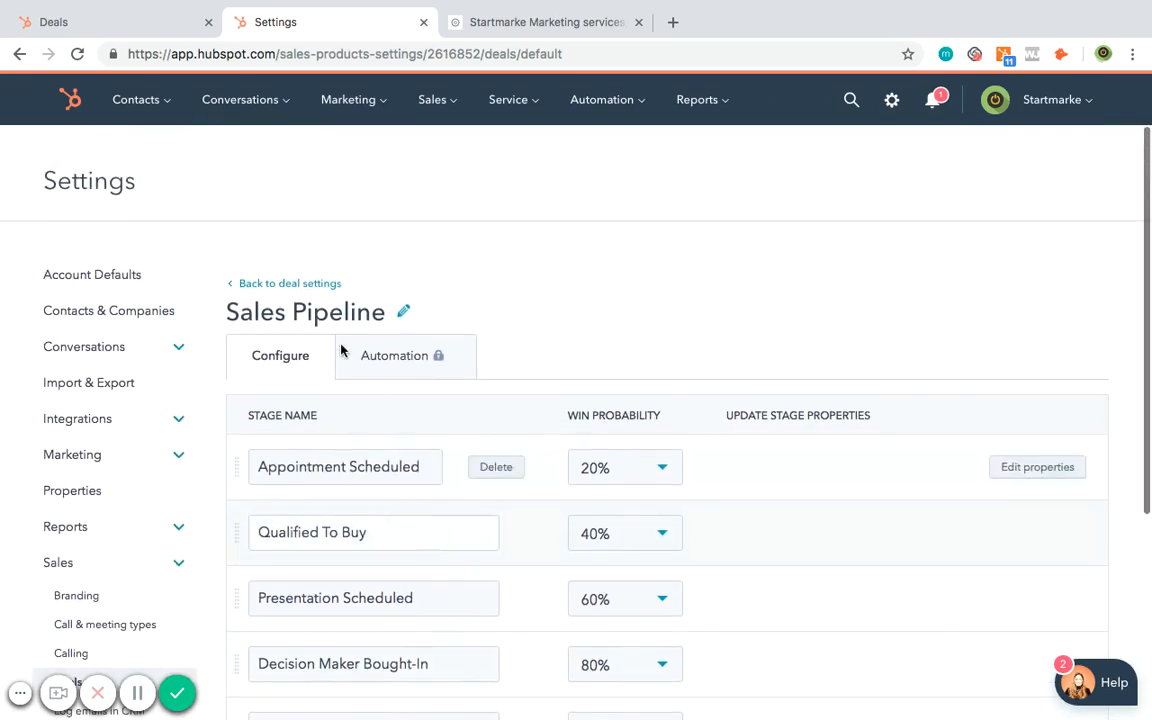
- Open the Forms page under marketing lead capture and look over the listed forms
mouse_move(260, 95)
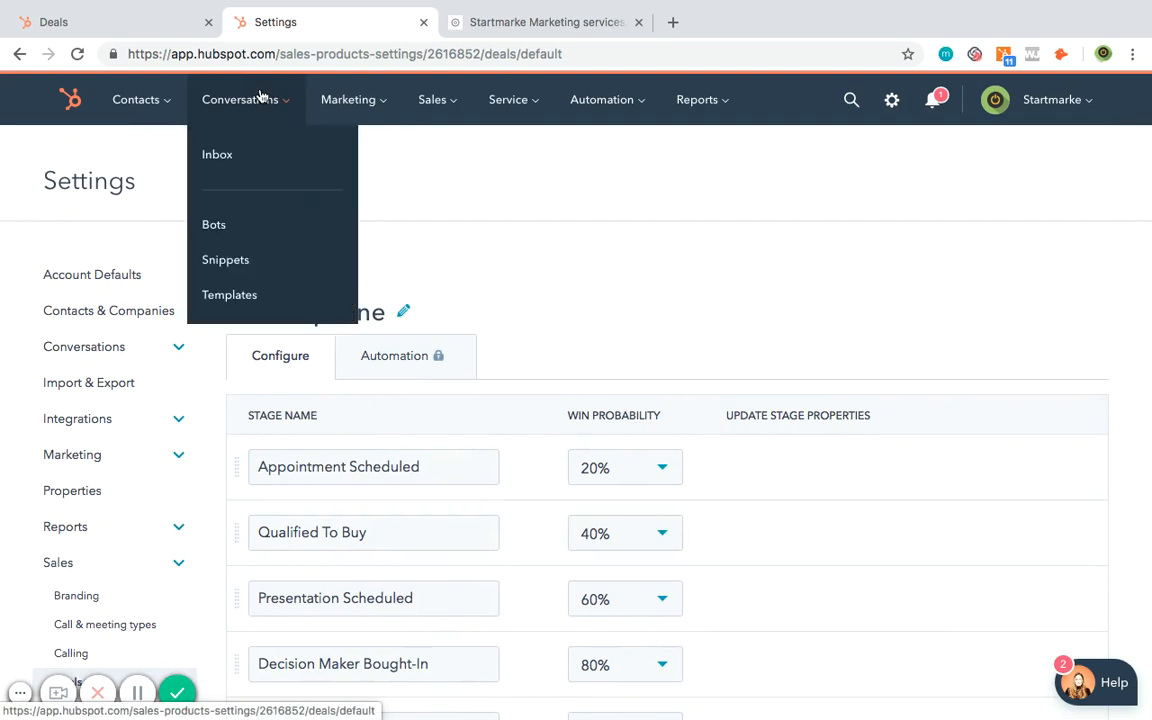
mouse_move(370, 107)
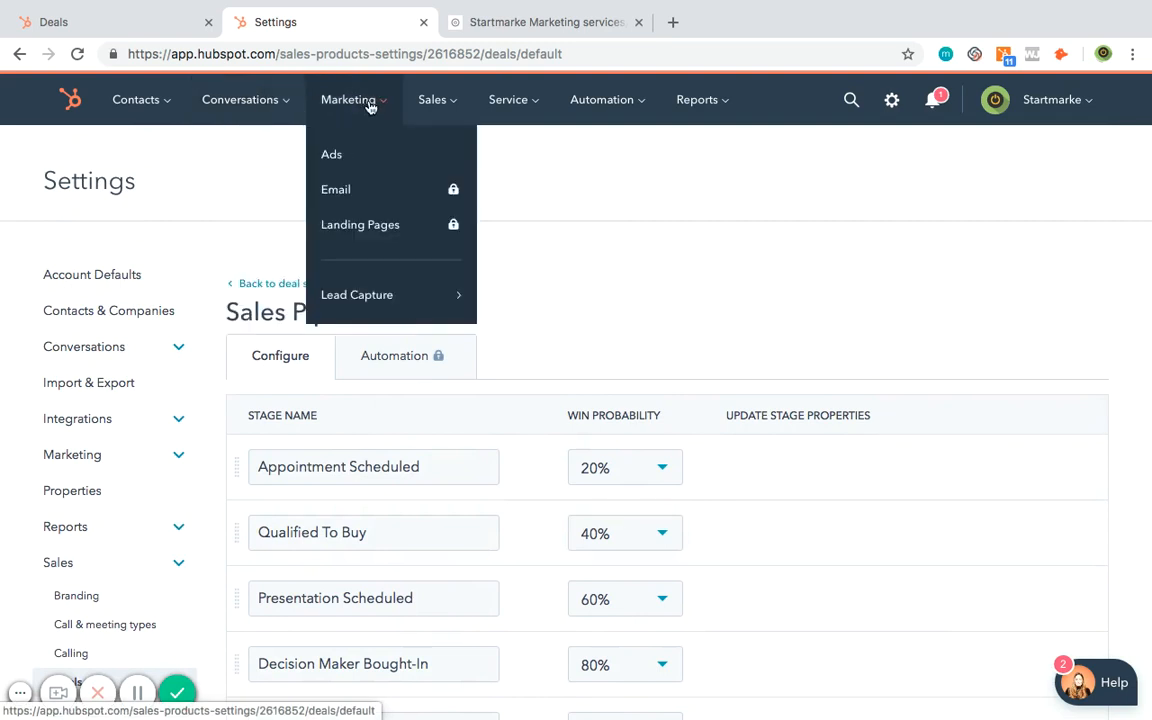
mouse_move(427, 295)
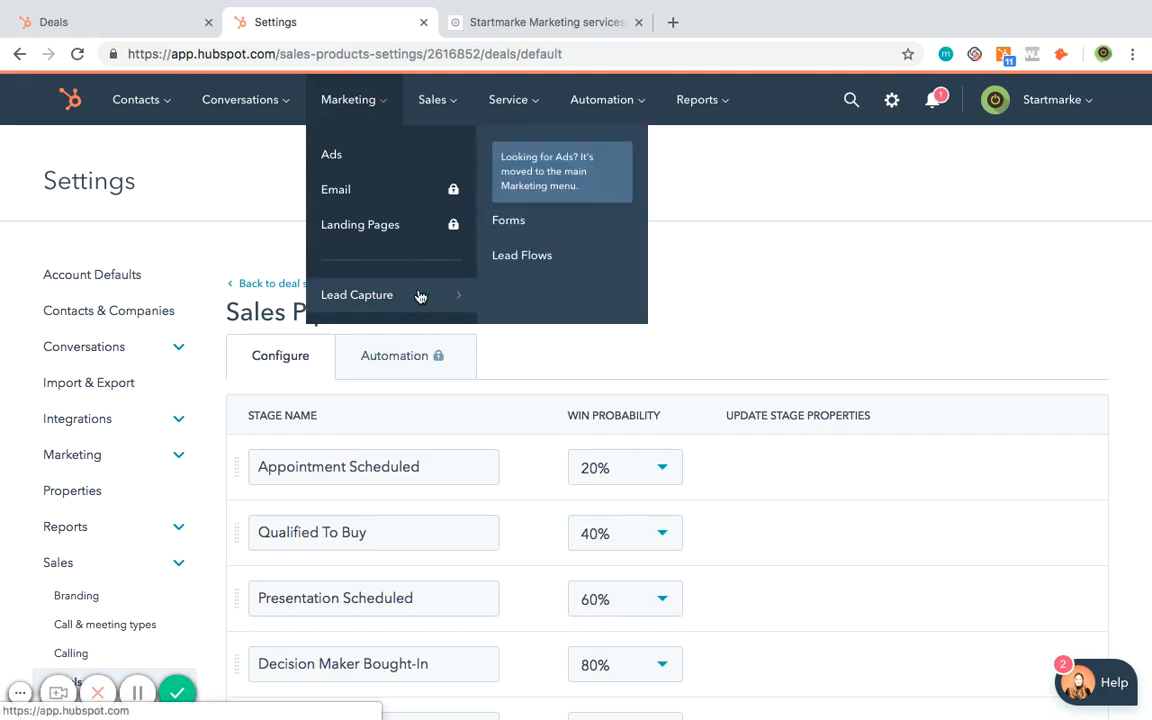
mouse_move(472, 295)
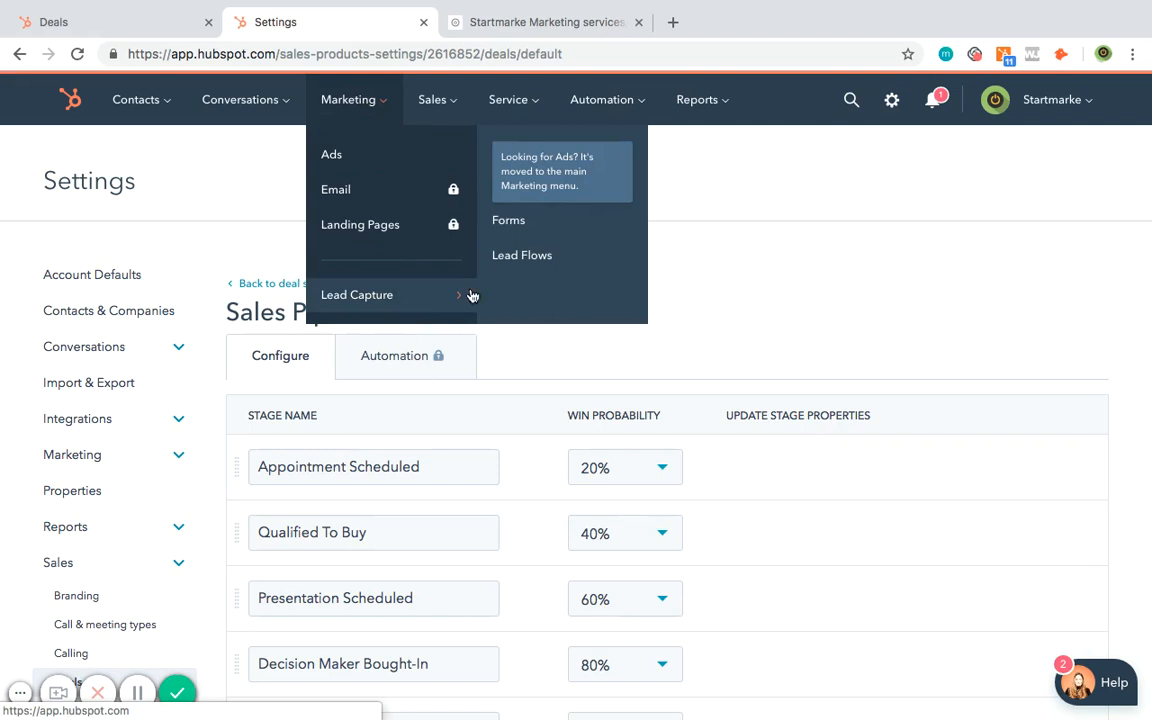
left_click(545, 226)
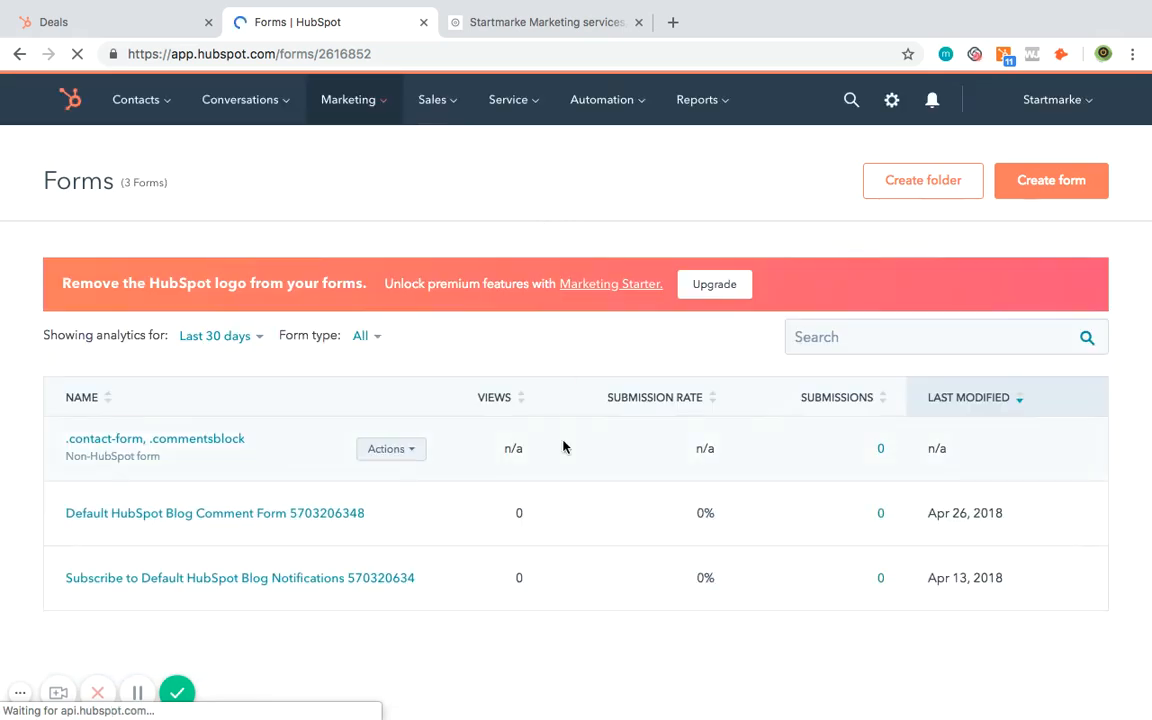
scroll(563, 445, "down", 1)
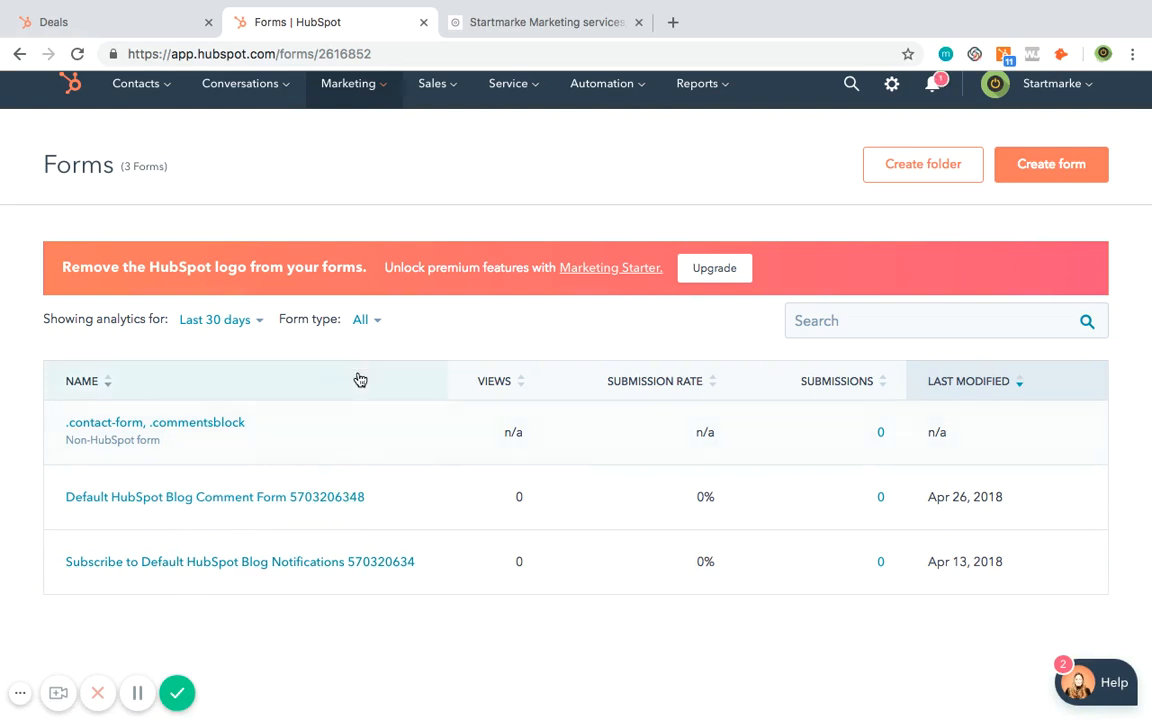
- Open the Subscribe to Default HubSpot Blog Notifications form and review its available fields and submission options
left_click(195, 561)
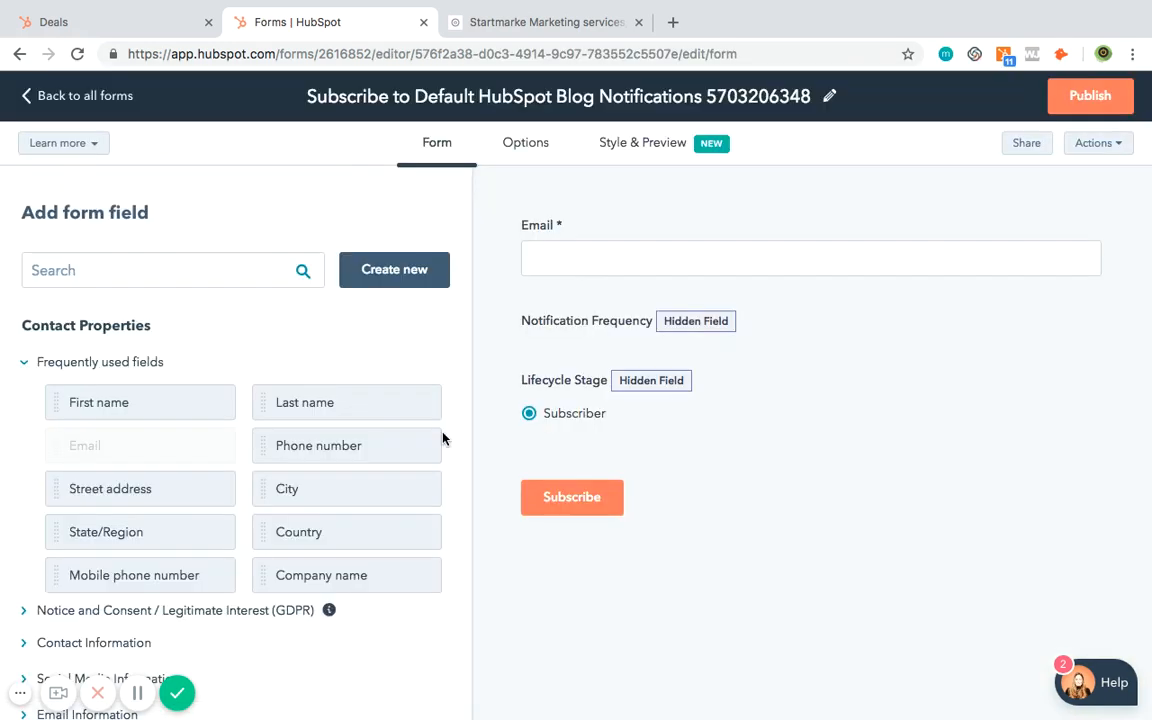
scroll(378, 489, "down", 4)
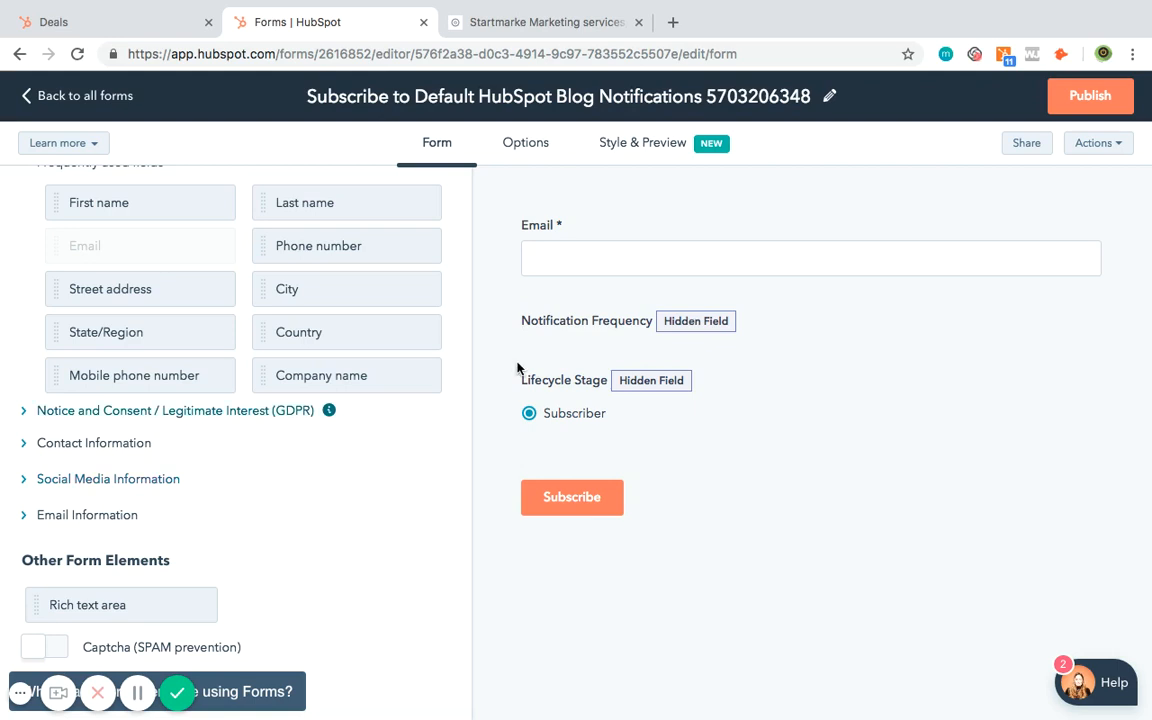
left_click(537, 150)
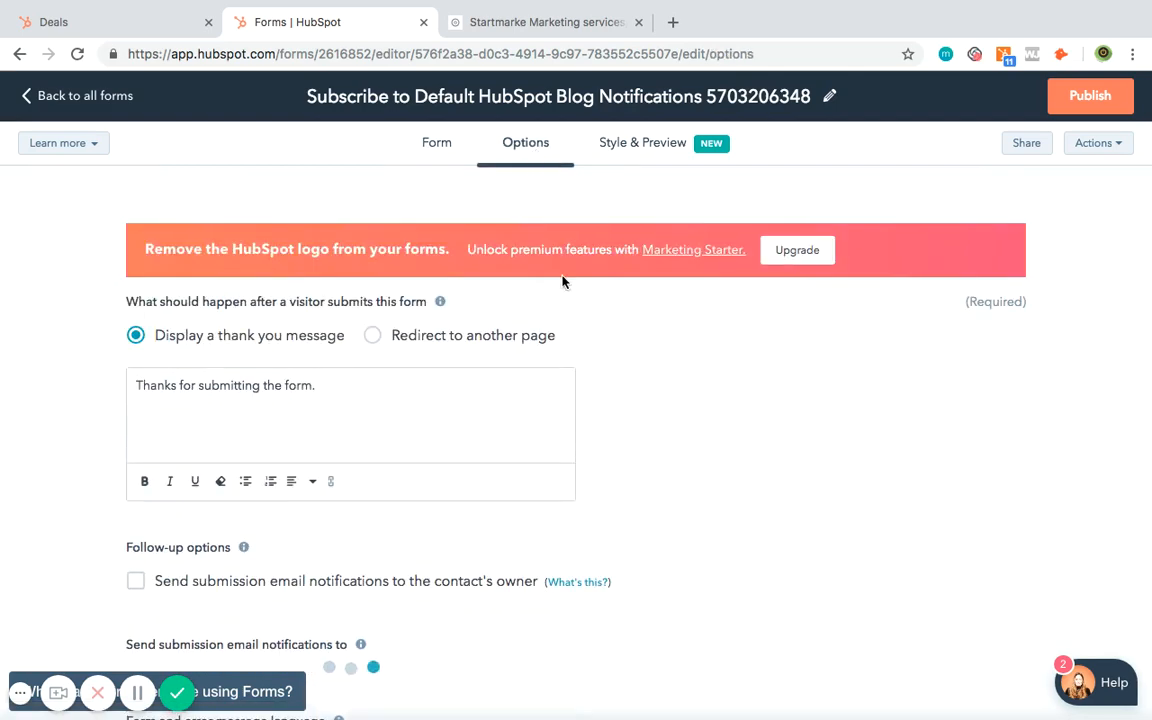
scroll(329, 437, "down", 4)
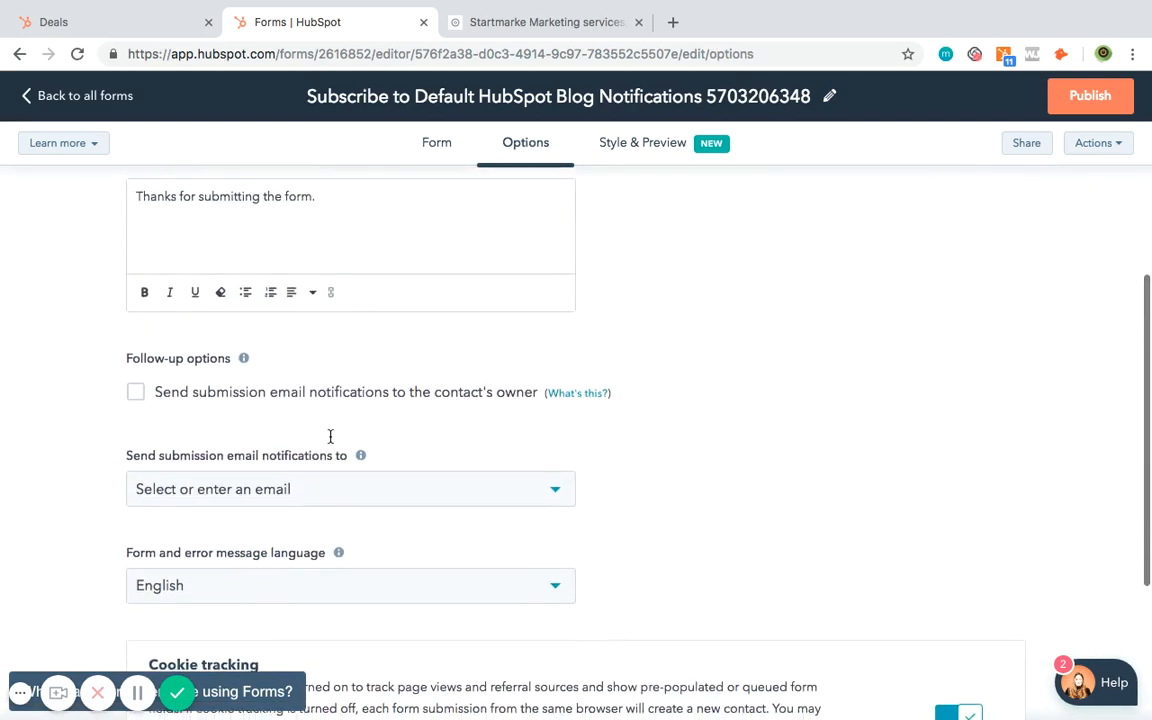
scroll(329, 440, "up", 3)
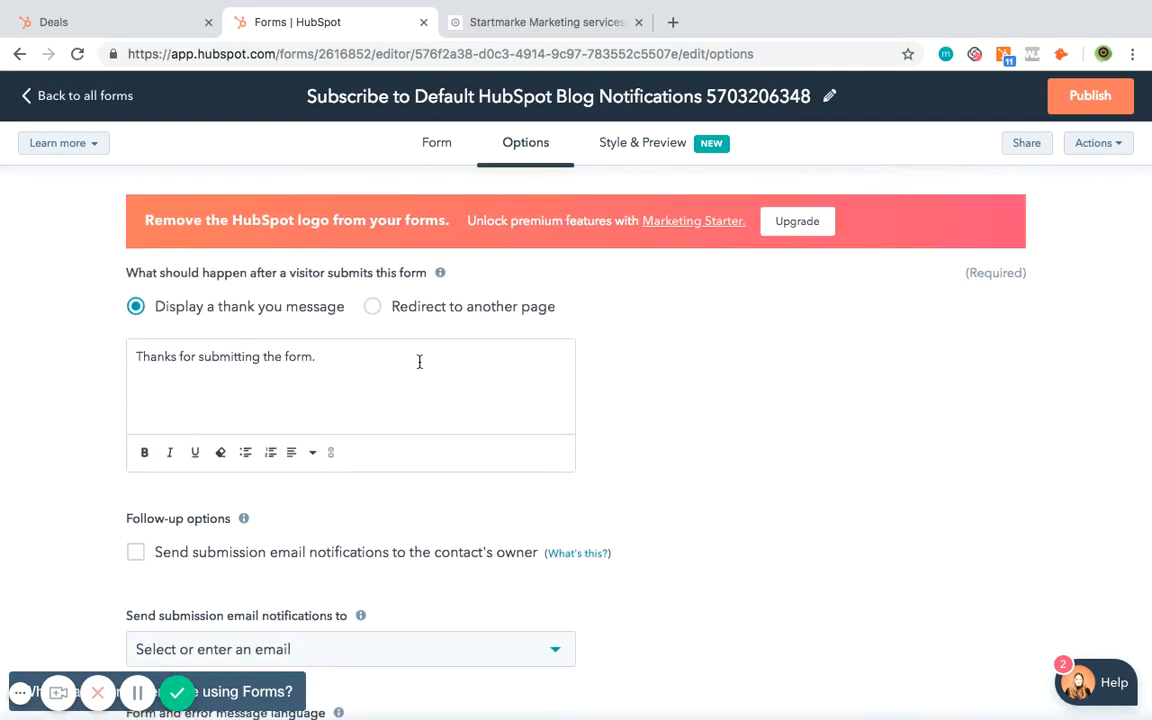
- Try redirecting visitors to another page after they submit the form, and look over the remaining options
left_click(373, 307)
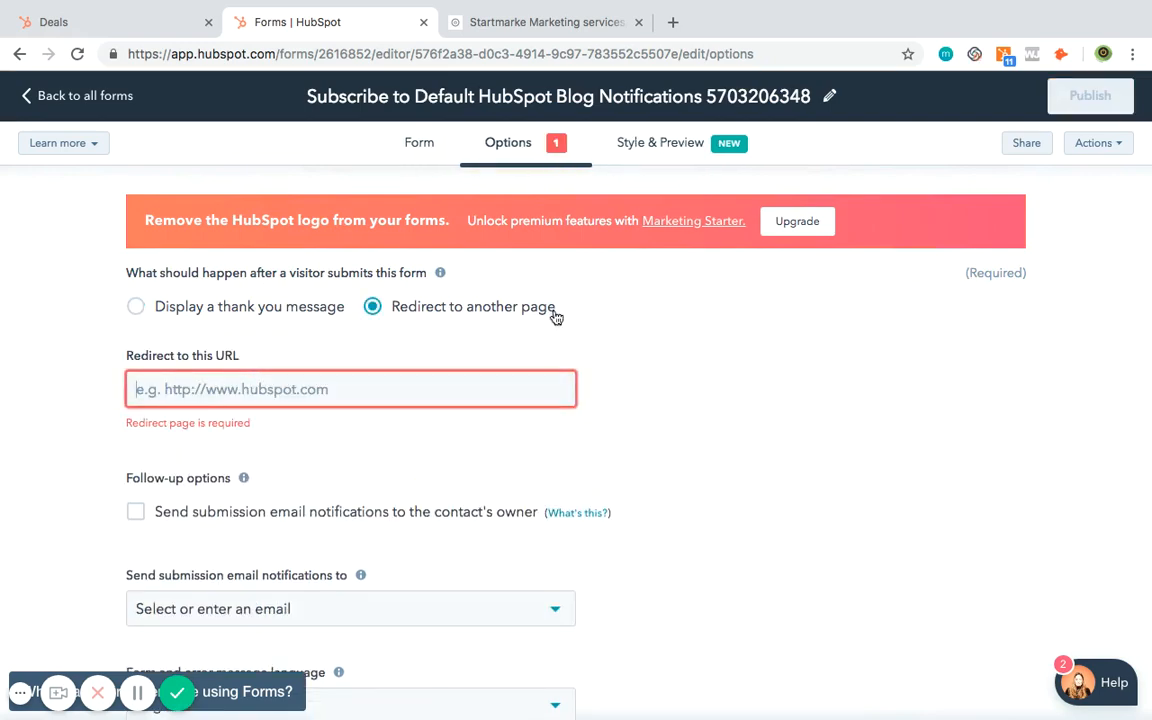
scroll(409, 355, "down", 4)
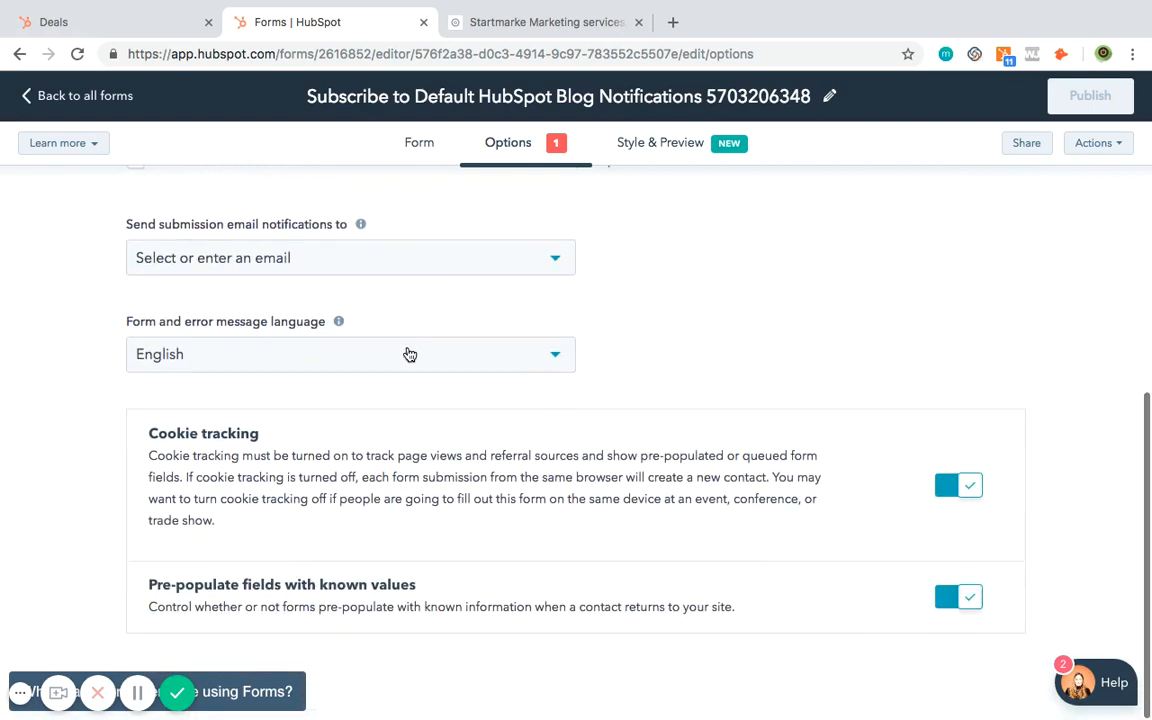
scroll(517, 350, "up", 3)
- Try the Linear and Round themes in the form's style settings
left_click(643, 145)
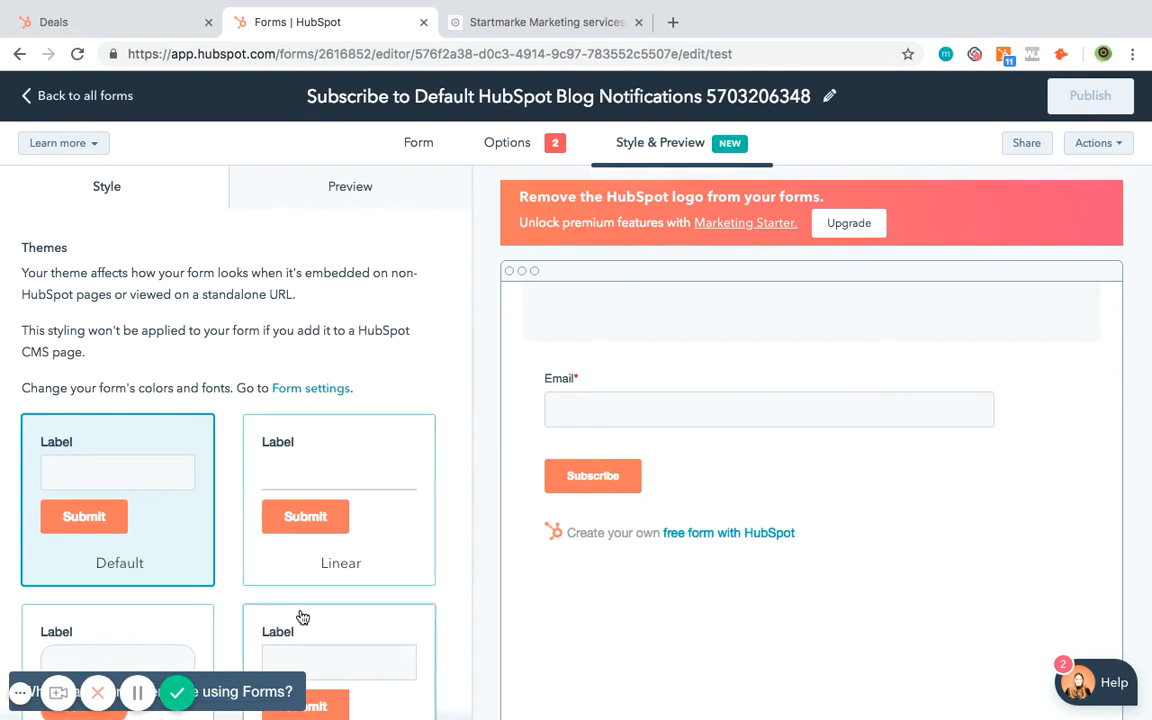
left_click(329, 550)
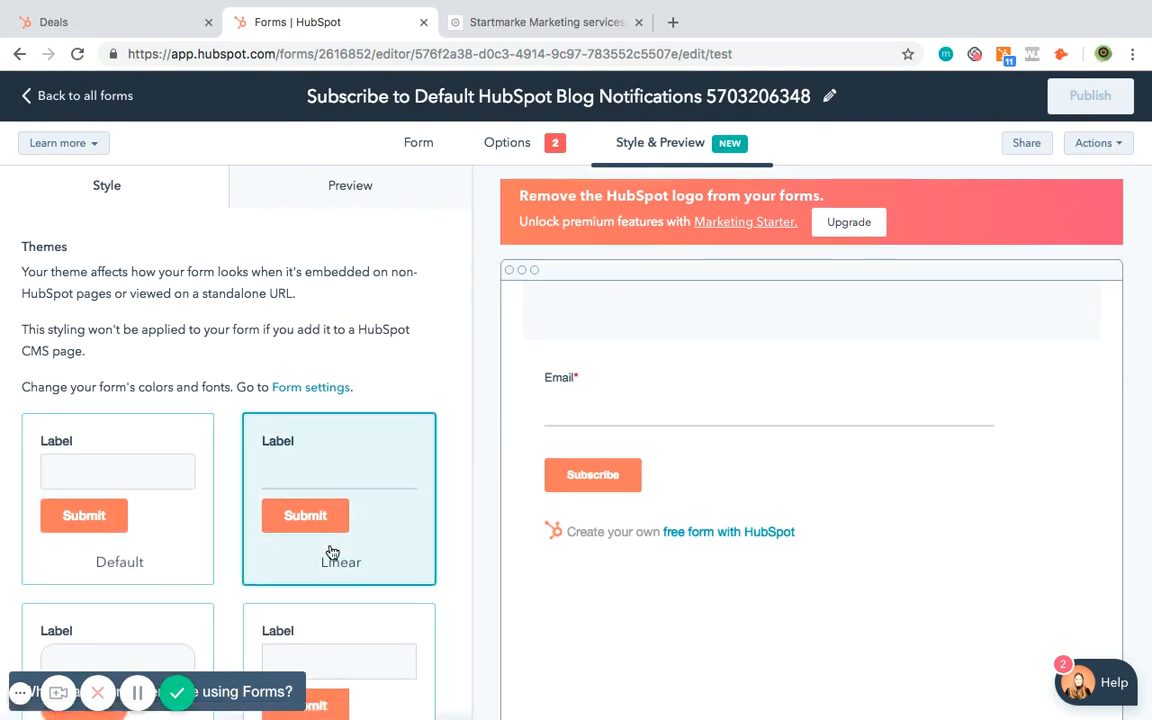
scroll(322, 546, "down", 1)
left_click(316, 542)
left_click(164, 541)
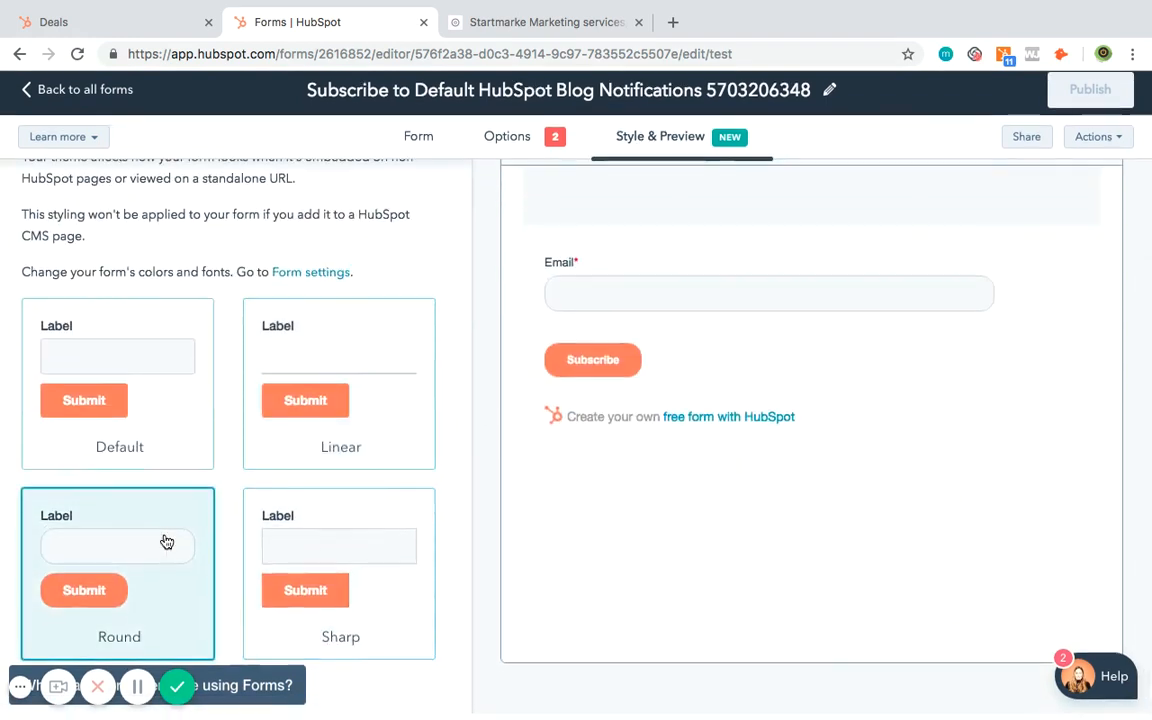
scroll(163, 548, "up", 1)
scroll(200, 396, "down", 1)
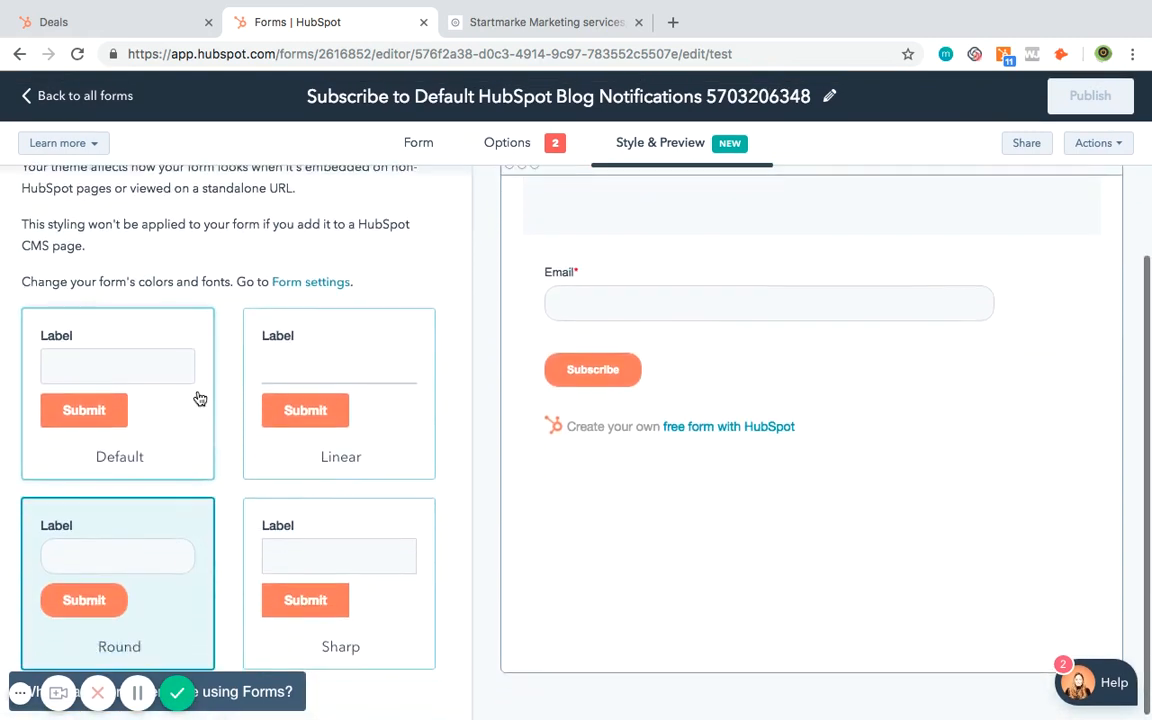
scroll(228, 333, "up", 1)
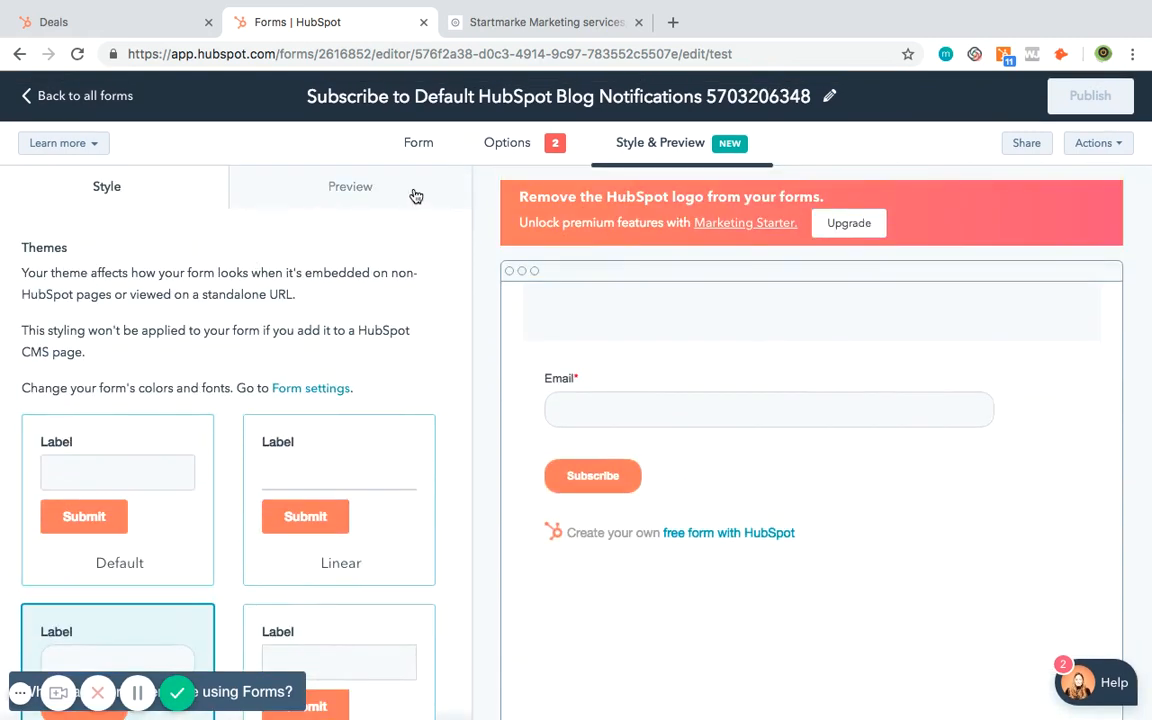
- Review the contact property fields that can be added to the form, and return to the list of all forms
left_click(418, 143)
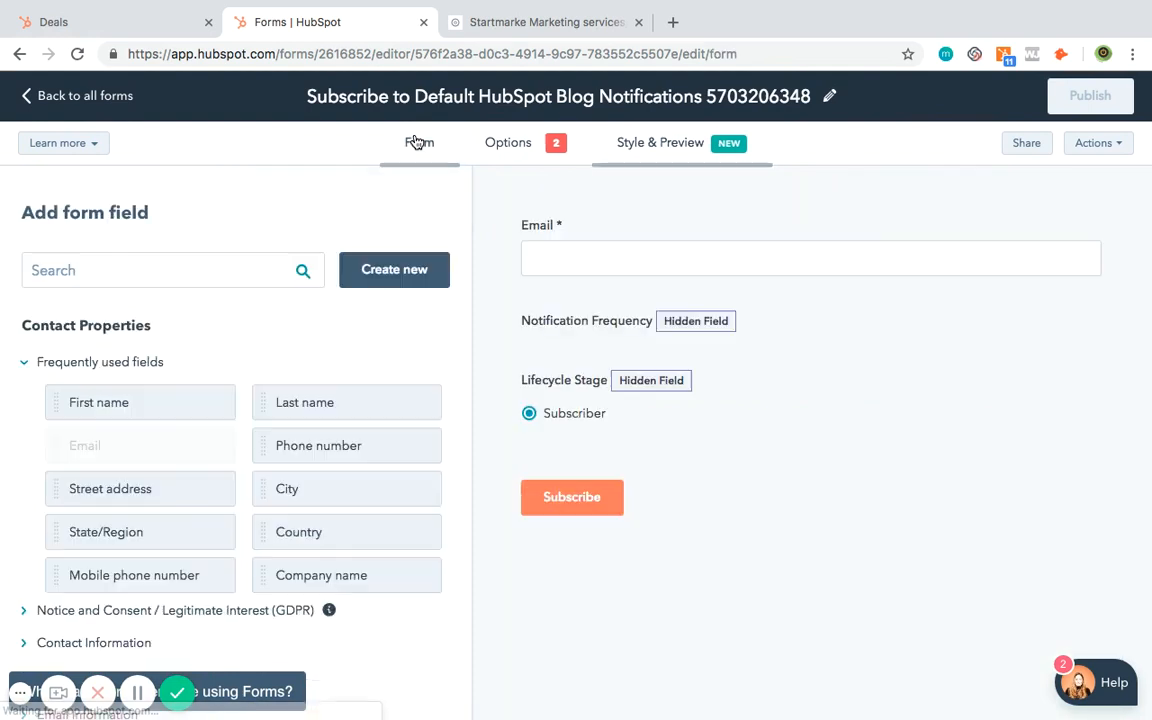
scroll(349, 335, "down", 1)
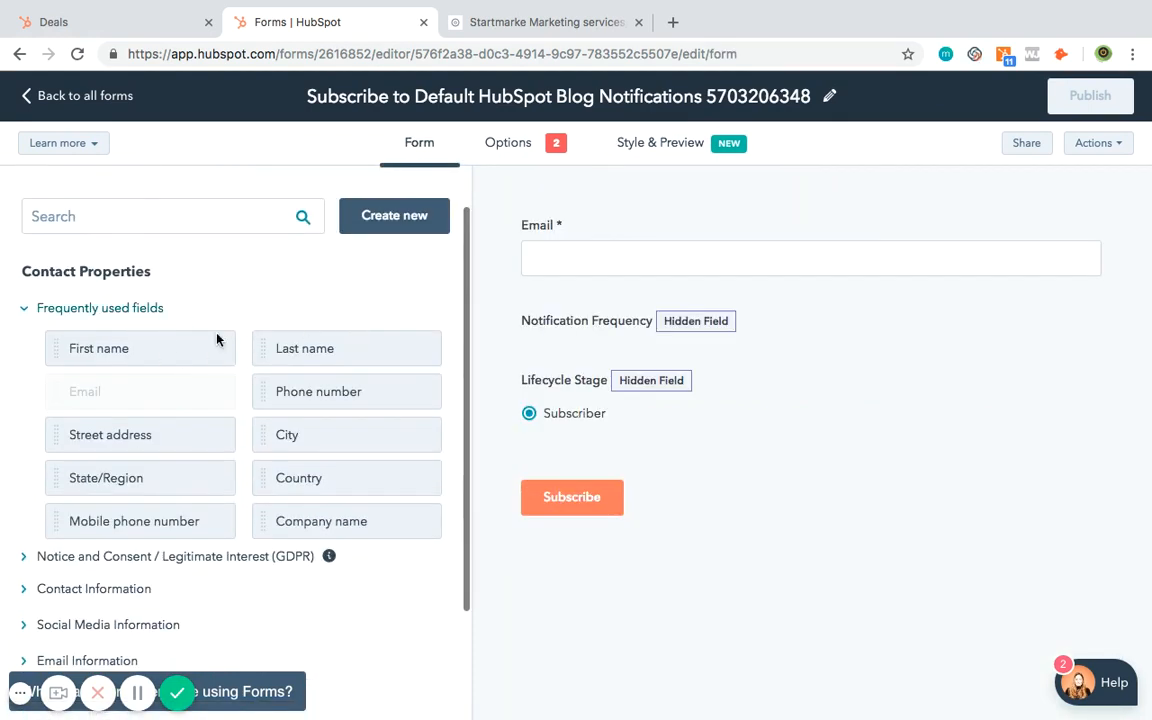
scroll(216, 378, "up", 1)
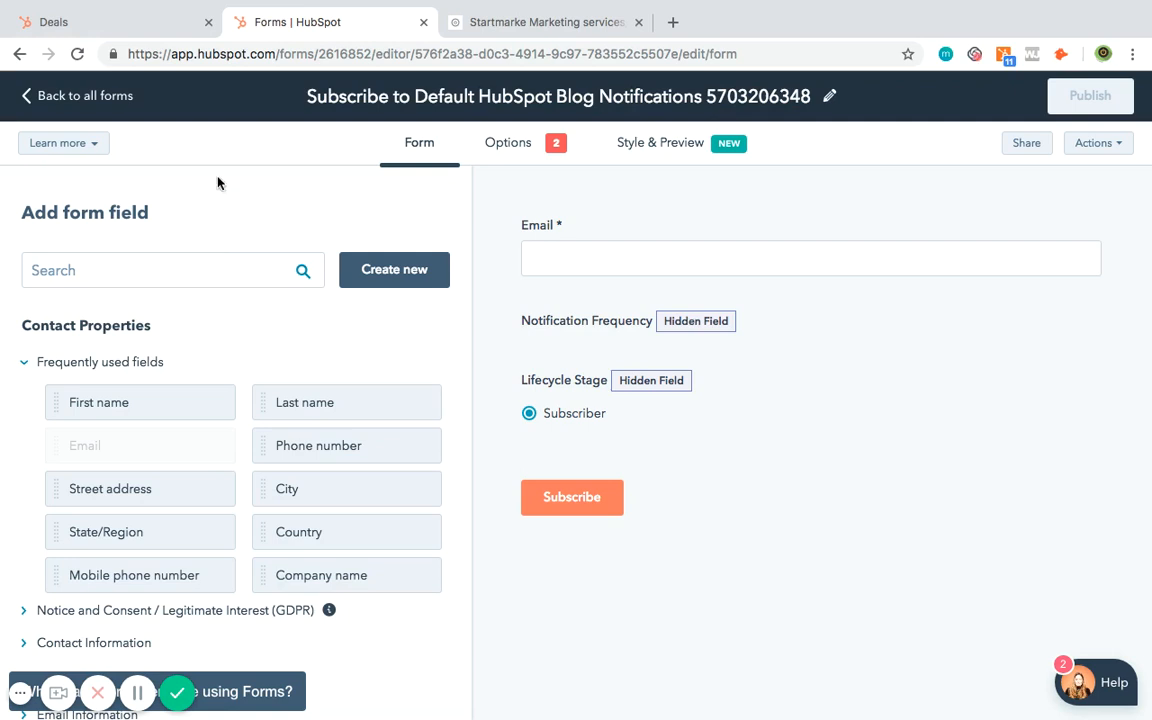
left_click(88, 96)
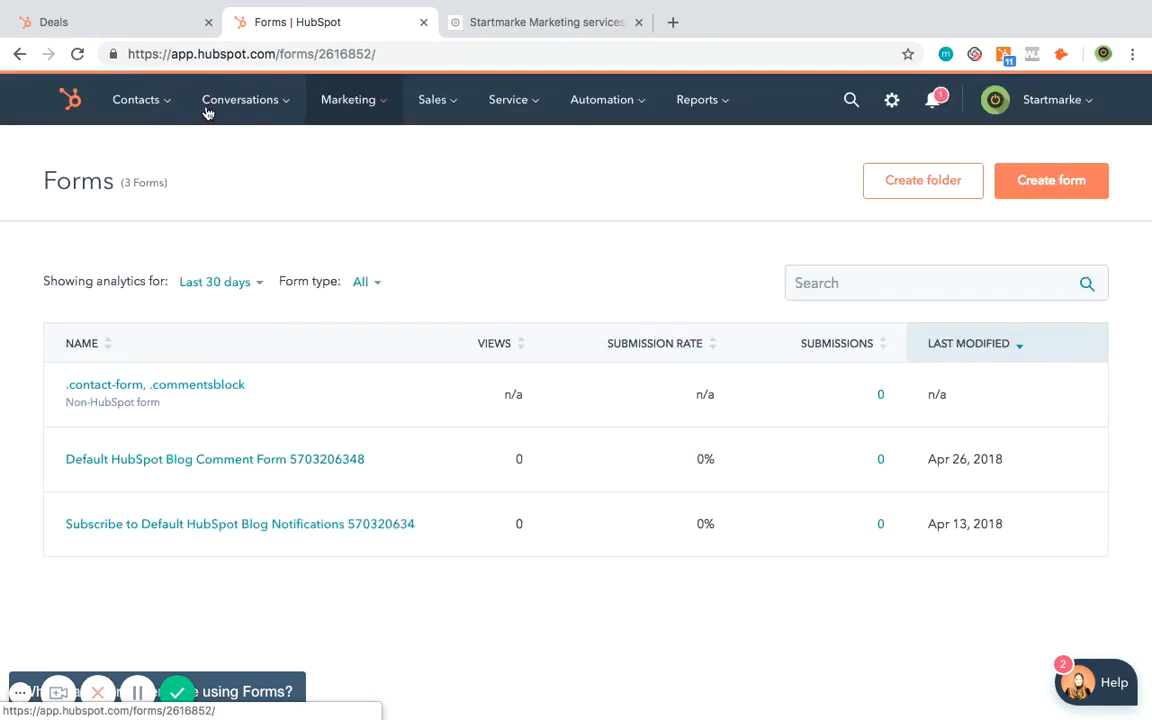
- Open the Lead Flows page under marketing lead capture
left_click(348, 105)
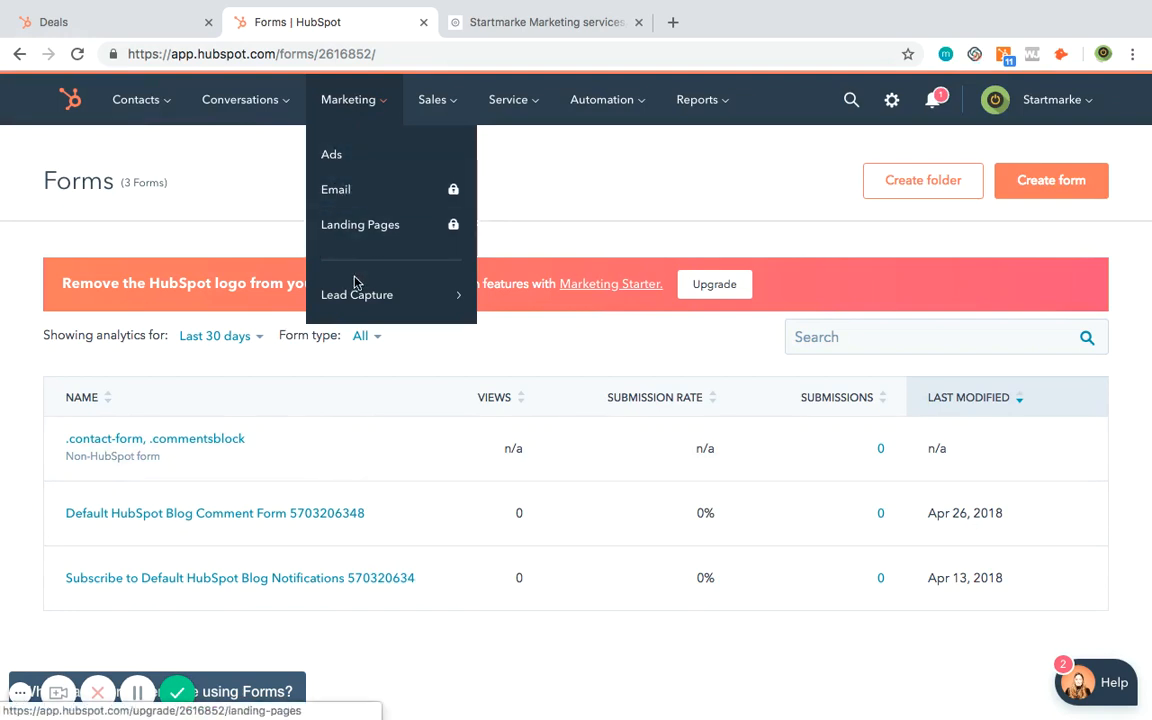
mouse_move(356, 290)
left_click(517, 260)
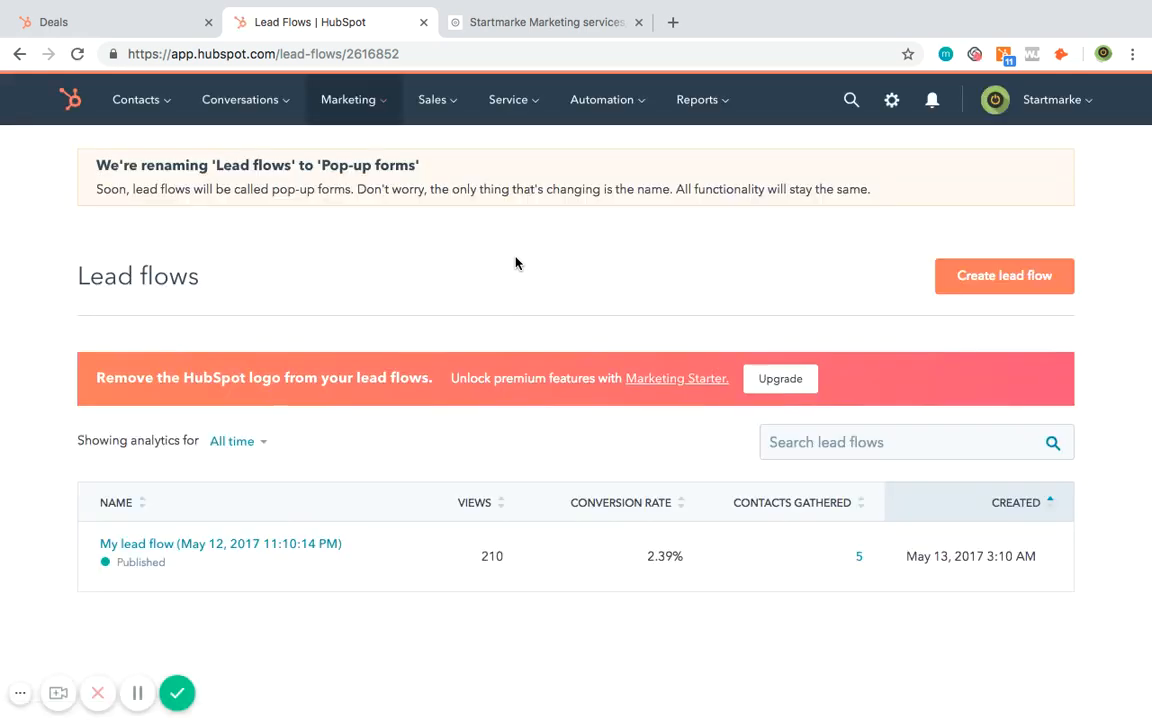
- Open the published lead flow and examine its conversion rate chart, callout views, form views and submissions
left_click(250, 553)
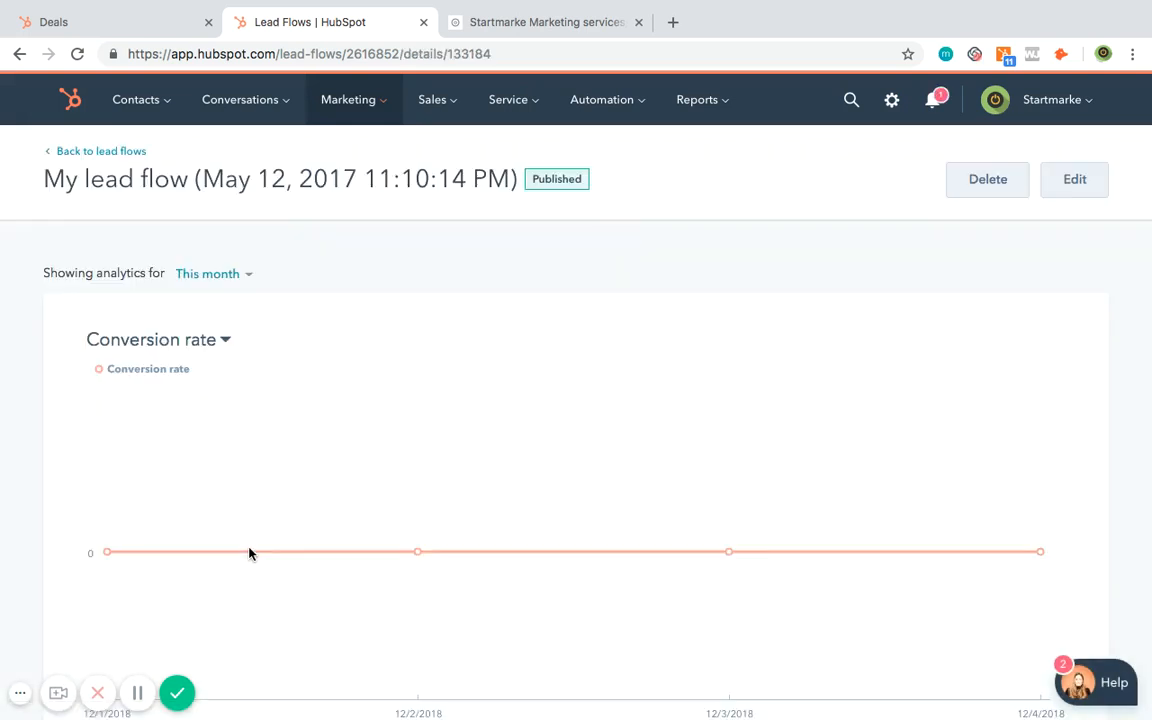
scroll(395, 527, "down", 2)
scroll(395, 527, "down", 5)
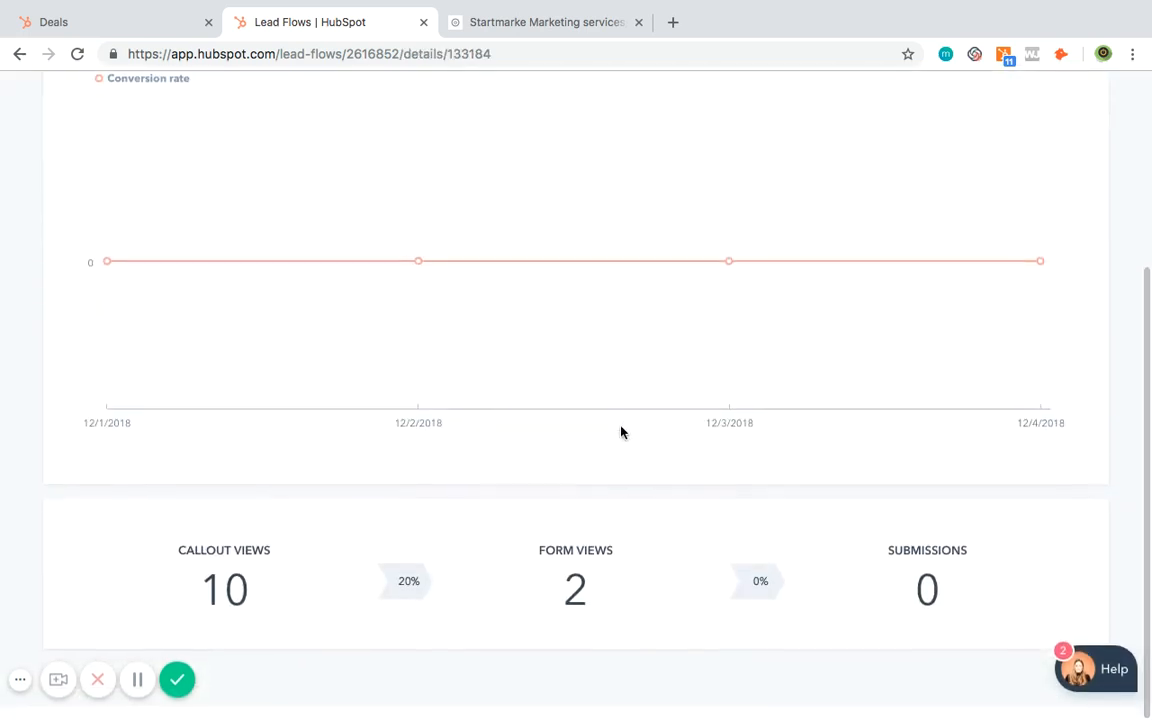
scroll(553, 530, "up", 4)
scroll(506, 530, "down", 4)
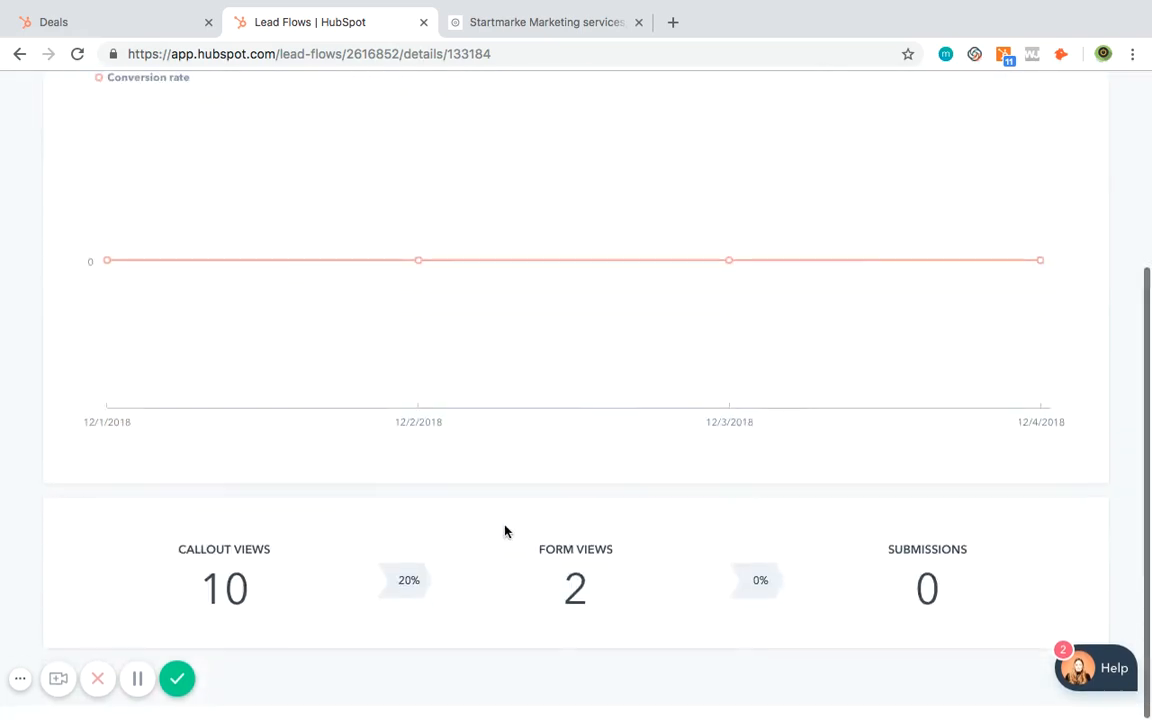
scroll(478, 597, "up", 5)
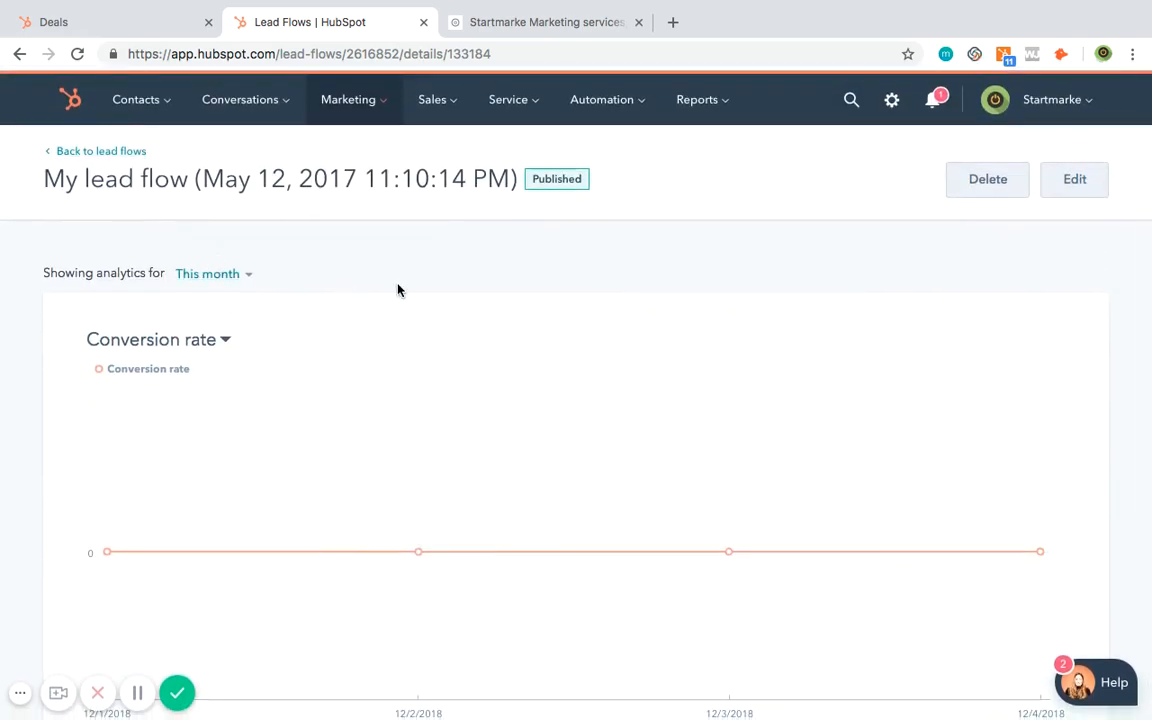
- Open the lead flow for editing and preview the drop-down banner and slide-in box types, ending on Pop-up box
left_click(1075, 179)
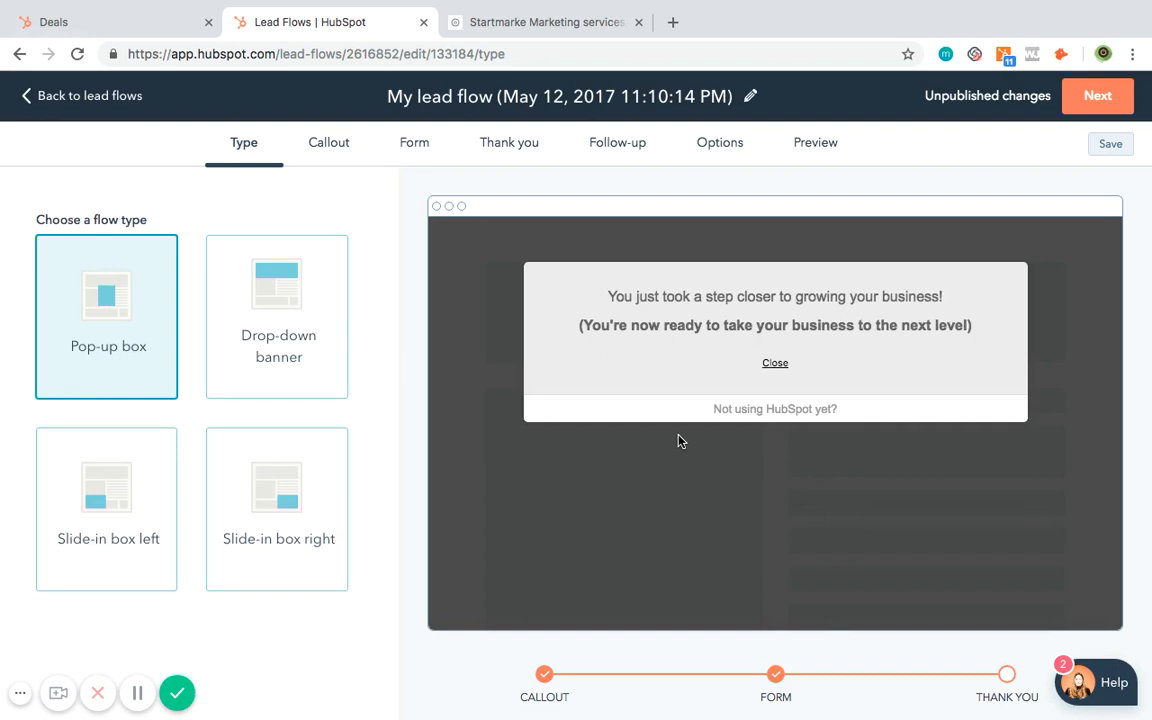
left_click(285, 288)
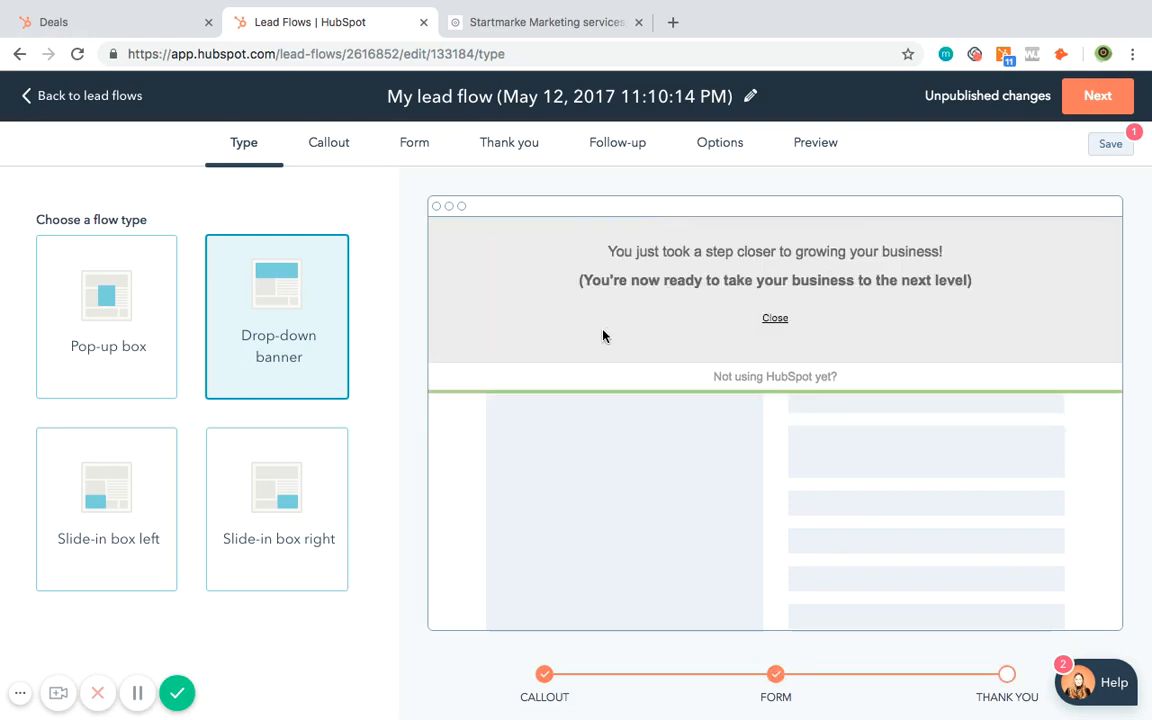
left_click(272, 548)
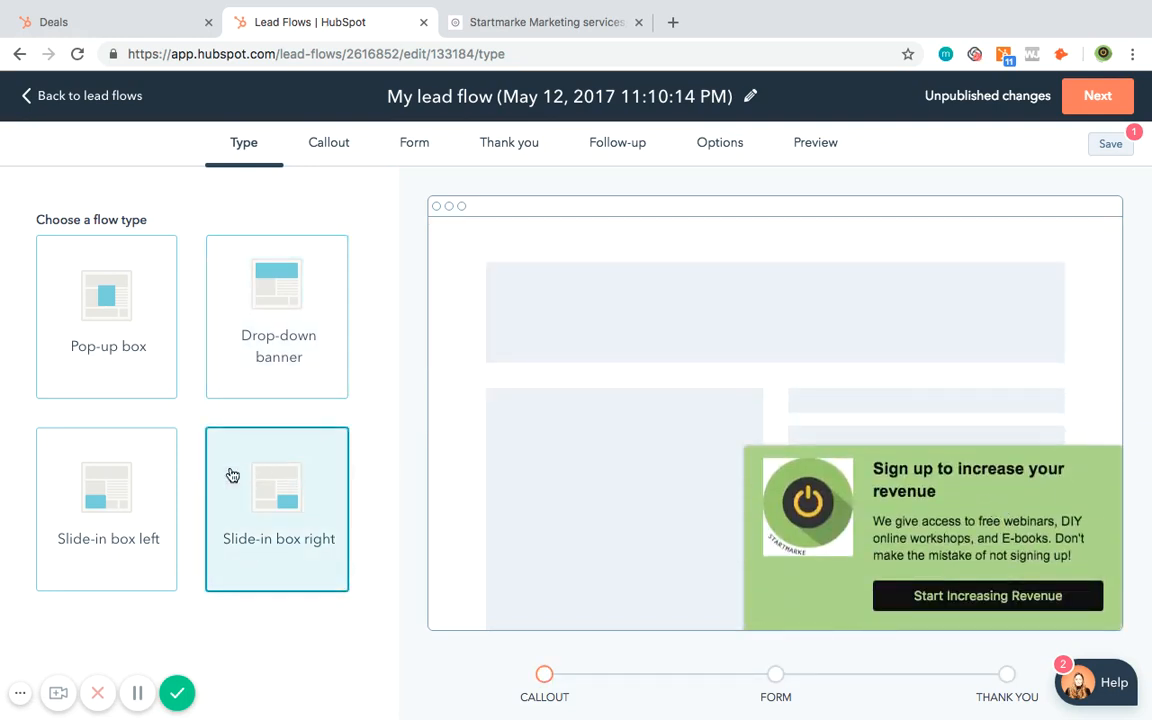
left_click(168, 478)
left_click(167, 324)
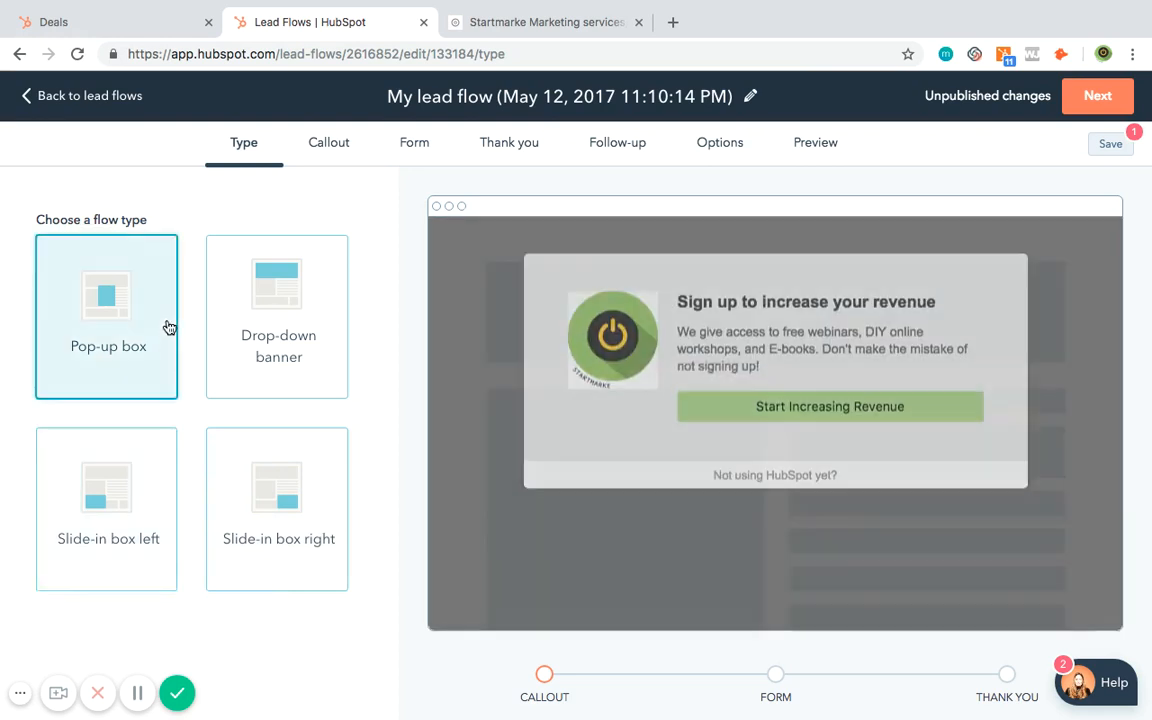
- Review the lead flow's callout image, text and theme color, its thank you message and its follow-up page
left_click(329, 152)
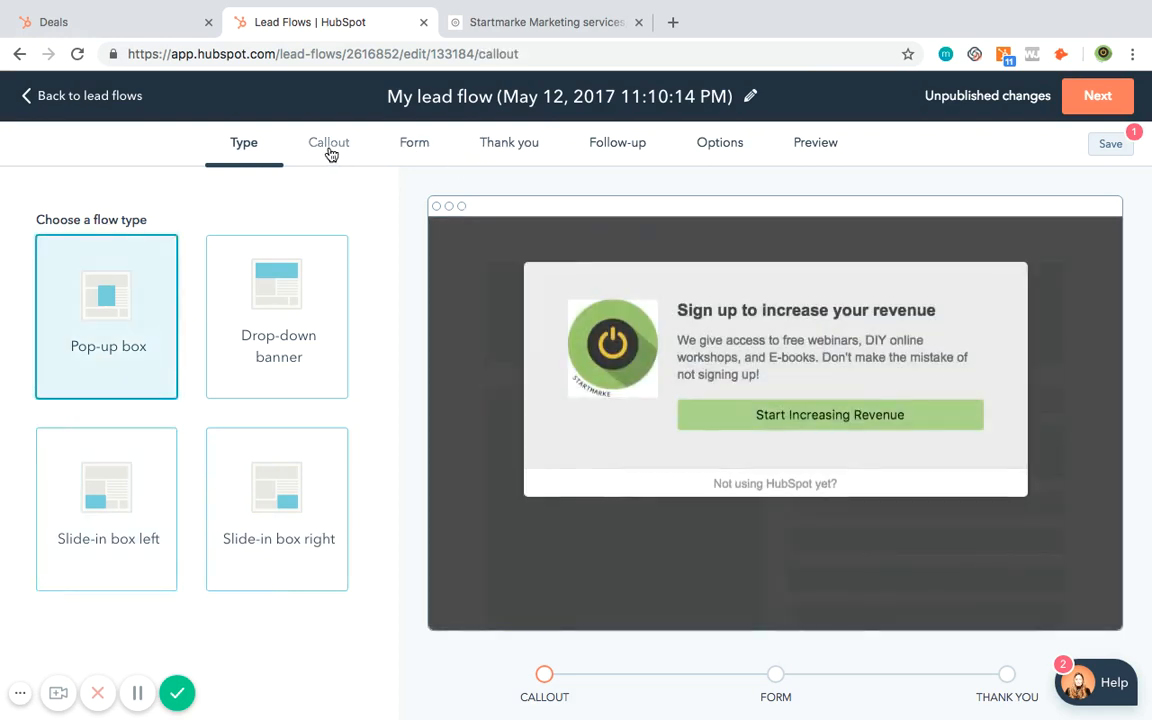
scroll(414, 480, "down", 2)
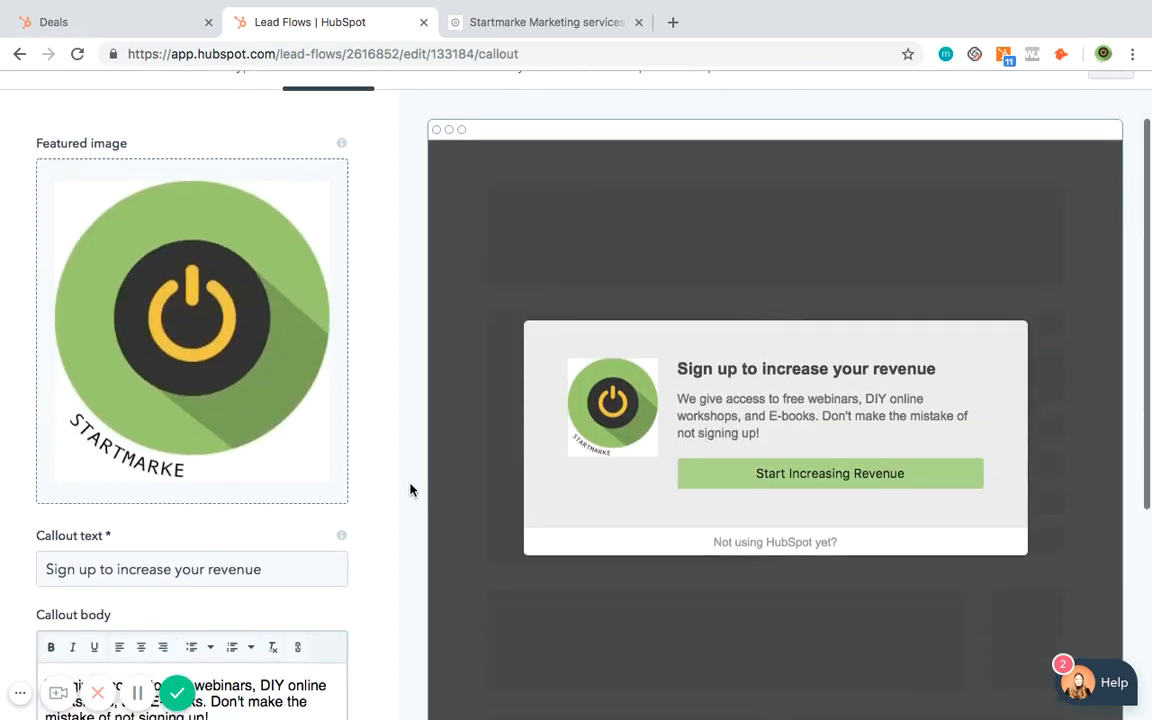
scroll(237, 473, "down", 6)
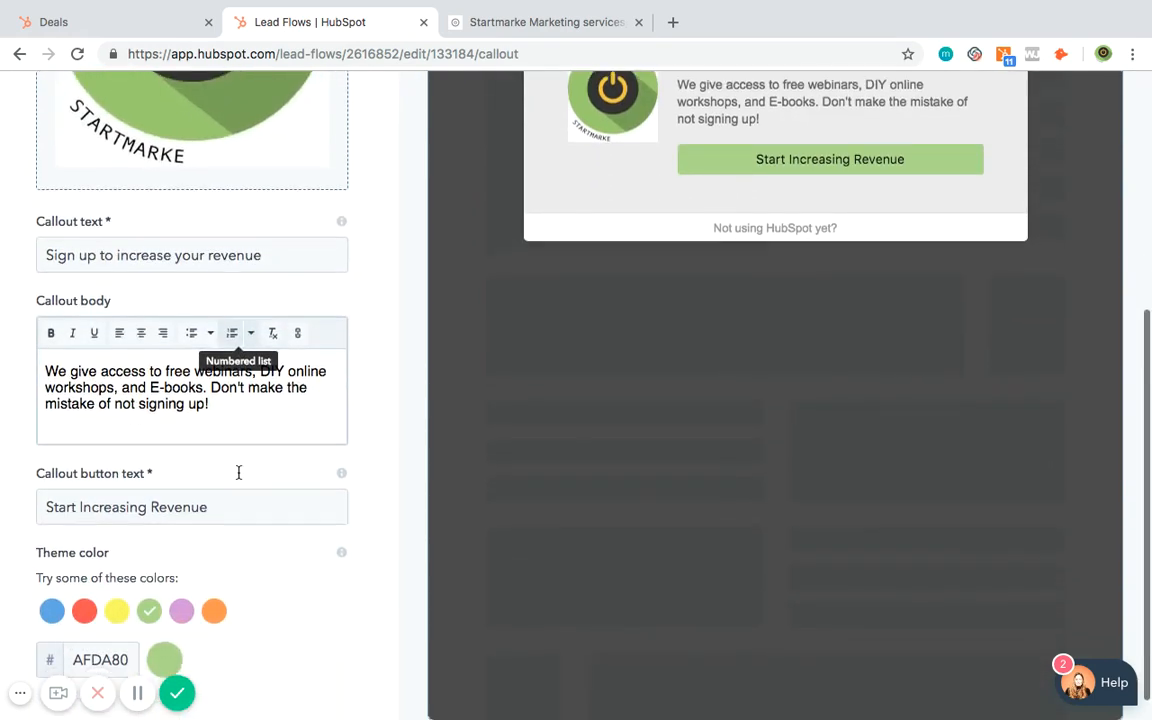
scroll(218, 466, "up", 8)
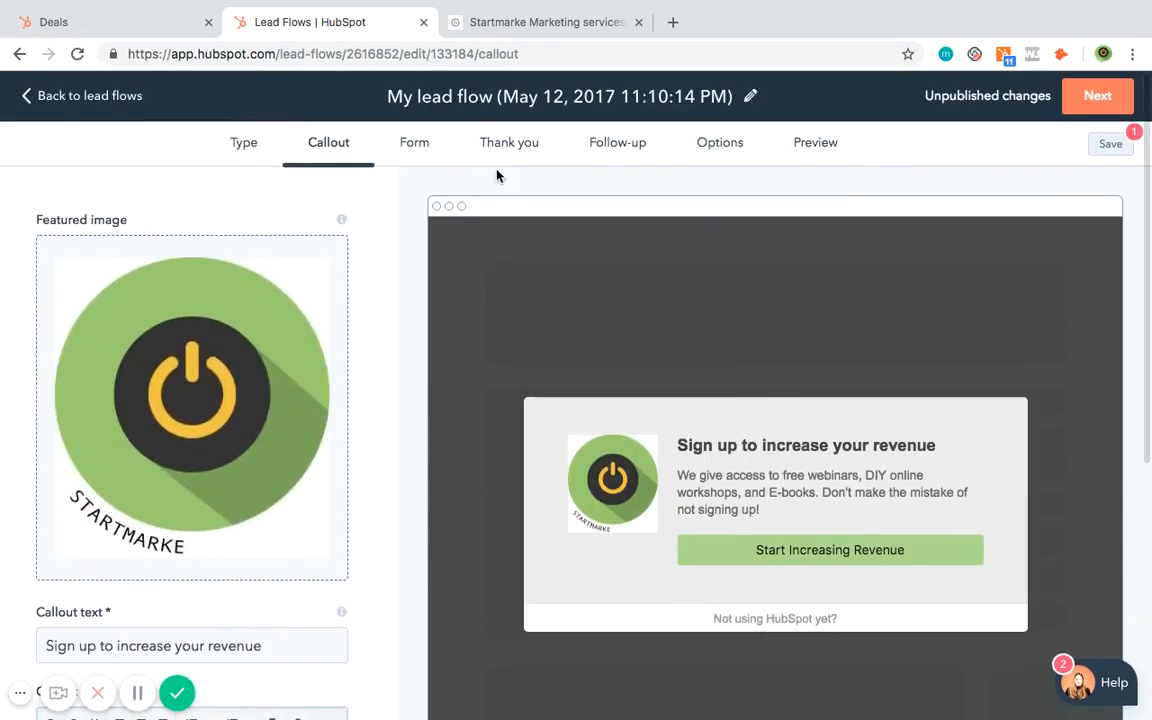
left_click(499, 157)
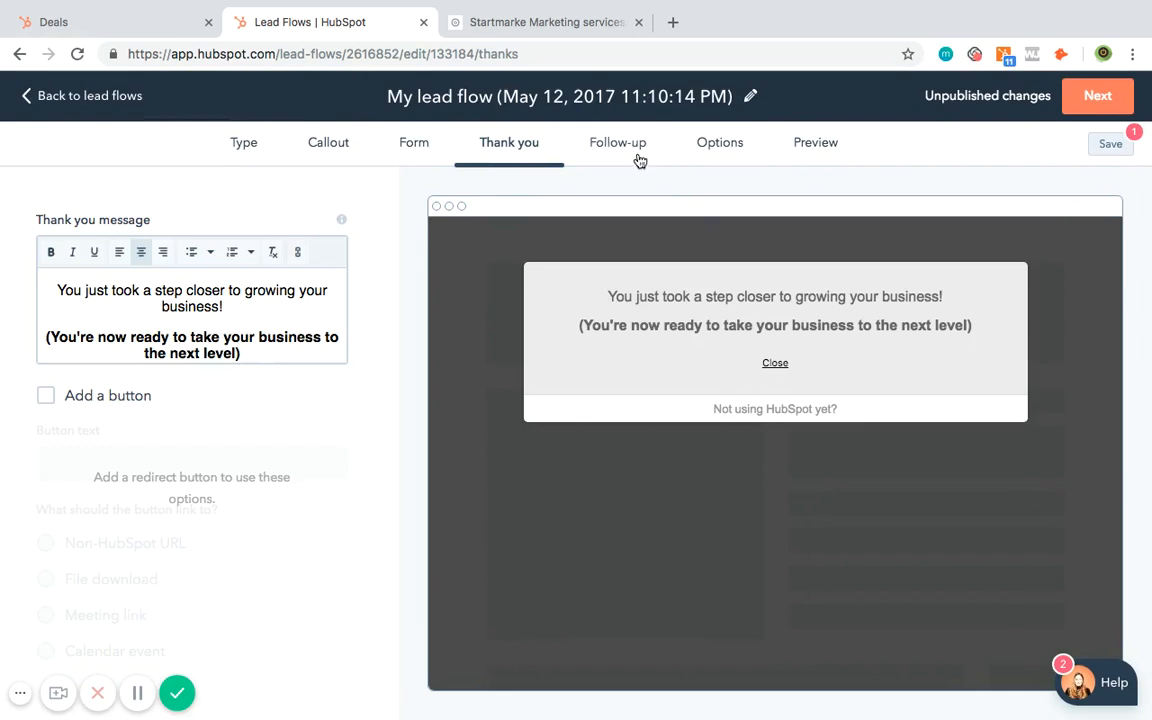
left_click(630, 150)
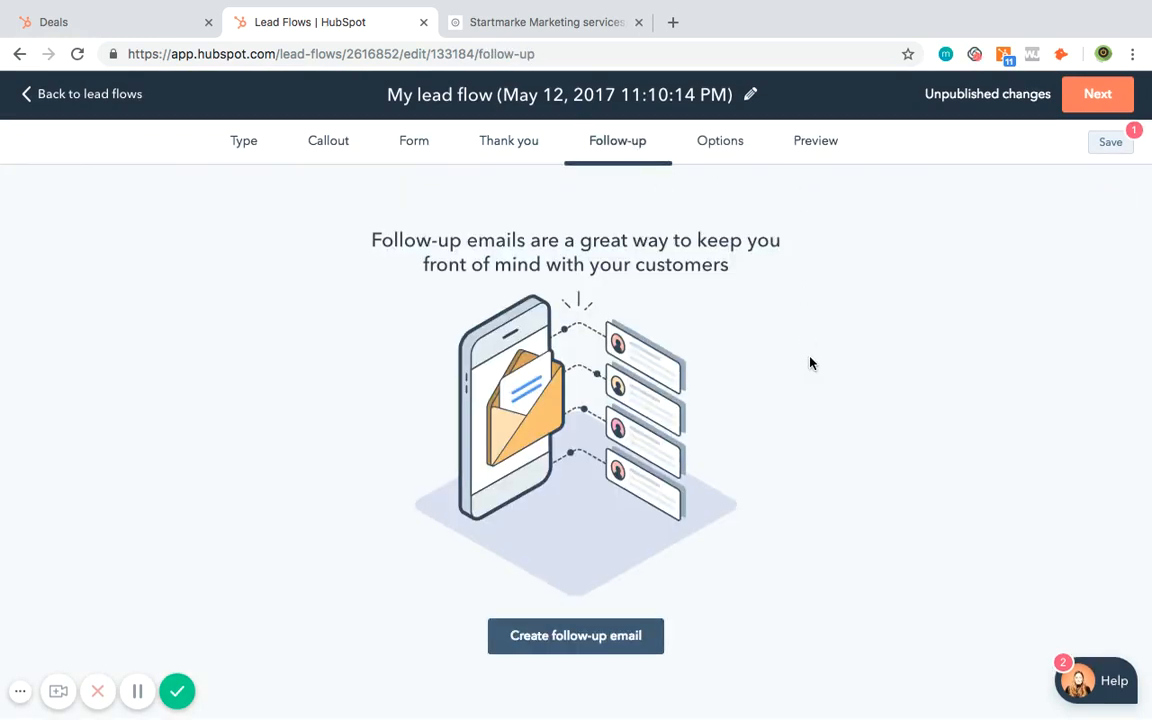
- Start creating a follow-up email, look over the email footer setup details and cancel the setup
left_click(591, 650)
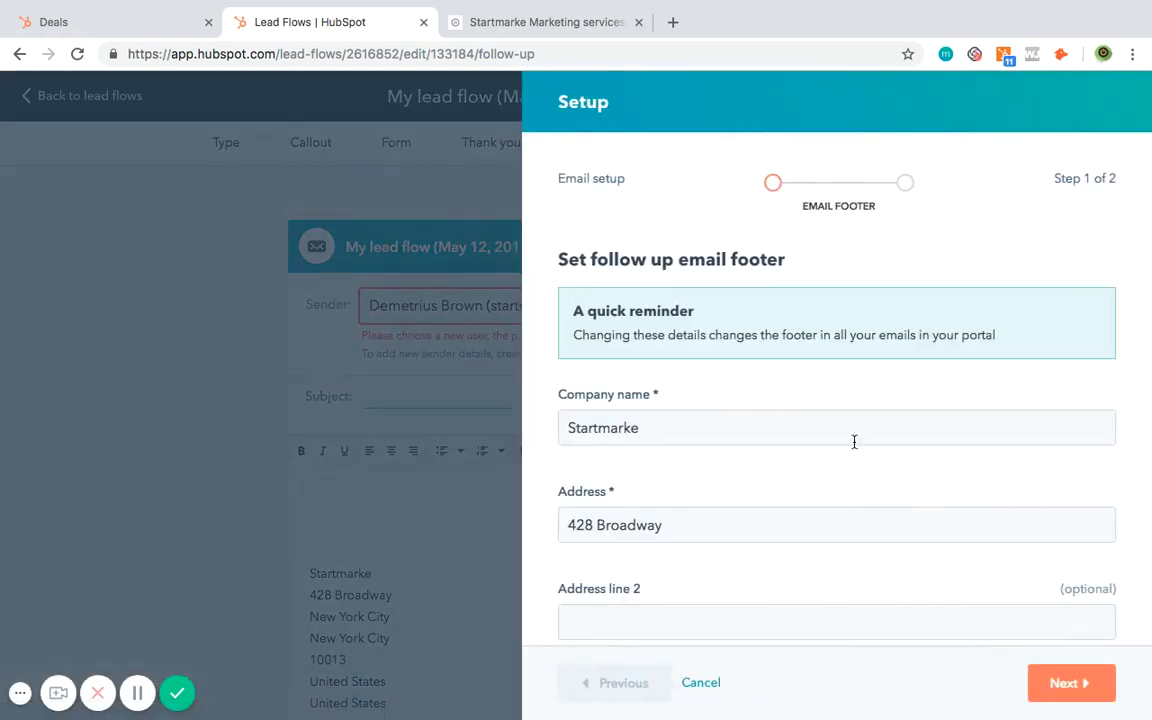
scroll(848, 411, "down", 10)
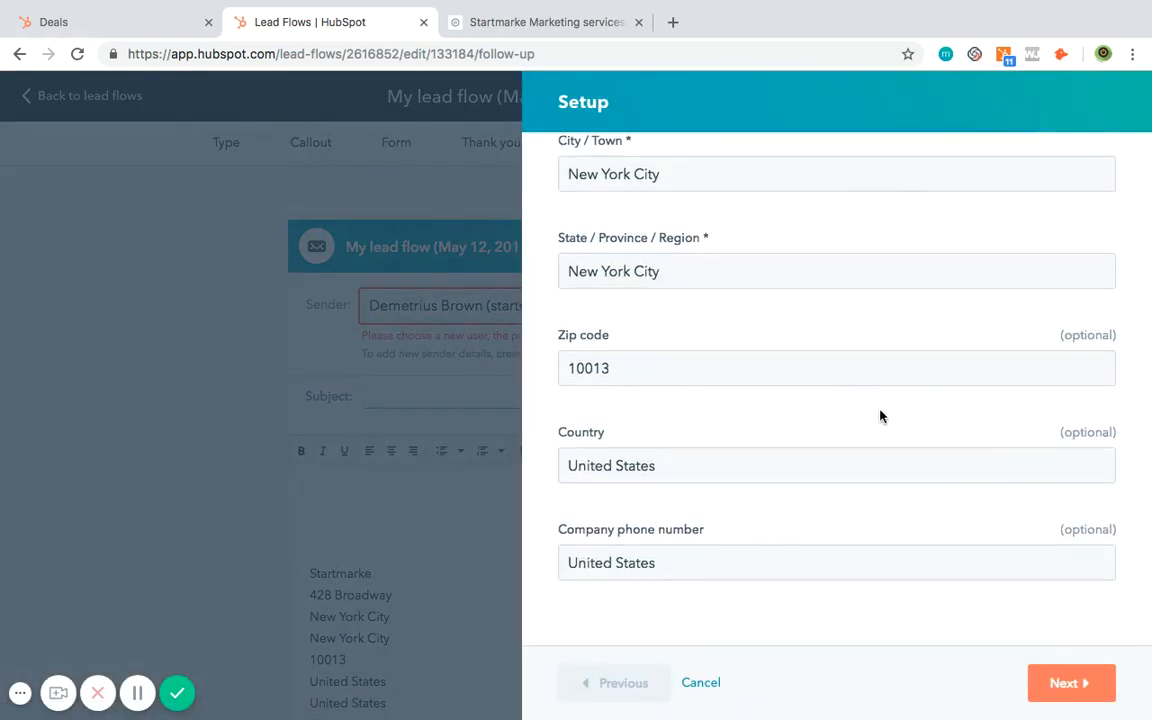
left_click(704, 684)
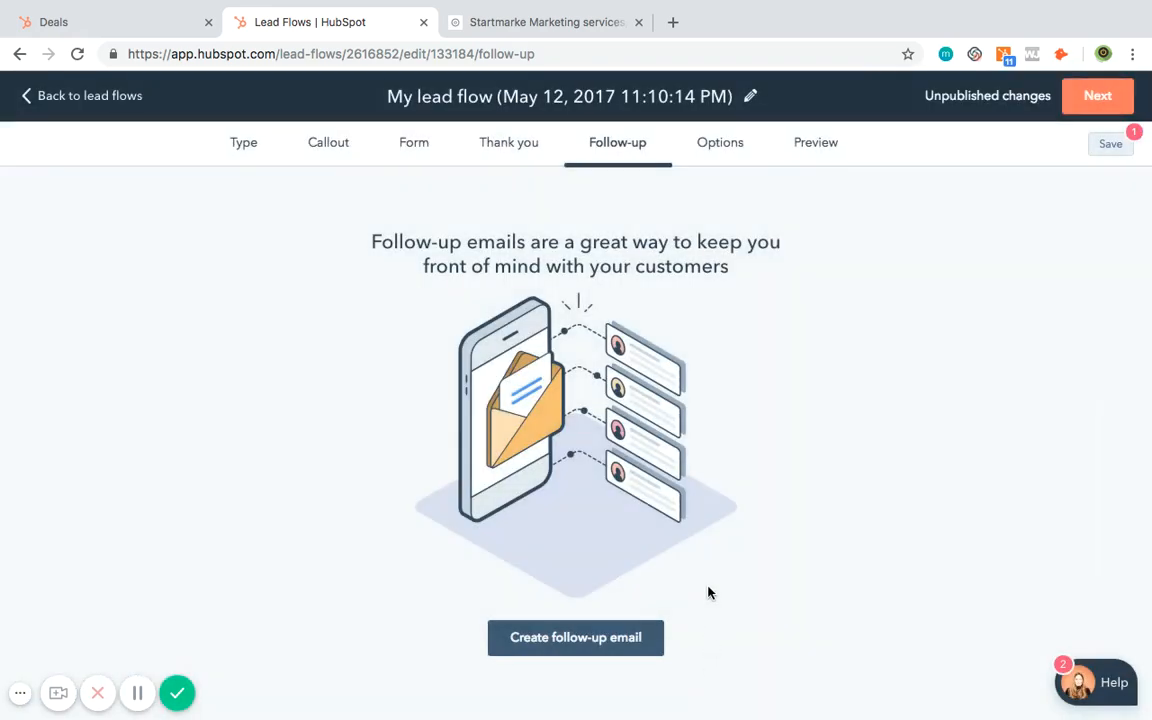
- Create a follow-up email, keep the existing footer and double opt-in settings to finish its setup, and look over the email's sender and subject fields
left_click(646, 634)
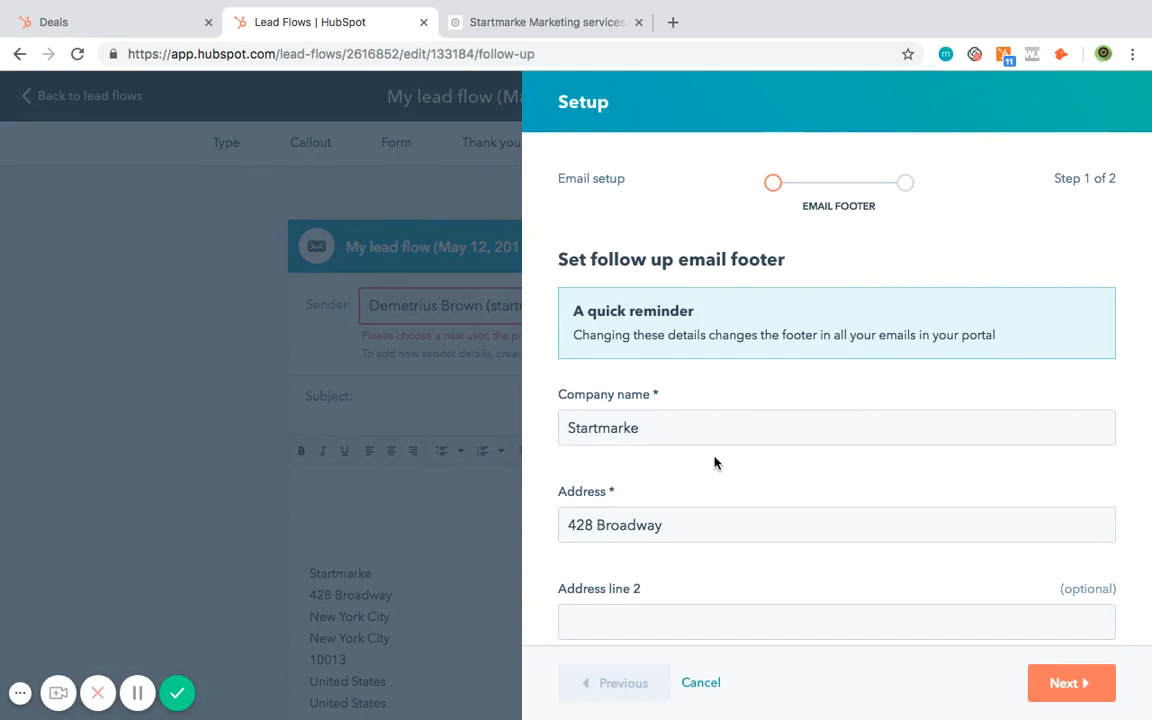
scroll(858, 540, "down", 3)
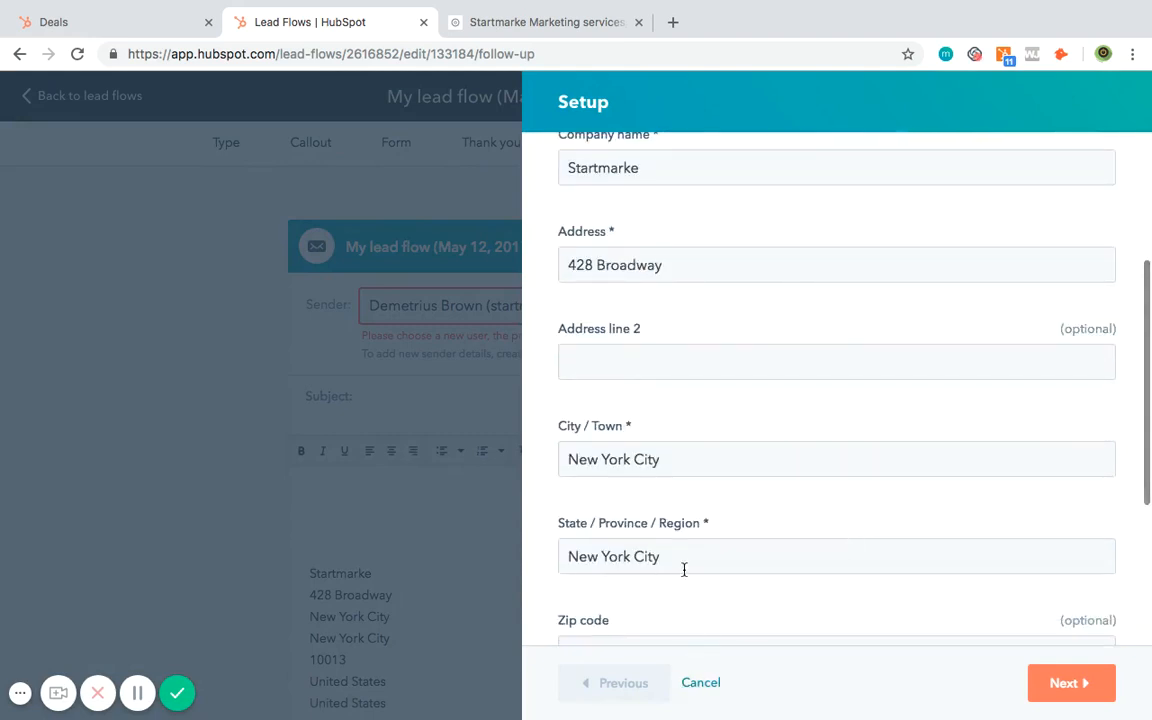
scroll(684, 520, "down", 3)
left_click(1049, 683)
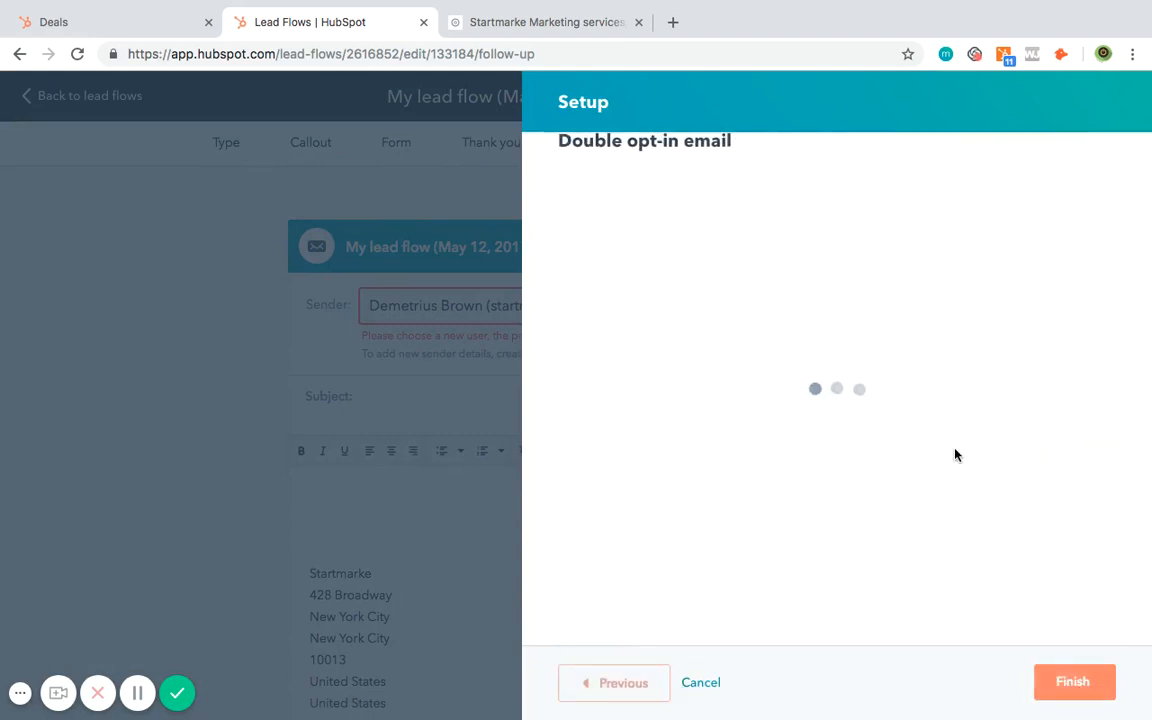
scroll(658, 437, "down", 5)
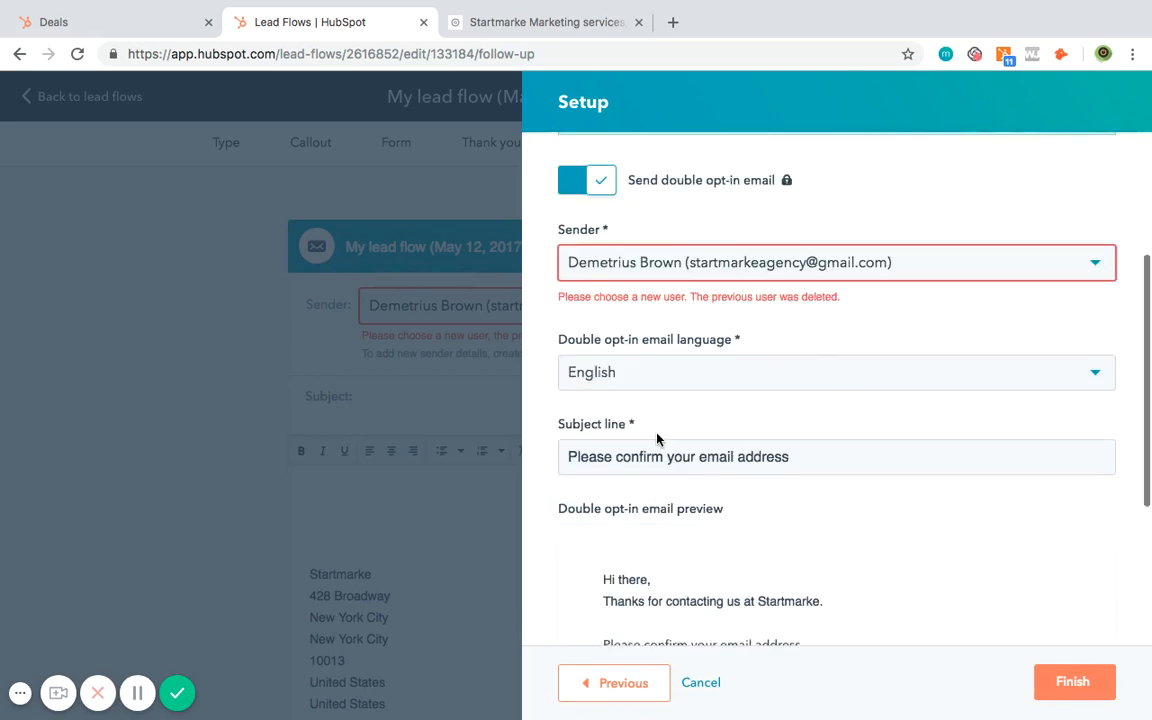
scroll(893, 480, "down", 1)
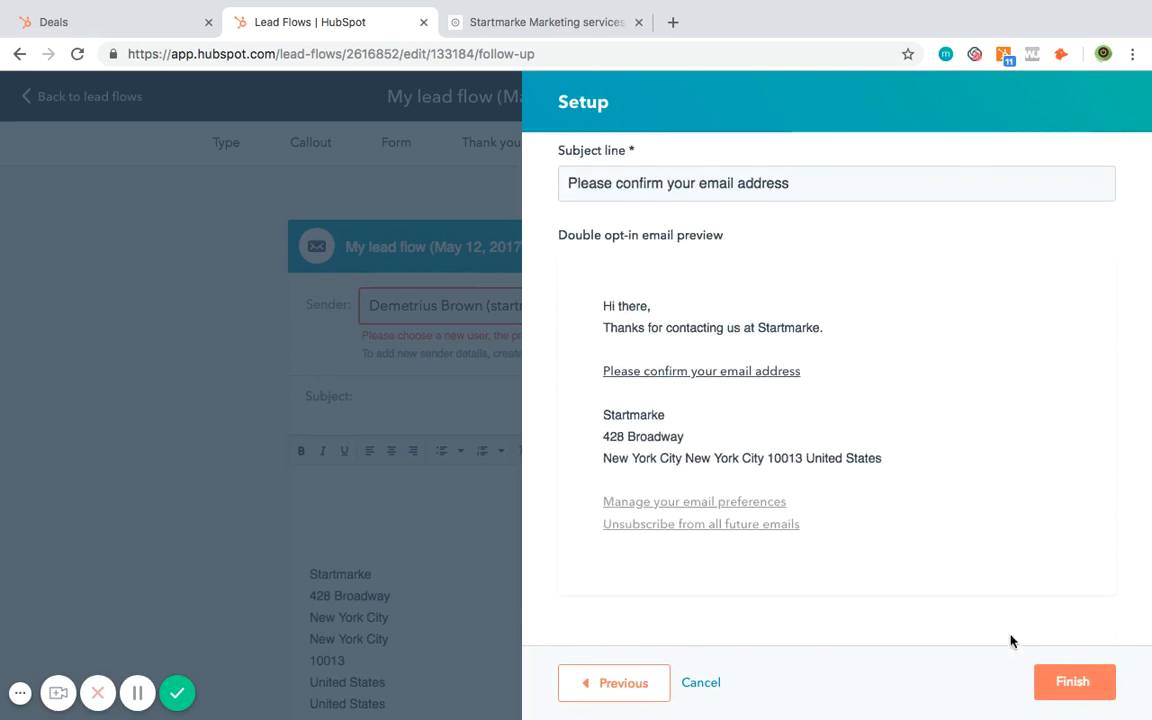
left_click(1075, 688)
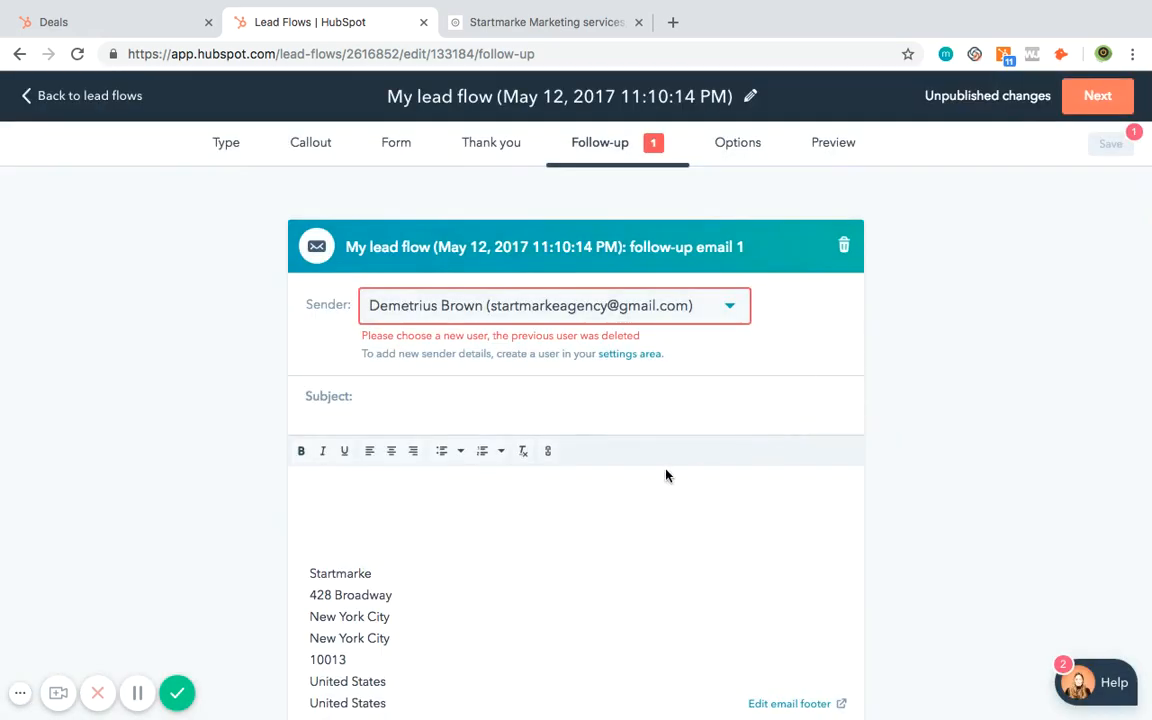
scroll(666, 476, "down", 1)
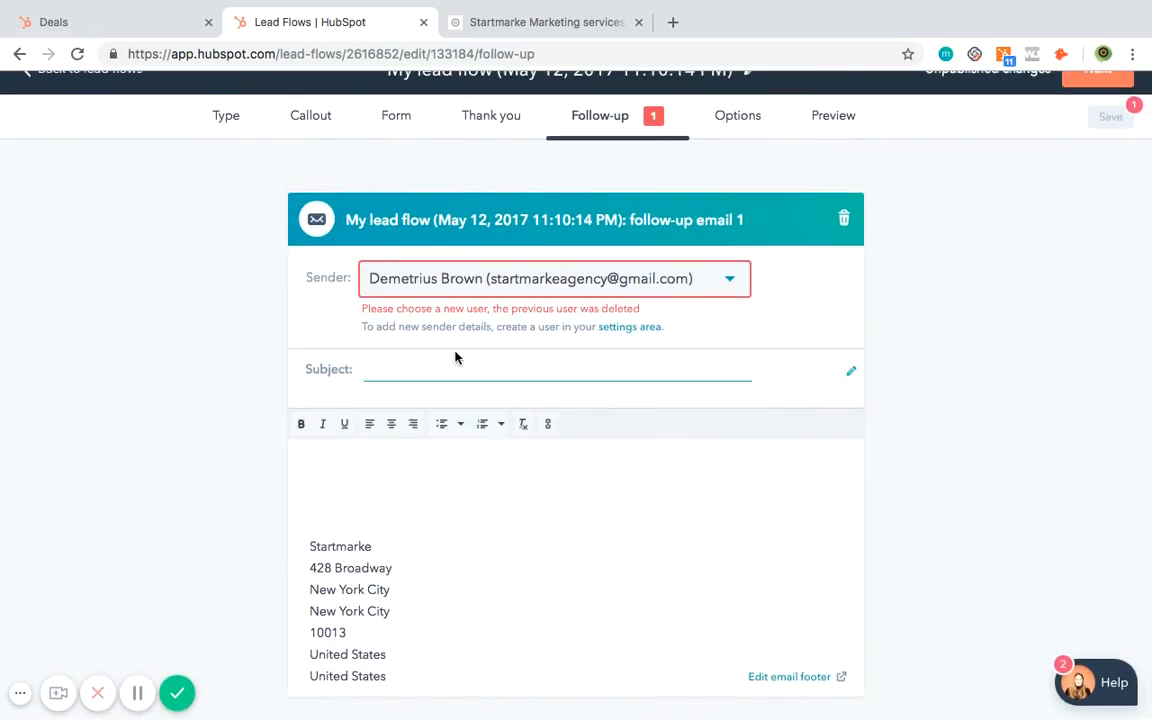
left_click(450, 366)
scroll(478, 396, "up", 1)
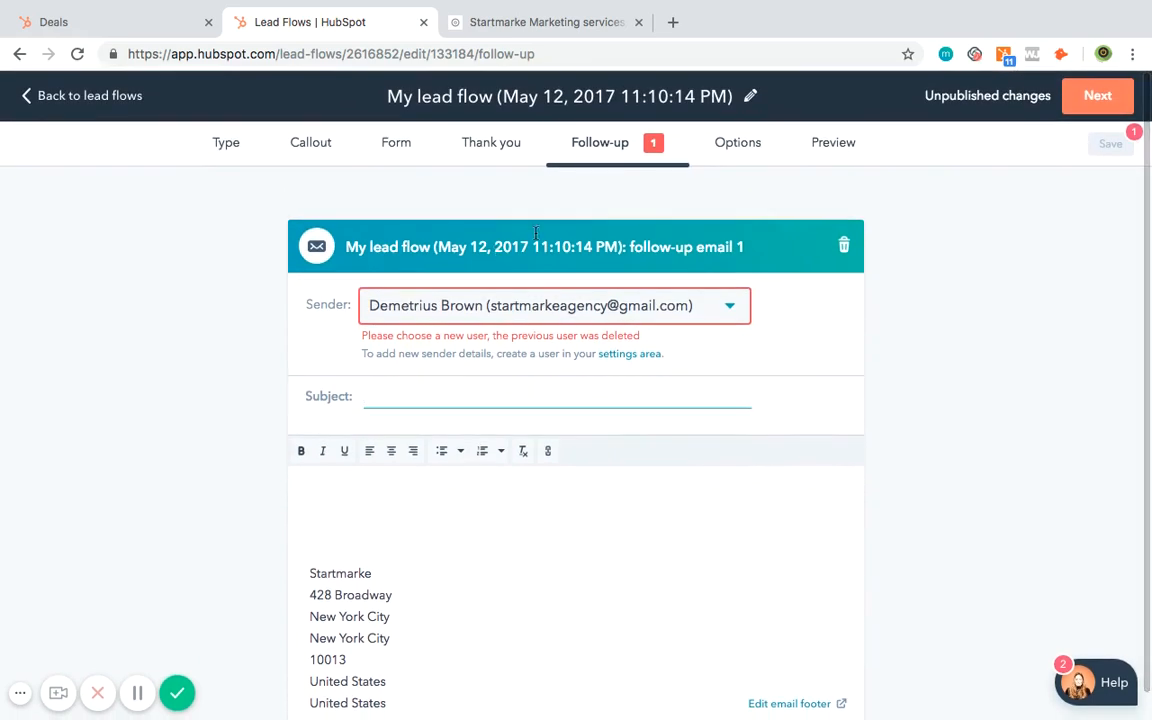
- Review the lead flow's options: page display rule, flow triggers, small screen setting, choices for reshowing a dismissed flow, and notification recipients
left_click(741, 144)
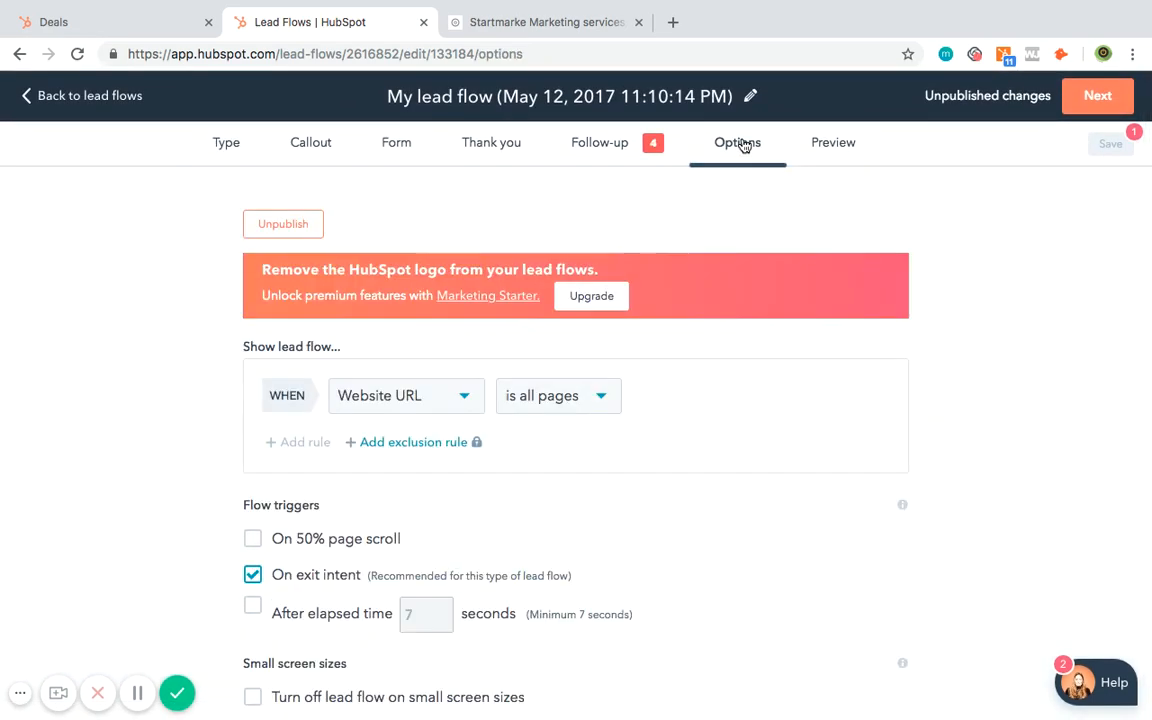
scroll(834, 411, "down", 5)
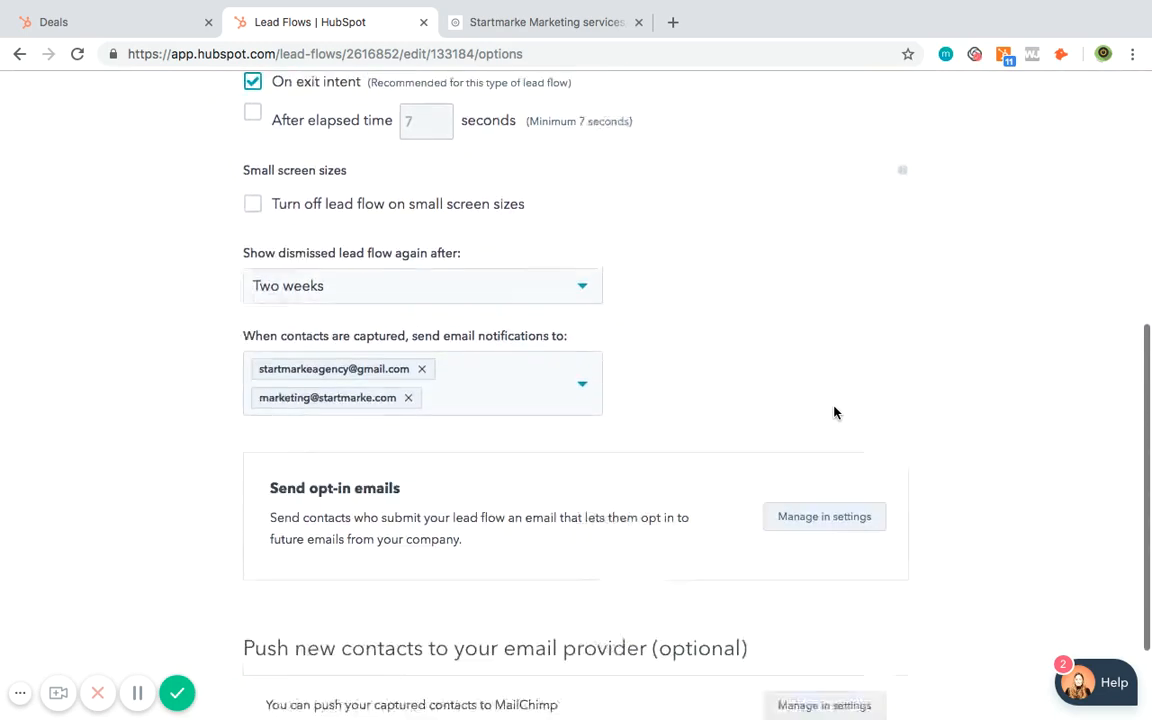
scroll(834, 411, "down", 1)
scroll(834, 411, "up", 6)
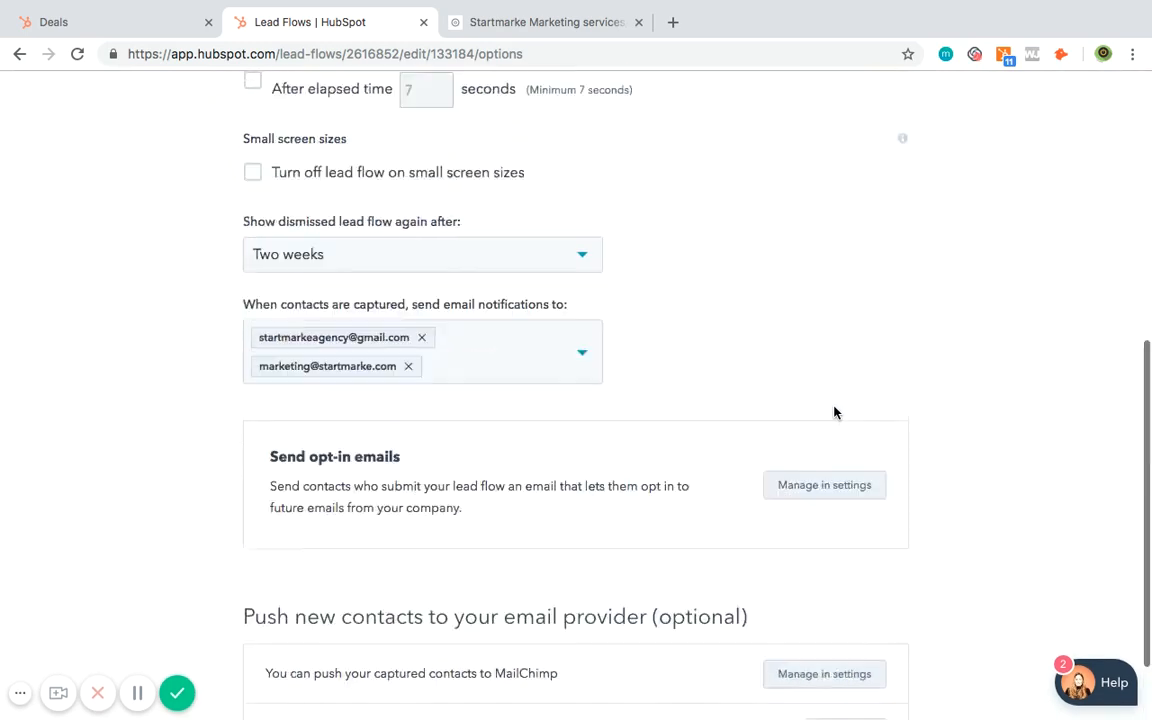
scroll(834, 411, "down", 2)
scroll(834, 411, "down", 2)
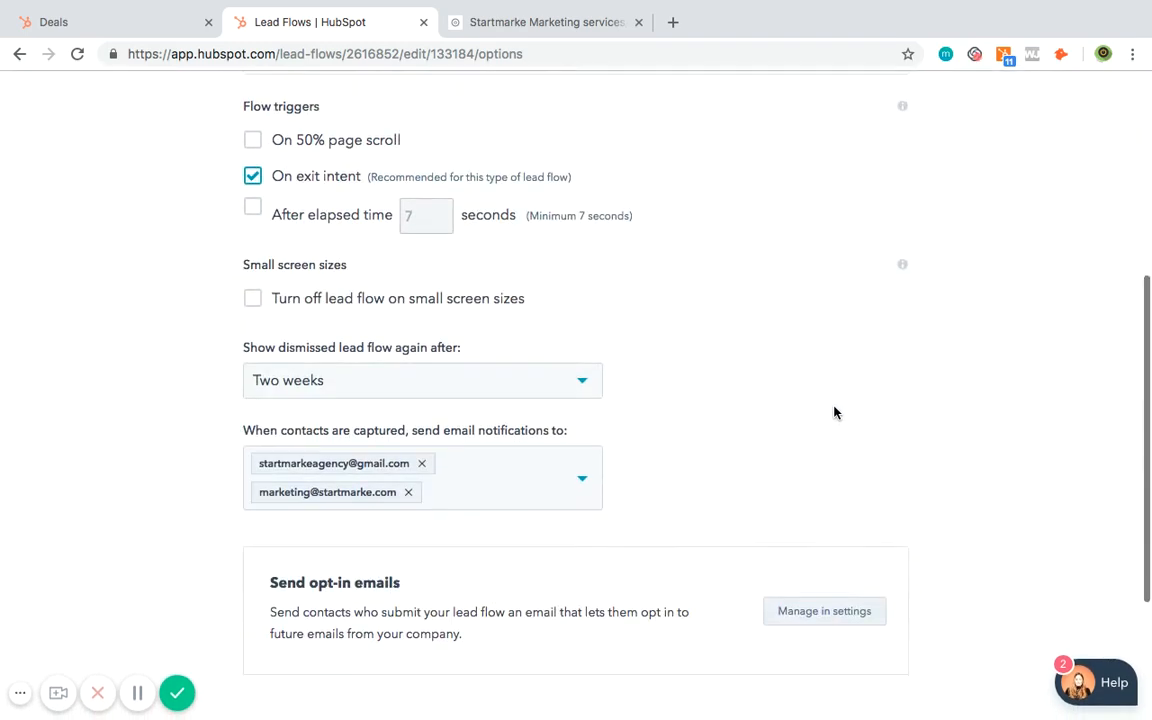
left_click(495, 399)
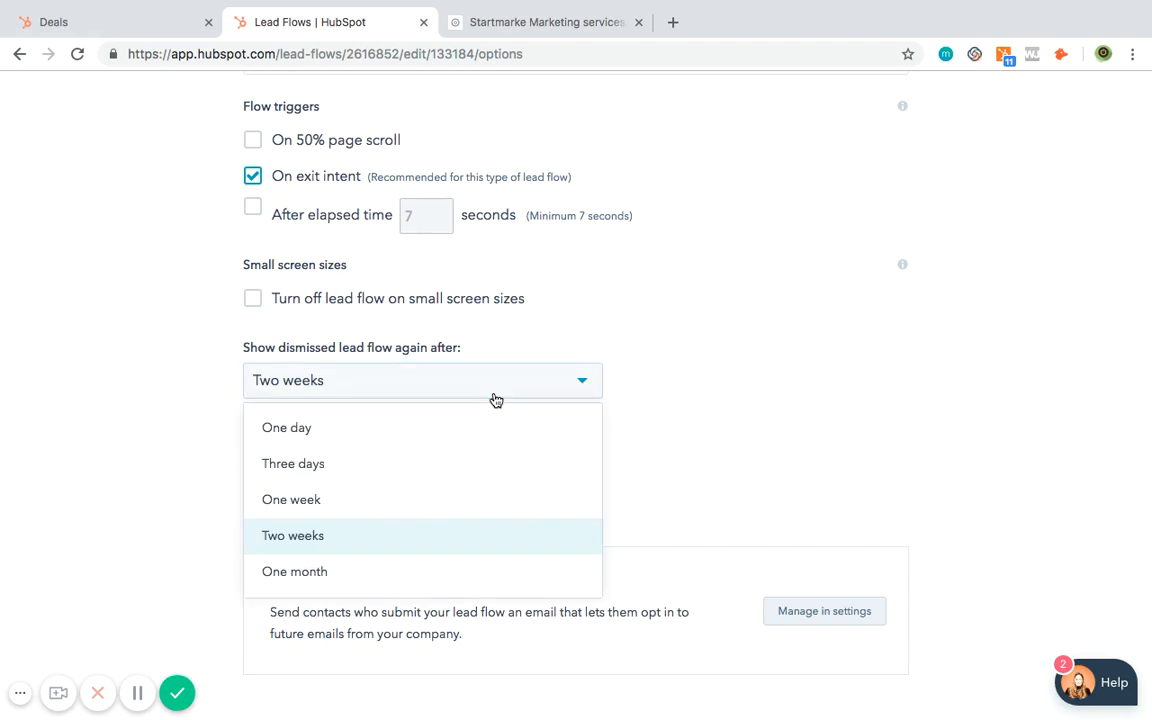
left_click(882, 368)
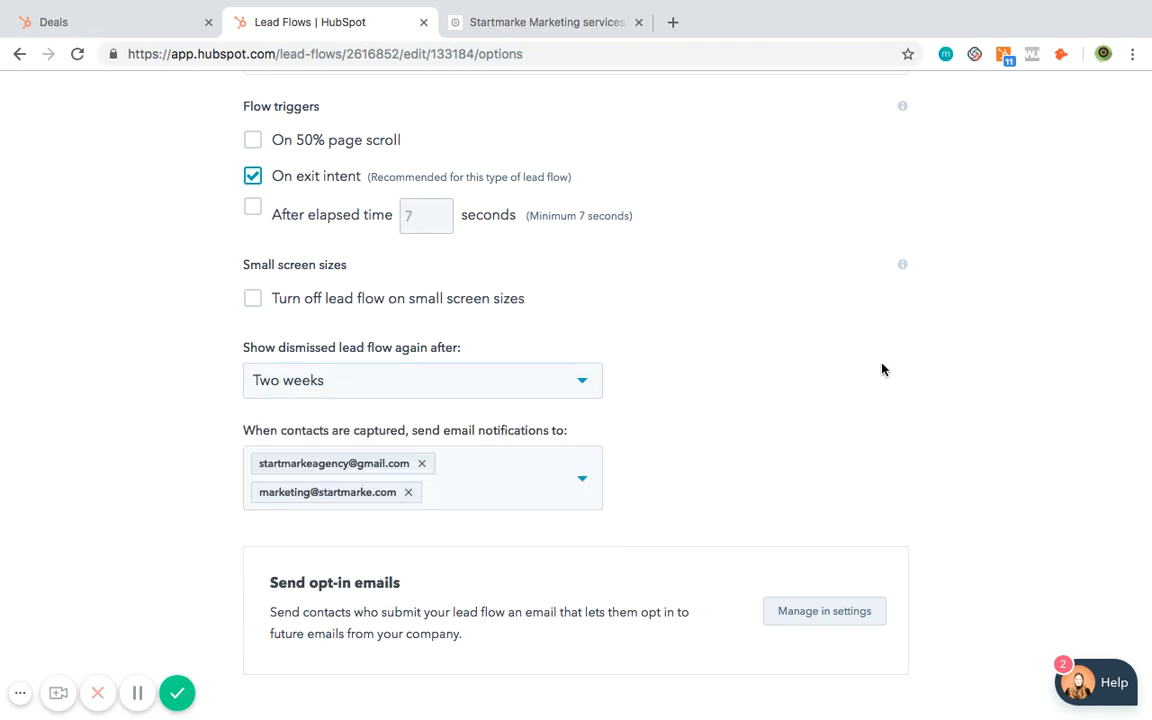
scroll(882, 368, "up", 4)
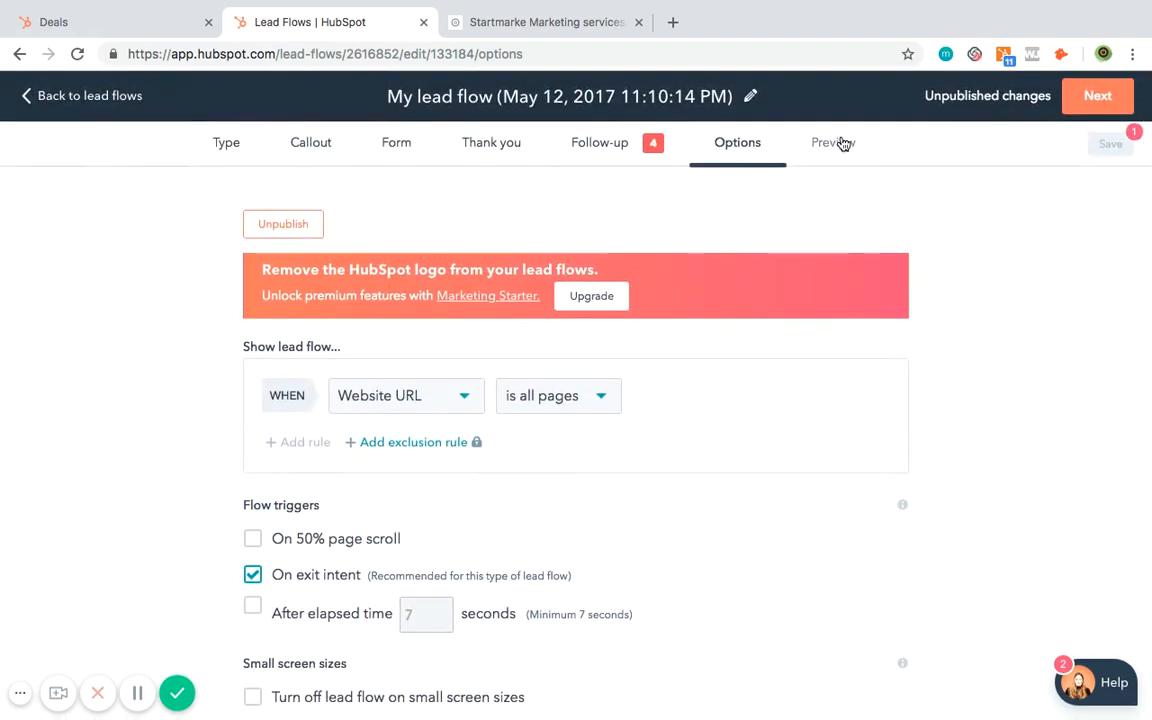
- Preview the lead flow's pop-up at desktop size, including its callout, form and thank you stages bar
left_click(838, 143)
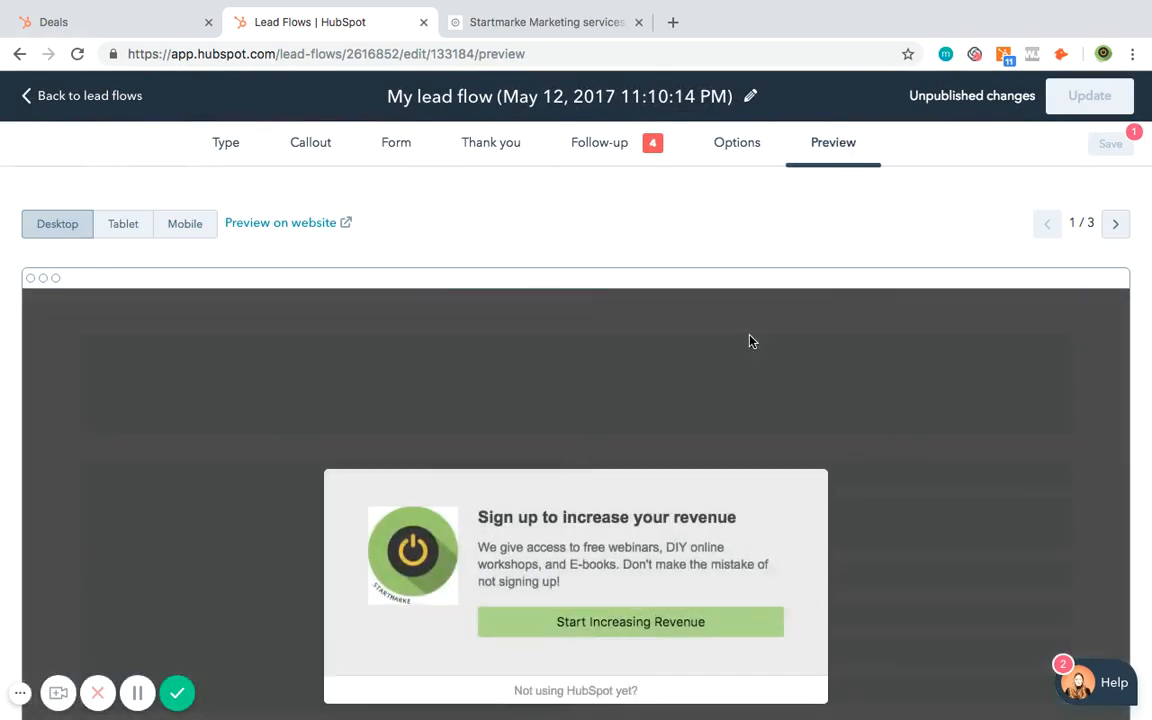
scroll(751, 341, "down", 2)
scroll(751, 343, "down", 1)
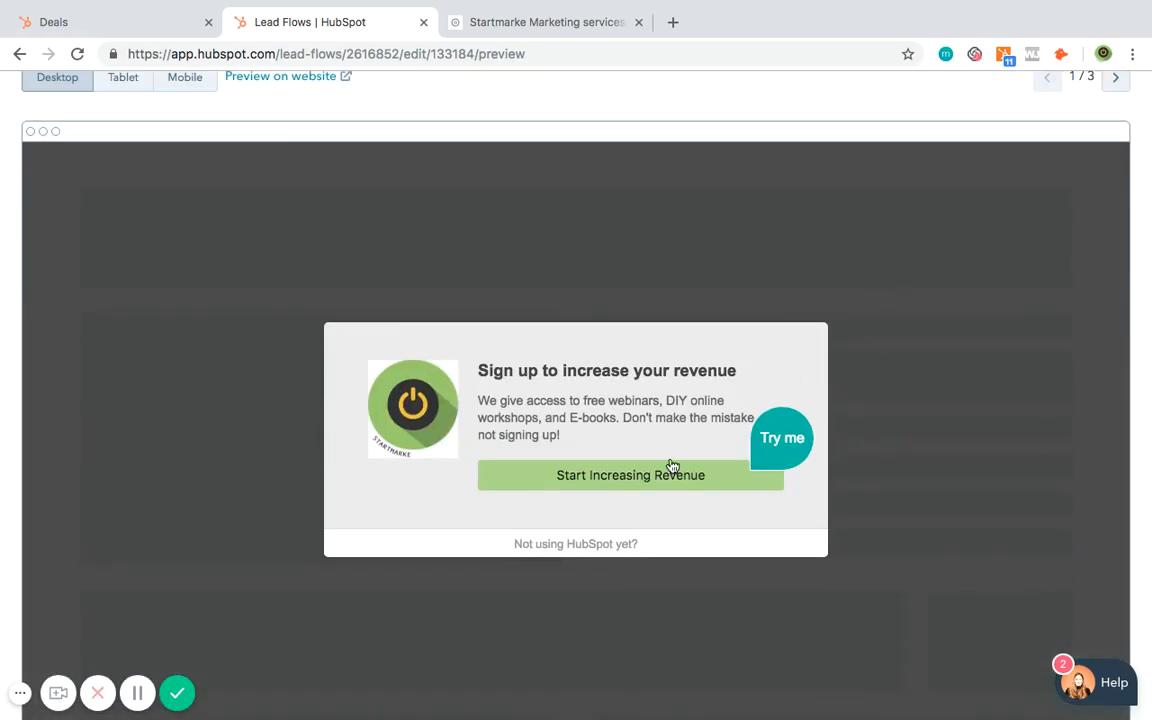
scroll(671, 464, "down", 4)
scroll(640, 530, "up", 3)
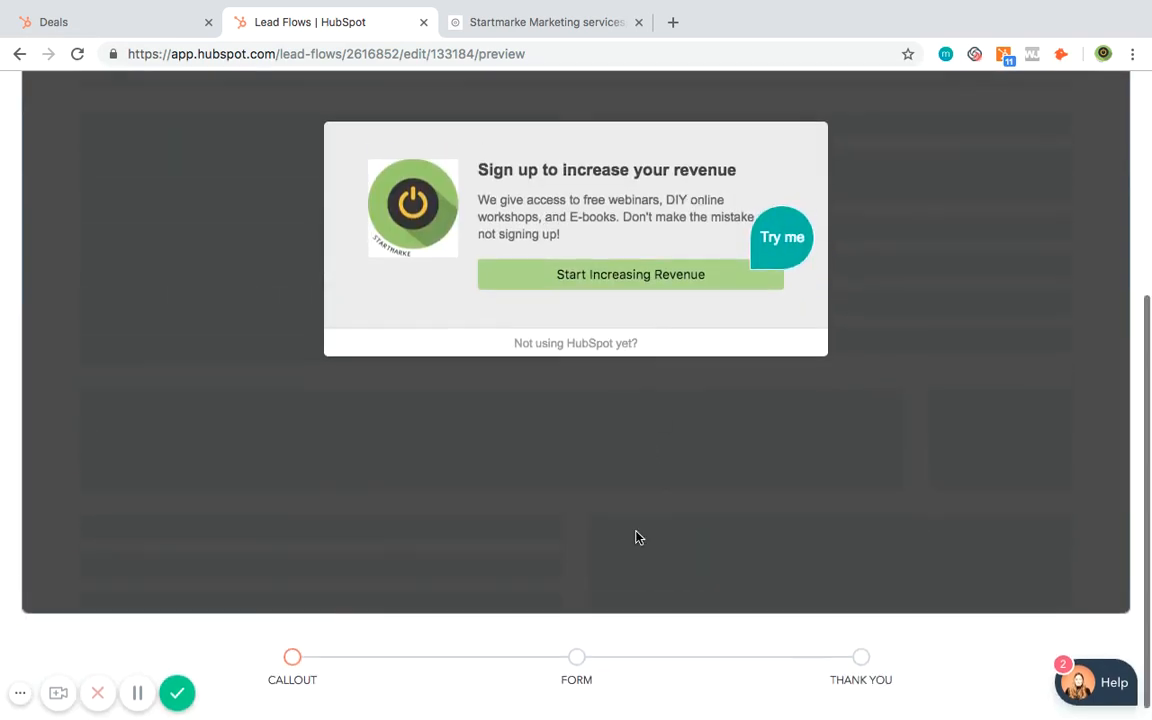
scroll(620, 486, "up", 4)
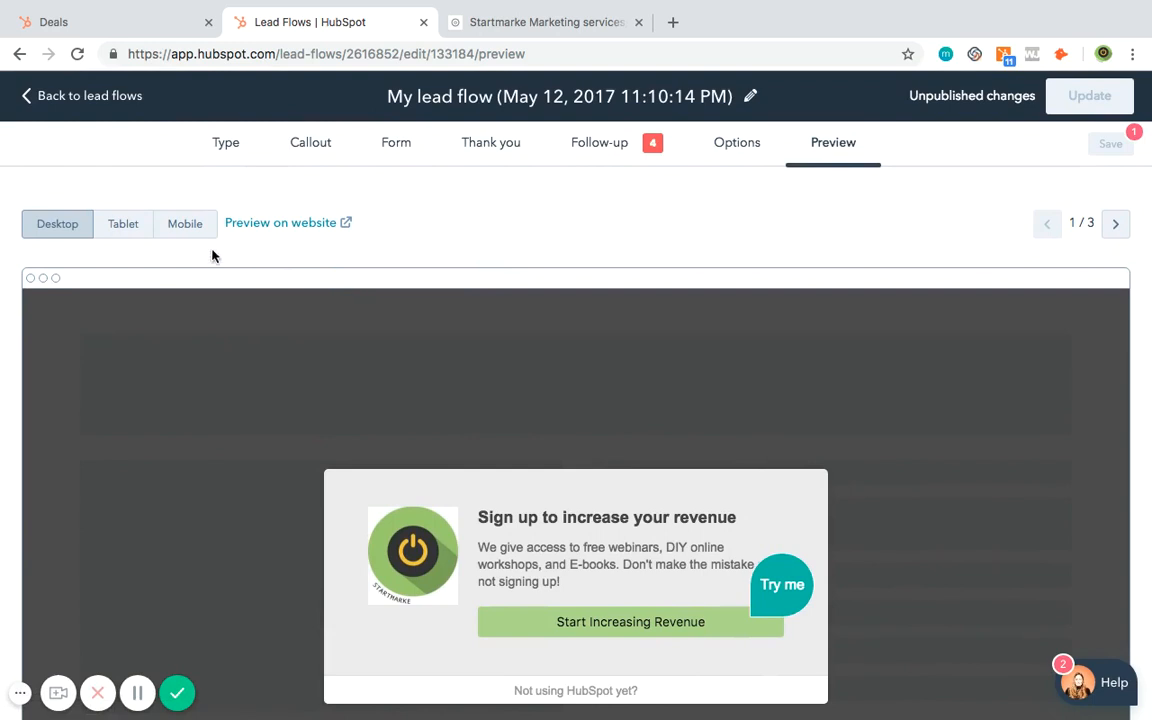
- Preview the lead flow's pop-up at tablet size and at mobile size
left_click(137, 234)
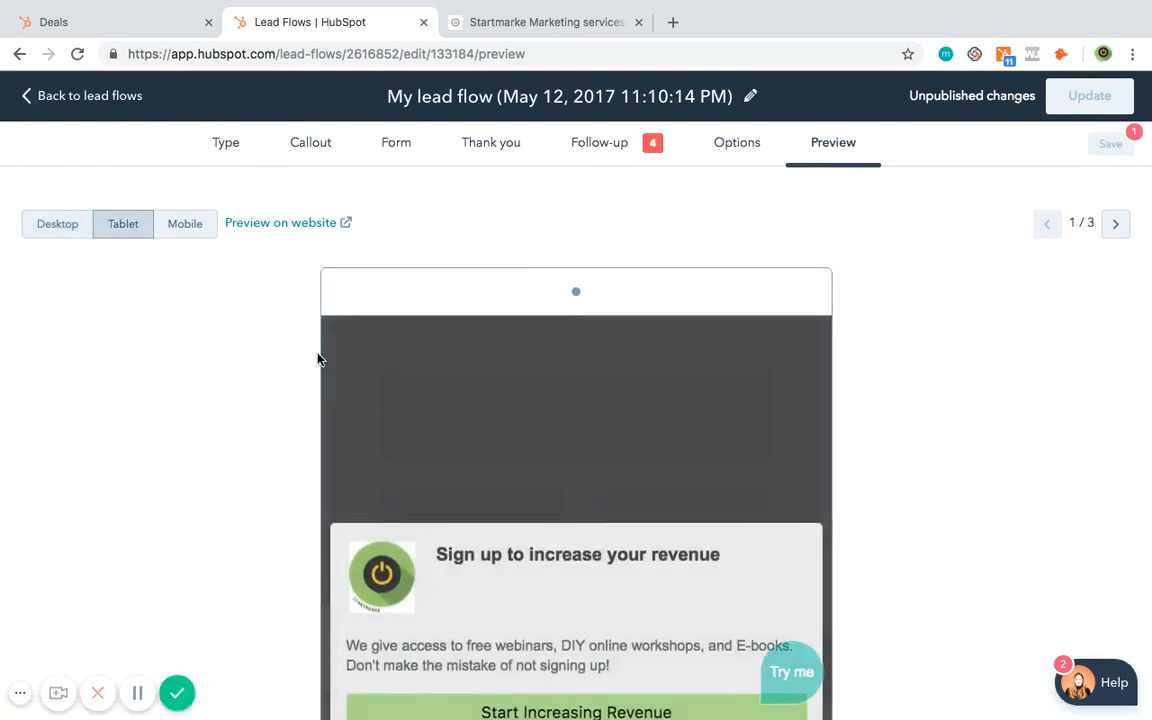
scroll(318, 358, "down", 5)
scroll(318, 358, "up", 5)
left_click(187, 199)
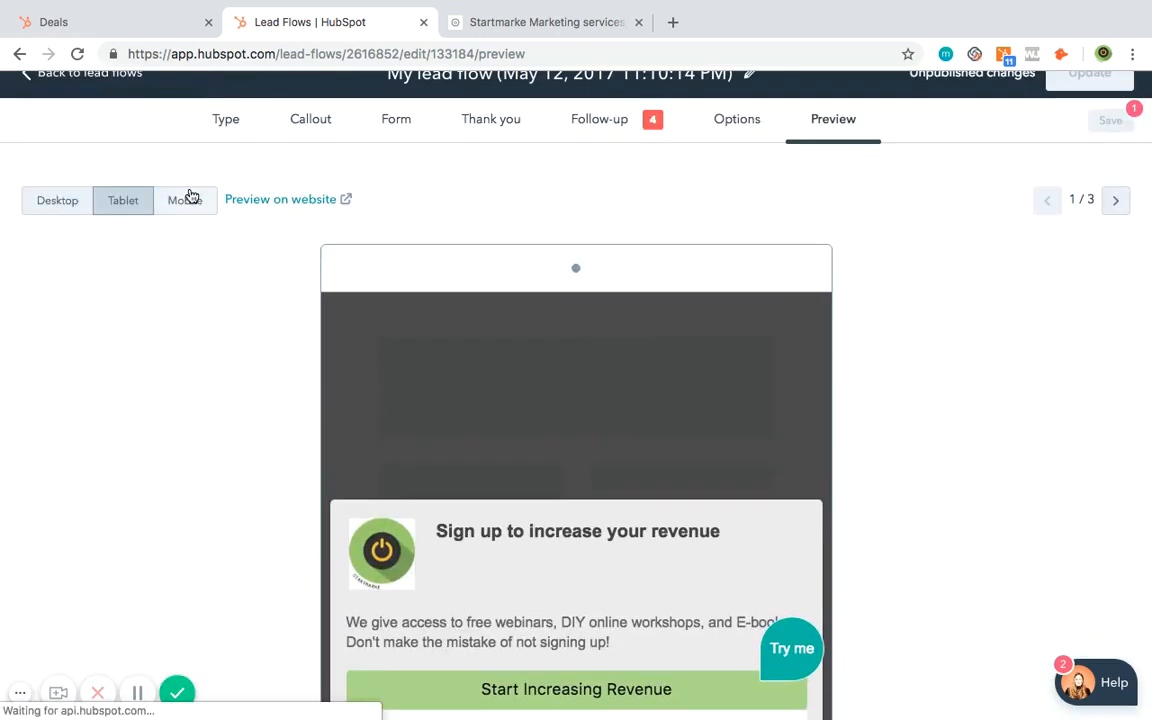
scroll(323, 308, "down", 2)
scroll(360, 452, "up", 3)
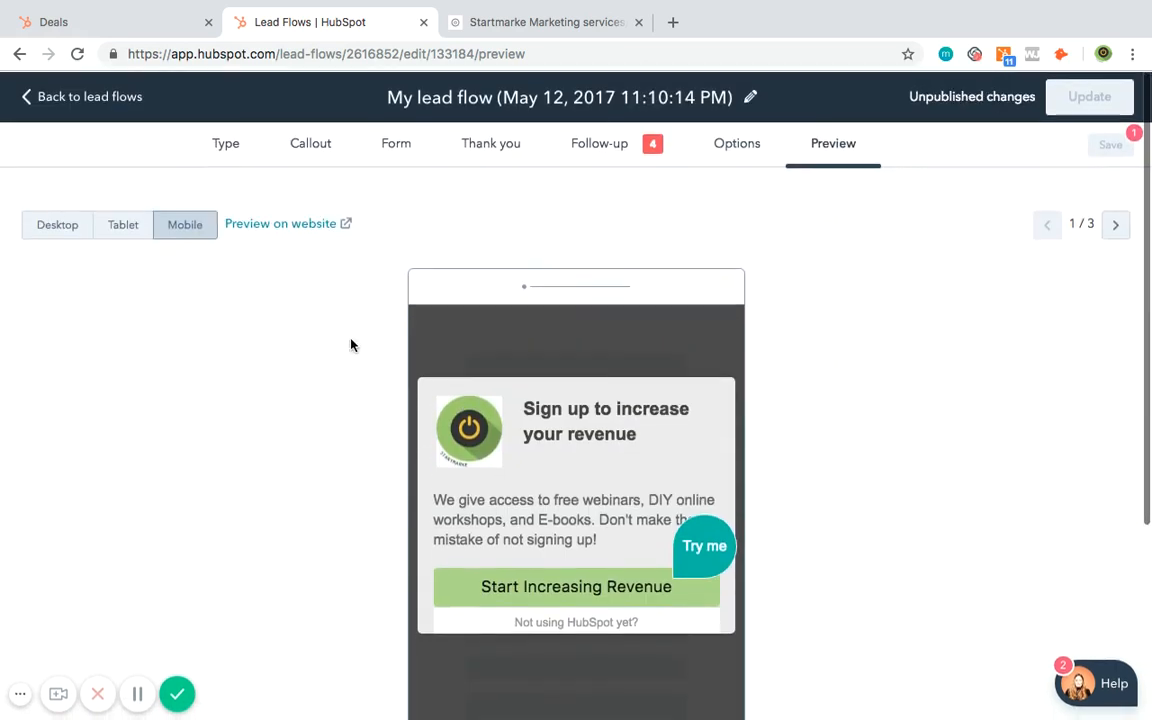
- Preview the lead flow on the live website and close the chat widget covering the pop-up
left_click(325, 224)
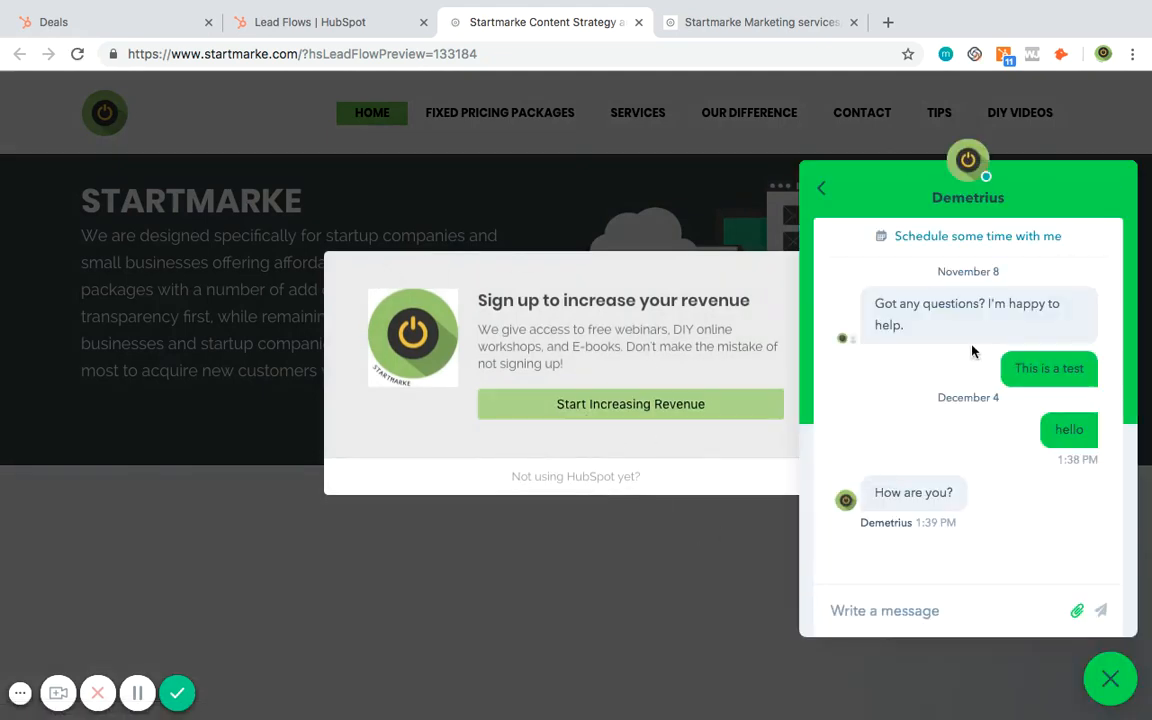
left_click(823, 192)
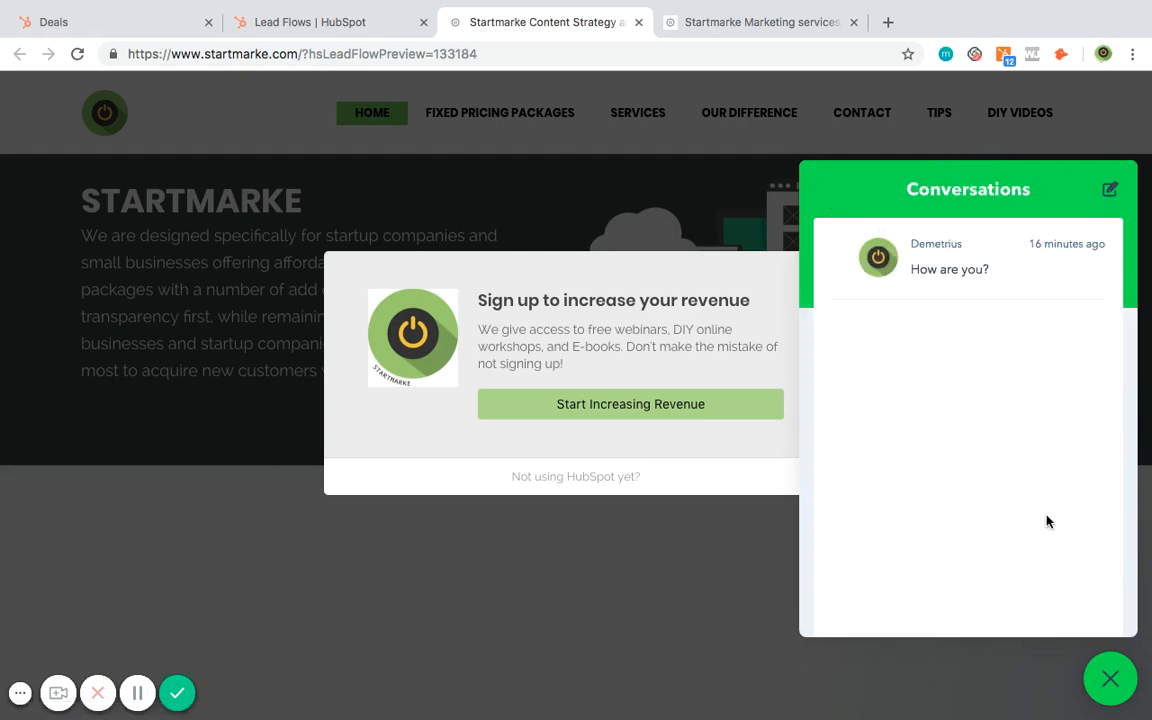
left_click(1108, 670)
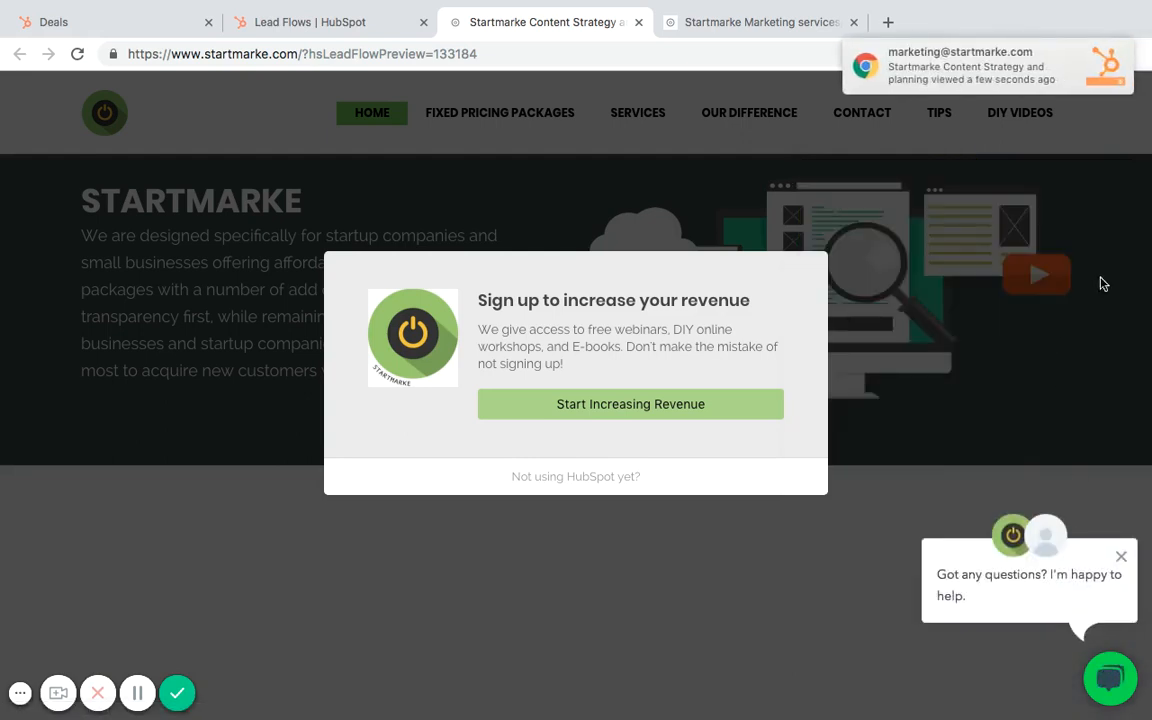
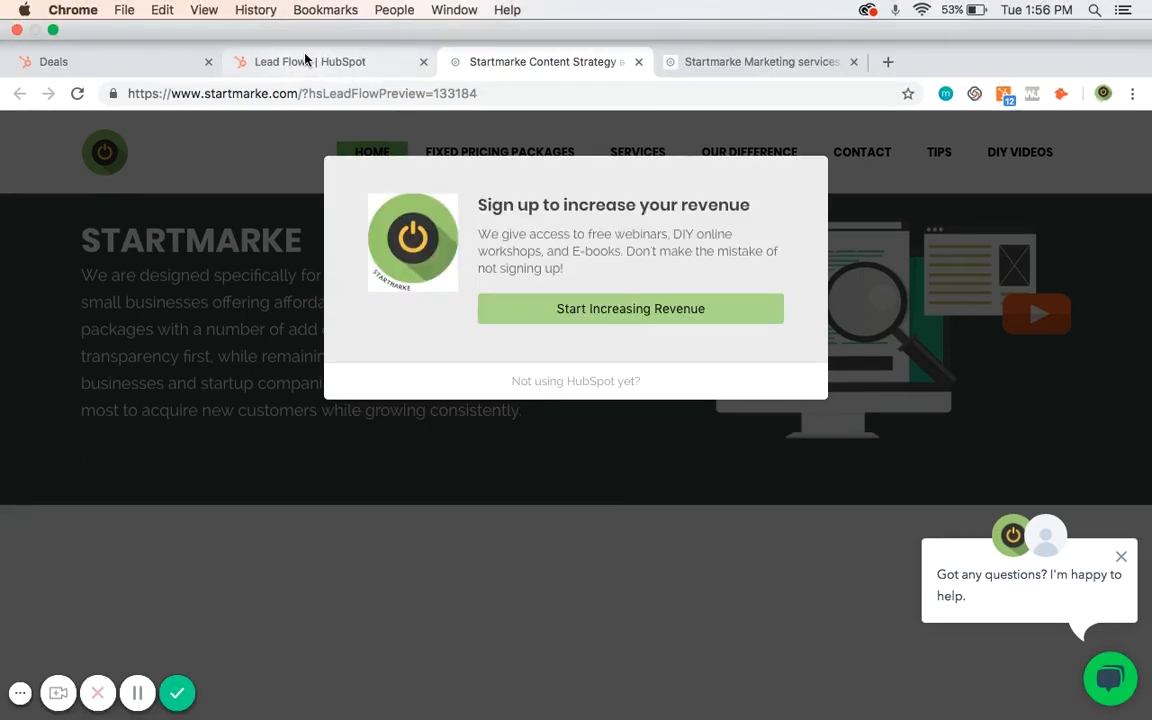
- Go back to the lead flow editor and leave it for the lead flows list without saving the changes
left_click(303, 52)
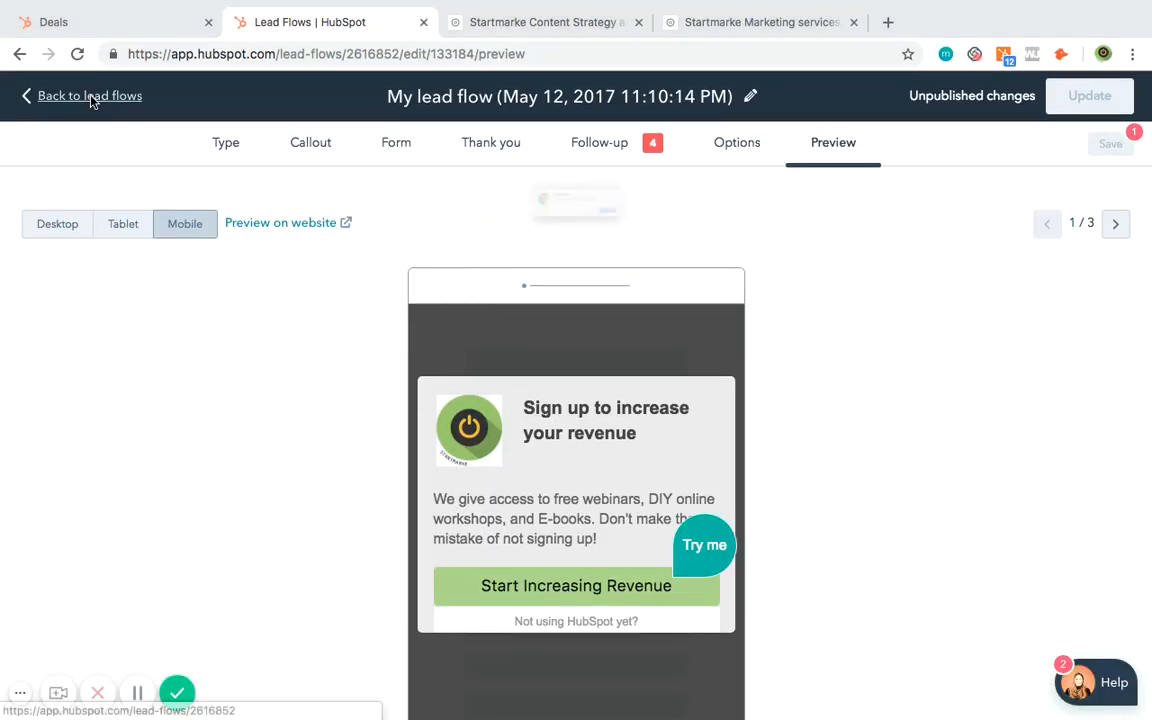
left_click(95, 98)
left_click(738, 245)
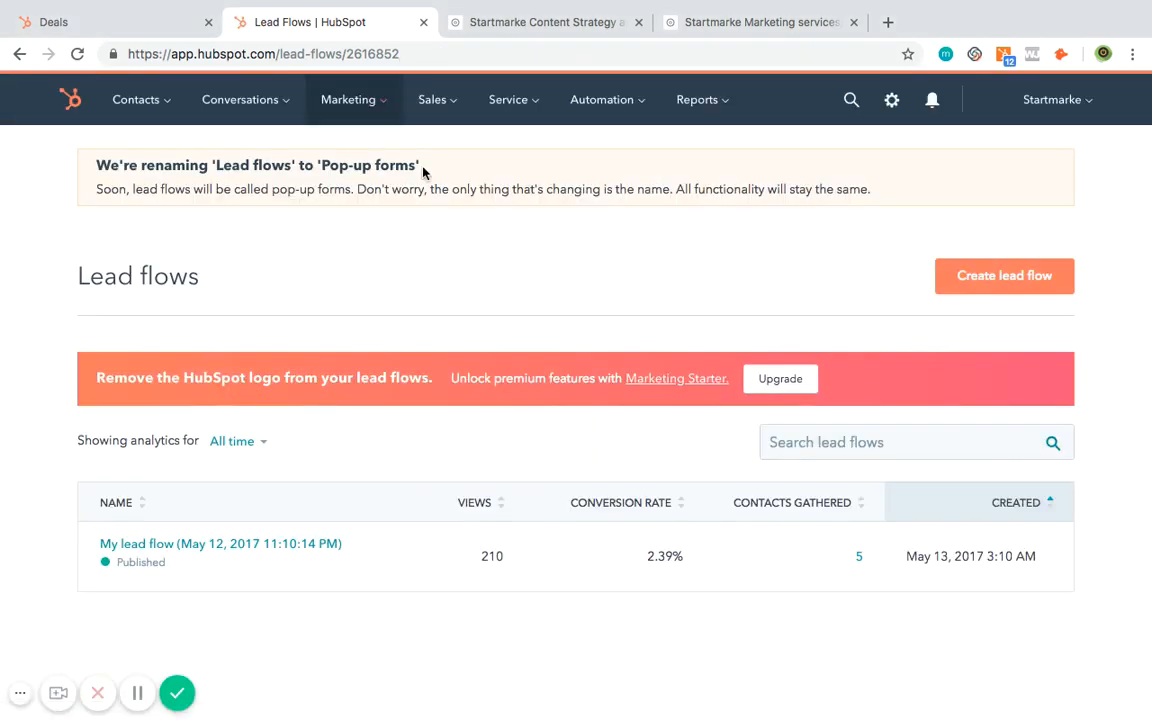
- Open the sales Documents library and look over the uploaded PDFs with their shares and views
mouse_move(441, 117)
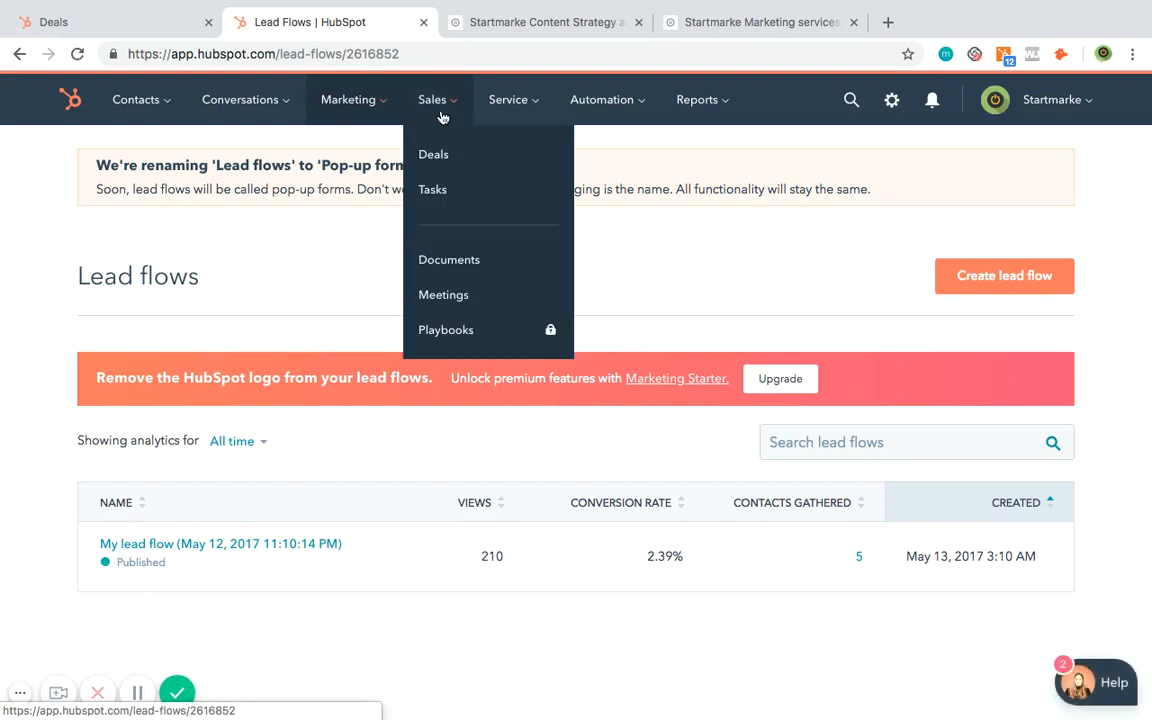
left_click(475, 267)
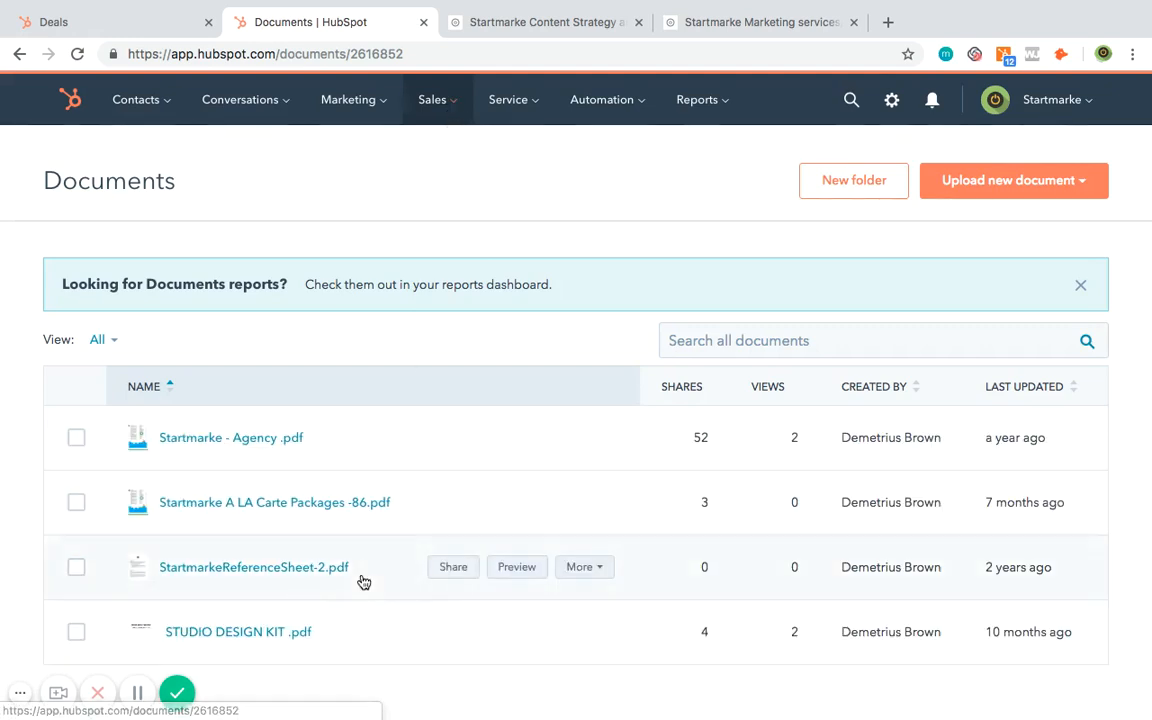
scroll(364, 582, "down", 1)
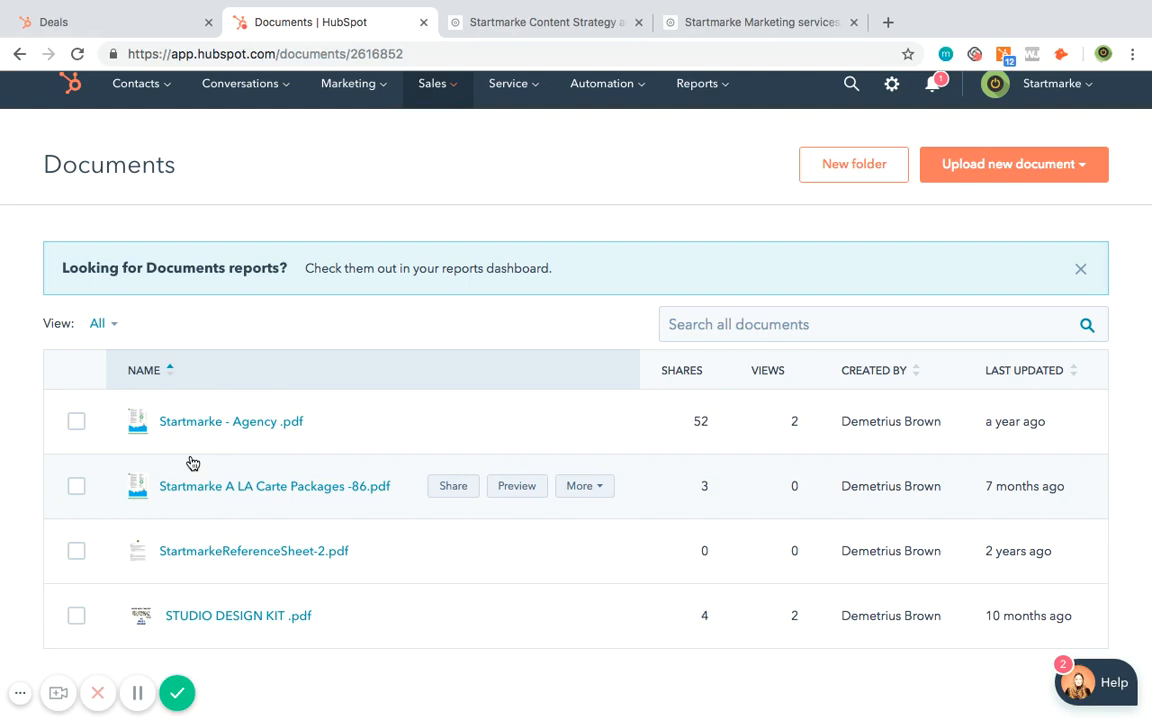
- Open the summary of Startmarke - Agency .pdf, review its shares, visitors and views, and open the document's preview
left_click(198, 424)
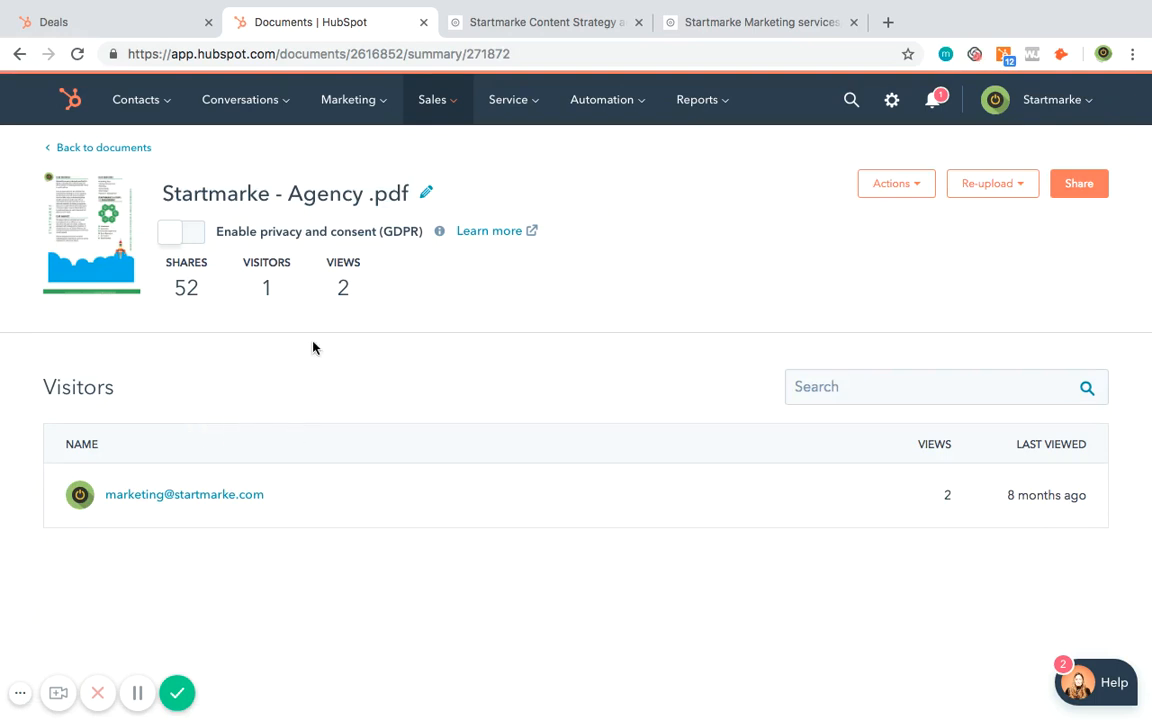
scroll(313, 347, "down", 1)
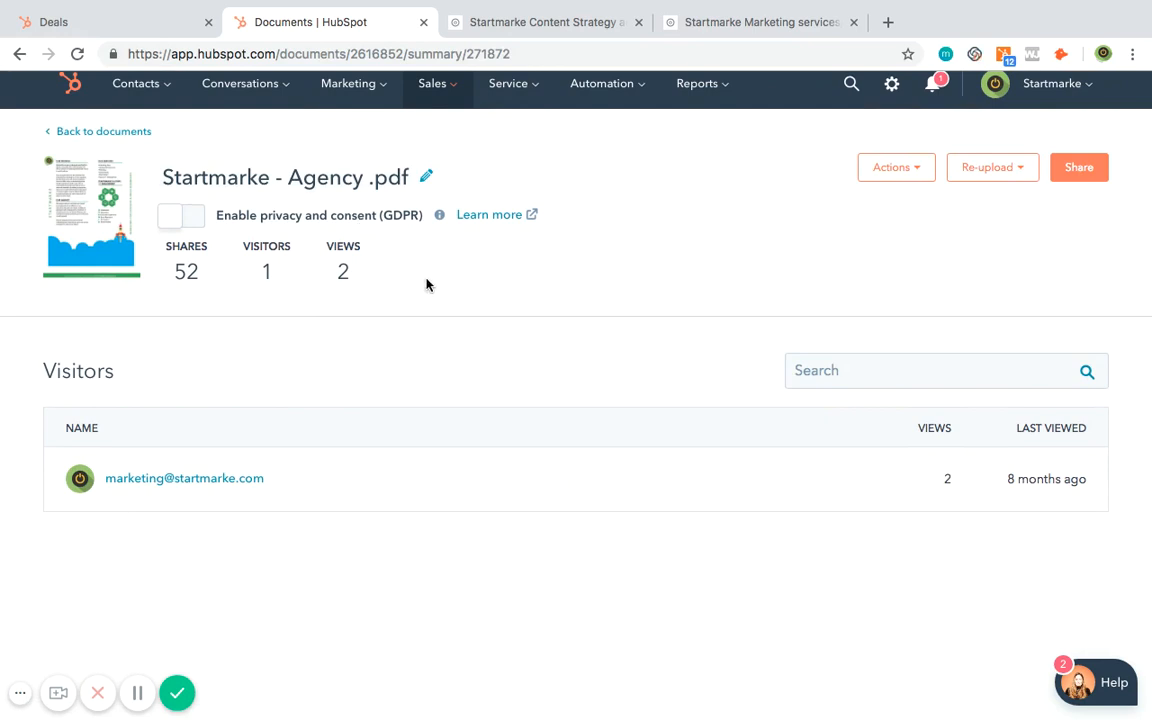
scroll(347, 363, "up", 1)
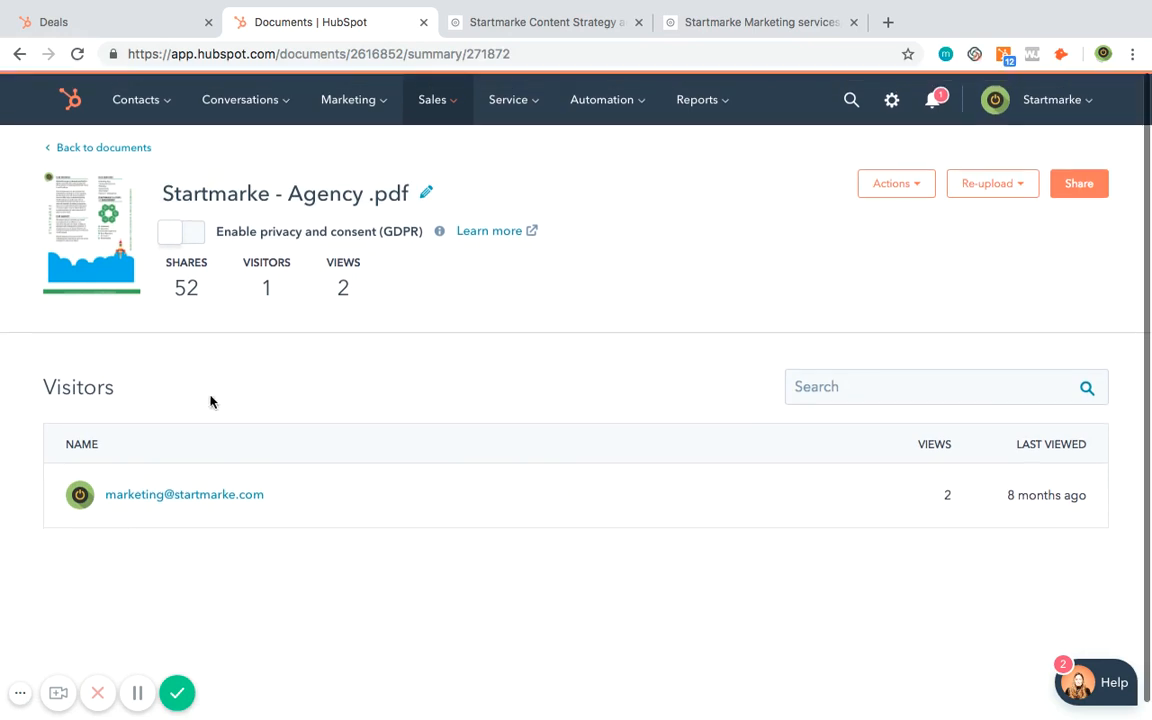
mouse_move(104, 237)
left_click(104, 236)
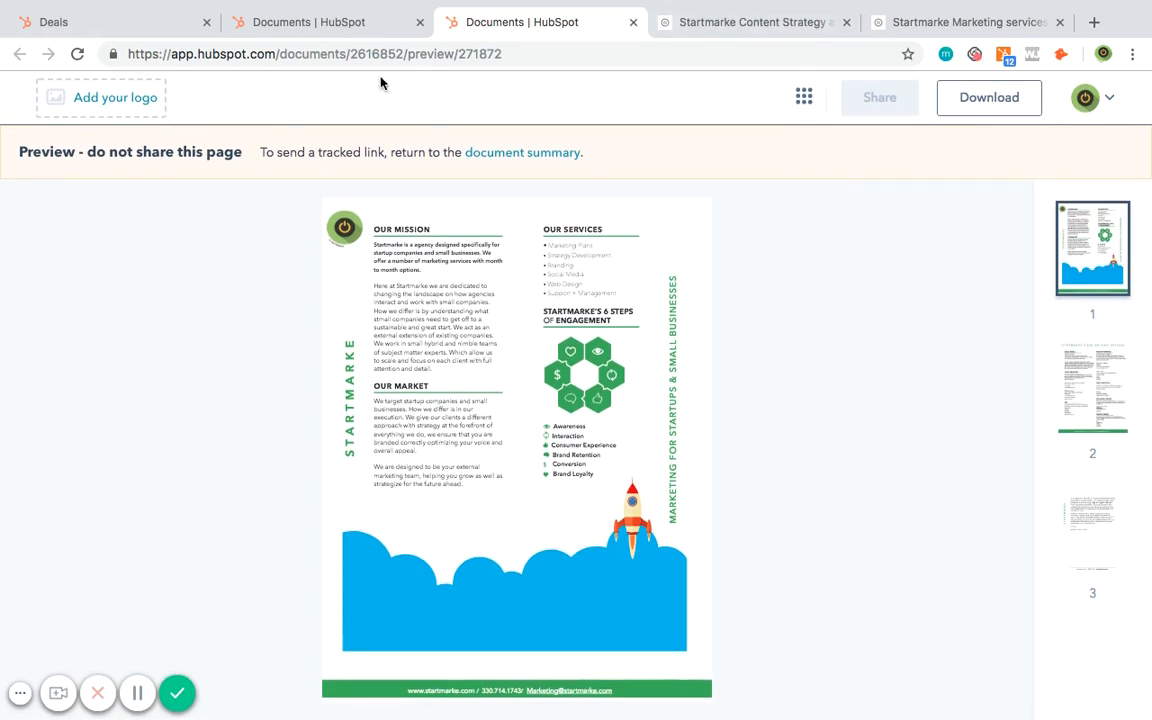
- Close the document preview, open the sales Tasks list and check the tasks due today
left_click(634, 22)
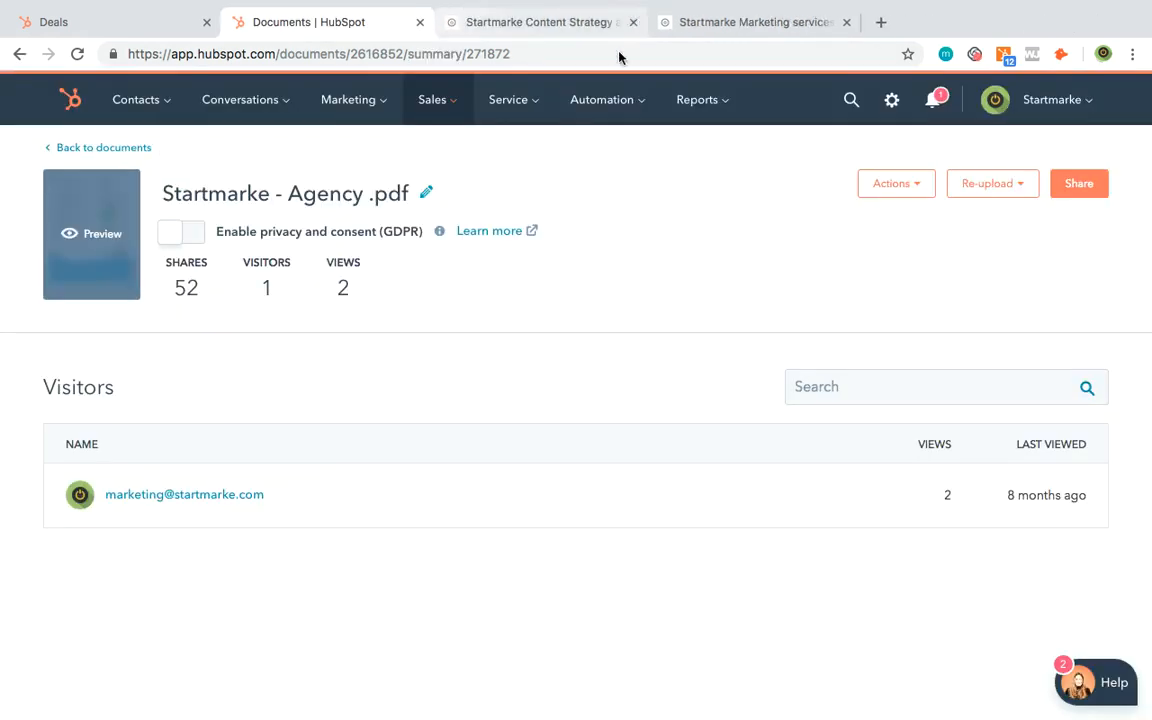
left_click(431, 110)
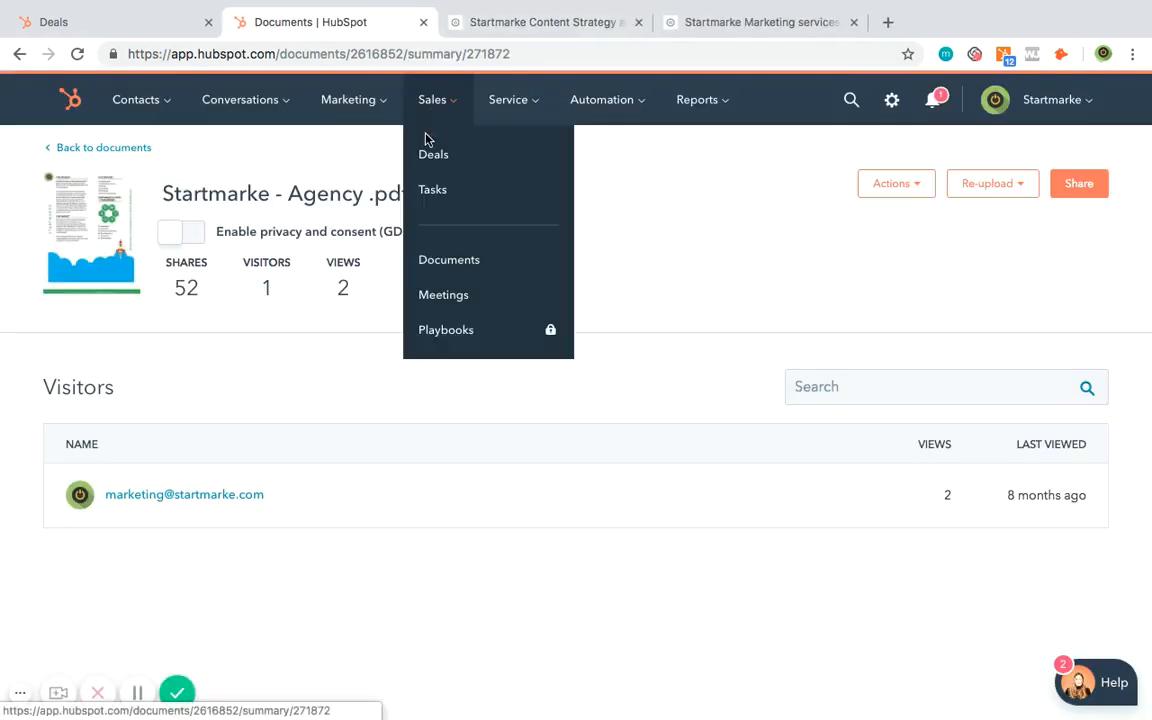
left_click(435, 189)
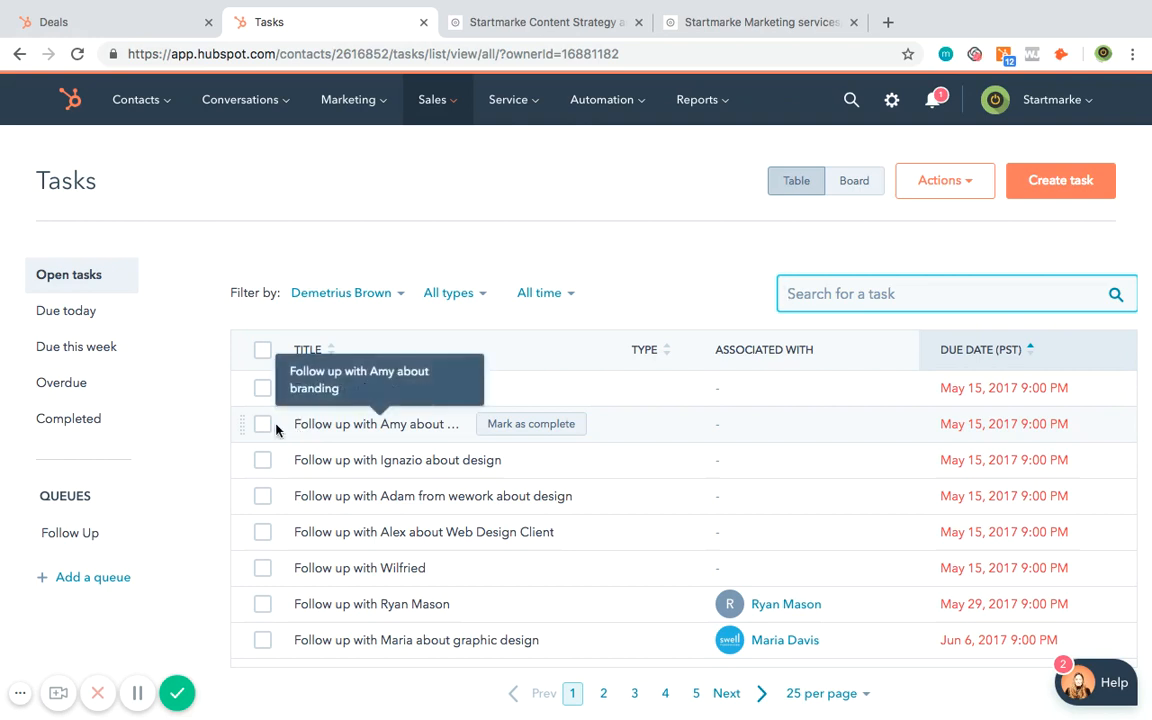
left_click(68, 318)
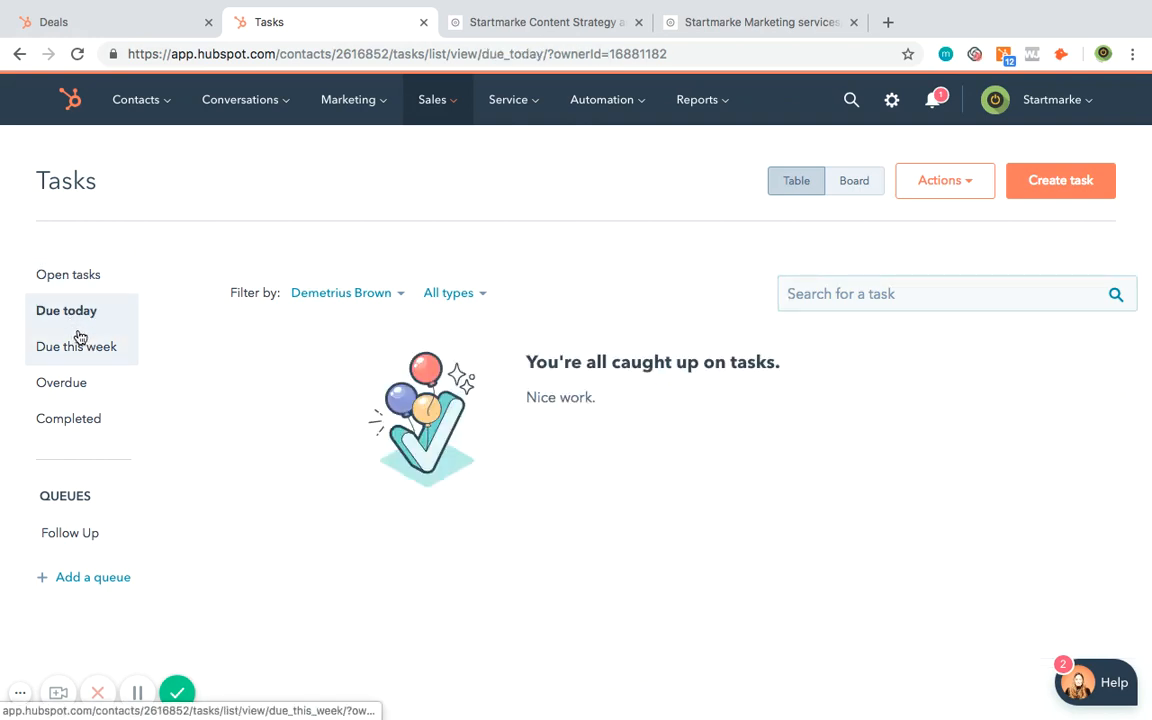
- Mark the "Follow up with client about web design." task among those due this week as completed
left_click(80, 340)
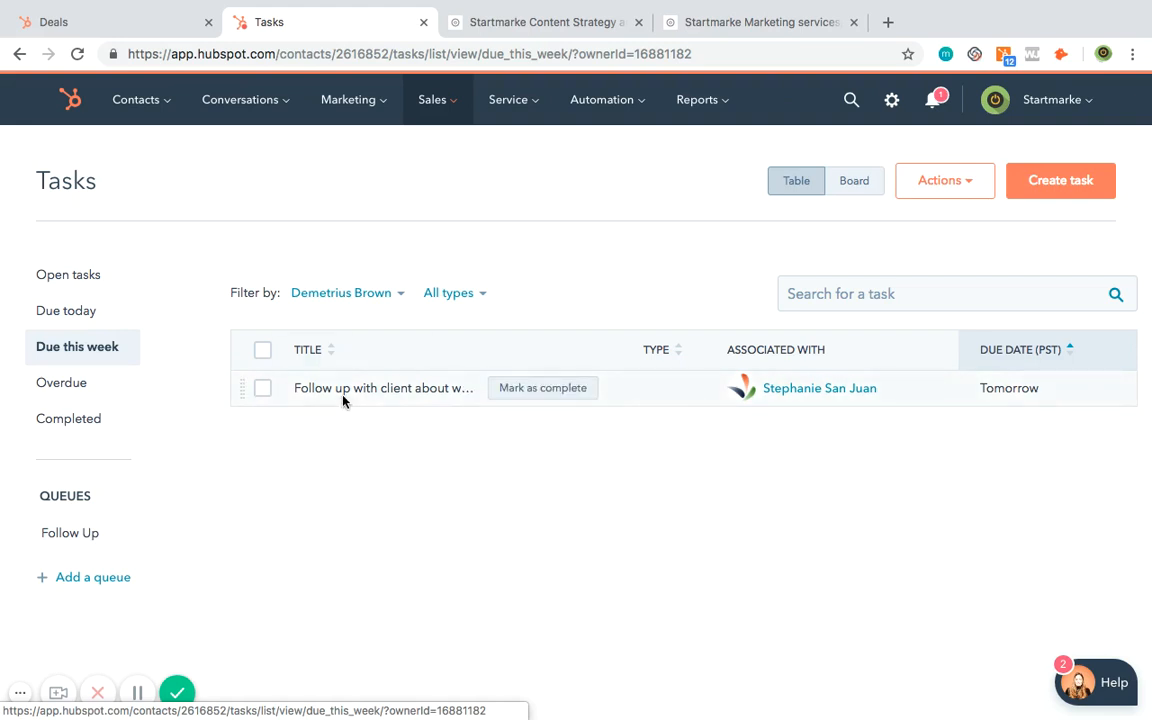
left_click(262, 388)
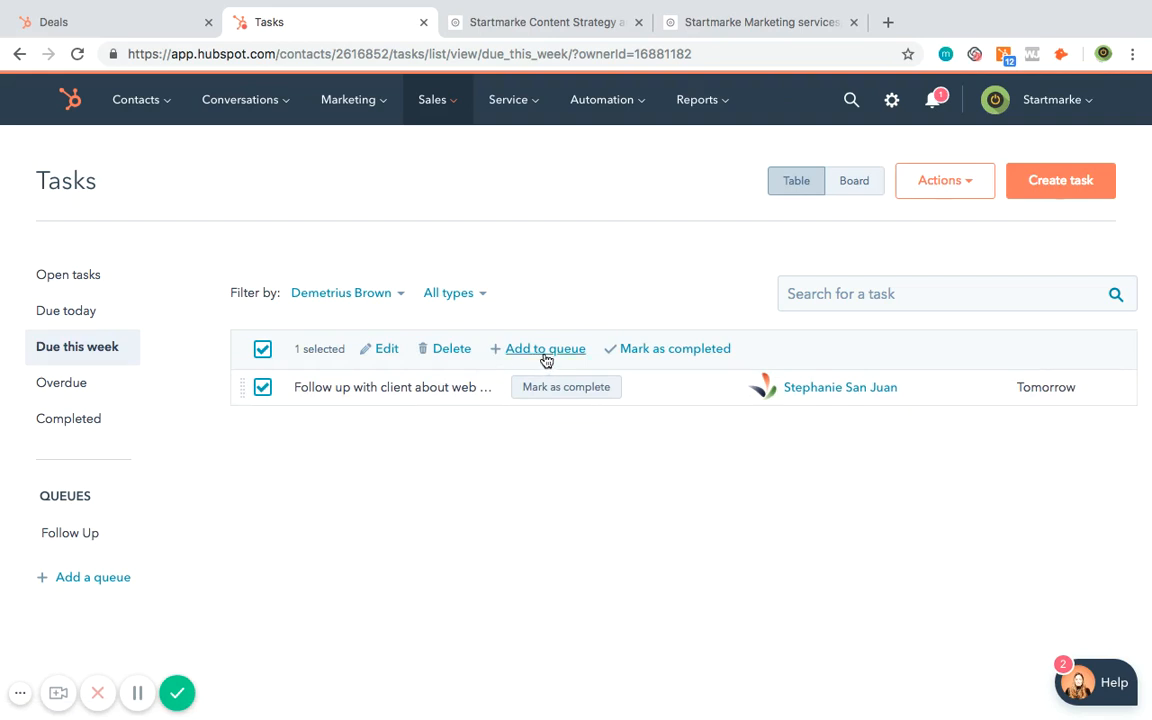
left_click(651, 350)
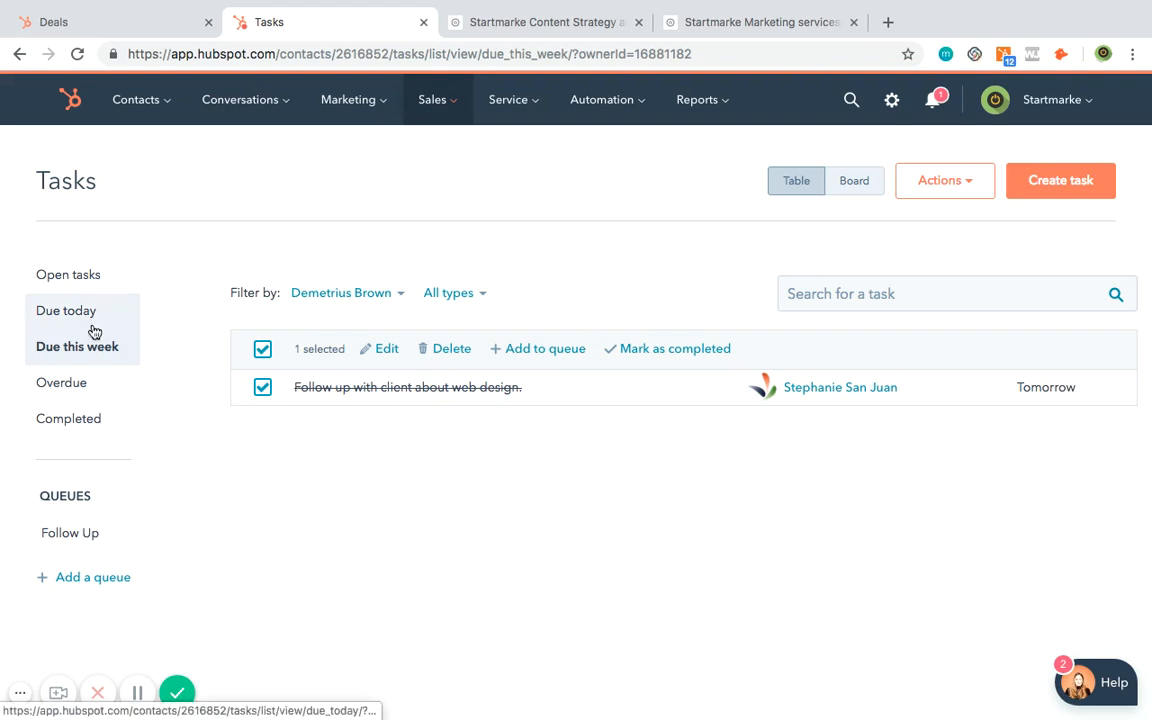
- Review the overdue tasks and the completed tasks with their associated contacts and due dates
left_click(73, 384)
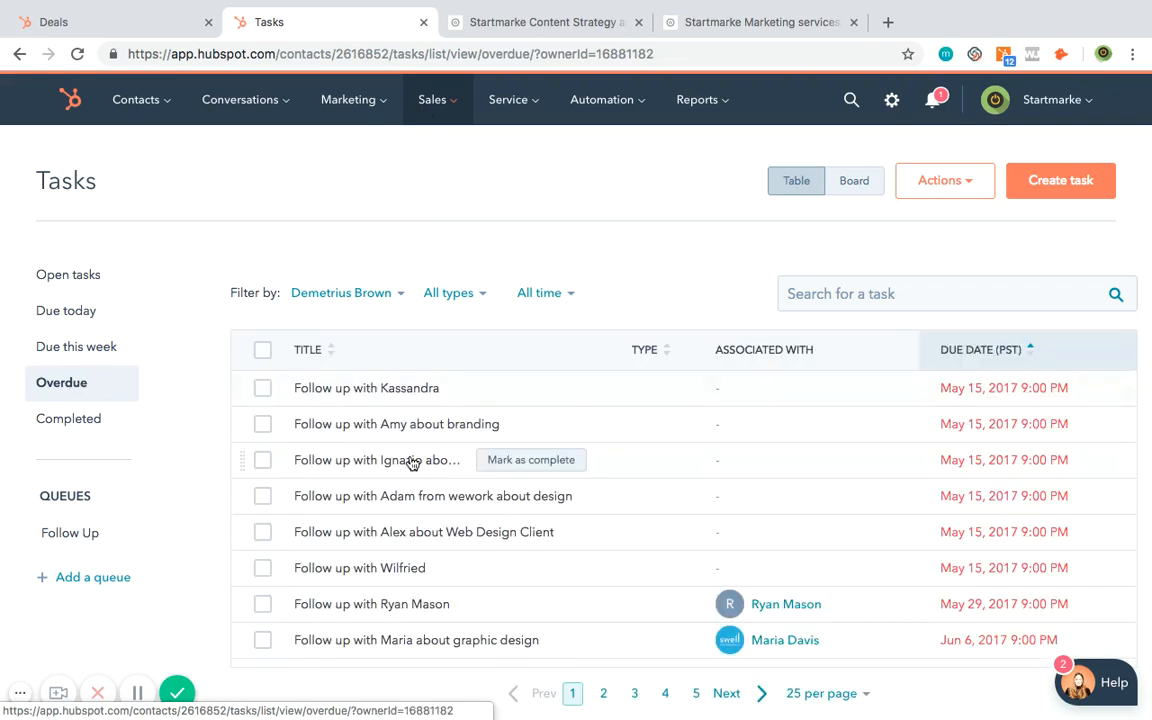
scroll(412, 462, "down", 10)
left_click(62, 435)
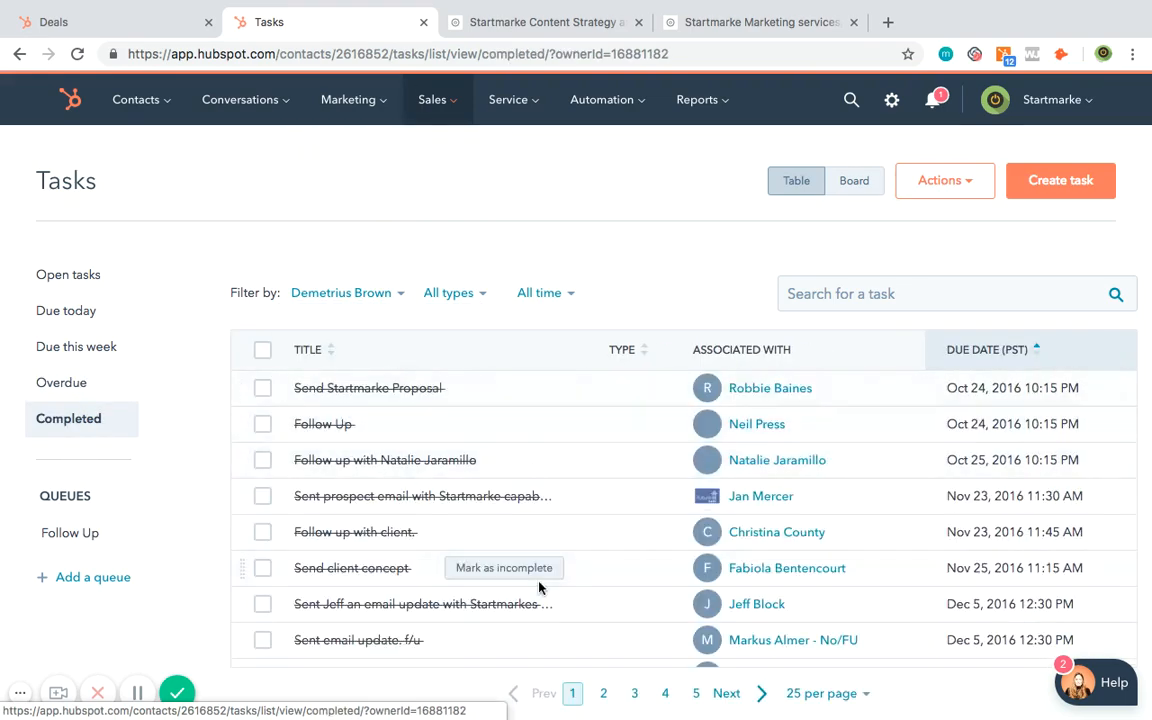
scroll(542, 540, "down", 10)
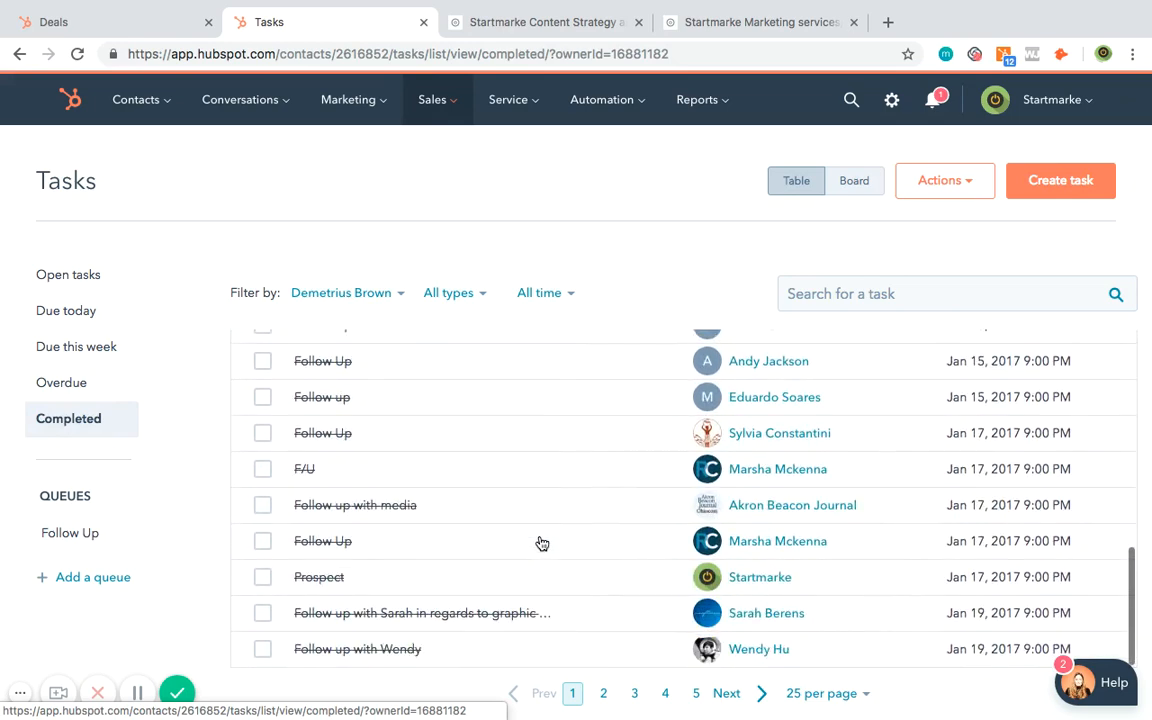
scroll(540, 542, "up", 10)
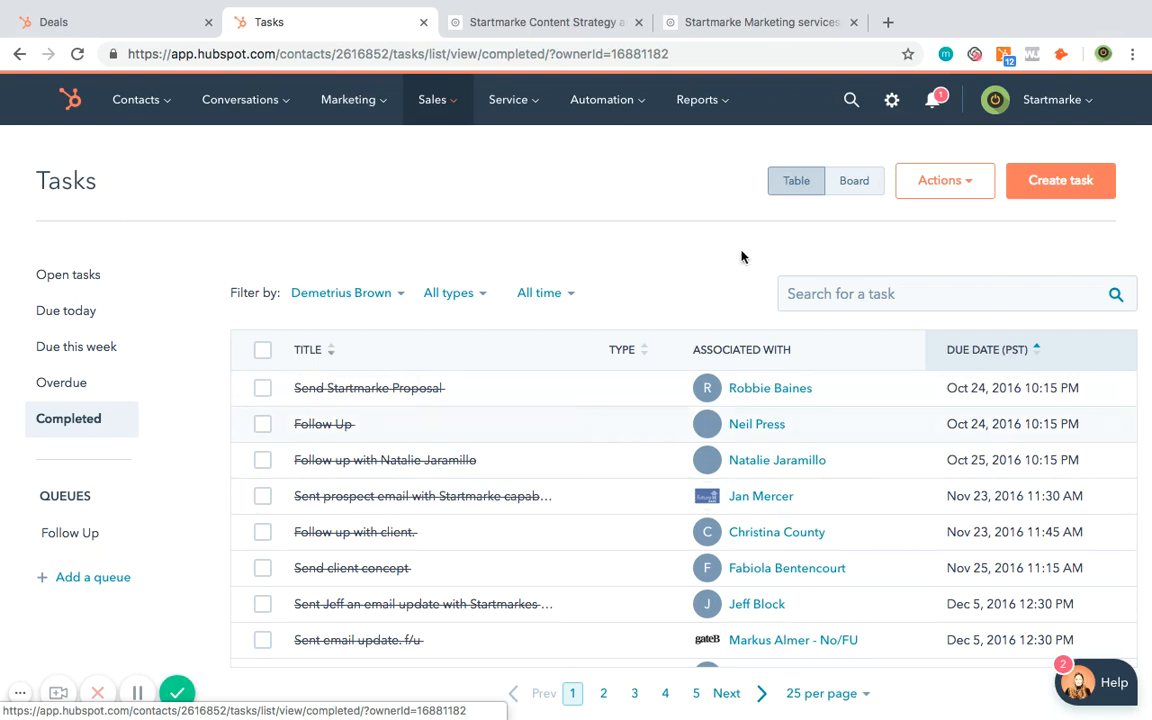
- Show the open tasks as a board and move the first Not Started task and the Waiting task to Completed
left_click(852, 181)
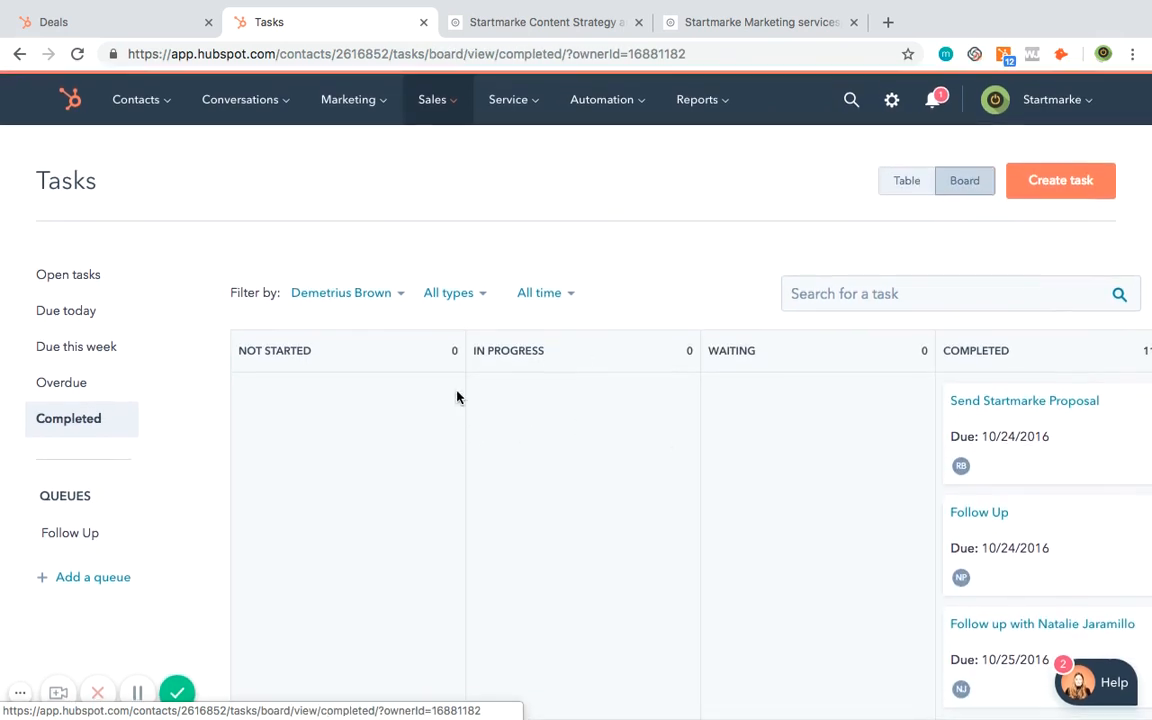
left_click(104, 281)
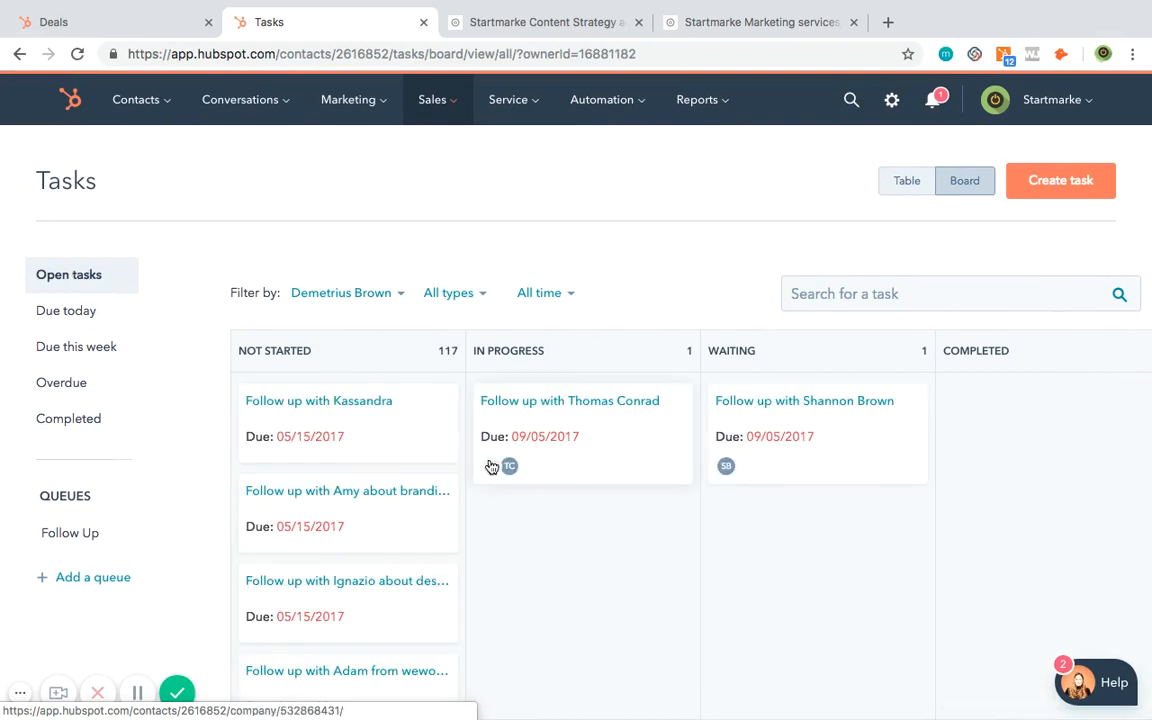
left_click_drag(370, 395, 1000, 432)
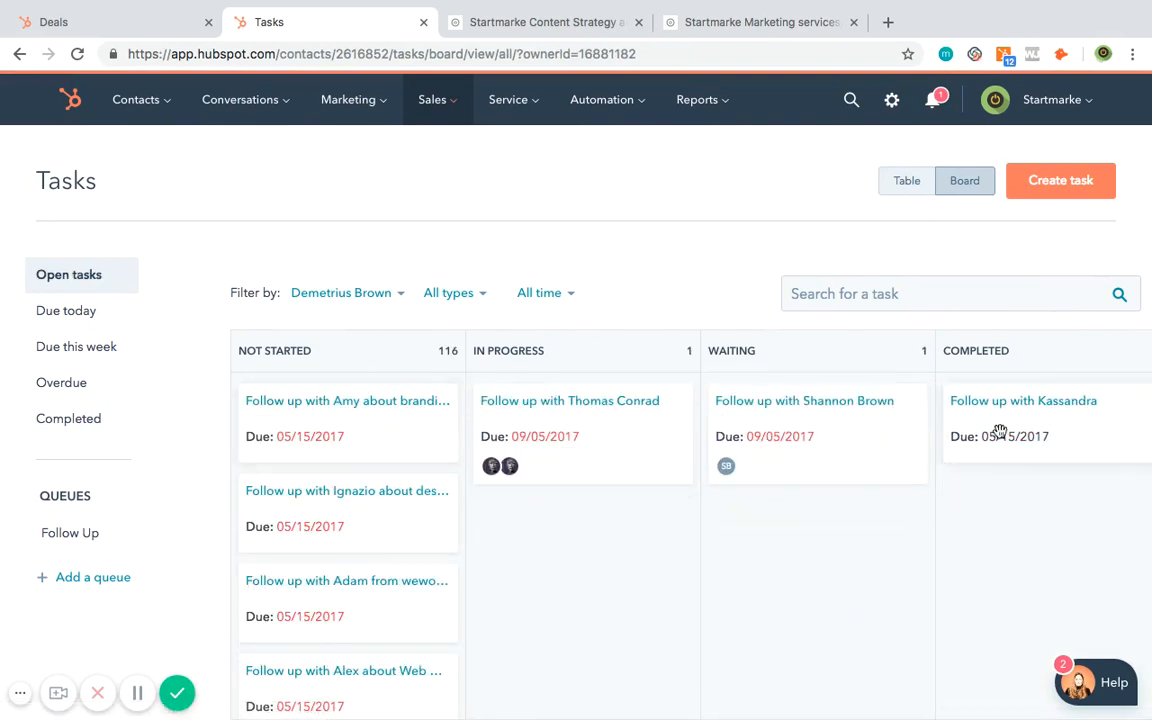
left_click_drag(856, 452, 1000, 460)
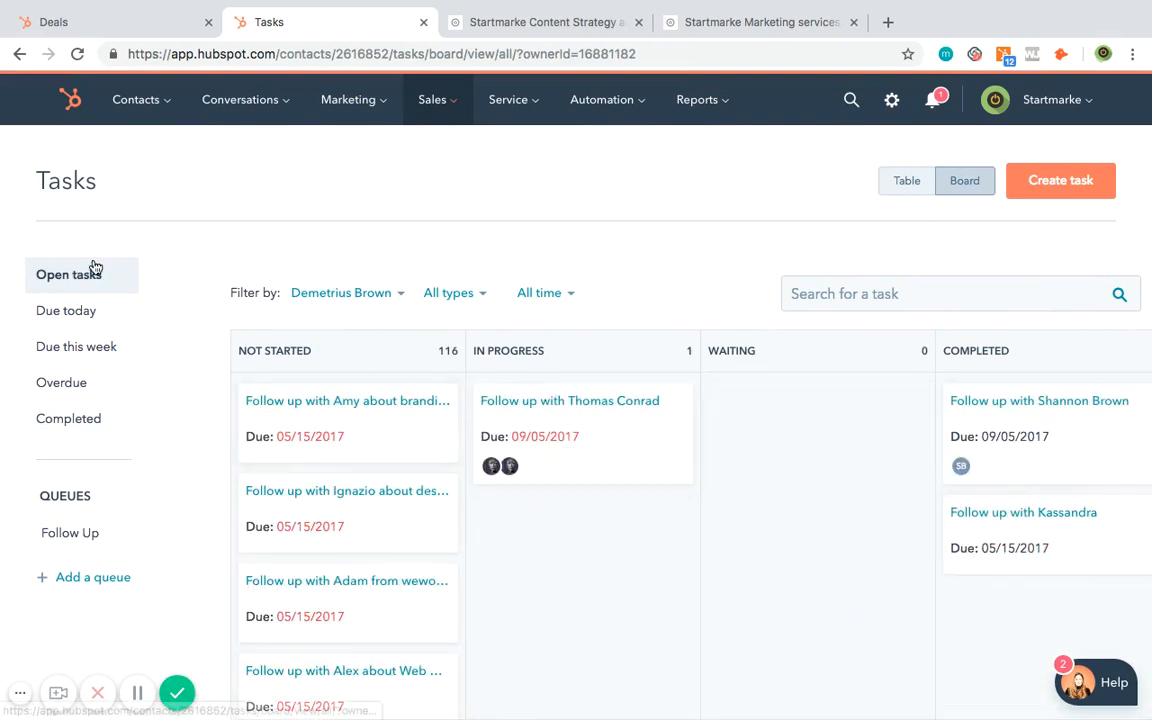
- Open the sales Meetings list and examine the available dates and times on the default meeting's booking page
left_click(432, 100)
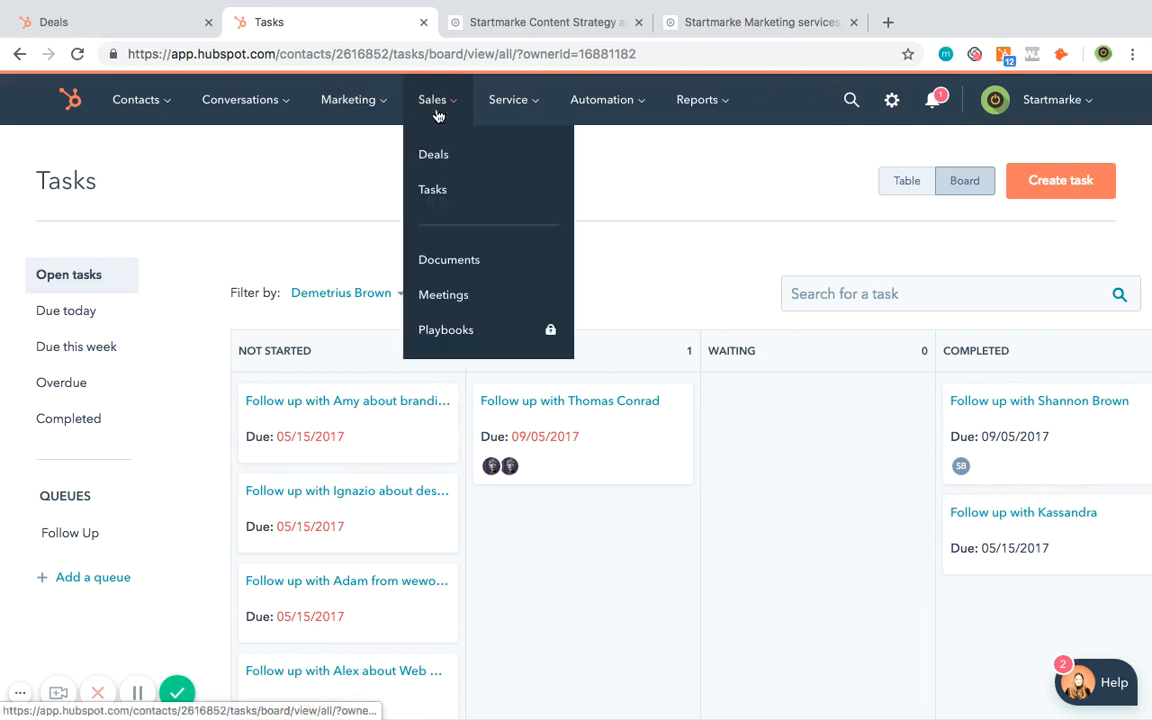
left_click(476, 298)
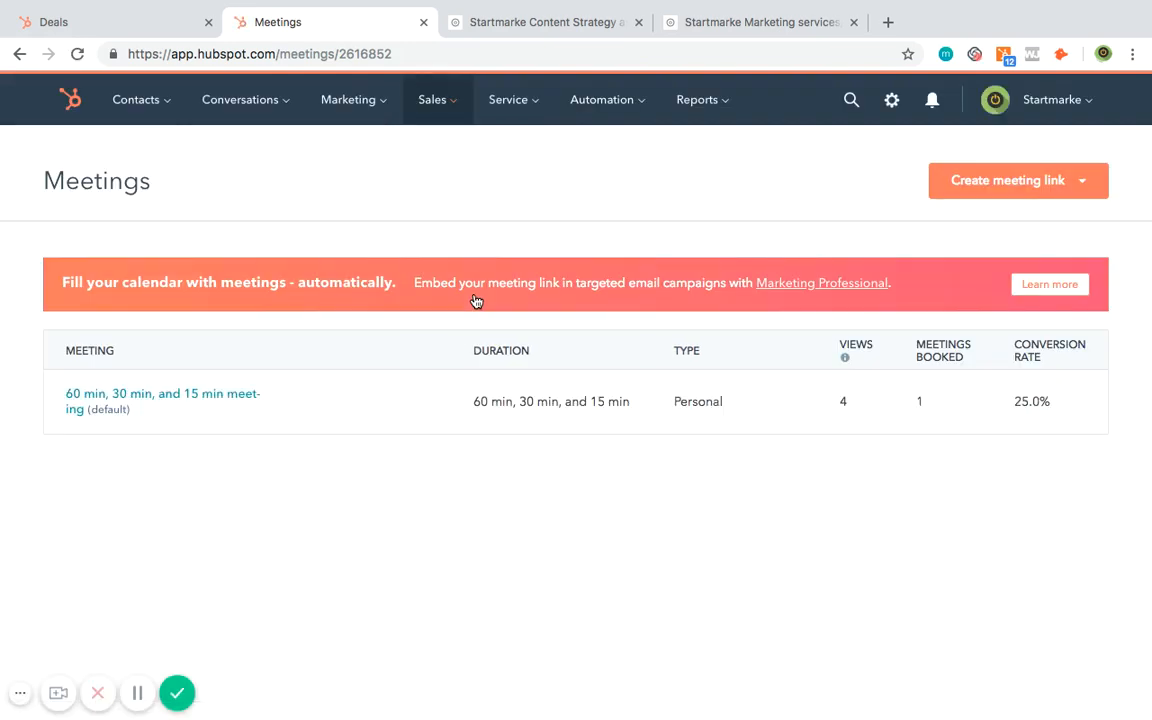
left_click(247, 401)
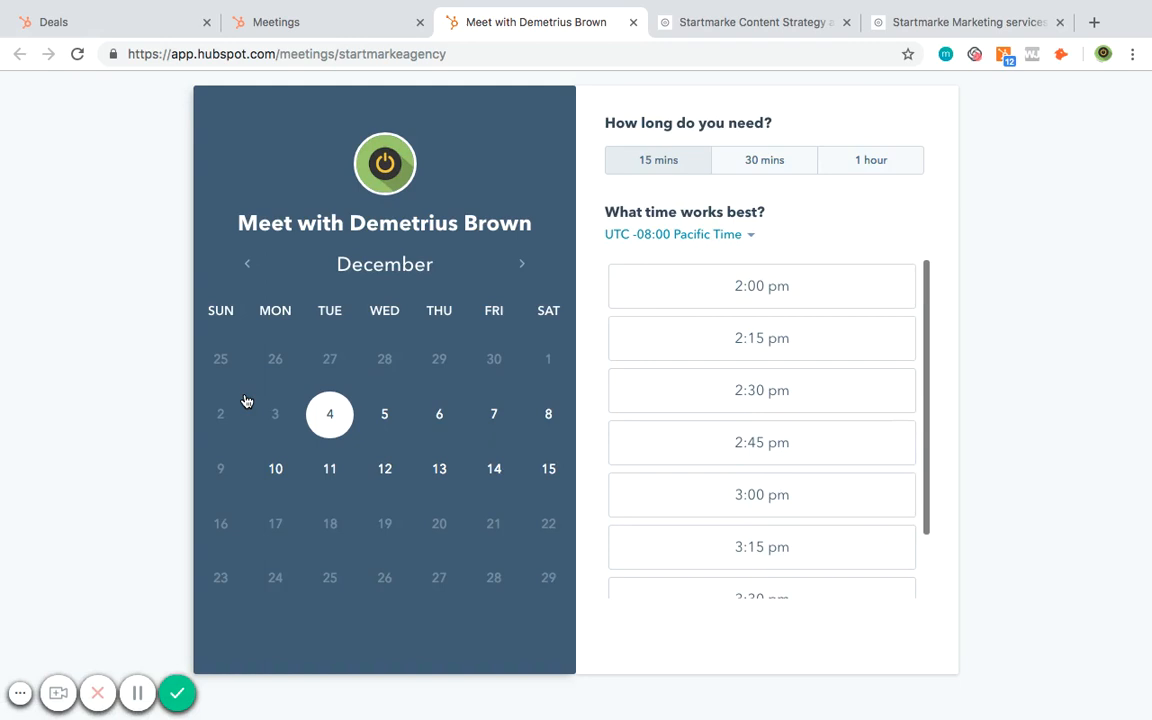
scroll(772, 345, "down", 2)
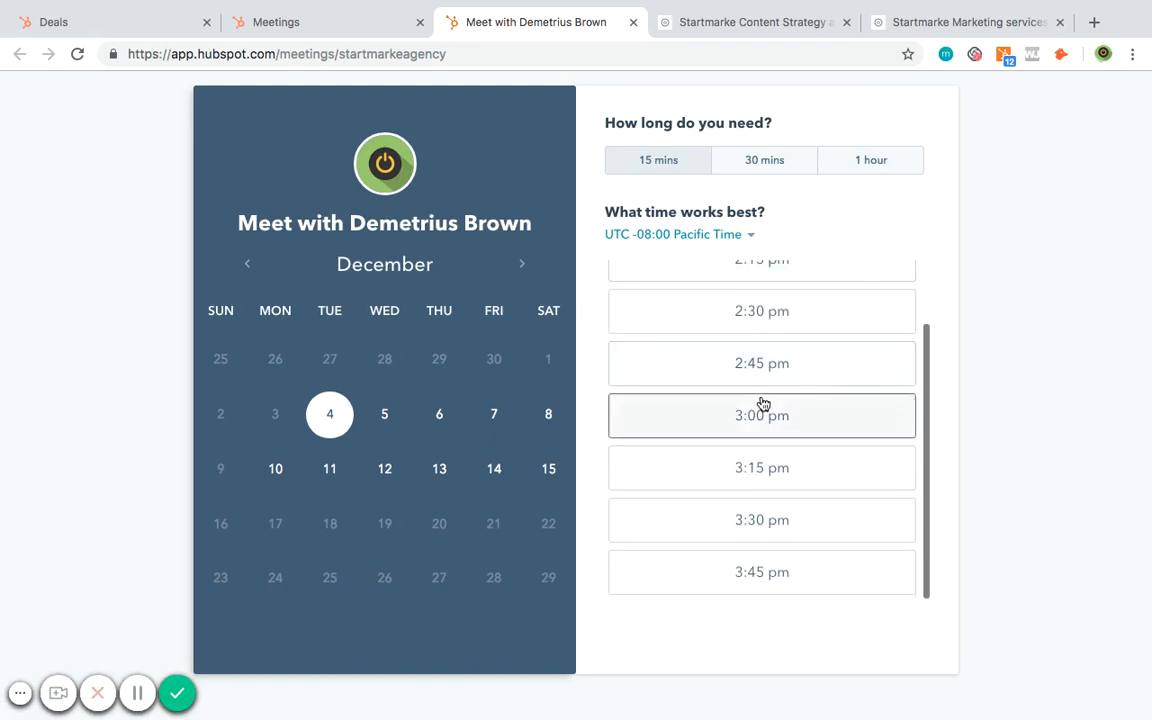
scroll(763, 403, "up", 2)
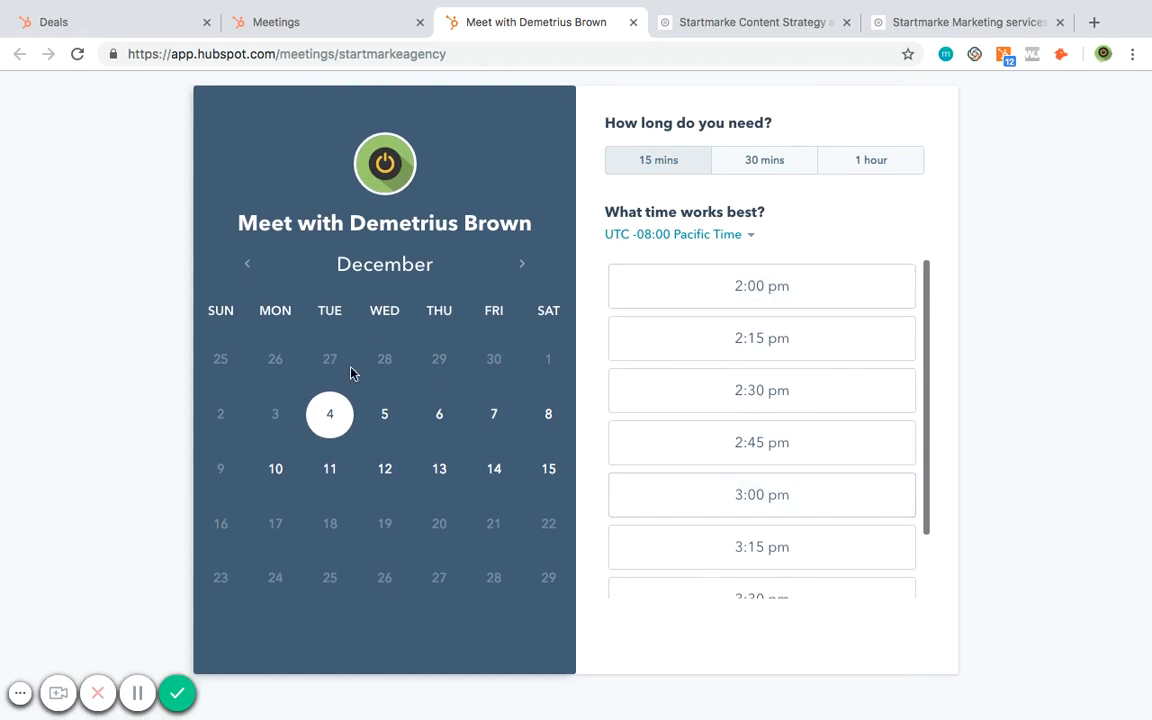
scroll(700, 348, "down", 1)
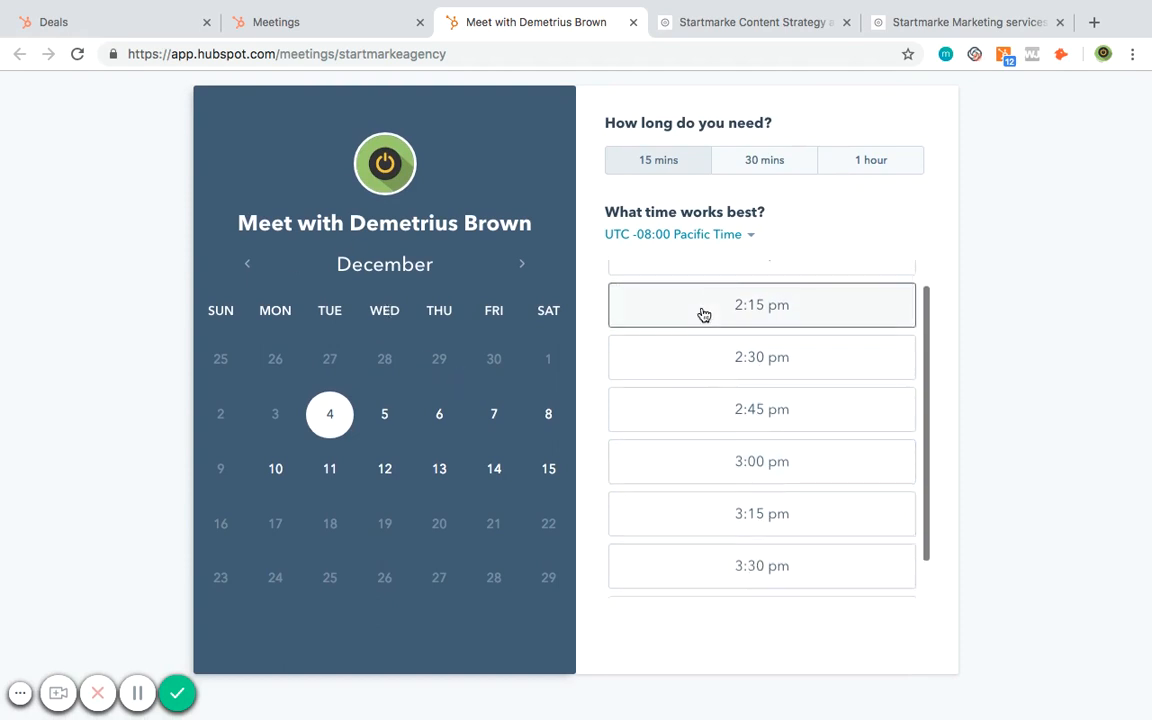
- Compare the booking slots for 30 mins, 1 hour and 15 mins, and close the booking page
left_click(750, 167)
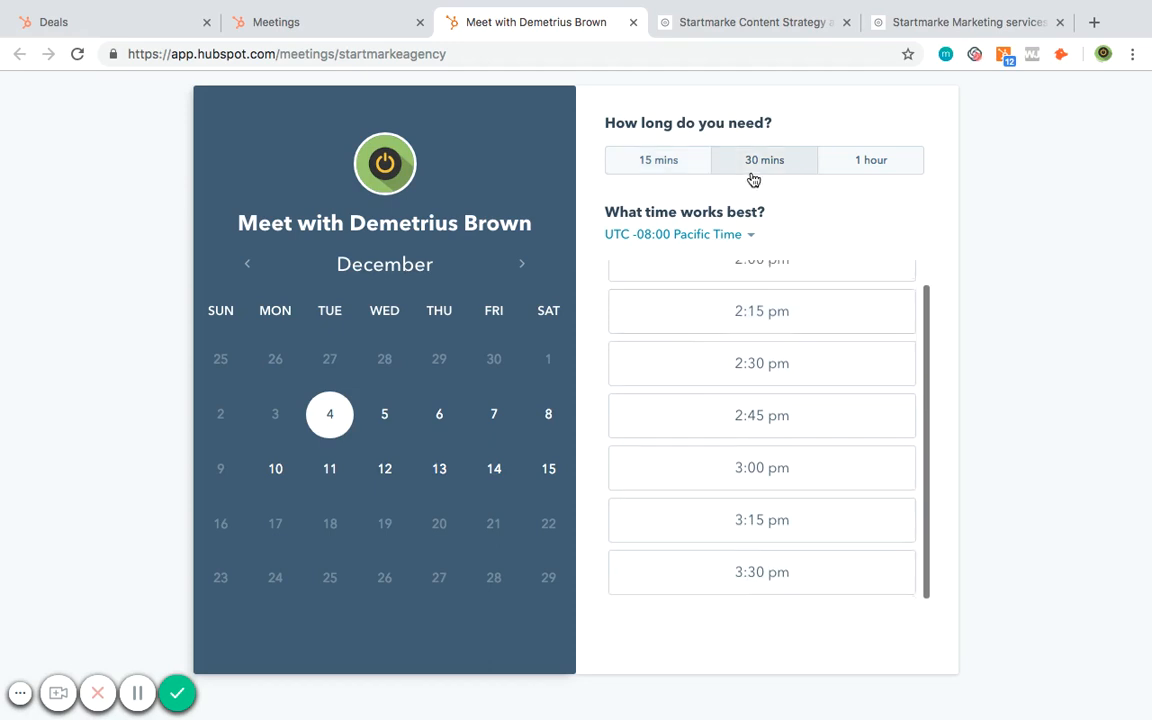
left_click(874, 162)
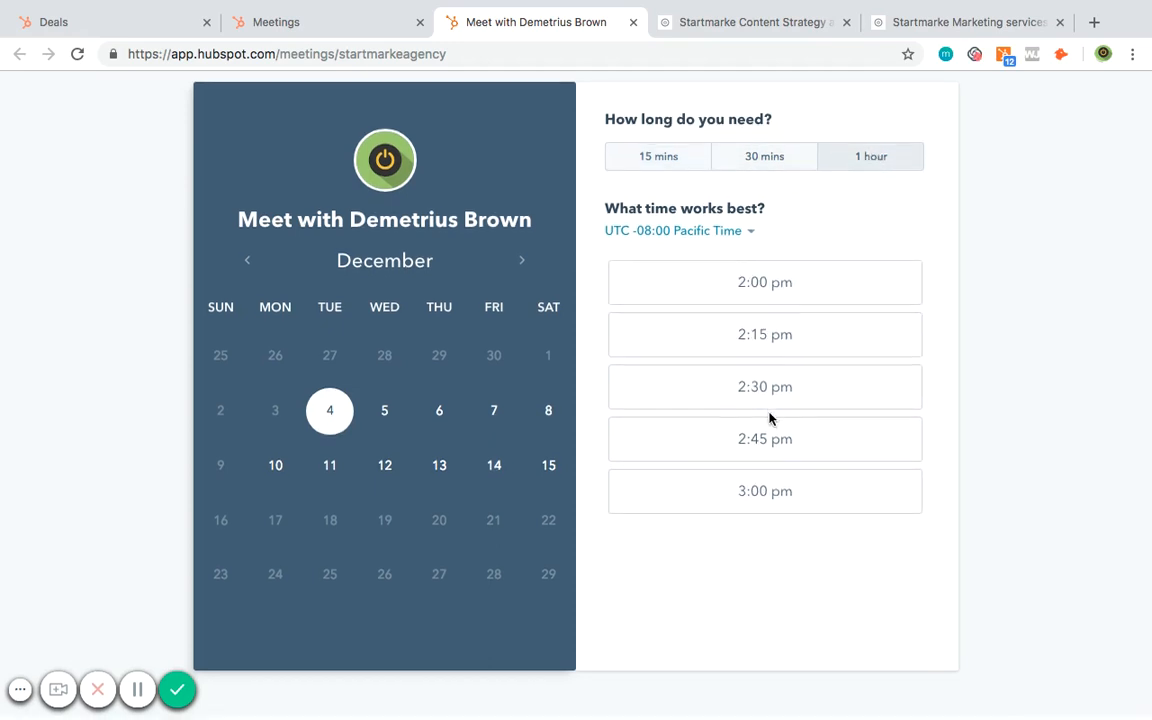
left_click(684, 162)
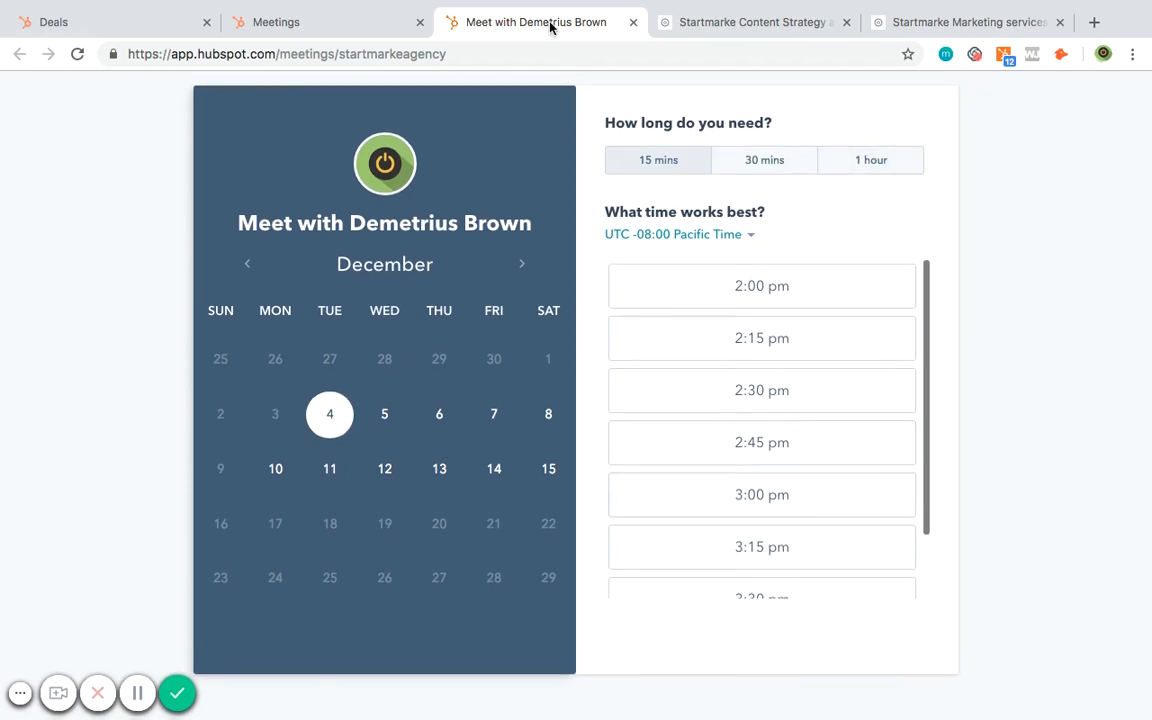
key("super+w")
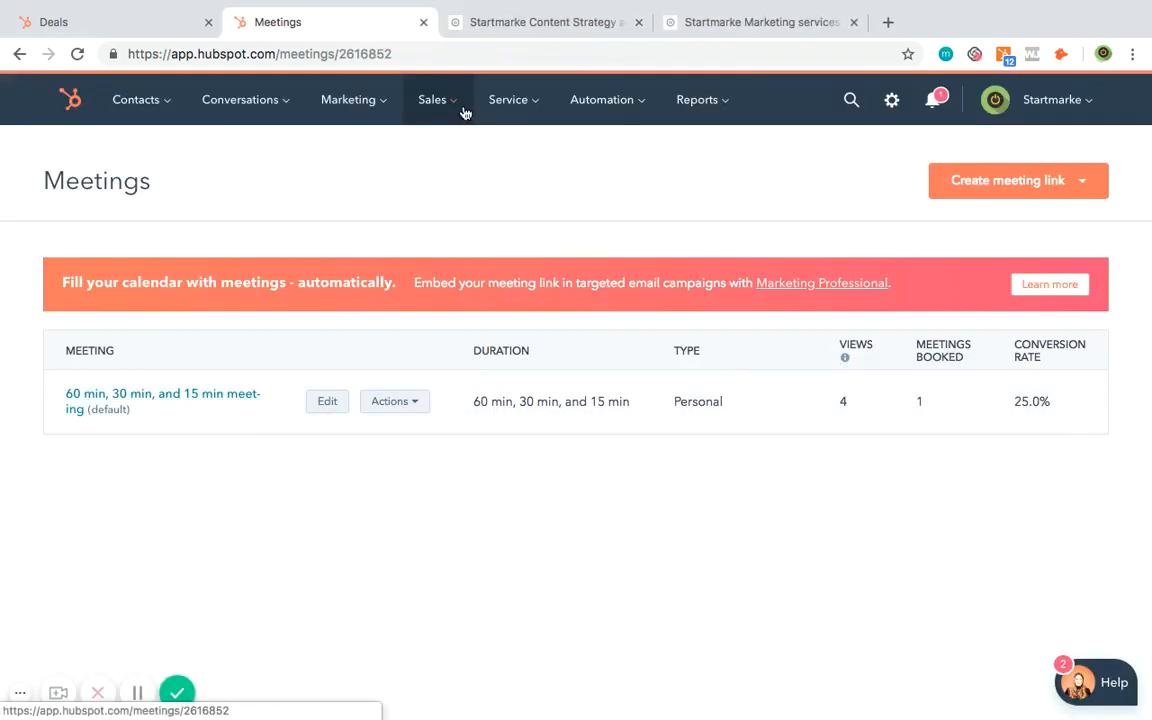
- Show the service tickets as a board and move the Accurate Communication Website (Fix Message Error) ticket to Waiting on contact
mouse_move(503, 112)
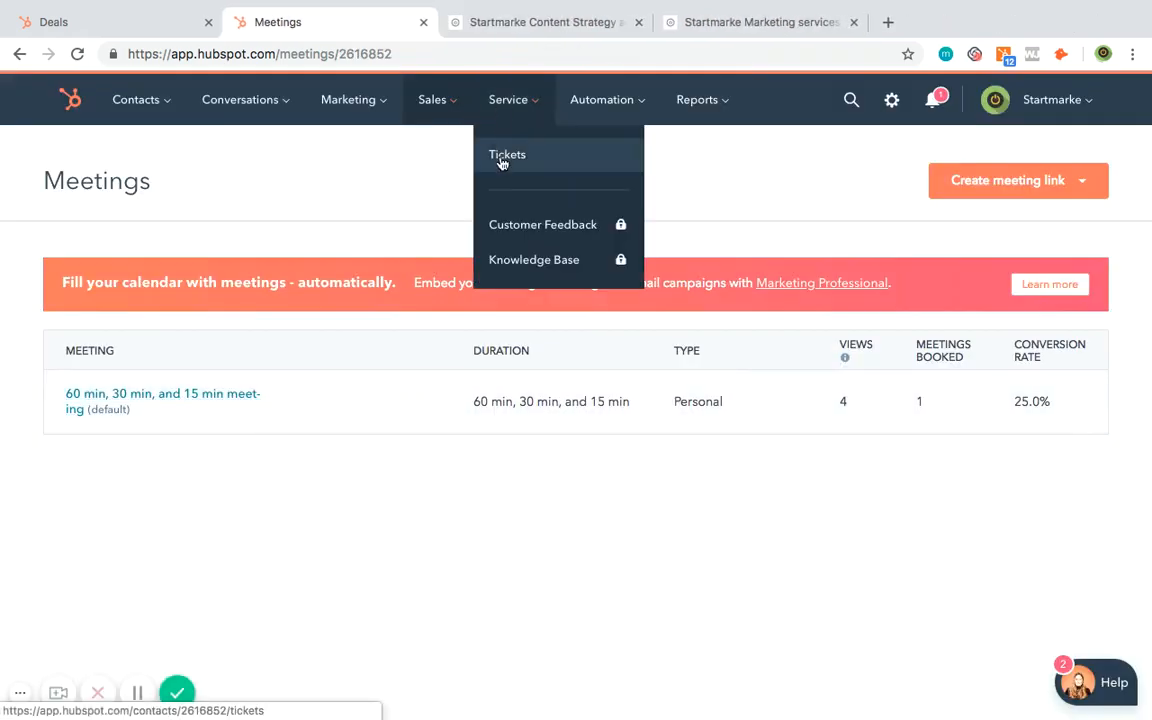
left_click(500, 157)
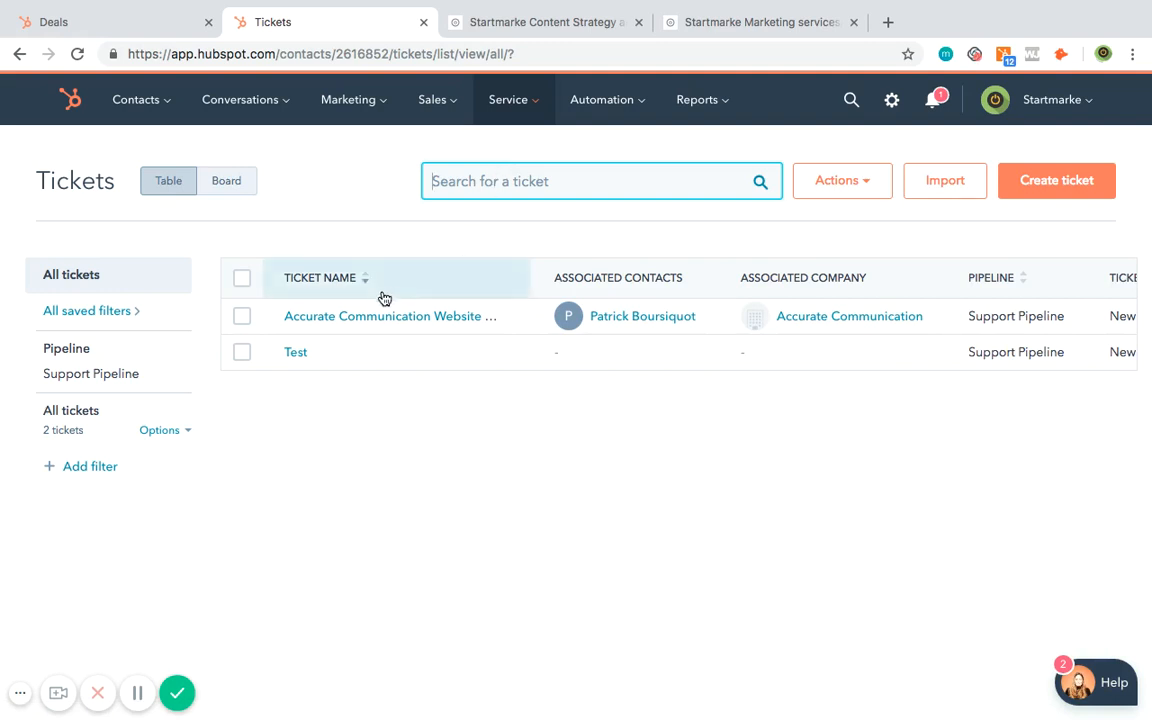
left_click(234, 187)
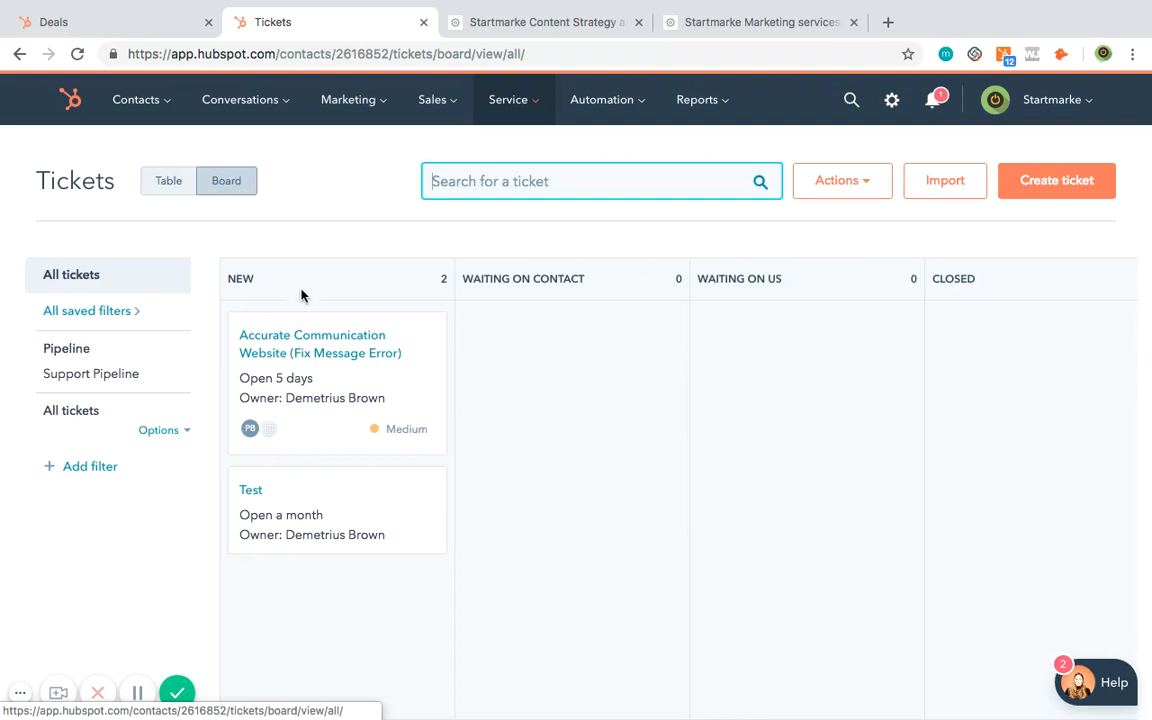
left_click_drag(363, 397, 532, 357)
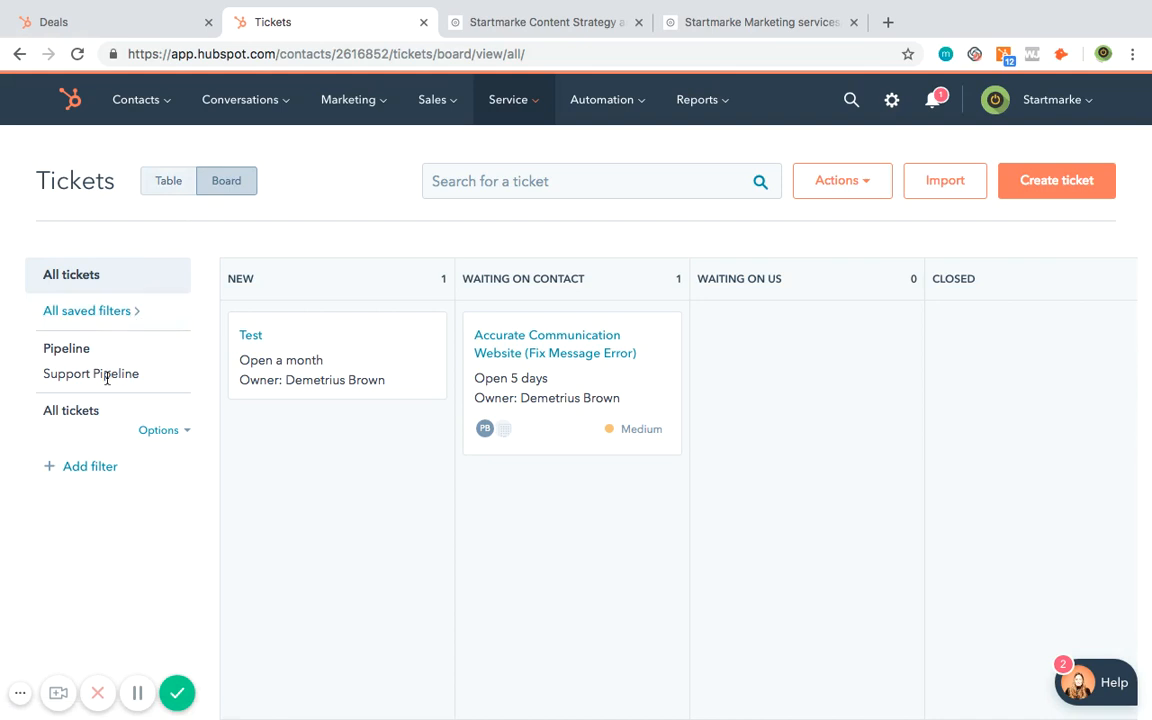
- Look over the saved ticket filters and the ticket sorting options without changing the sort order
left_click(86, 313)
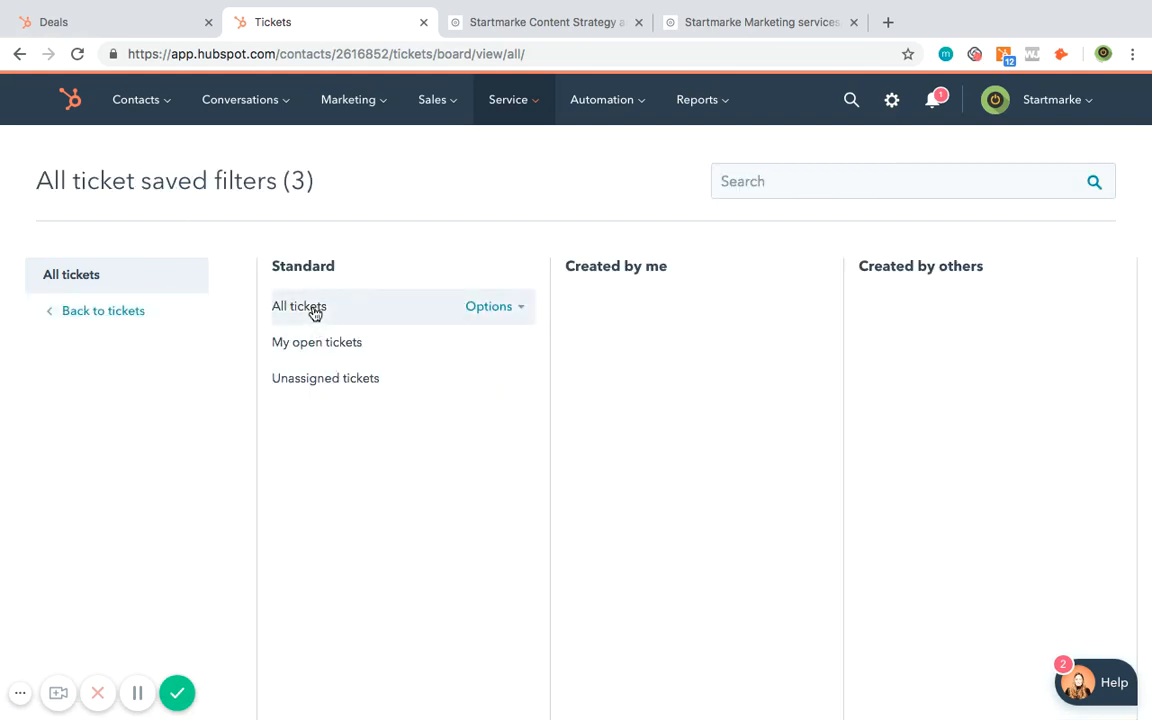
left_click(145, 313)
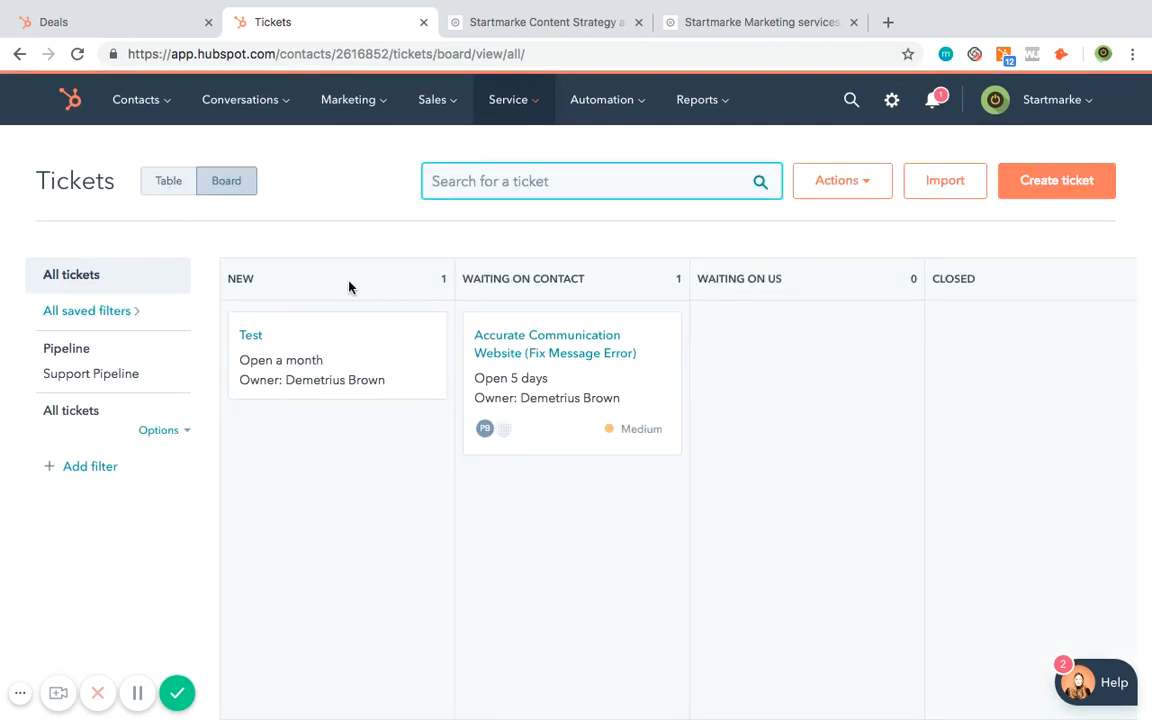
left_click(868, 194)
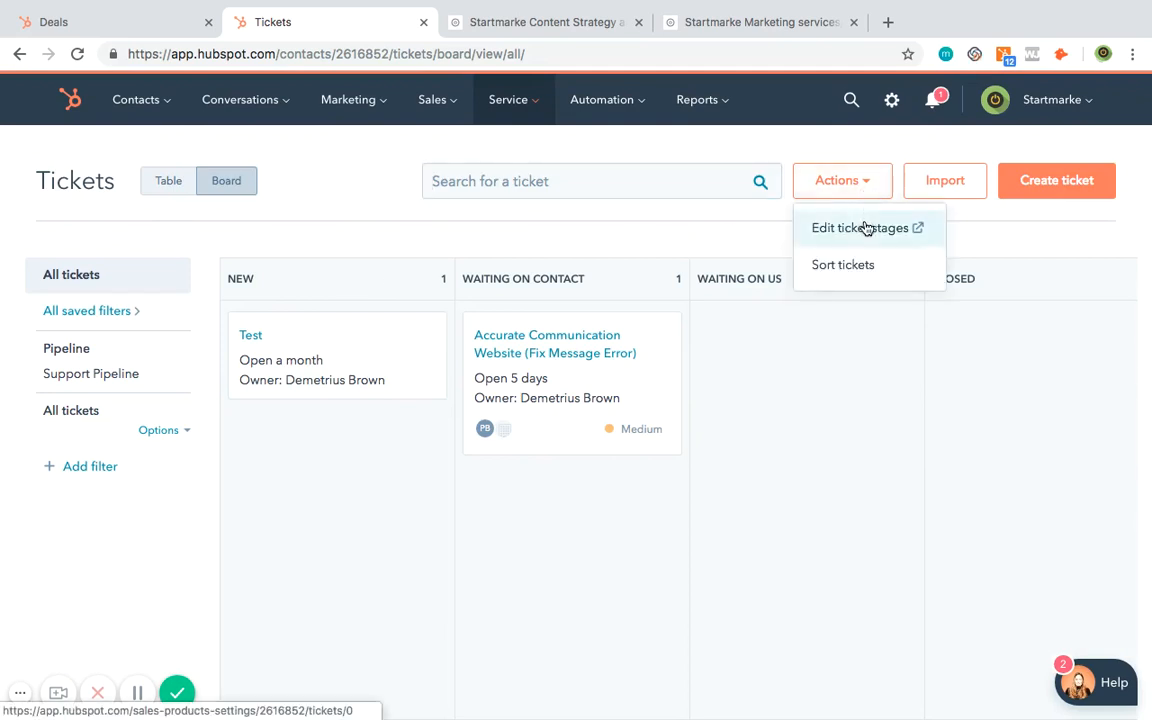
left_click(860, 263)
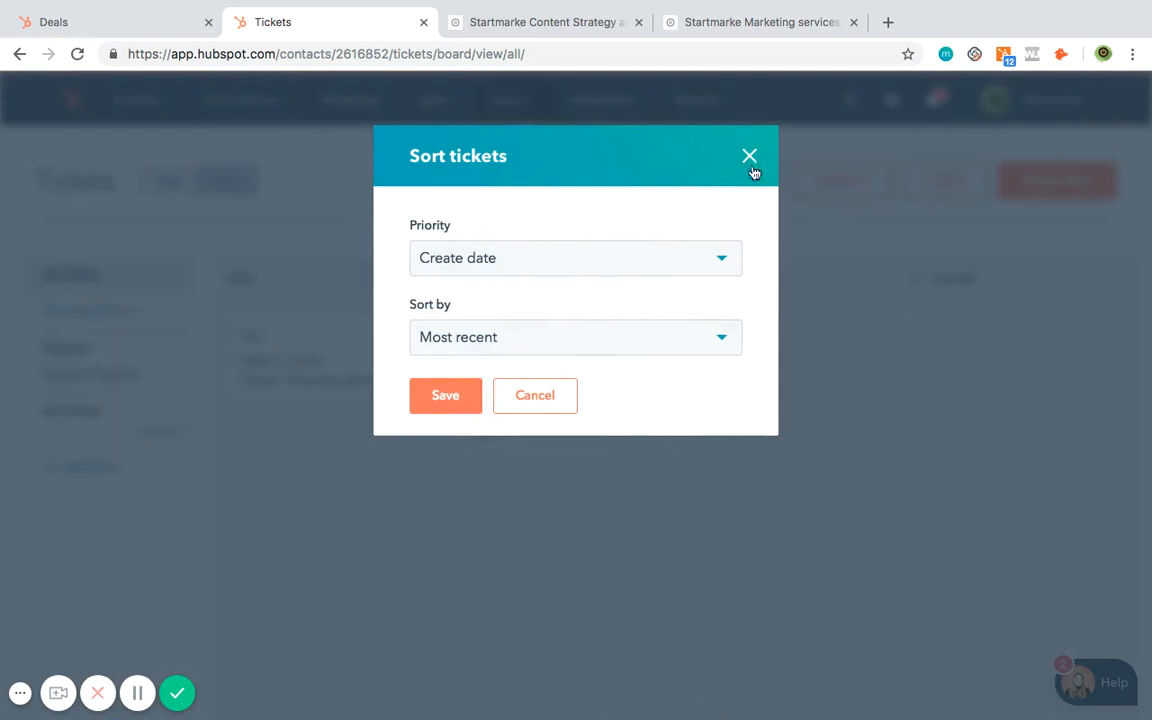
left_click(749, 158)
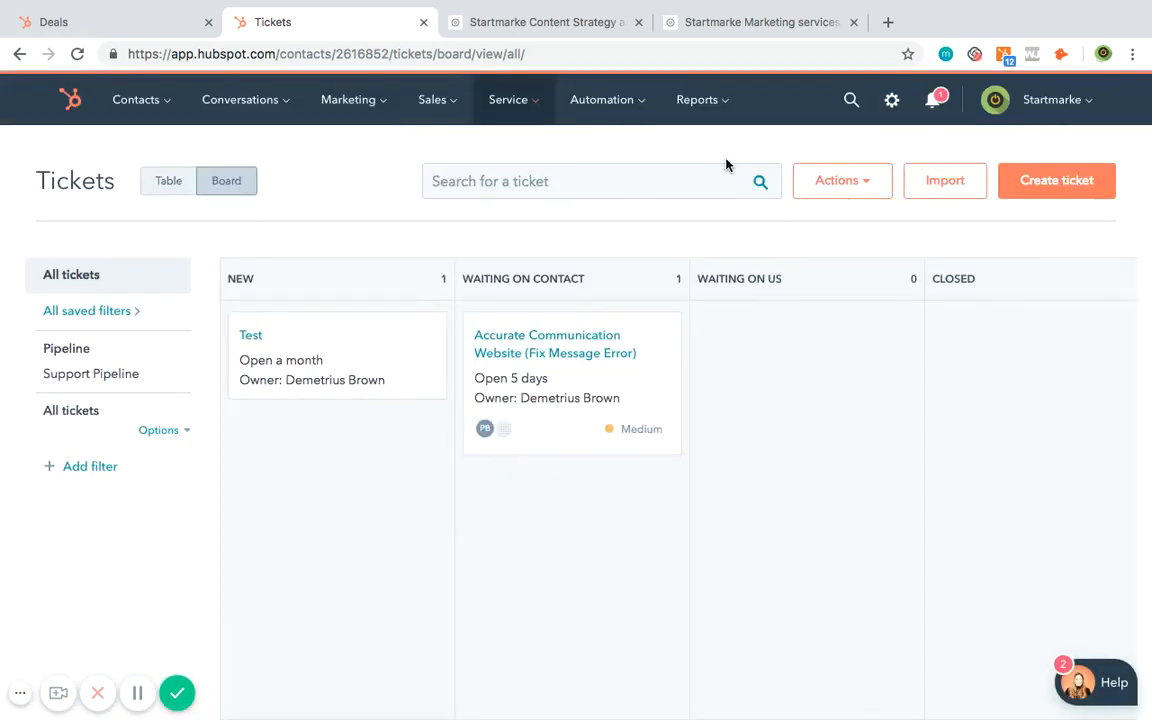
- Open the automation Sequences list and examine the Website Design sequence's performance figures and each enrolled recipient's status
left_click(645, 127)
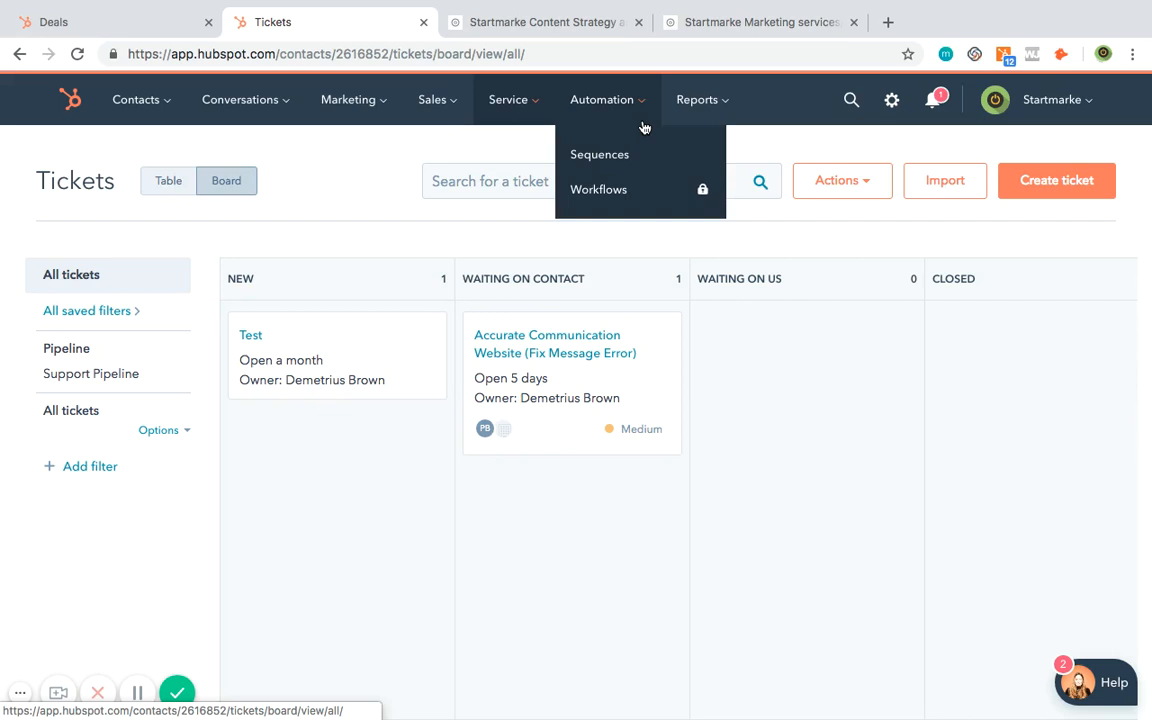
left_click(631, 154)
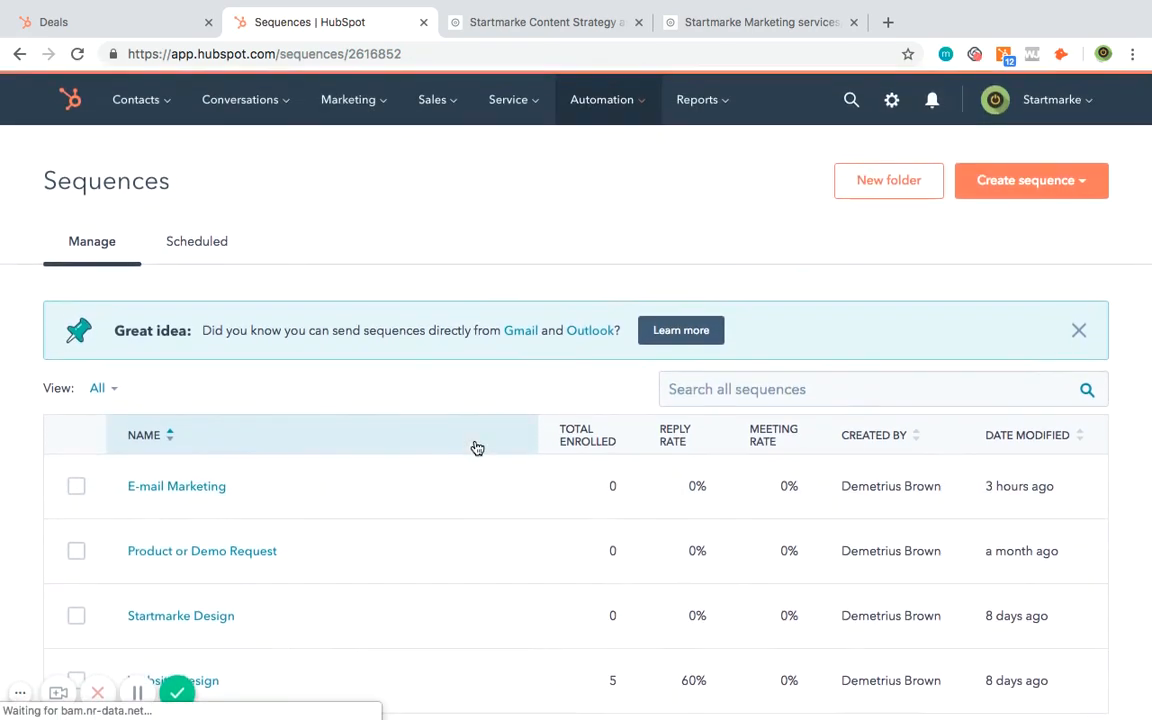
scroll(477, 448, "down", 1)
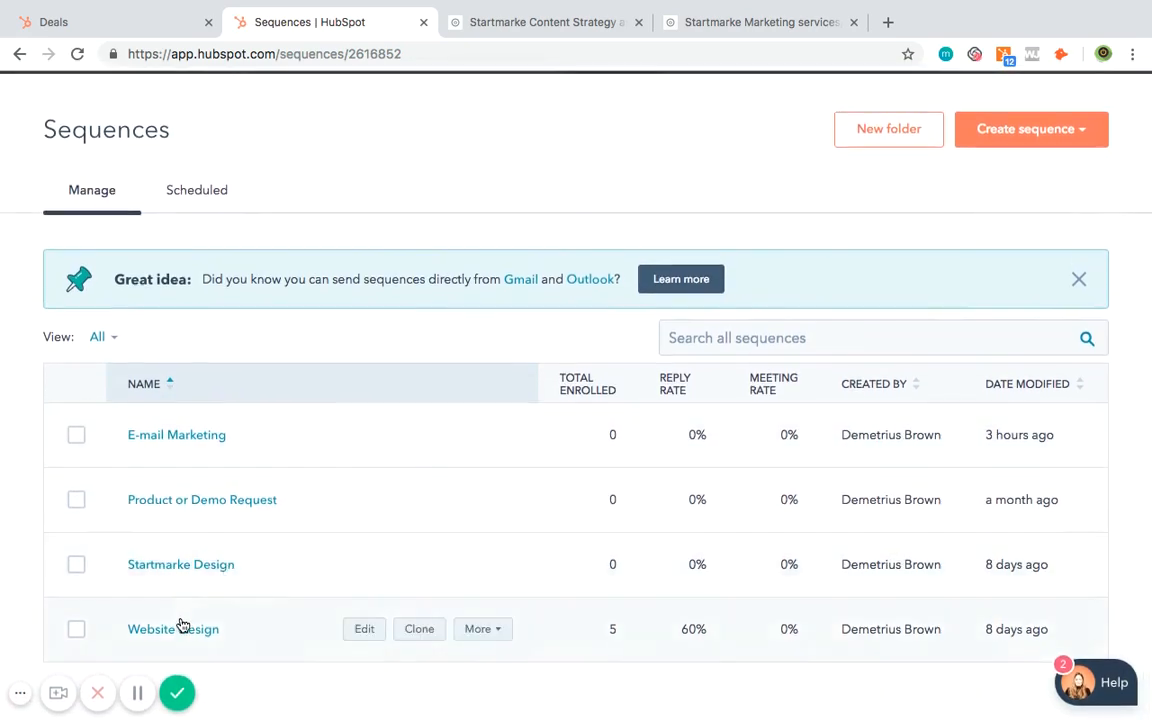
left_click(182, 626)
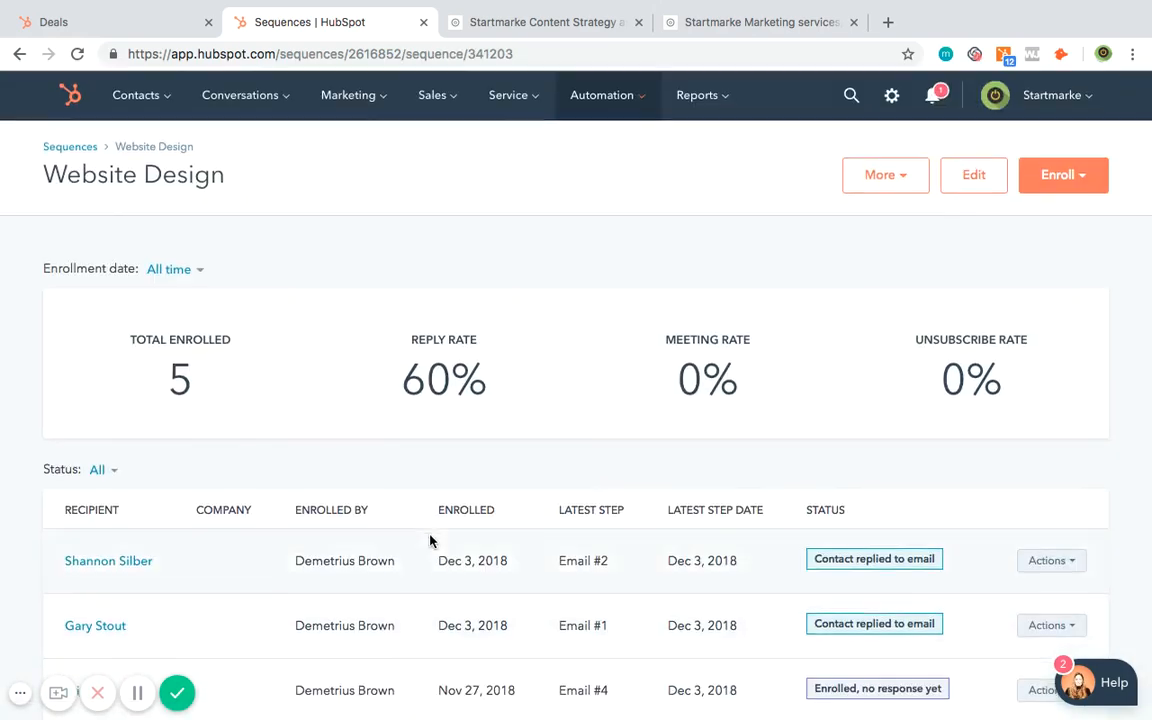
scroll(430, 541, "down", 3)
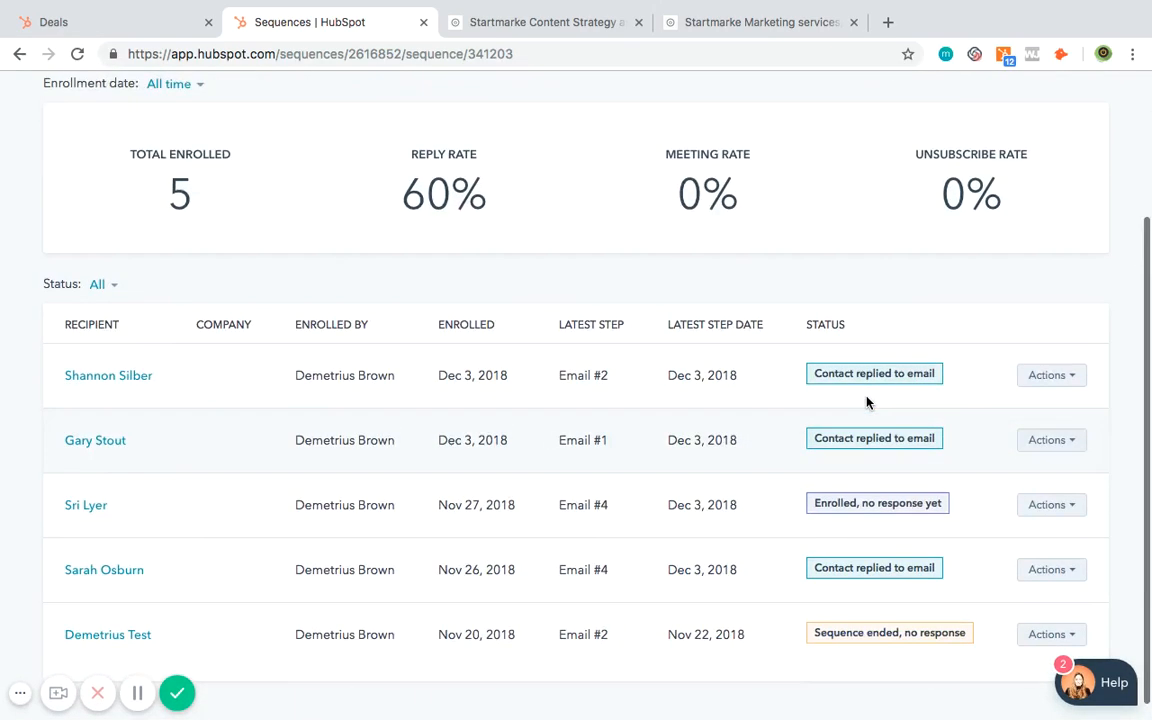
scroll(867, 401, "up", 3)
- Open the Website Design sequence for editing and read the full text of its first email, Website Design
left_click(915, 189)
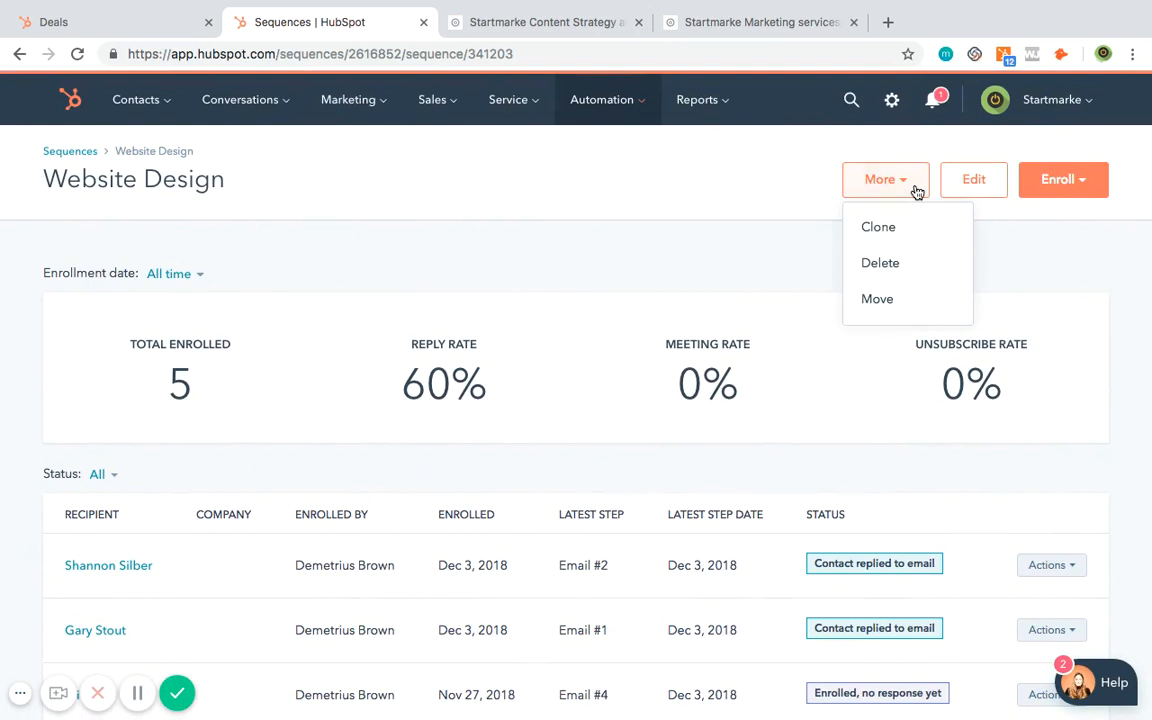
left_click(972, 181)
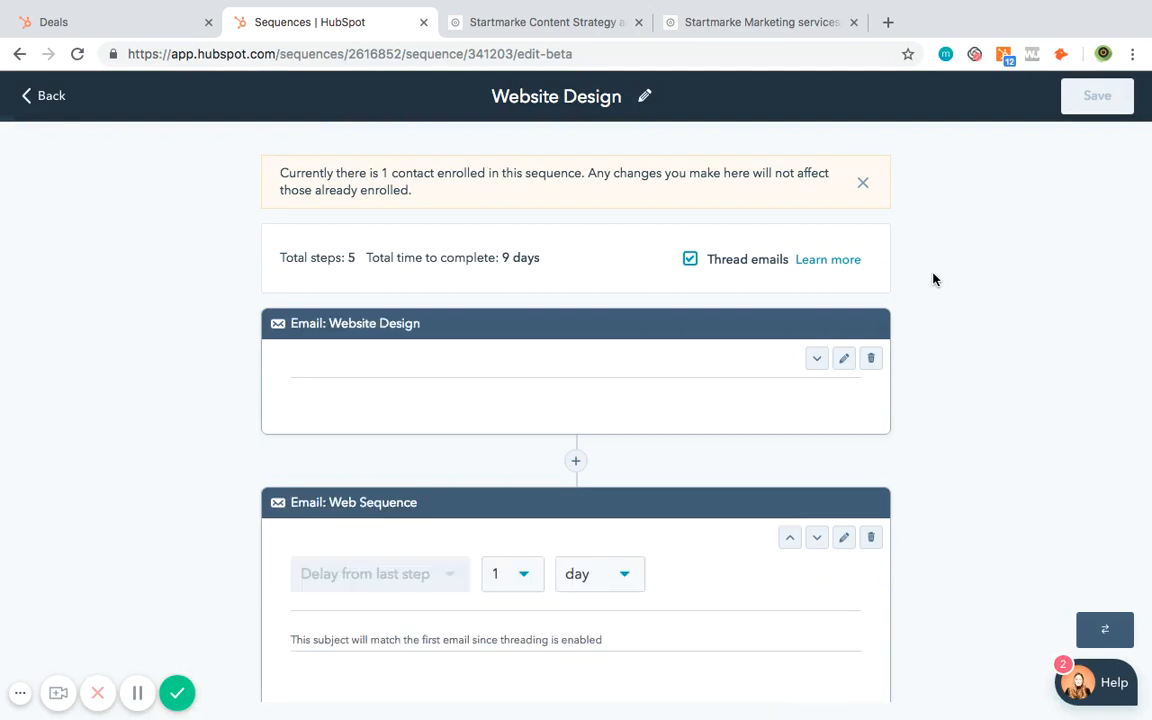
scroll(905, 380, "down", 1)
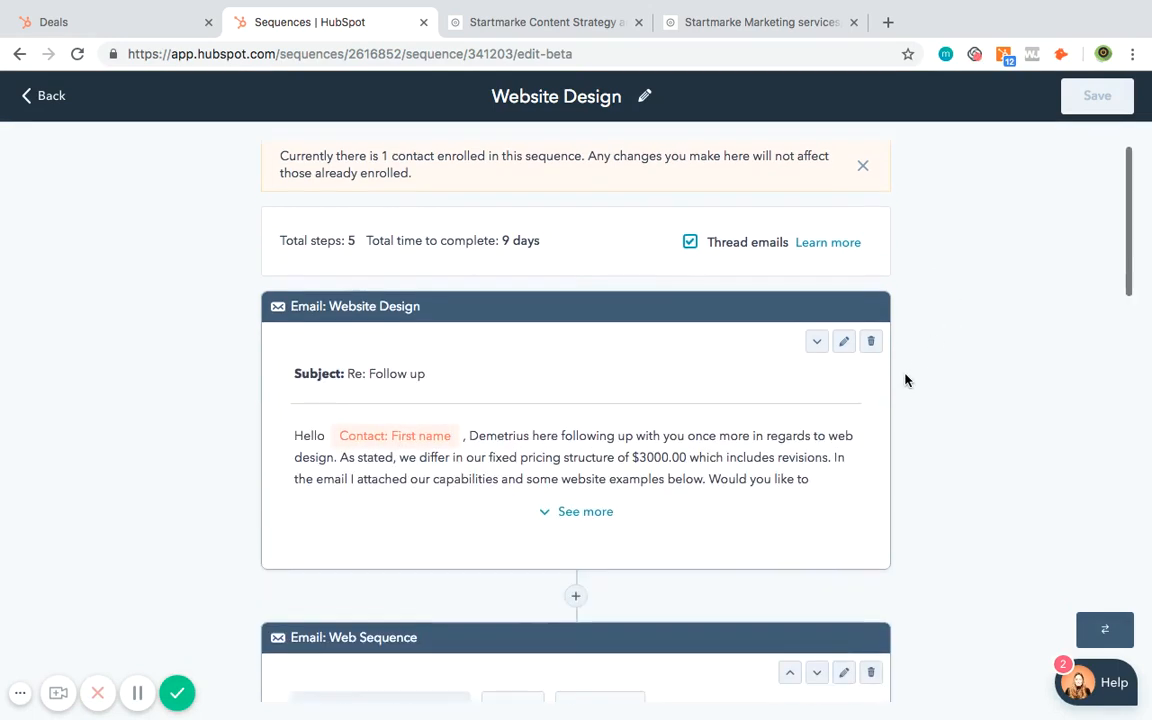
scroll(660, 485, "down", 1)
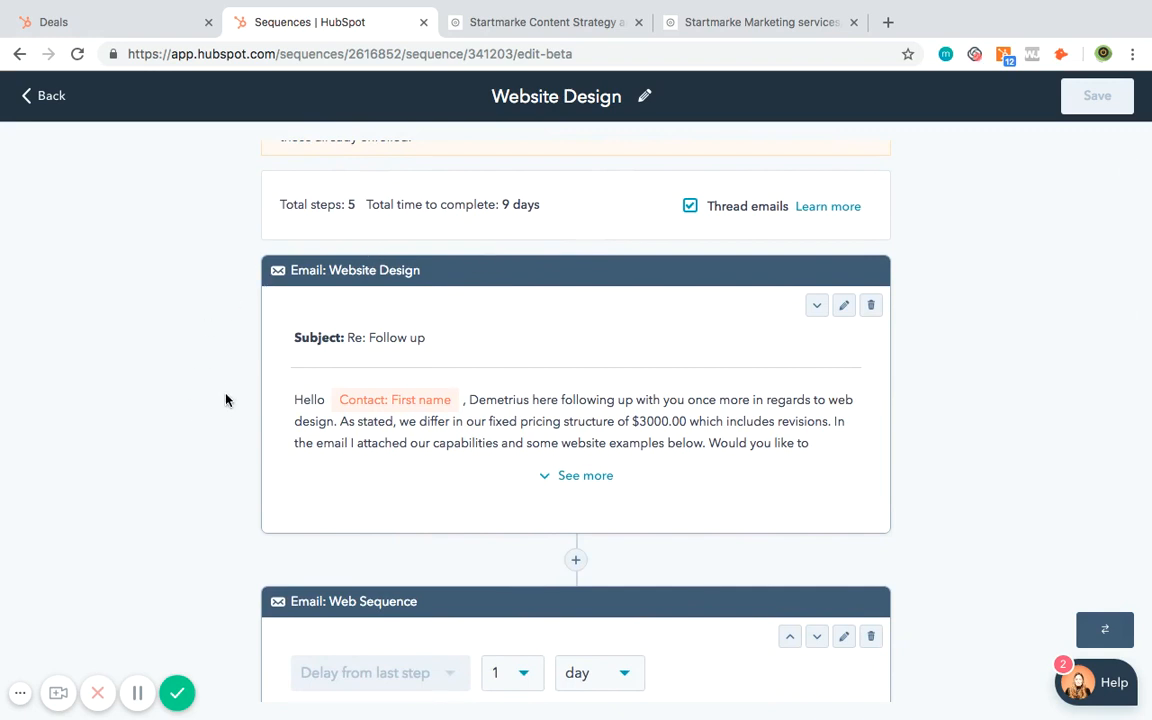
scroll(226, 400, "down", 1)
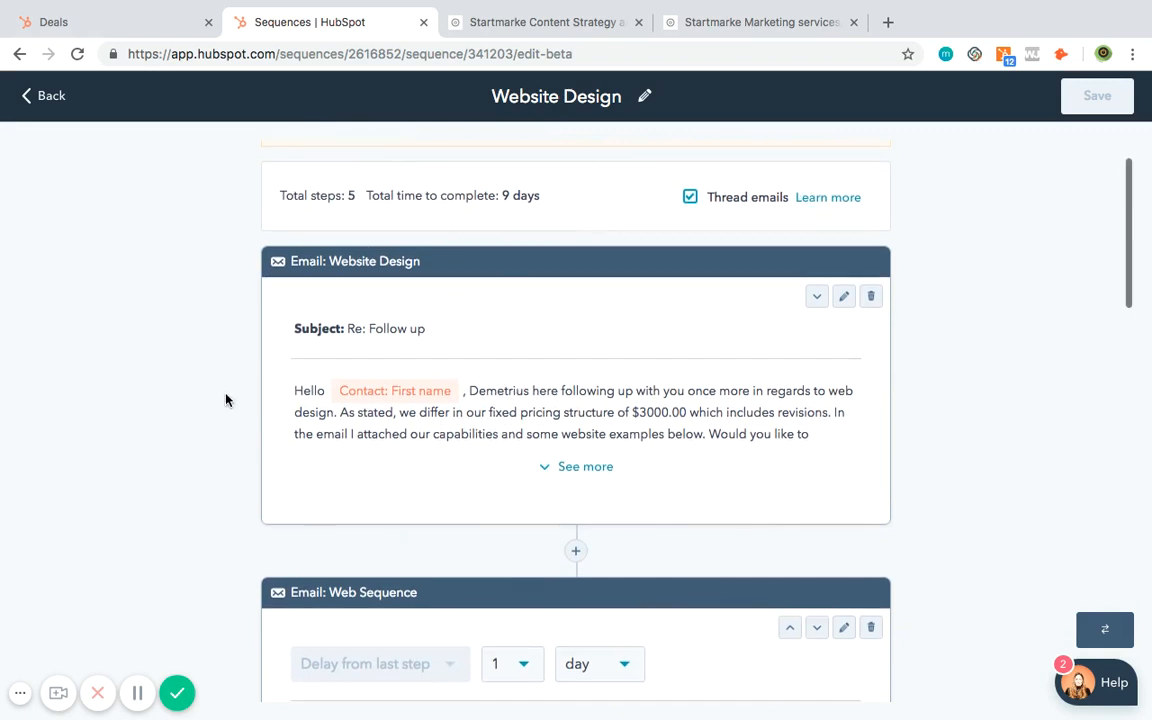
left_click(585, 466)
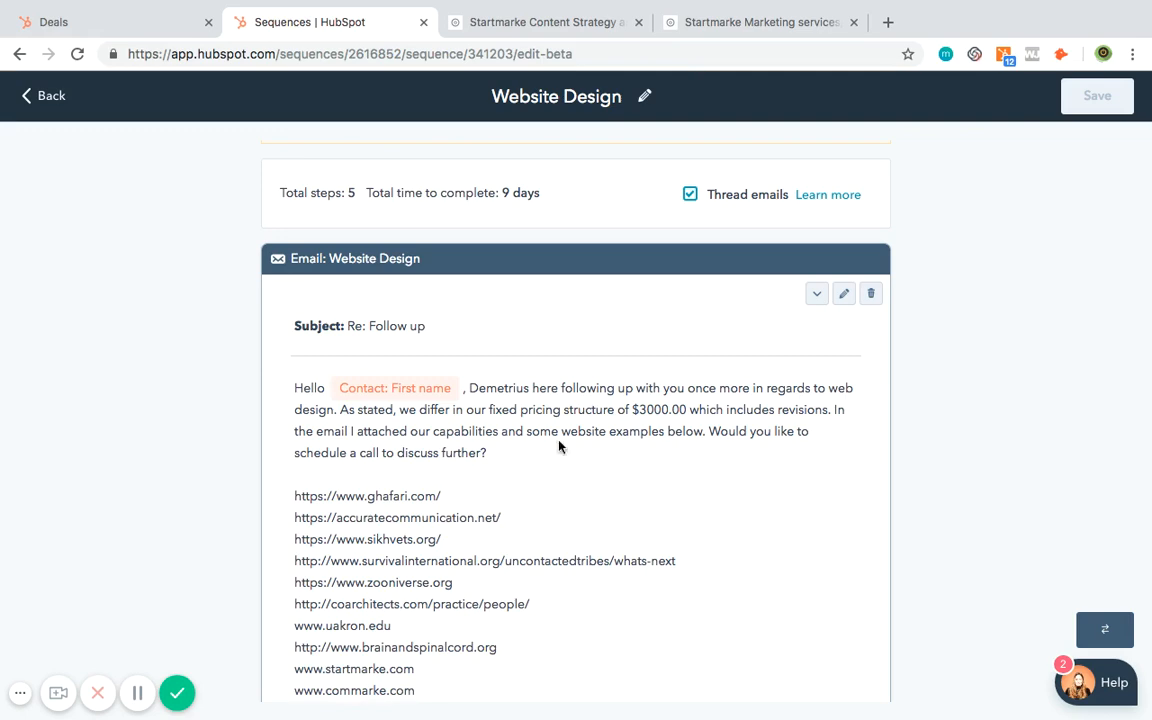
scroll(545, 540, "down", 3)
scroll(537, 592, "down", 8)
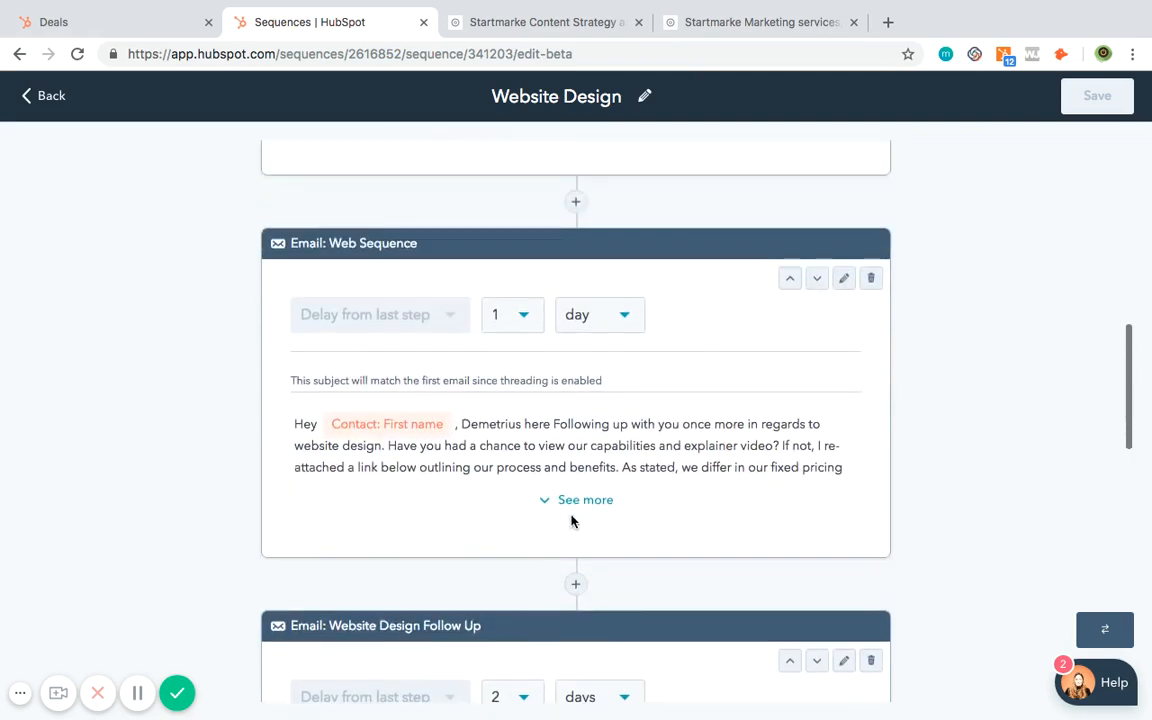
- Expand the Web Sequence email to read its full text, and collapse the first email, Website Design
left_click(571, 502)
scroll(571, 504, "down", 1)
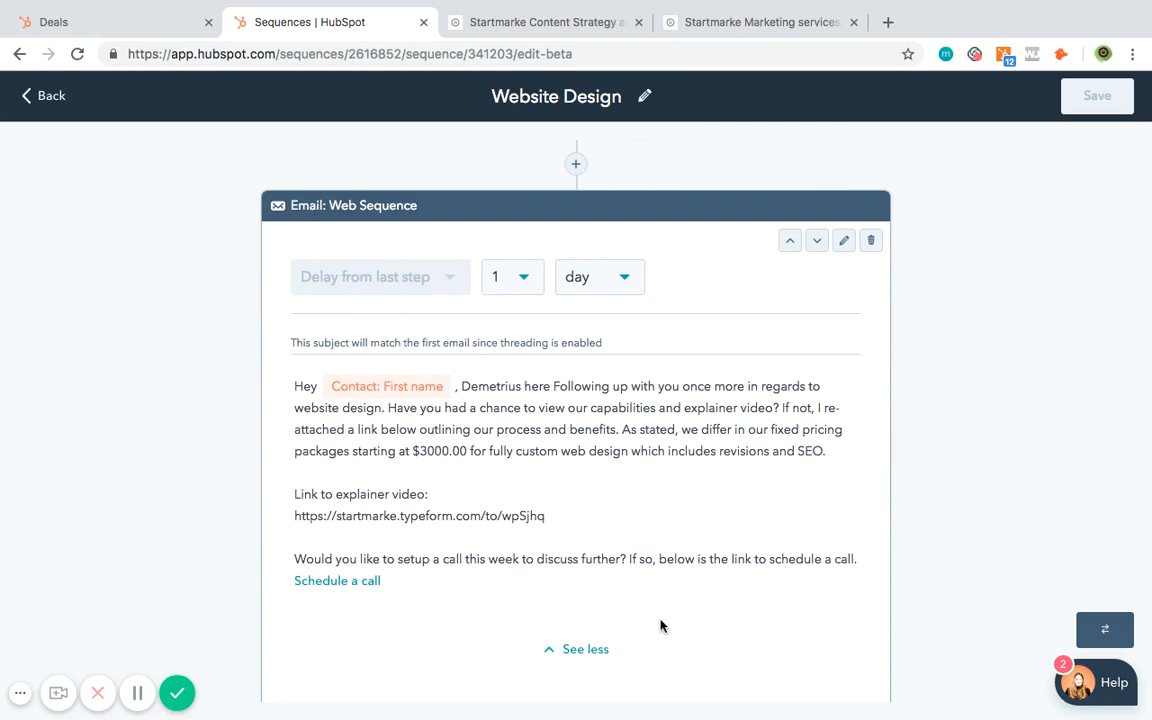
scroll(660, 625, "up", 3)
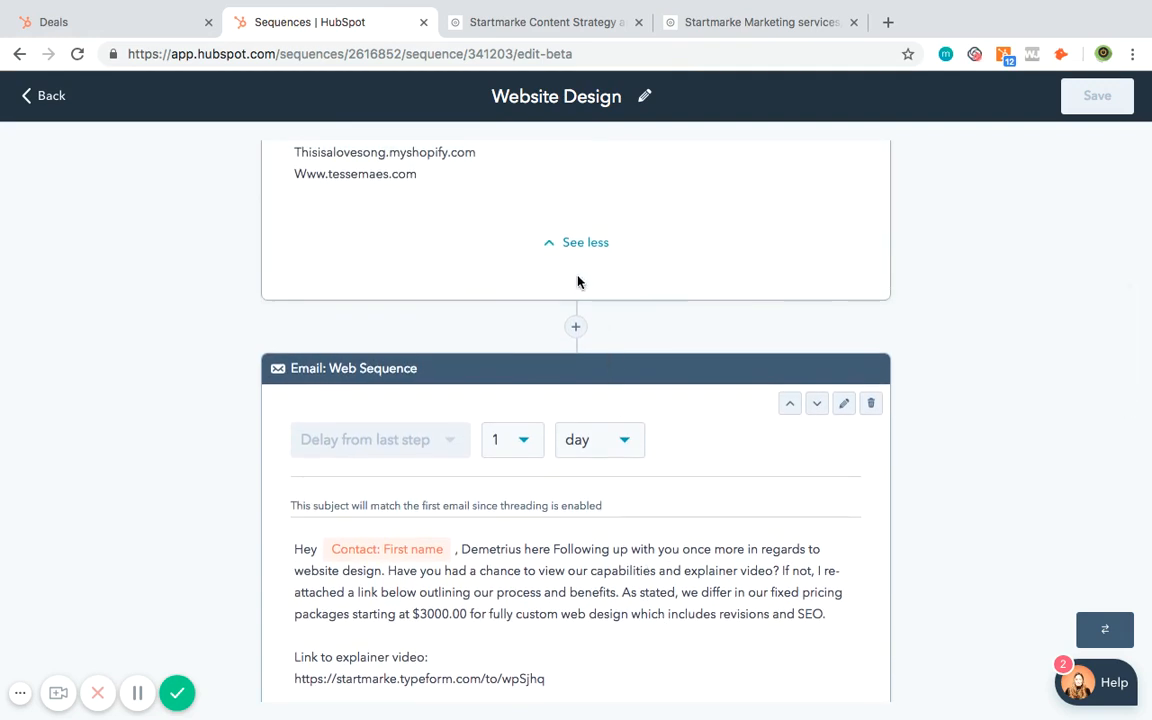
left_click(578, 247)
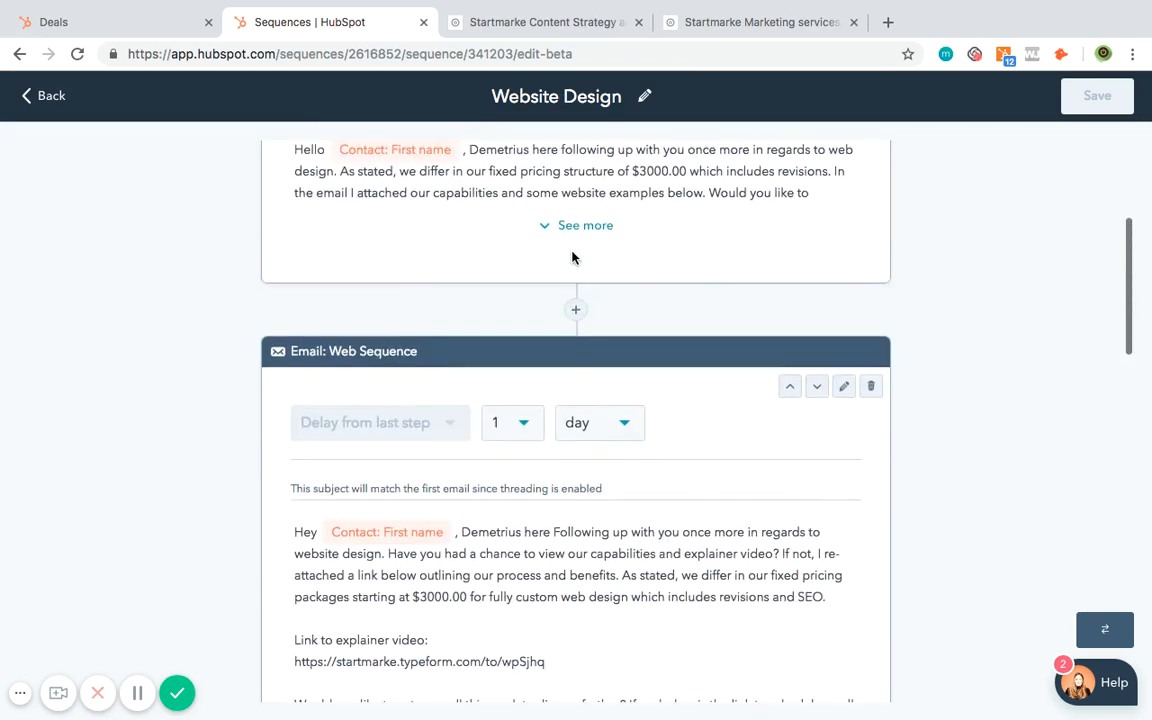
scroll(634, 587, "down", 5)
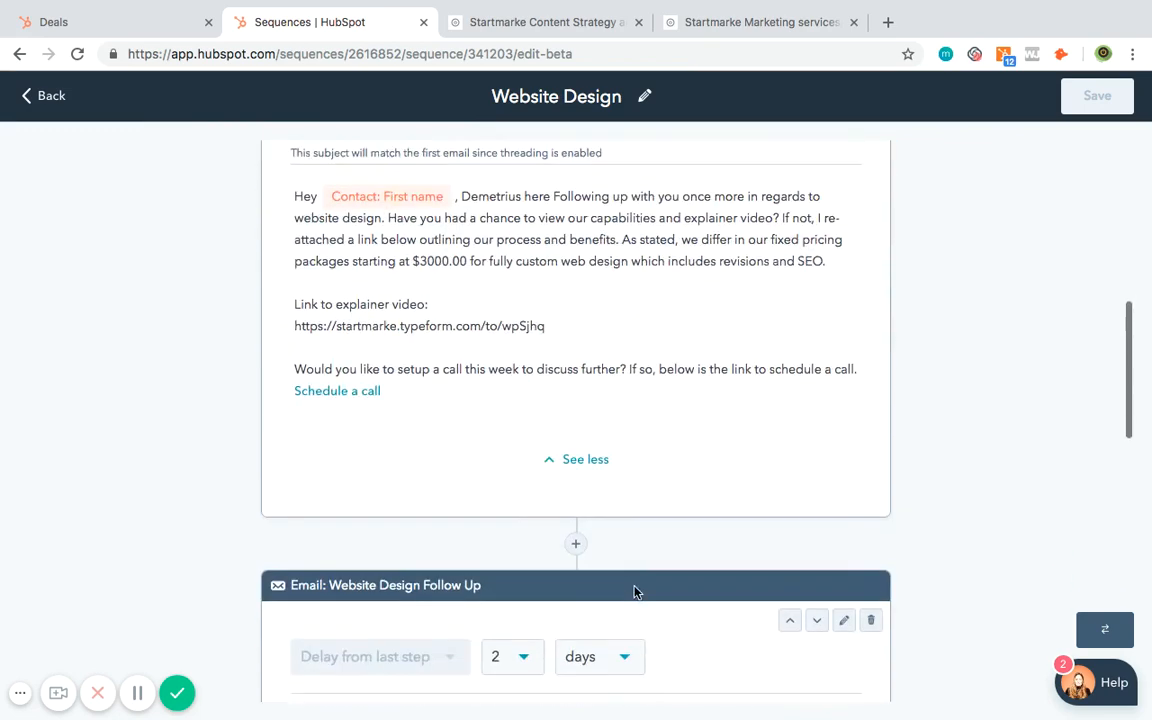
- Expand and read both Website Design Follow Up emails, the one with the 2-day delay and the one with the 3-day delay
scroll(556, 510, "down", 1)
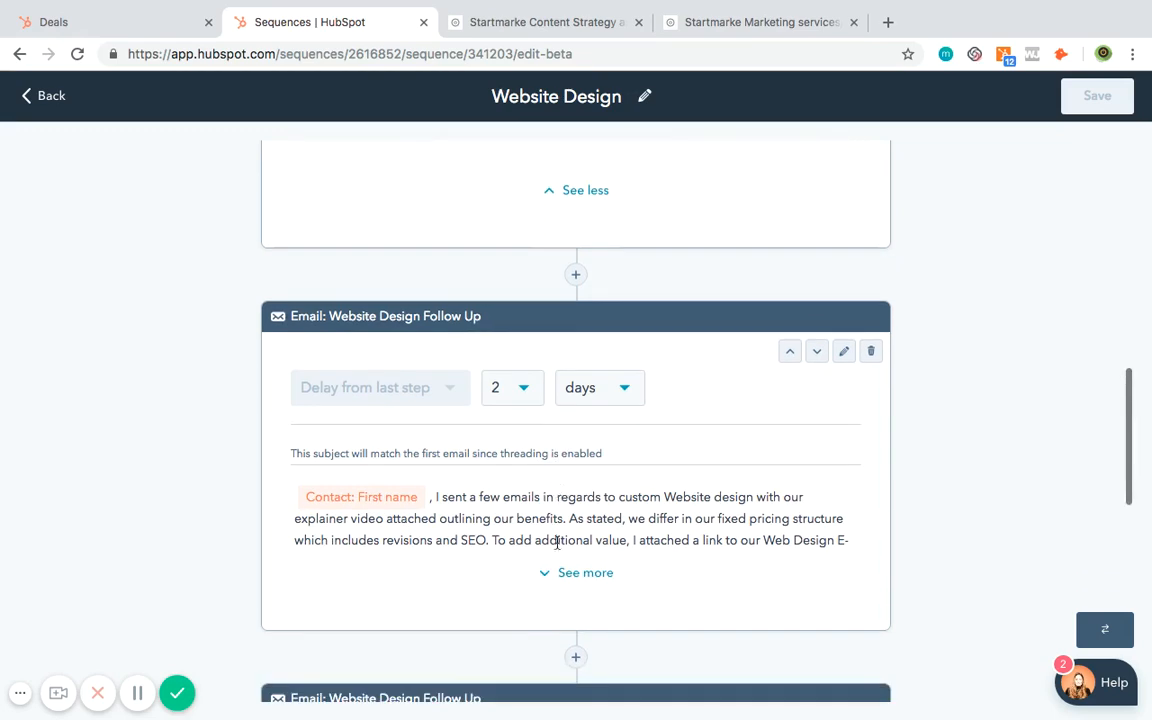
left_click(558, 576)
scroll(557, 580, "down", 1)
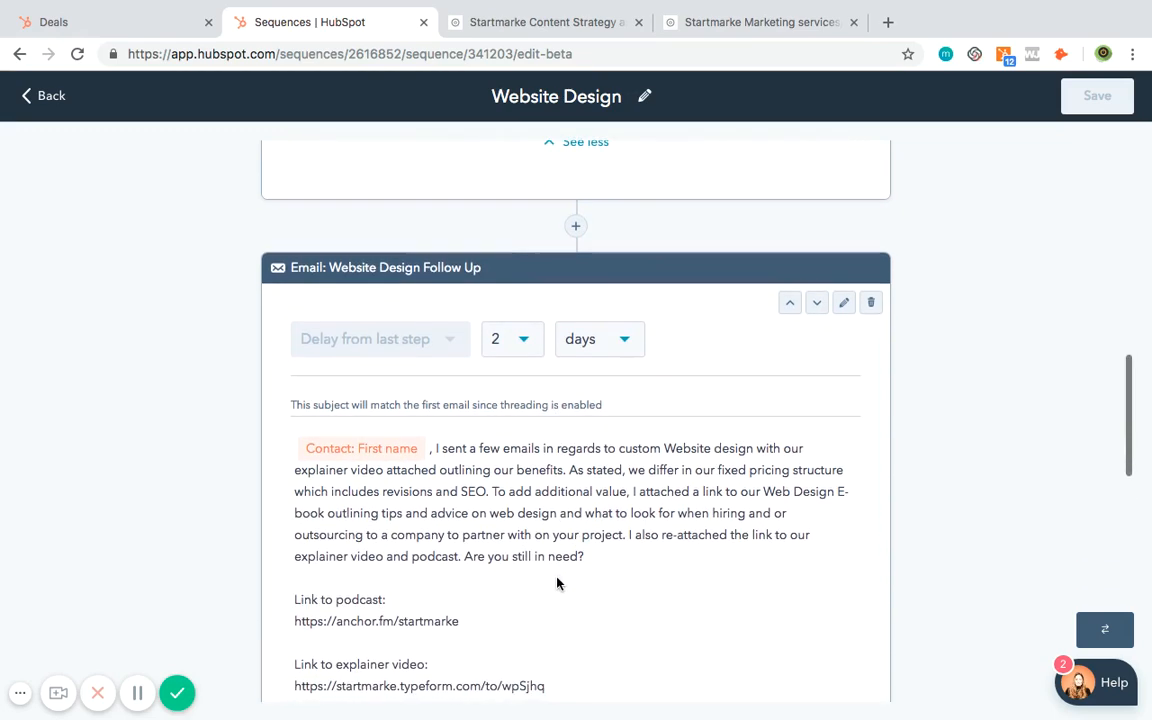
scroll(558, 583, "down", 5)
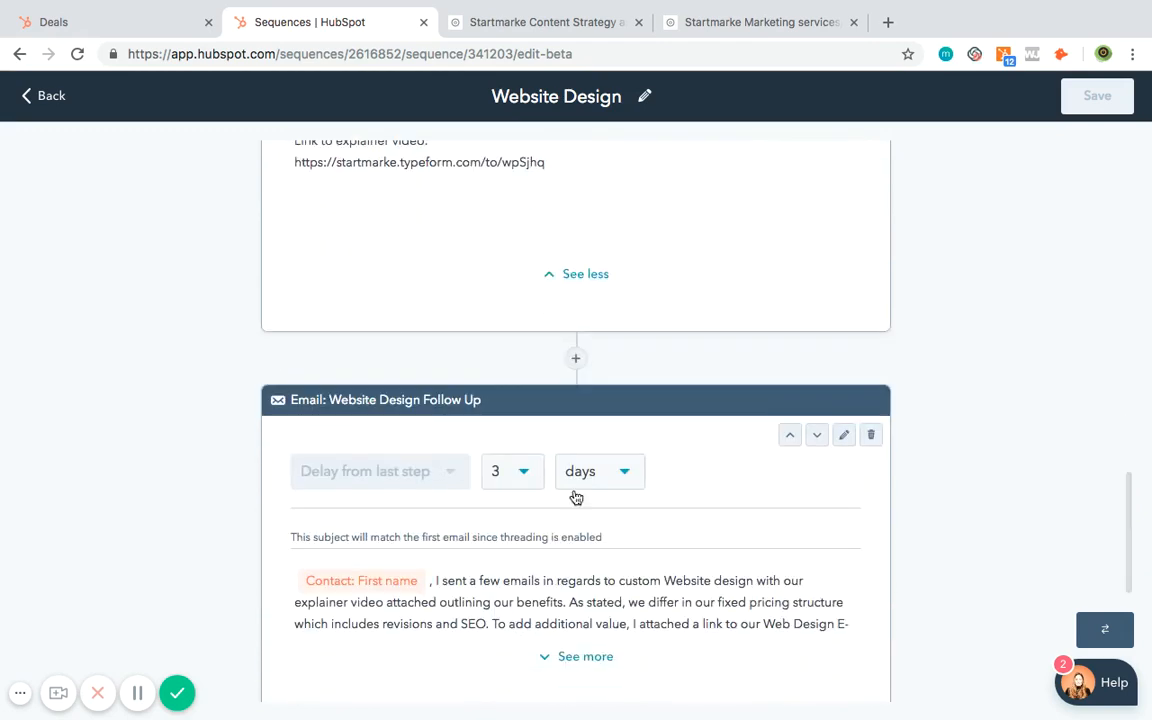
scroll(576, 500, "down", 1)
left_click(568, 613)
scroll(630, 590, "down", 2)
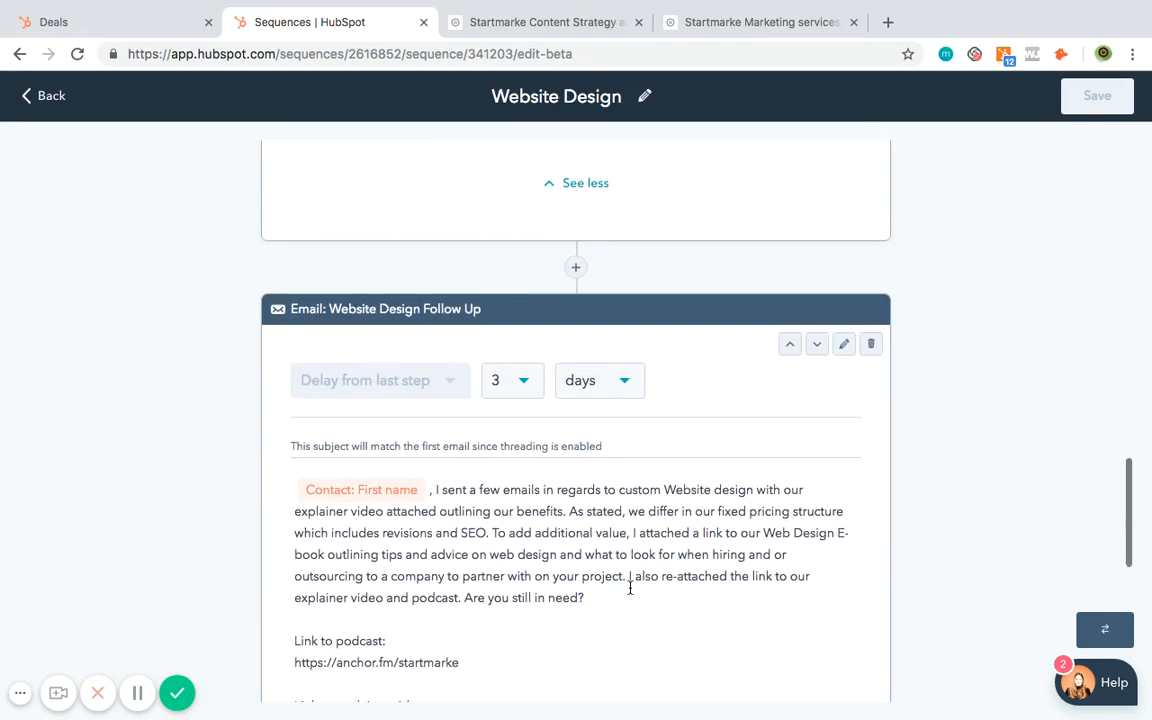
- Expand the last email in the sequence, Startmarke Email, and read its full message
scroll(630, 595, "down", 6)
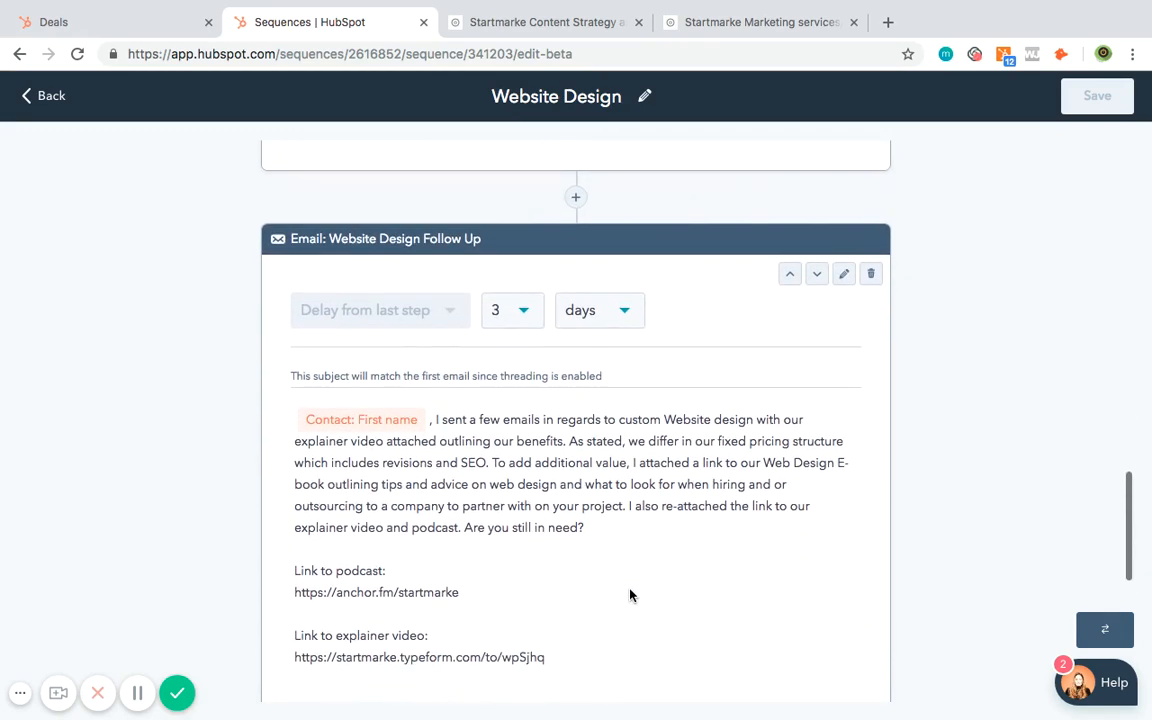
left_click(588, 570)
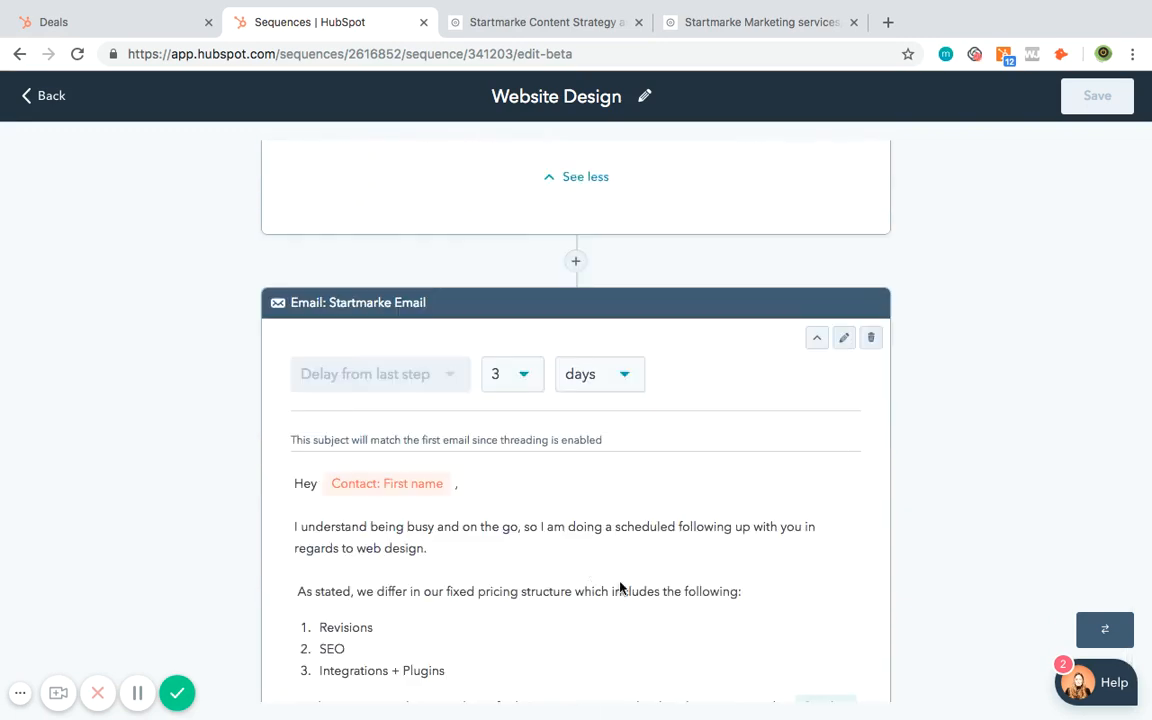
scroll(620, 589, "down", 3)
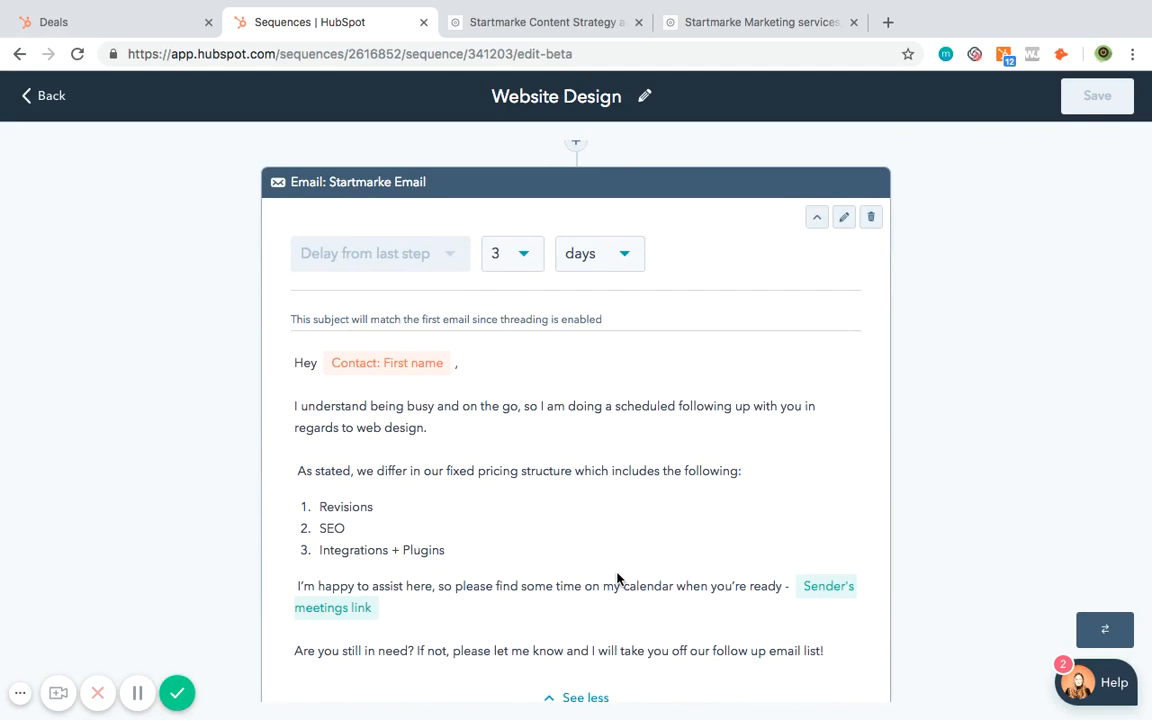
scroll(617, 578, "down", 1)
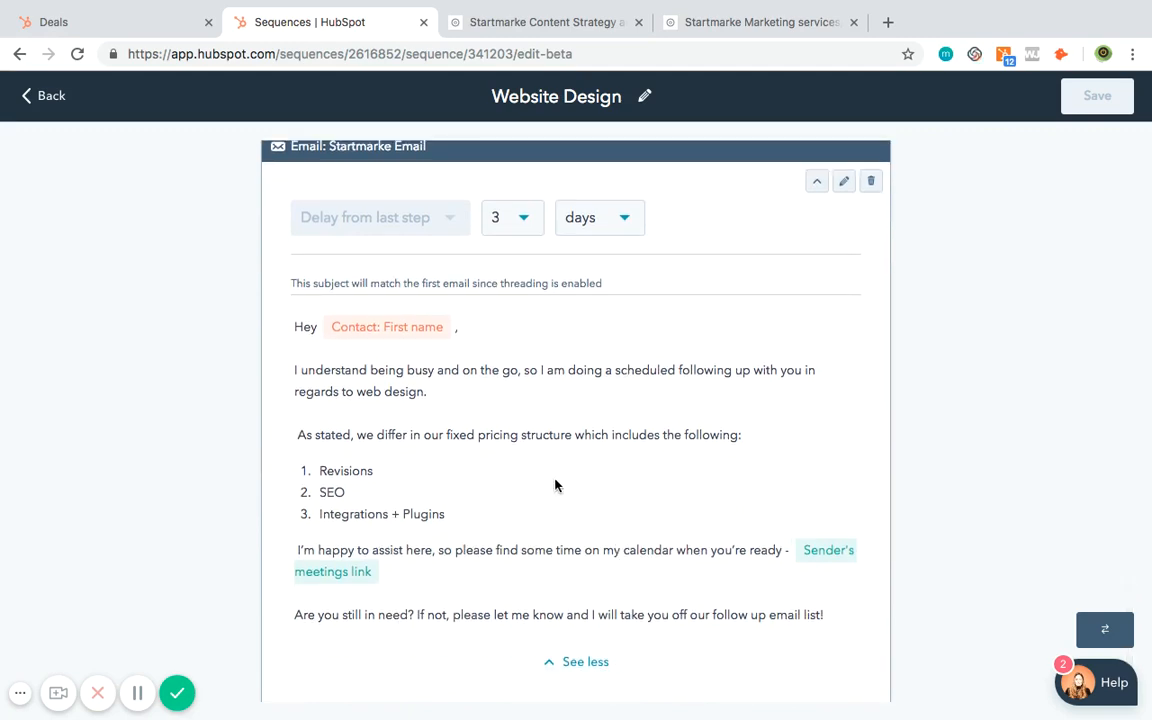
scroll(546, 504, "down", 3)
- Highlight the podcast and explainer video links in the Website Design Follow Up email with the 3-day delay, and review its text
scroll(546, 504, "up", 11)
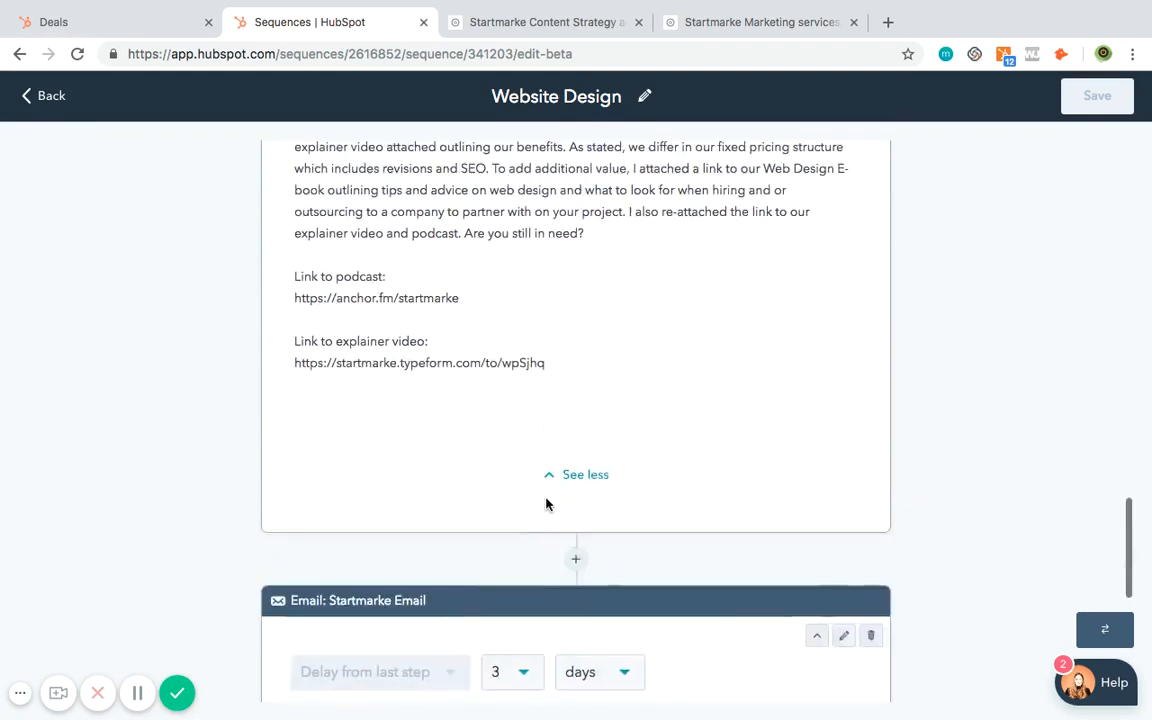
scroll(546, 504, "down", 8)
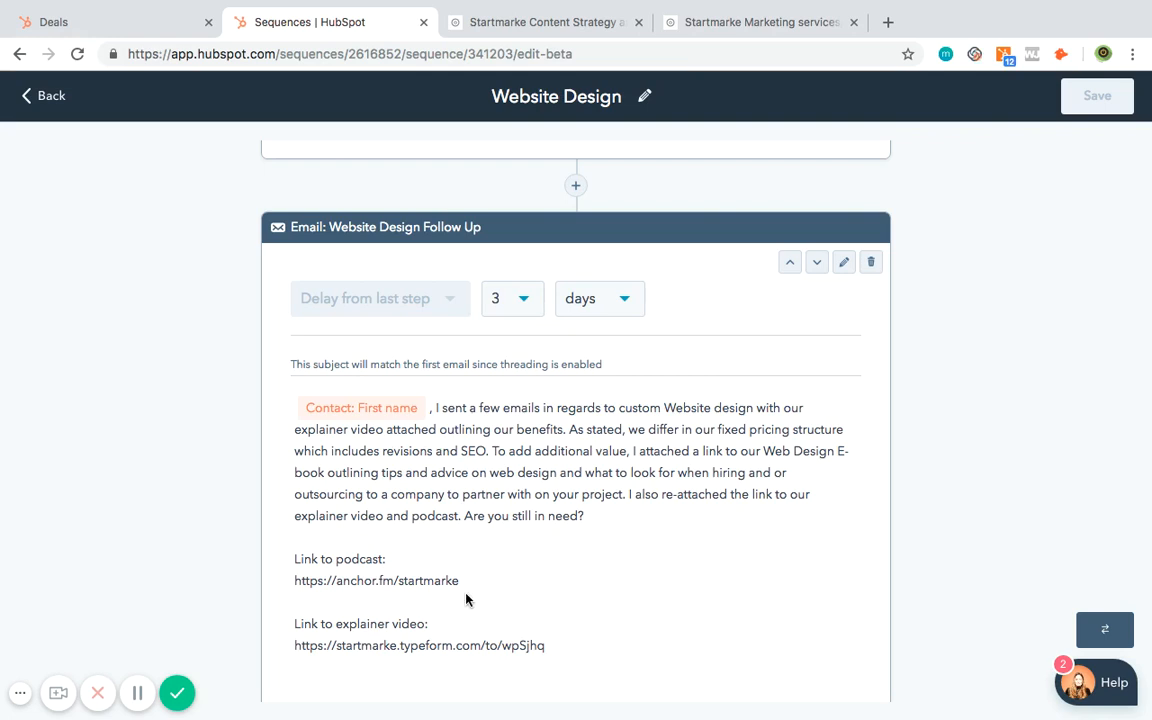
left_click_drag(460, 581, 300, 580)
left_click_drag(574, 659, 304, 646)
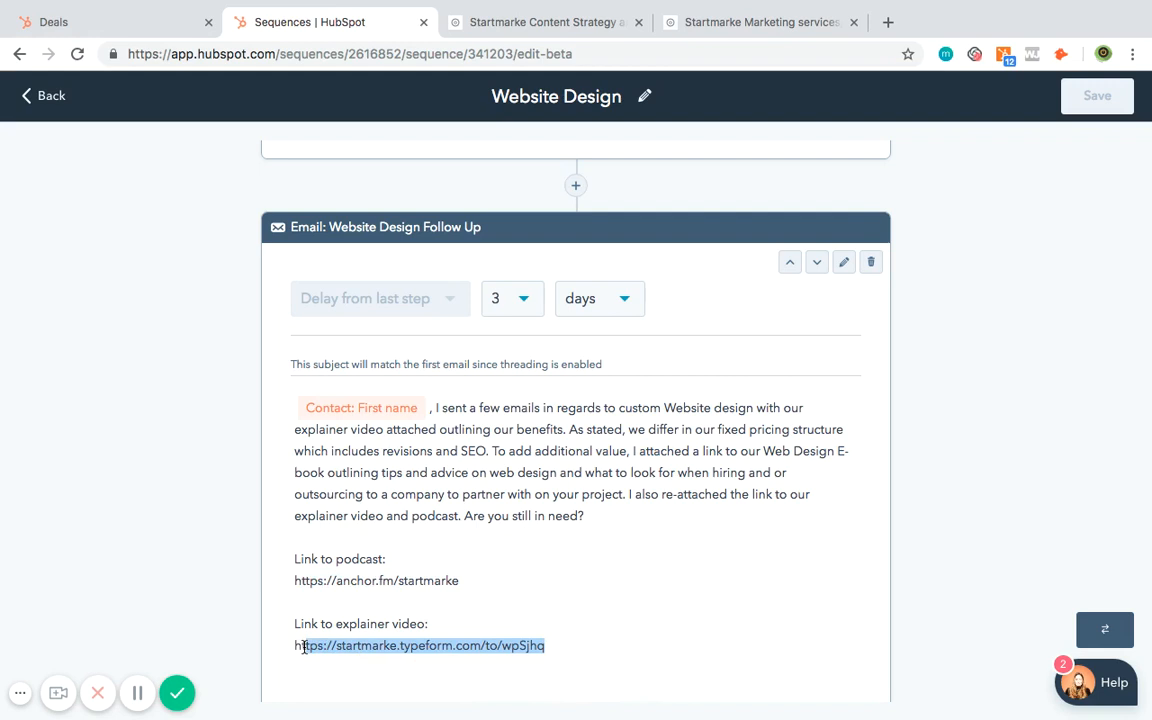
left_click_drag(499, 584, 325, 587)
left_click(545, 648)
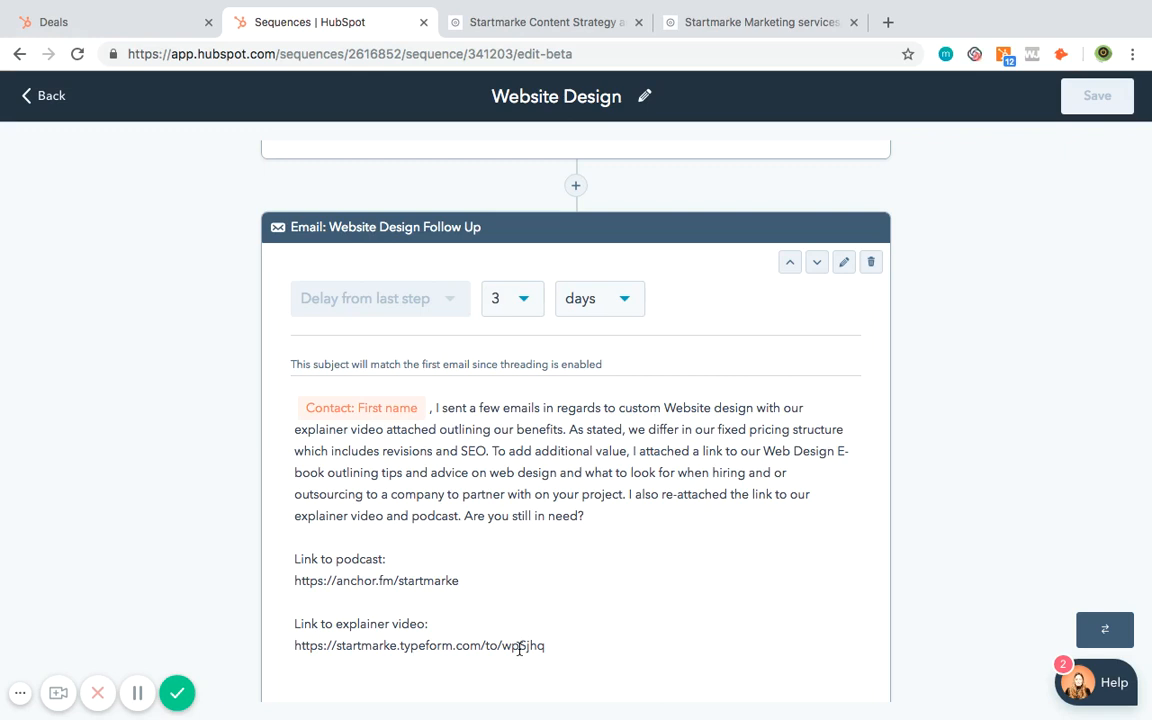
scroll(519, 647, "down", 2)
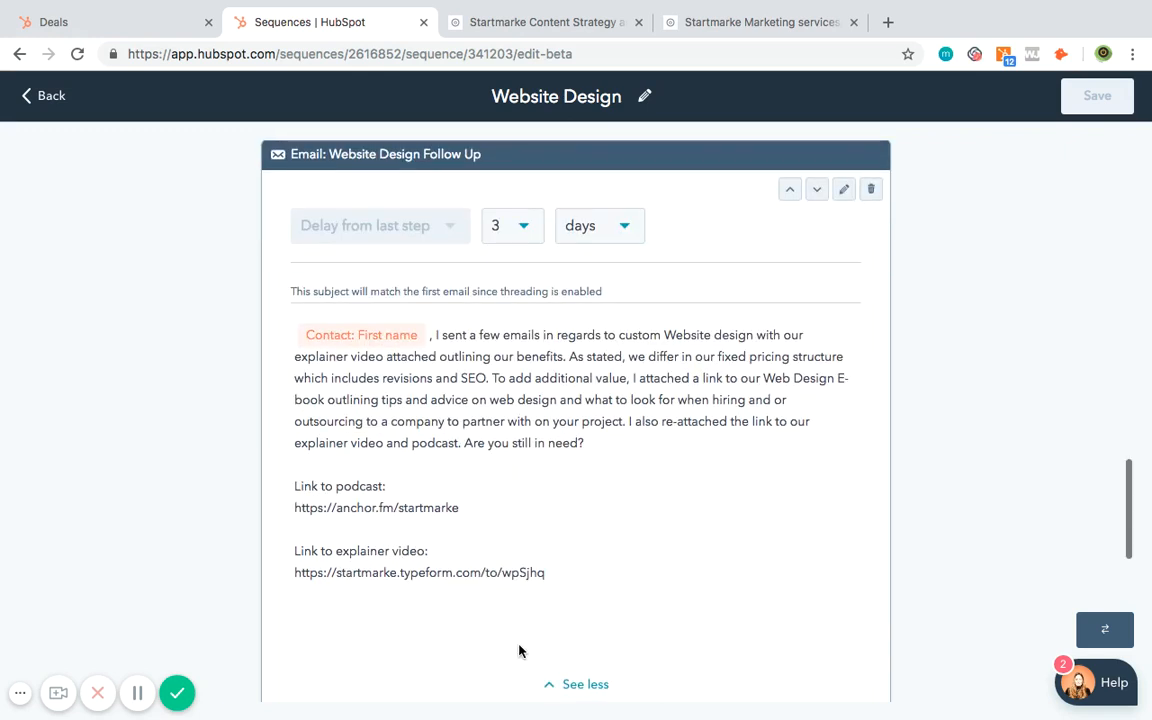
scroll(519, 650, "up", 1)
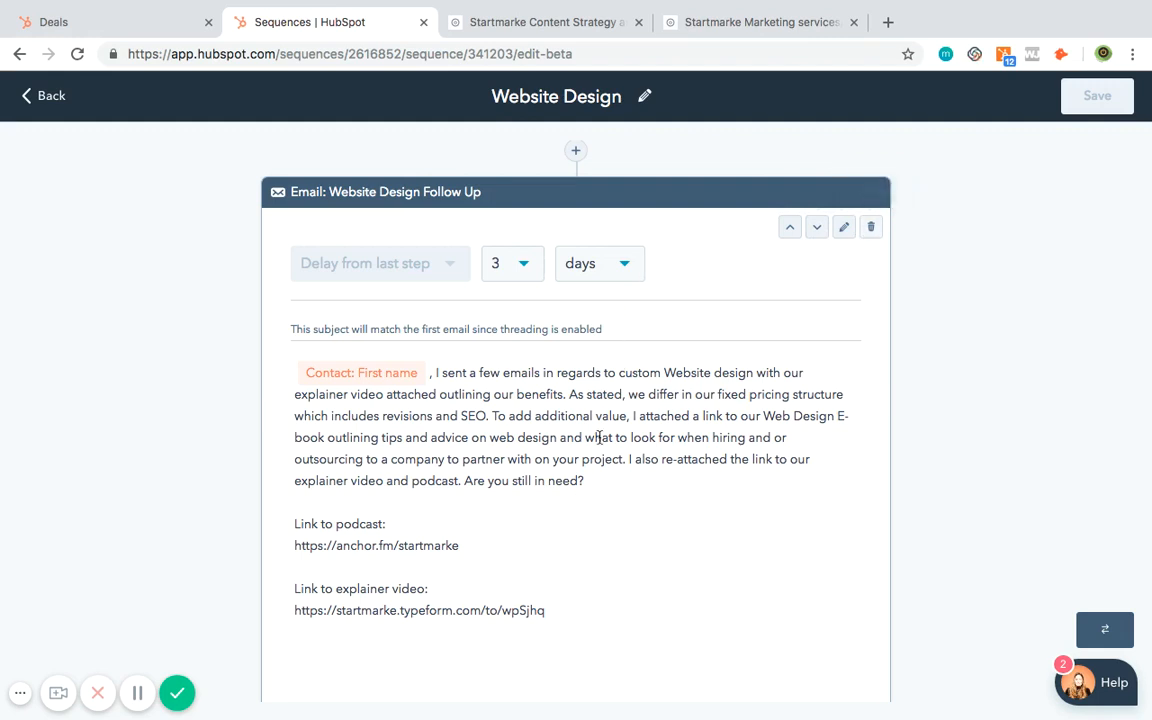
scroll(599, 437, "up", 1)
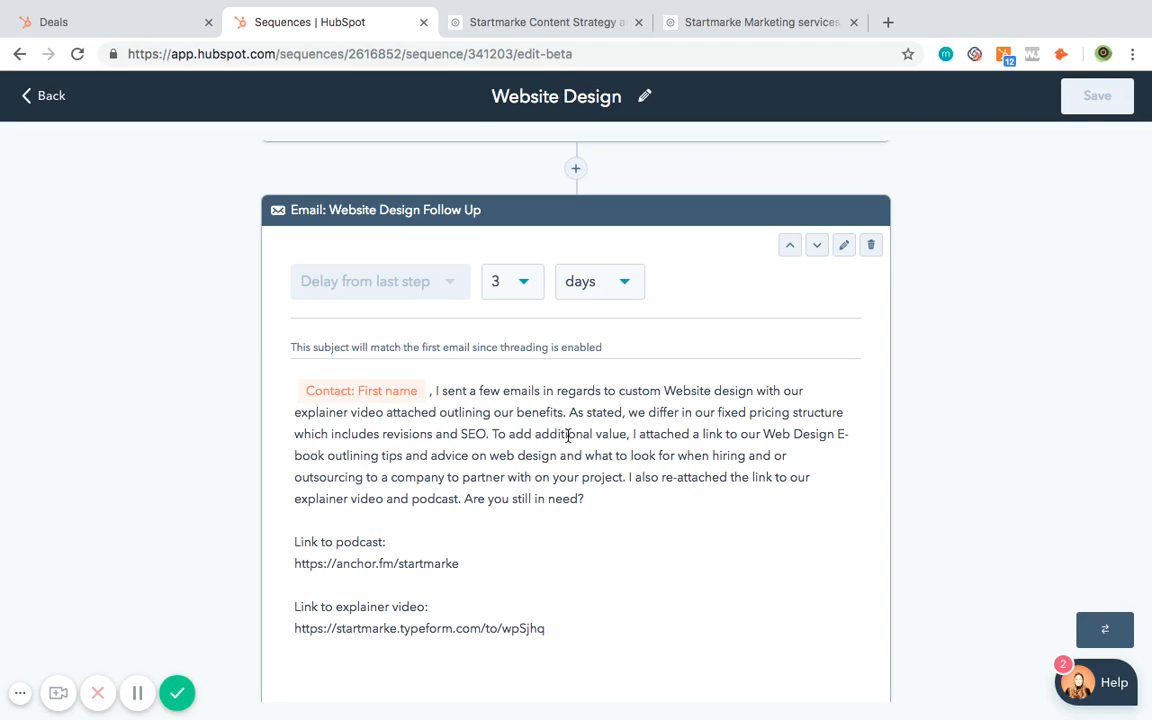
- Review the Thread emails setting and look through the sequence's emails and delays once more, ending at the first email
scroll(567, 434, "up", 15)
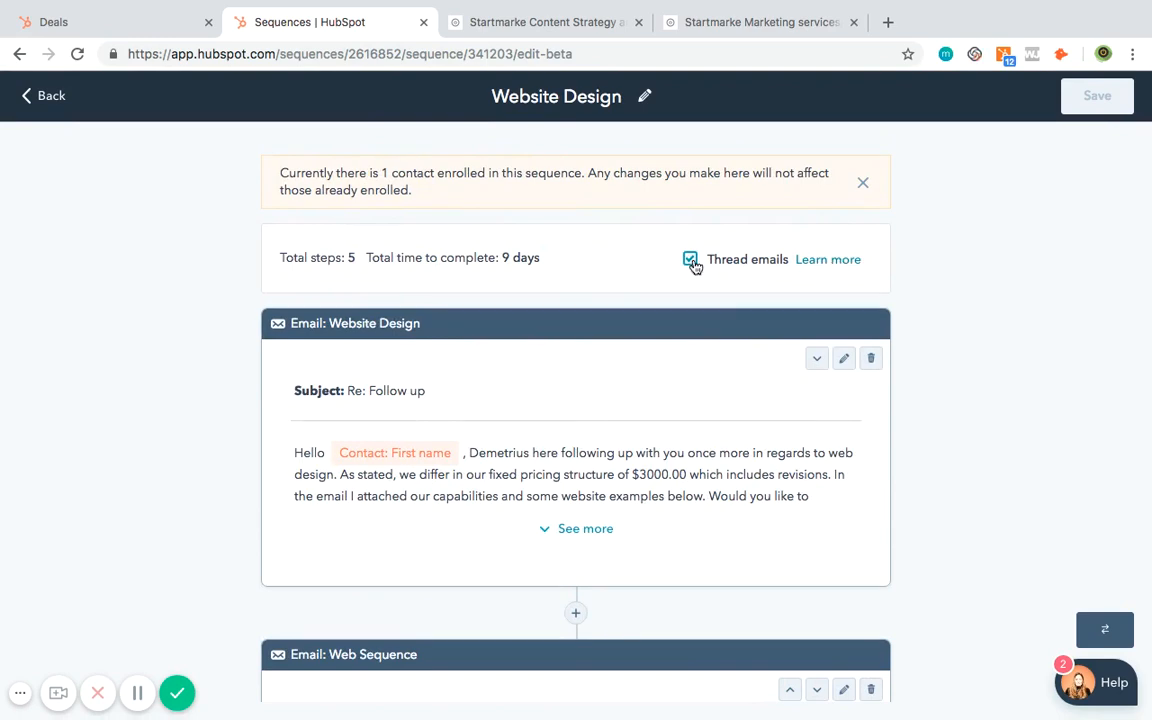
scroll(686, 319, "down", 2)
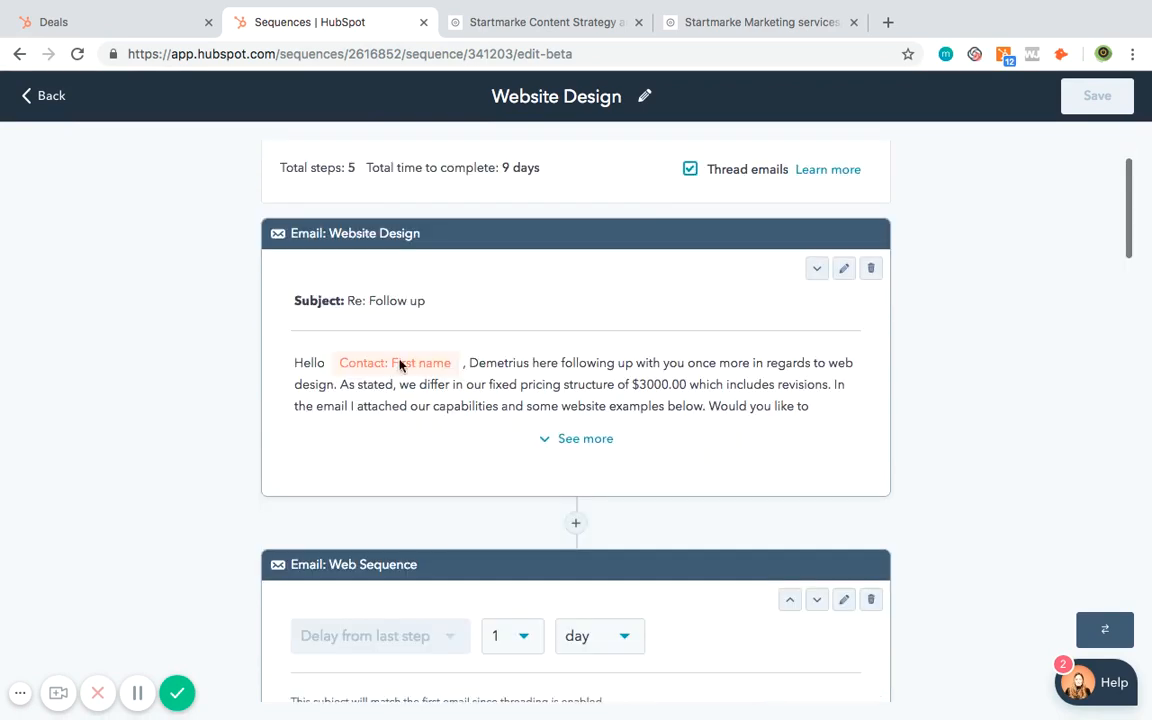
scroll(590, 460, "down", 10)
scroll(621, 488, "down", 5)
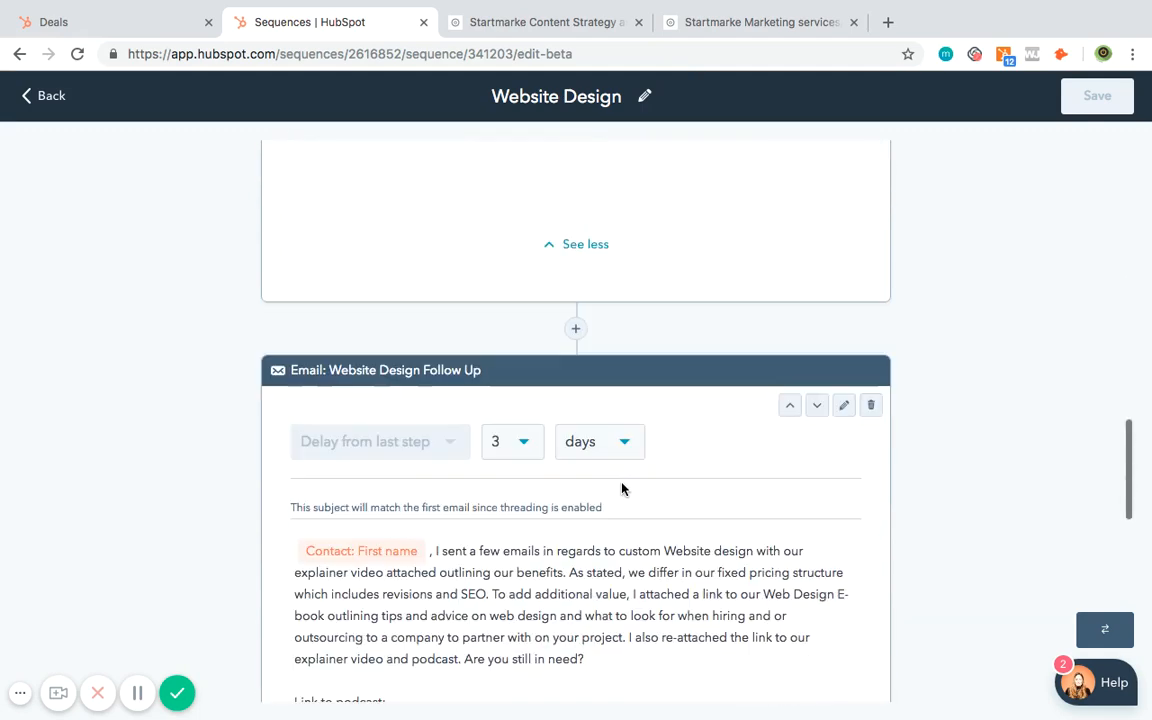
scroll(621, 488, "up", 15)
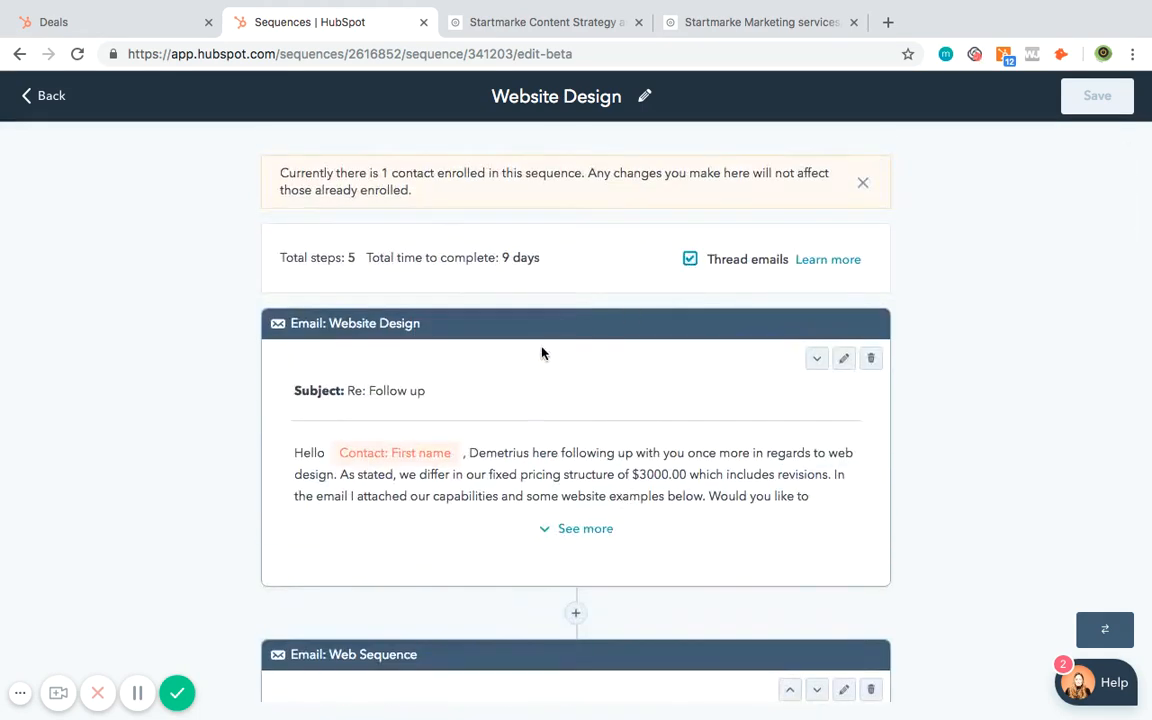
- Skim the Website Design sequence's emails once more, and leave the editor for the sequence's enrollment overview
scroll(695, 614, "down", 5)
scroll(695, 614, "down", 10)
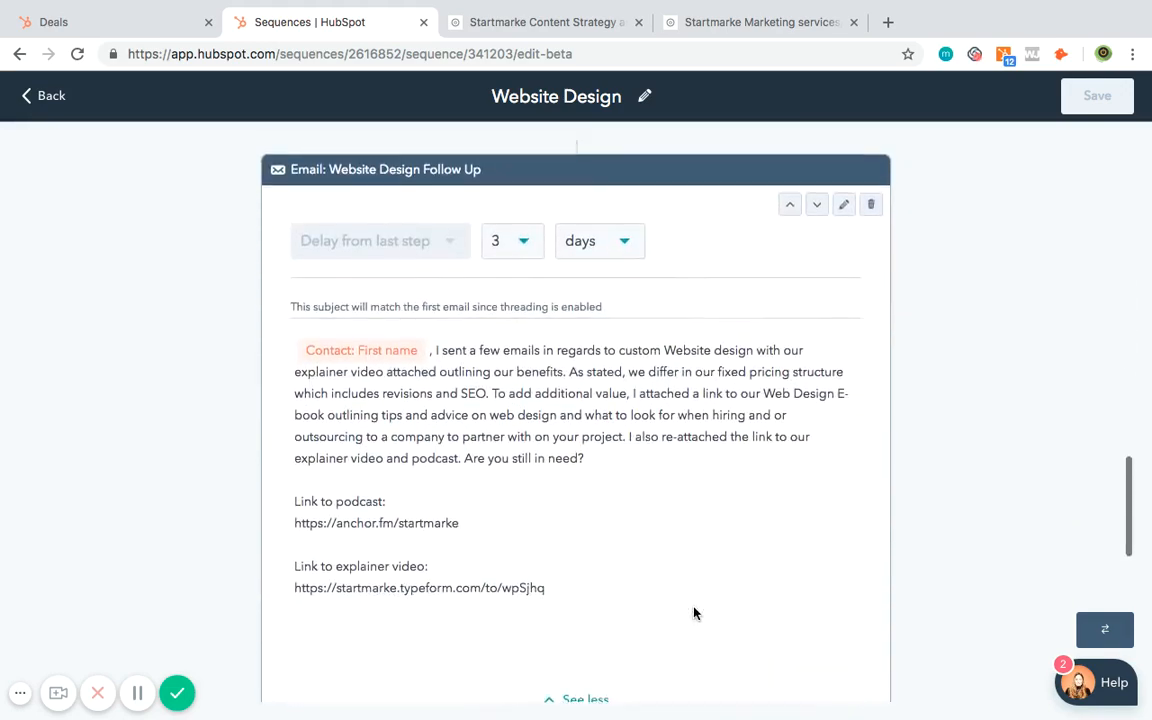
scroll(700, 375, "up", 15)
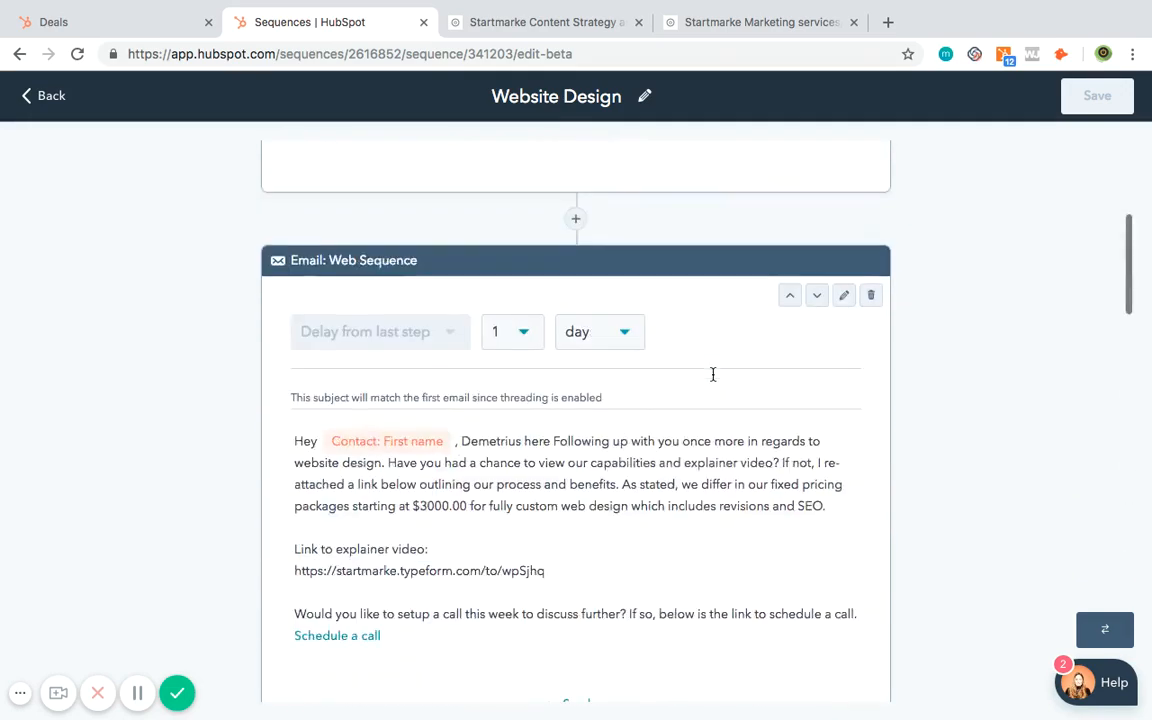
left_click(43, 104)
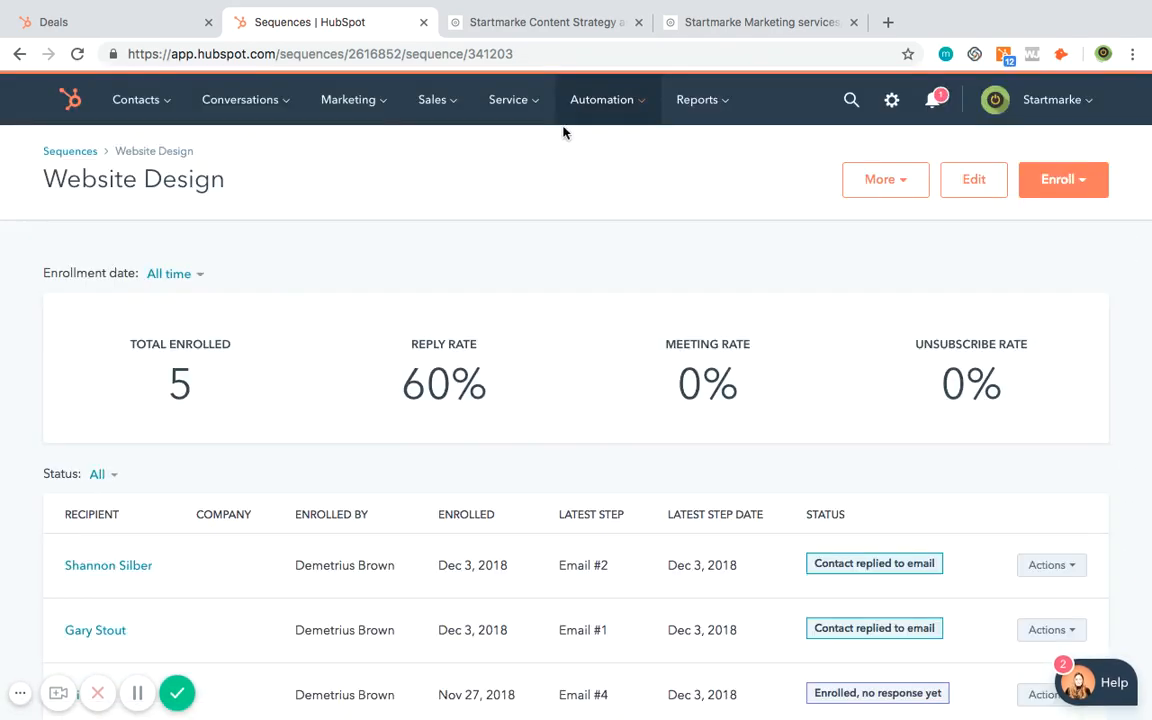
- Open Prospects from the Analytics Tools reports and look through the first page of company website visitors
mouse_move(722, 103)
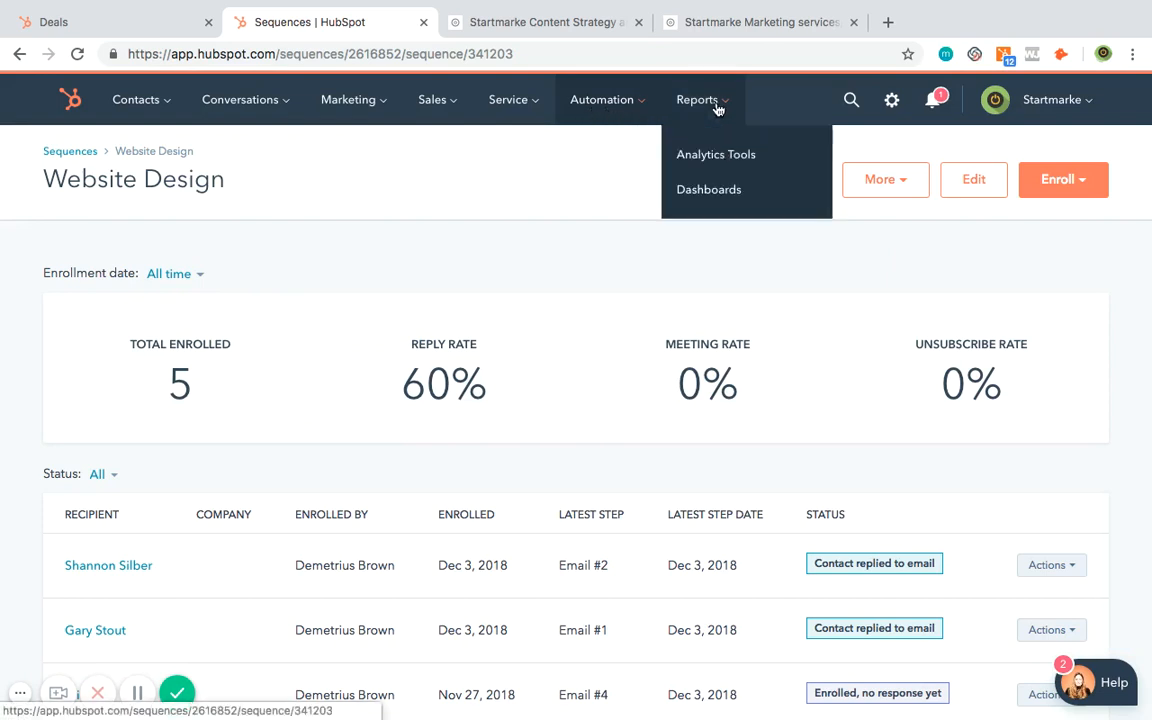
left_click(718, 156)
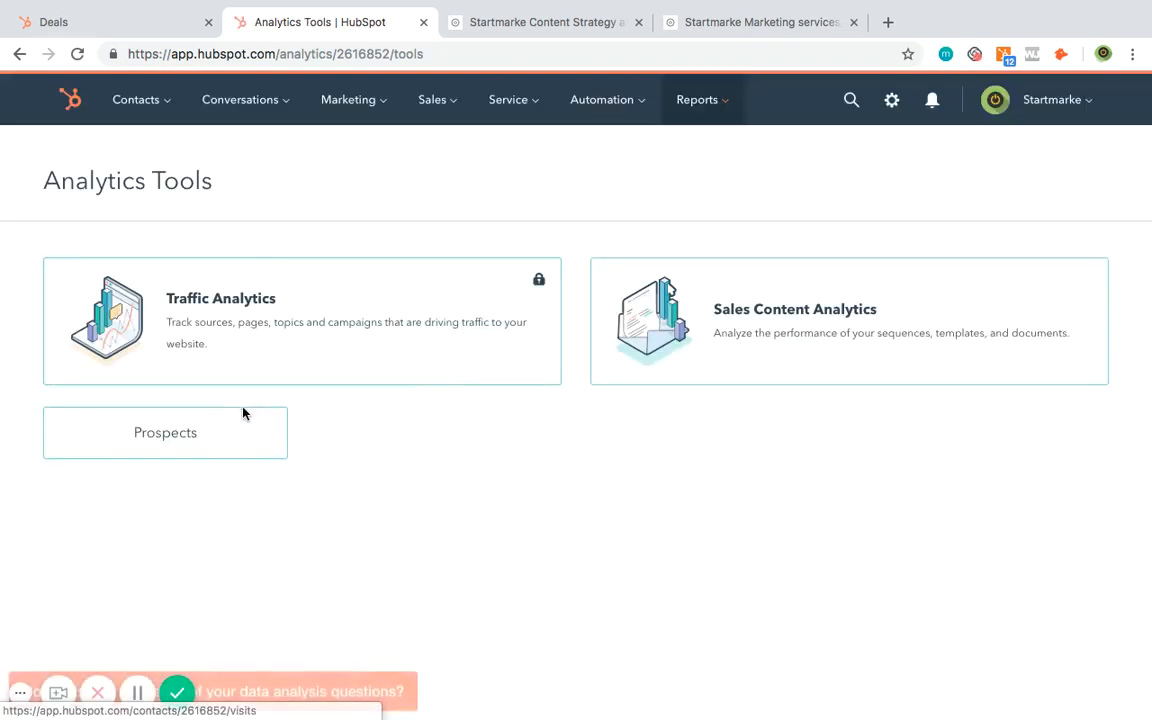
left_click(231, 425)
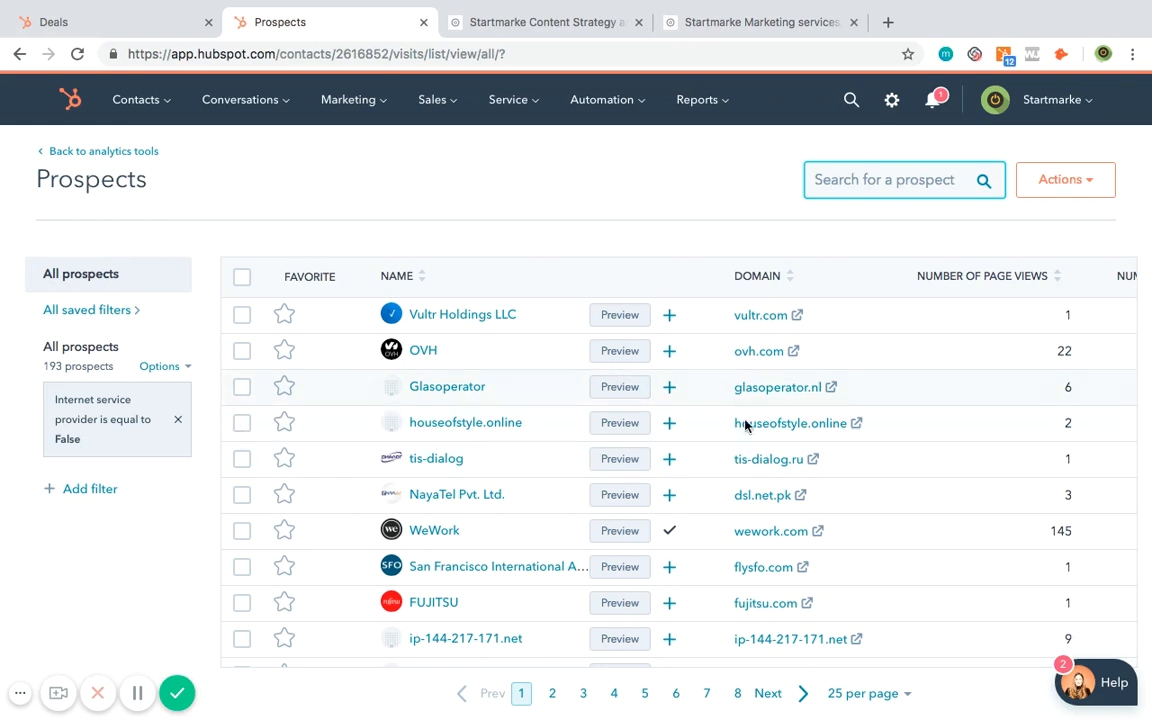
scroll(785, 503, "down", 1)
scroll(789, 485, "down", 5)
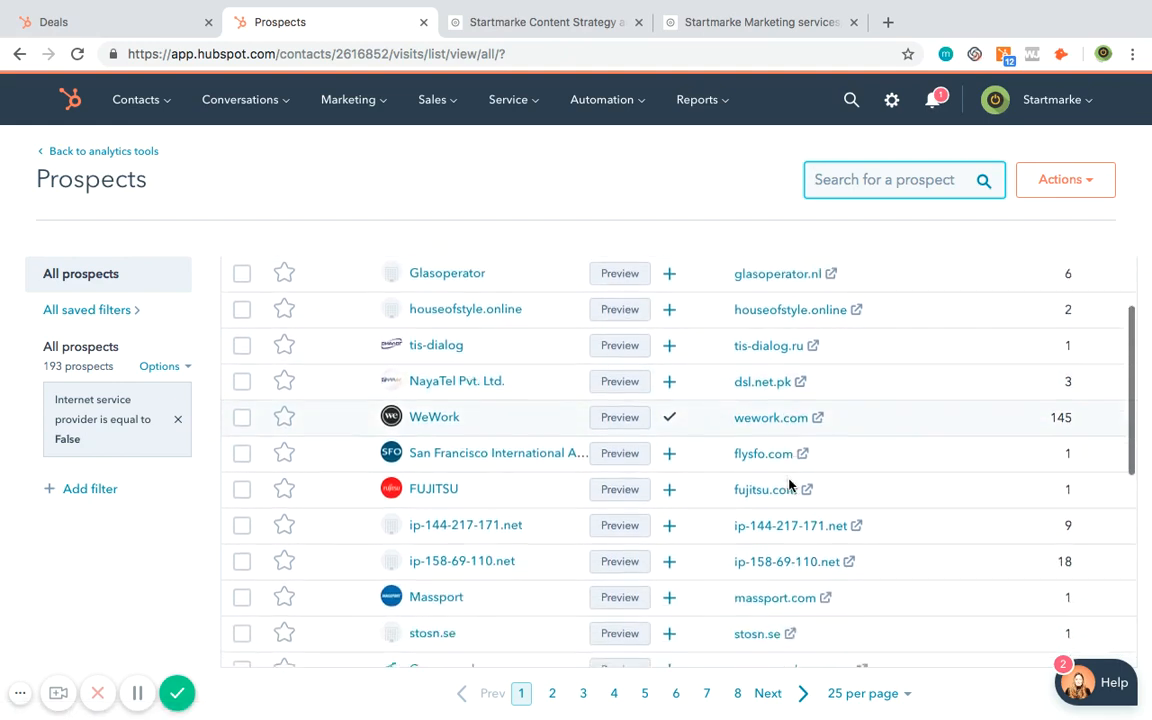
scroll(789, 485, "down", 6)
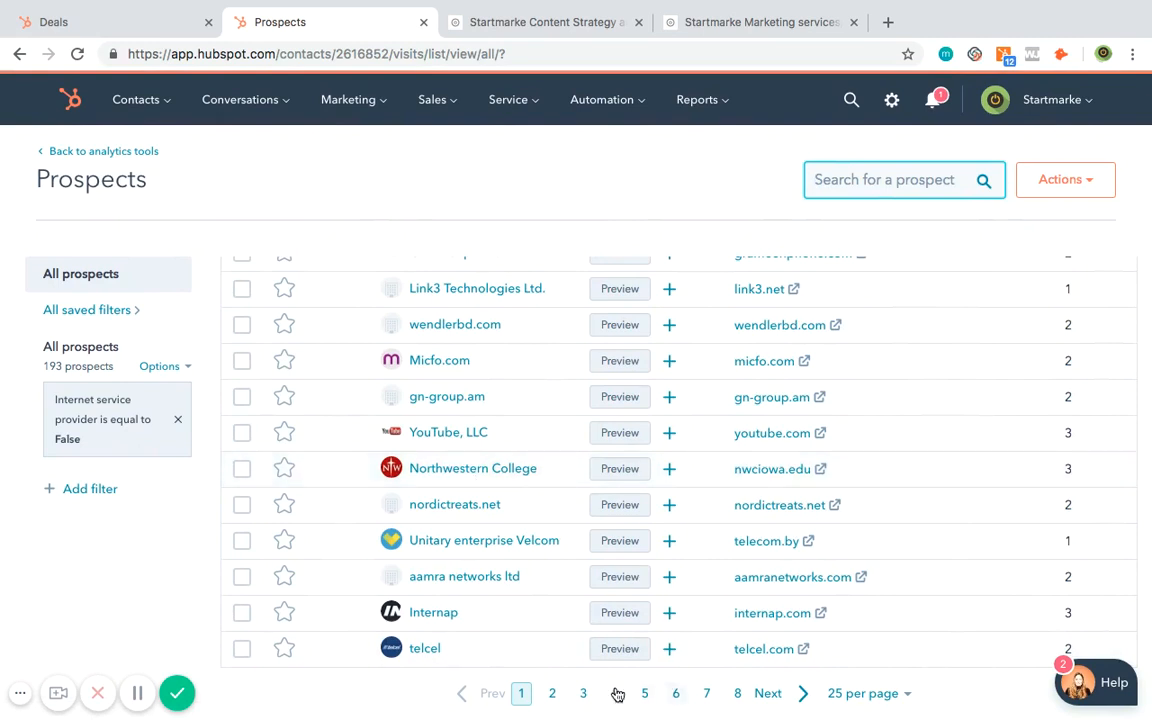
- Browse pages 2 and 4 of the prospects list, checking the companies' domains and page views
left_click(552, 693)
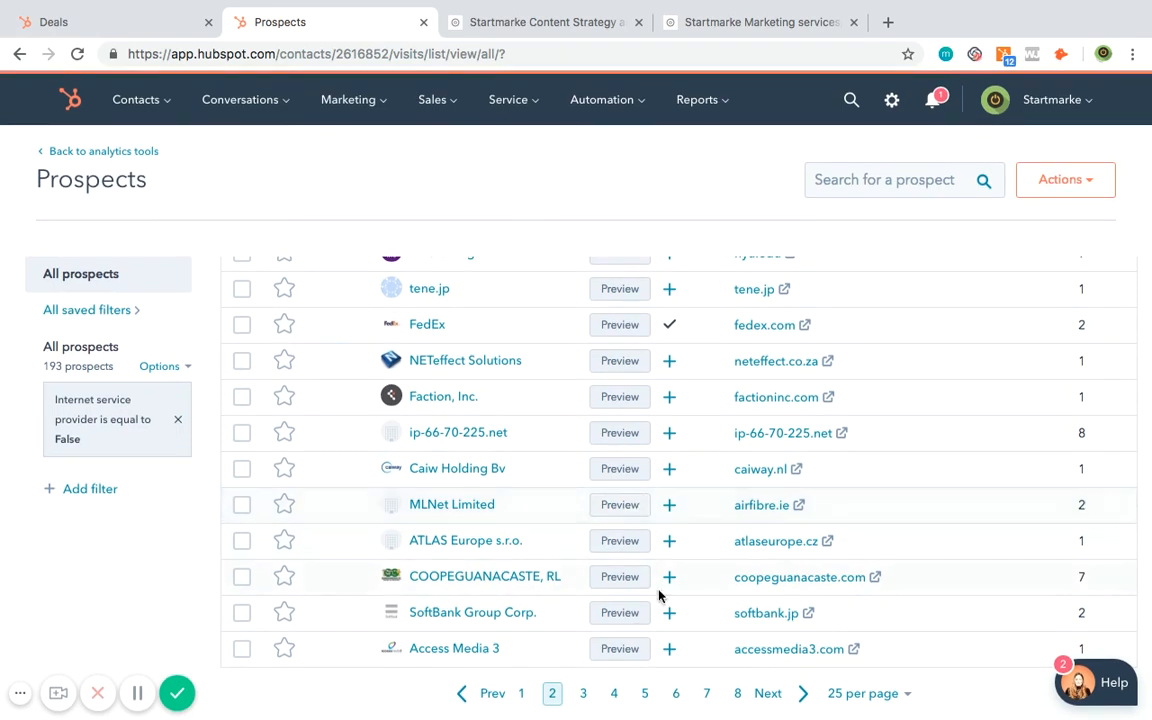
left_click(612, 694)
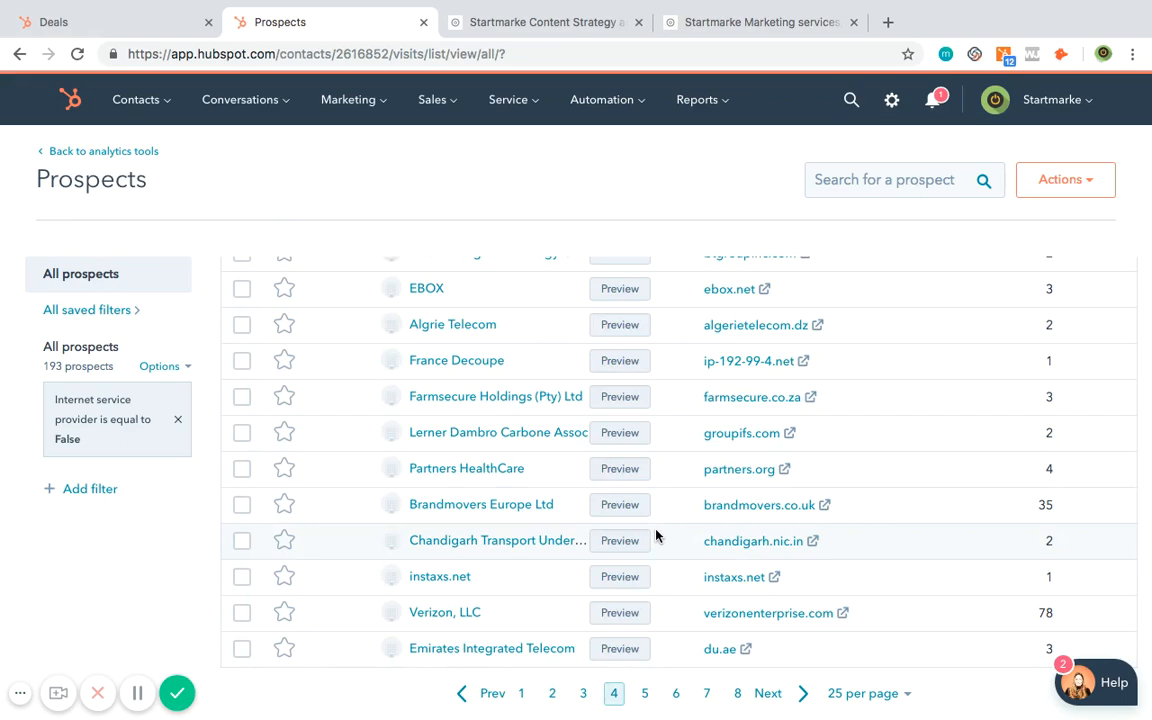
scroll(656, 537, "up", 5)
scroll(656, 537, "down", 5)
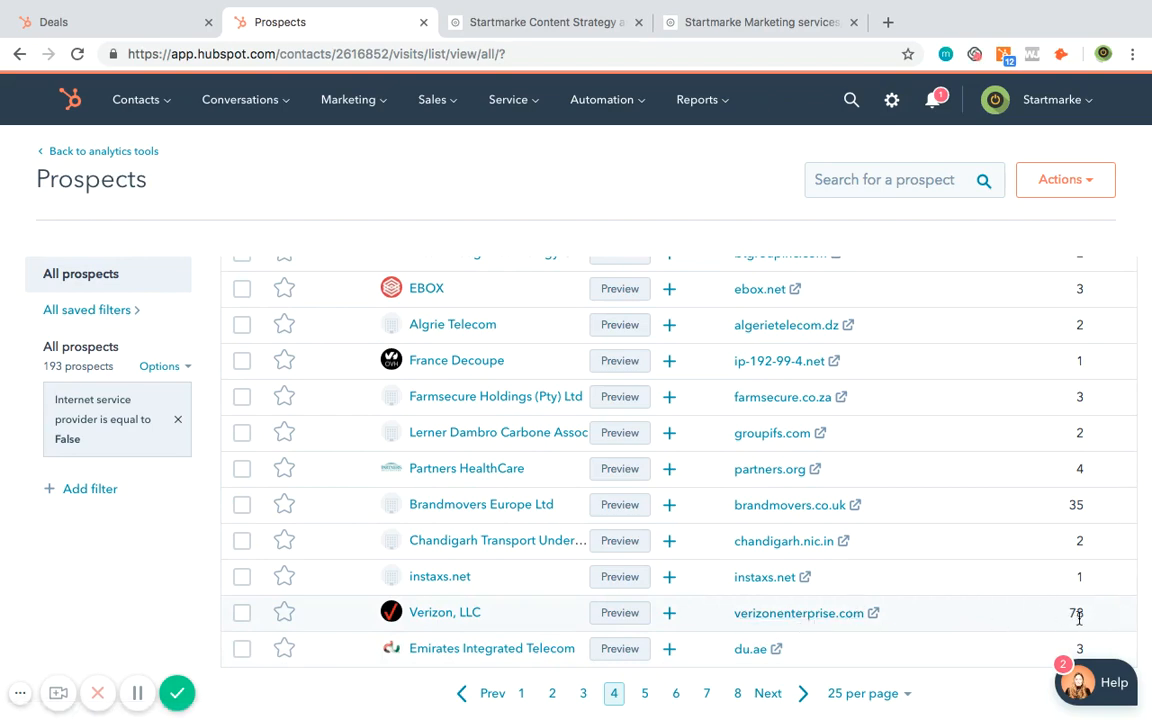
scroll(1078, 617, "up", 10)
scroll(1078, 617, "down", 10)
- View the company details of the prospect Verizon, LLC, including location, source and related companies, and close them
left_click(463, 619)
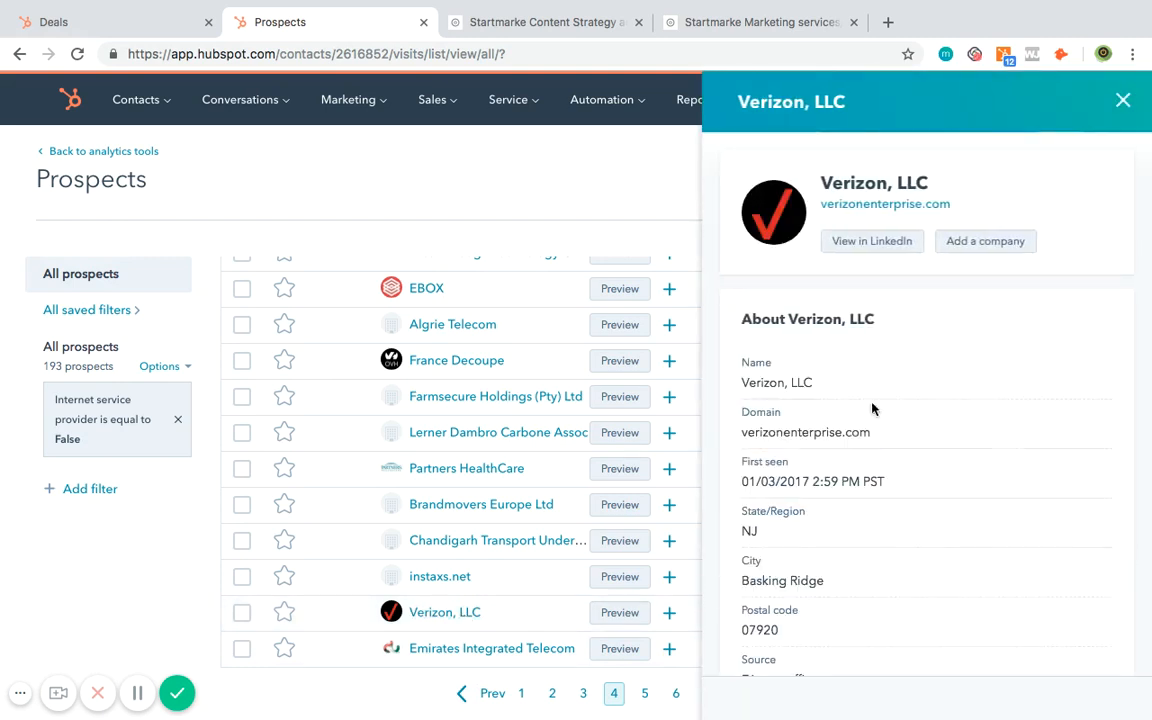
scroll(851, 535, "down", 2)
scroll(851, 535, "down", 3)
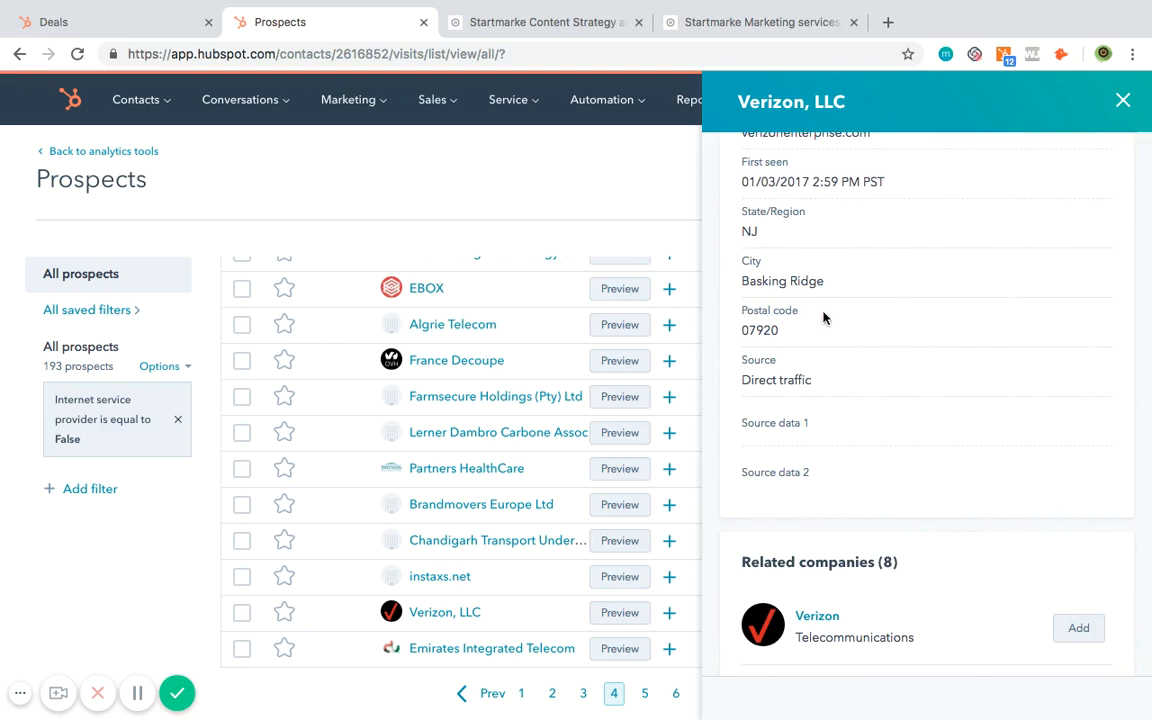
scroll(805, 300, "up", 3)
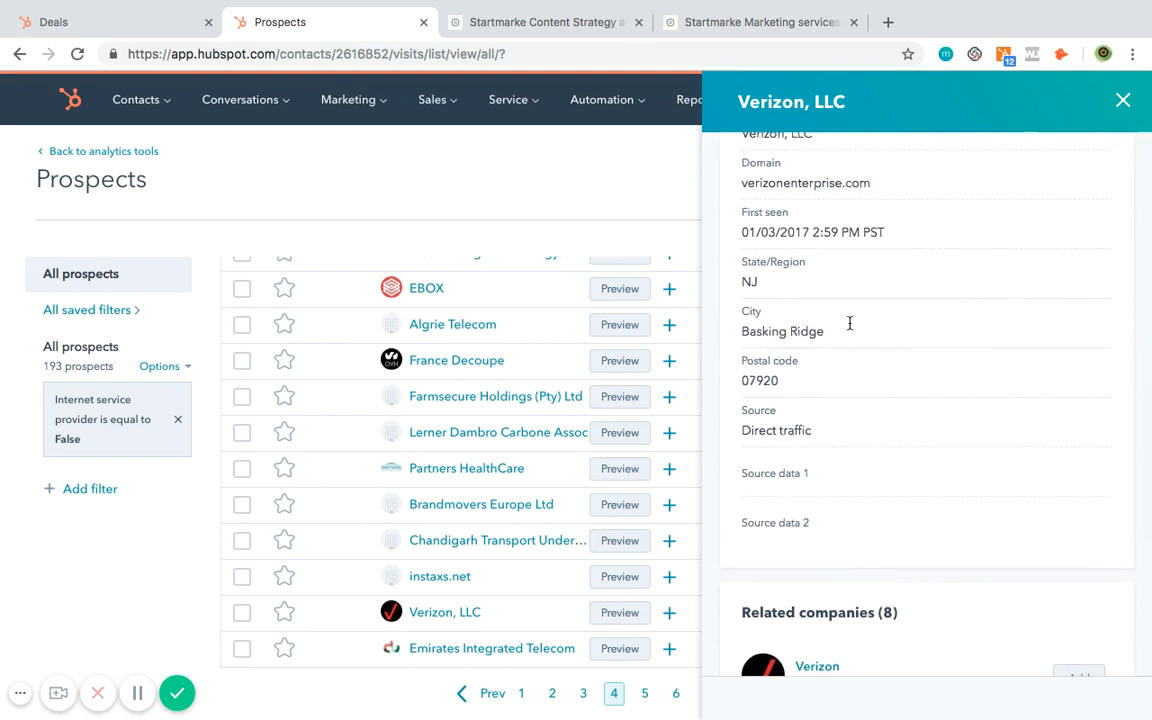
scroll(901, 277, "up", 3)
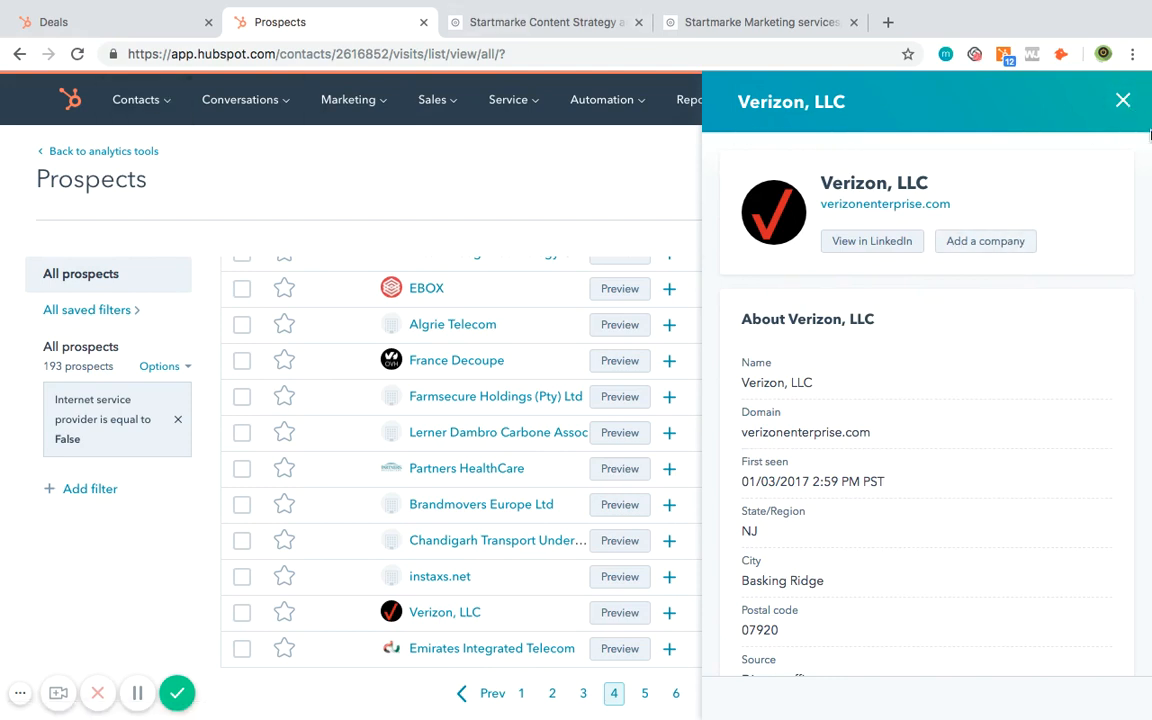
left_click(1120, 100)
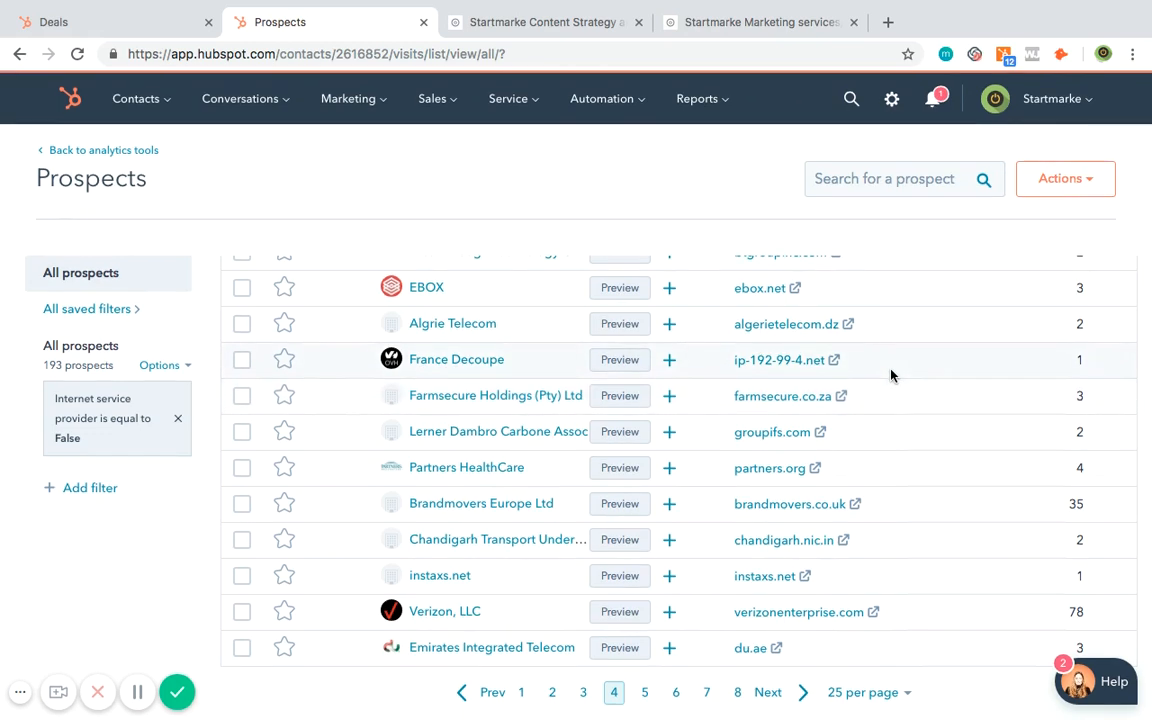
- Open the reporting dashboards and review the Marketing Dashboard's contact reports through to the Leaderboard's activity breakdown
mouse_move(688, 103)
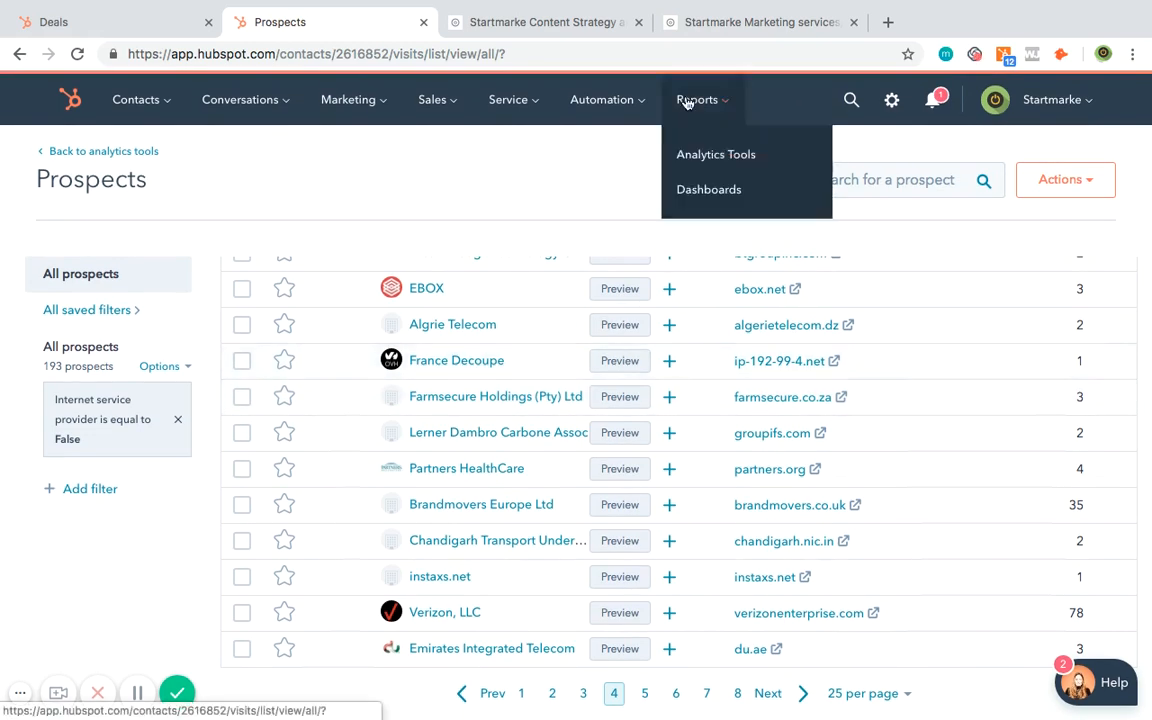
left_click(711, 188)
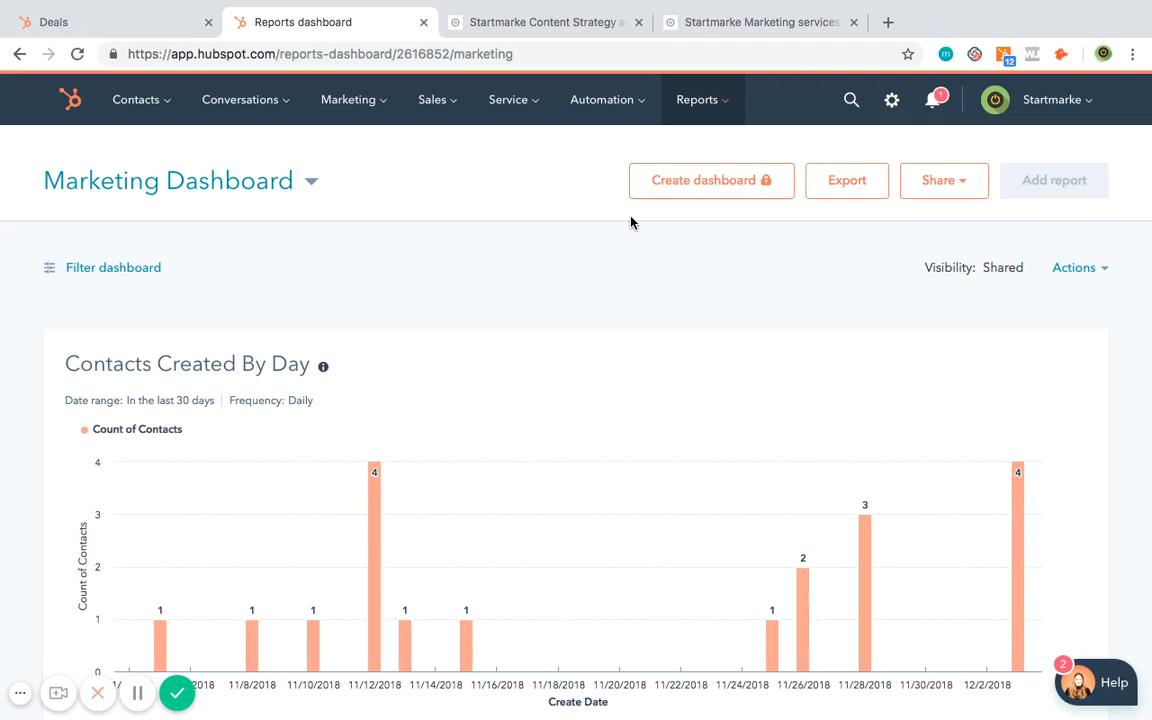
scroll(535, 301, "down", 5)
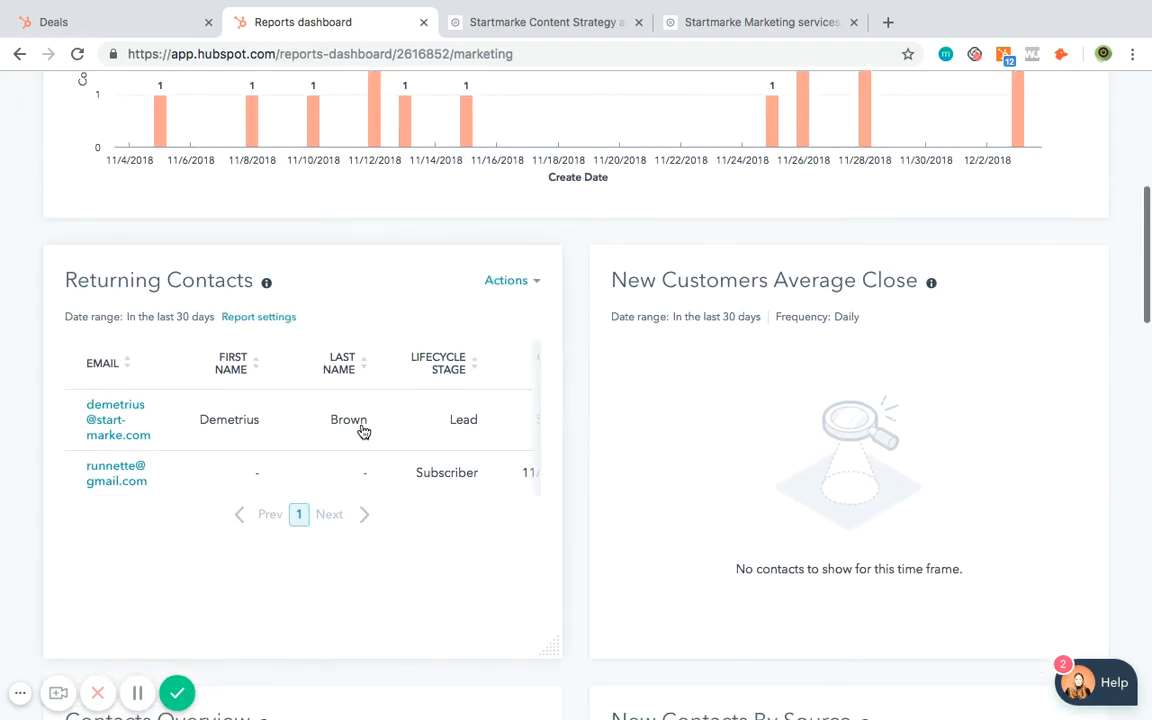
scroll(553, 446, "down", 5)
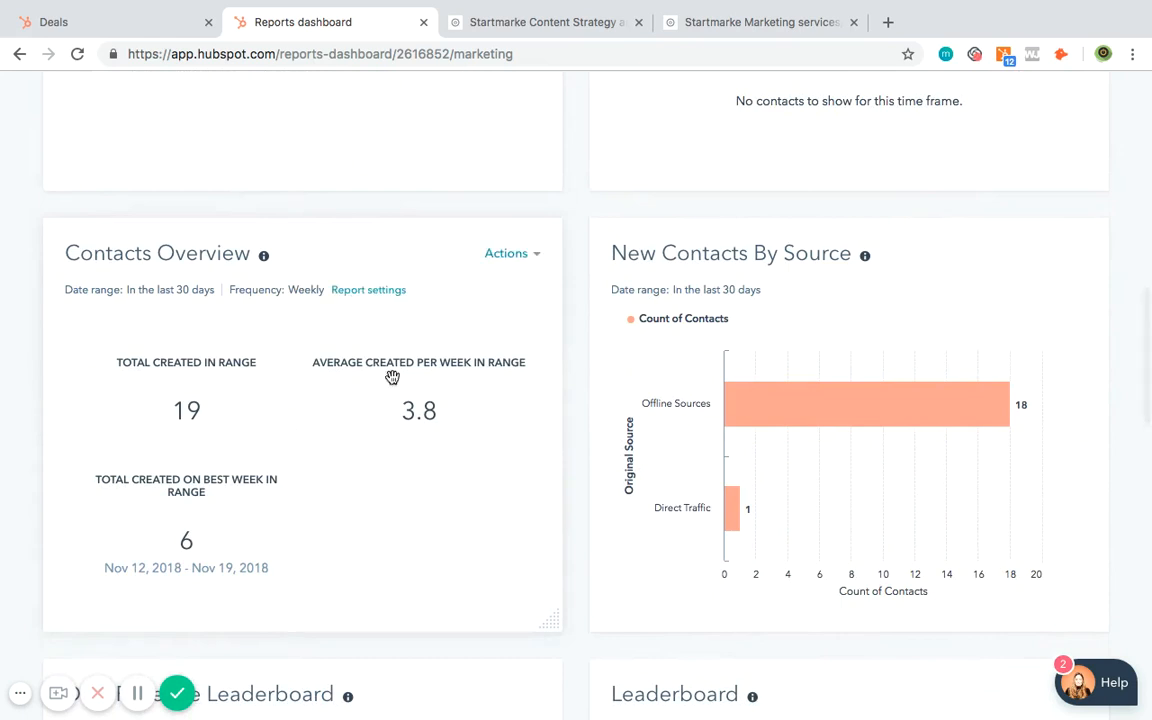
scroll(829, 429, "down", 5)
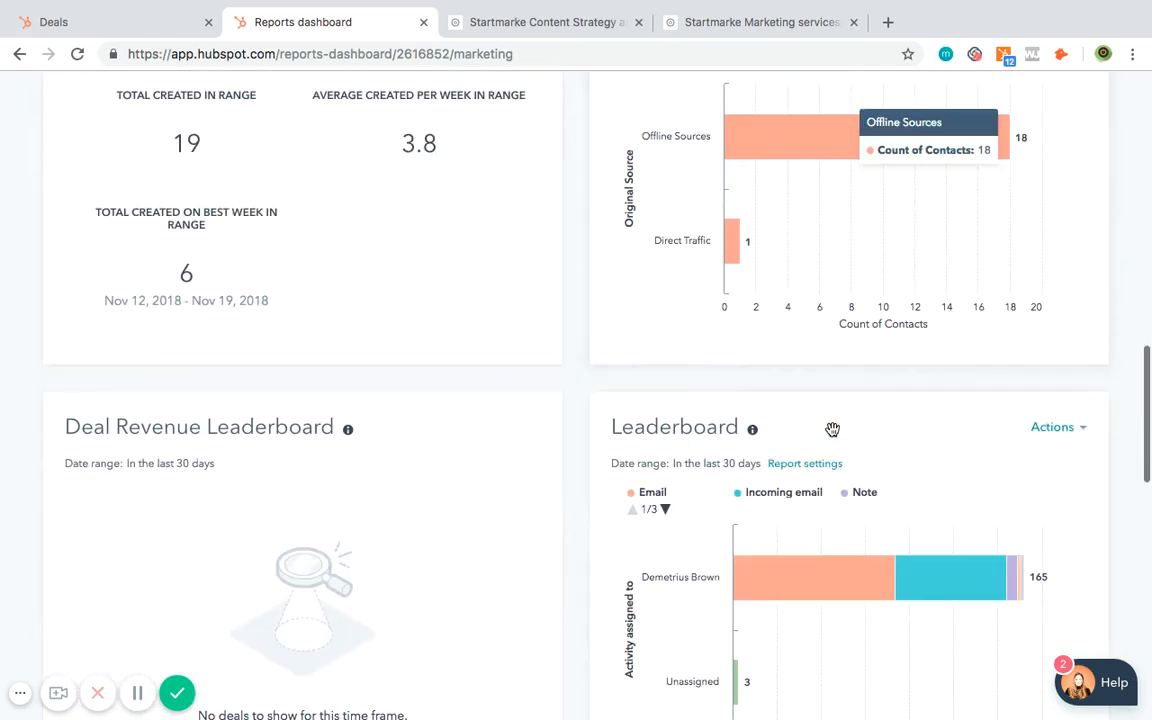
mouse_move(743, 334)
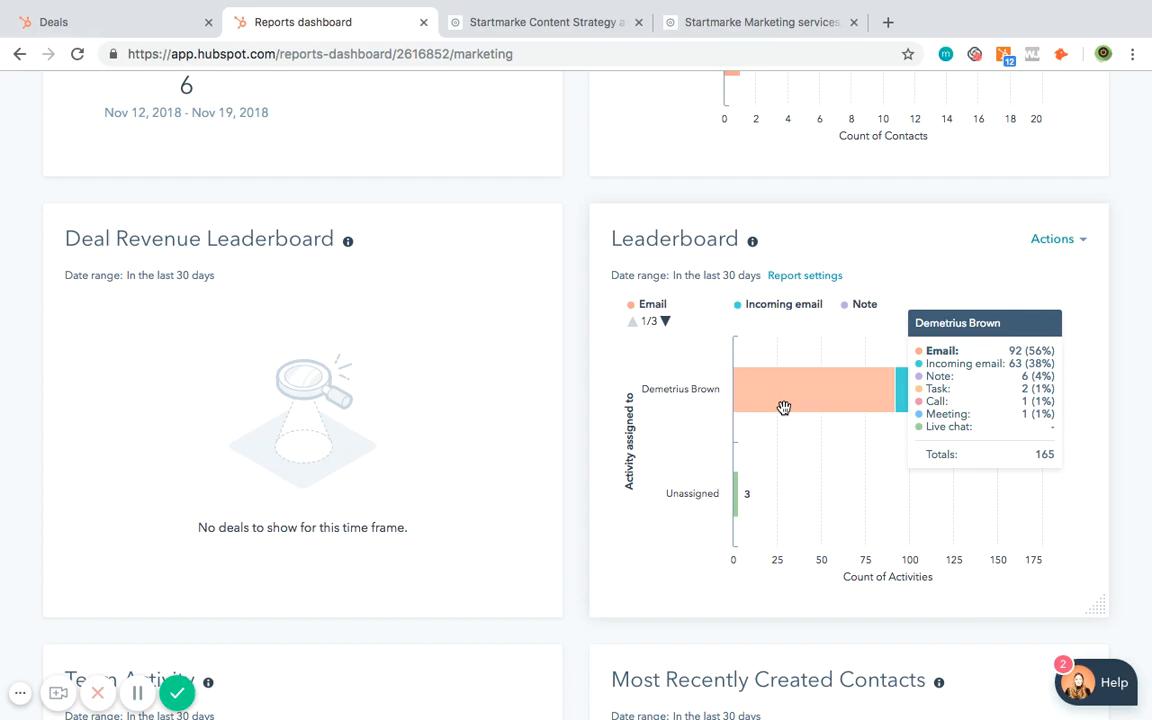
- Review the Marketing Dashboard's Team Activity, Most Recently Created Contacts and Incomplete Tasks reports, ending back at its beginning
scroll(519, 424, "down", 4)
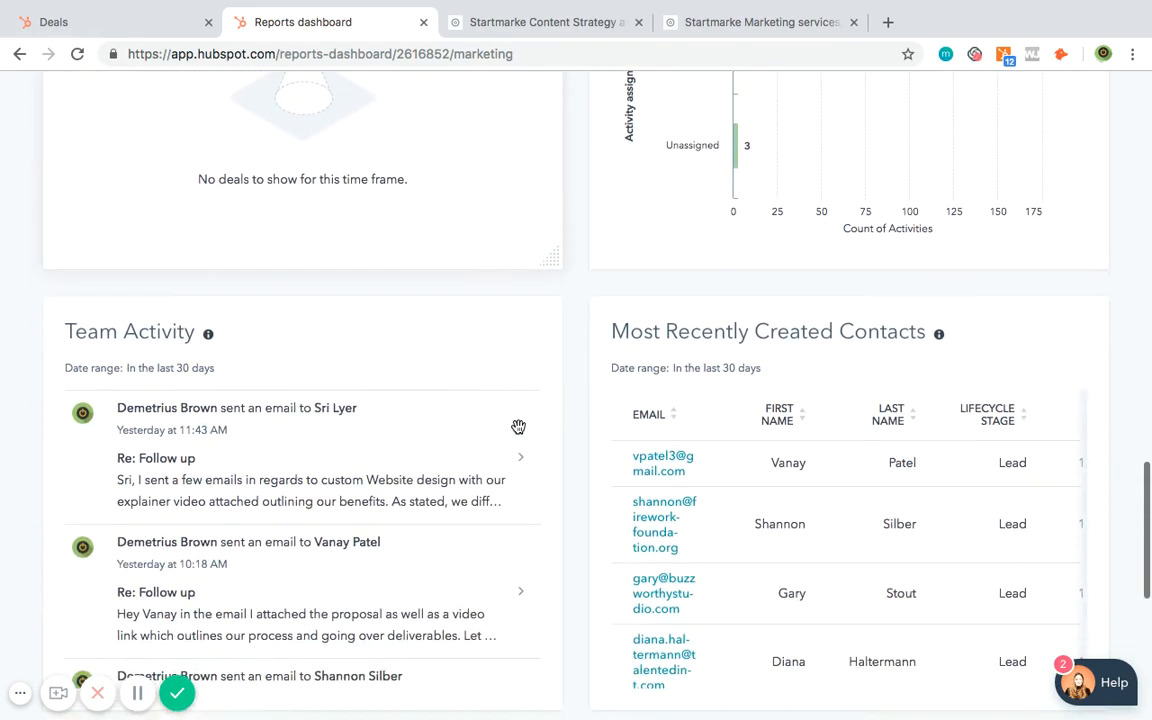
scroll(270, 562, "down", 10)
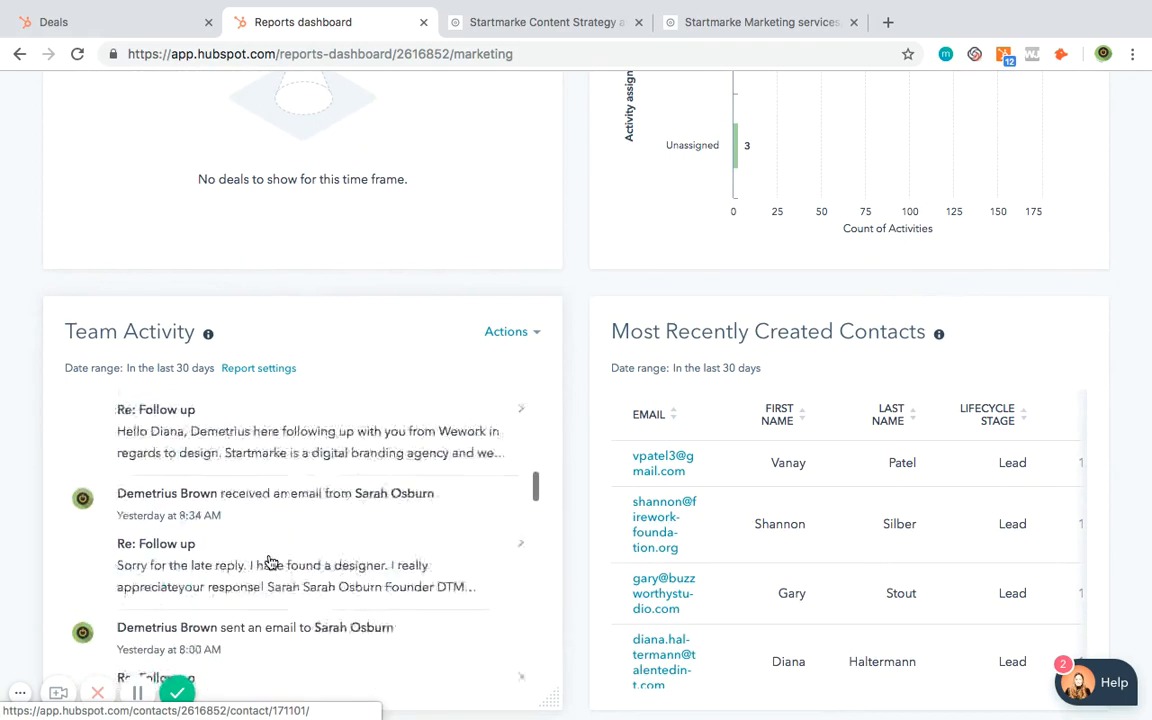
scroll(270, 562, "down", 5)
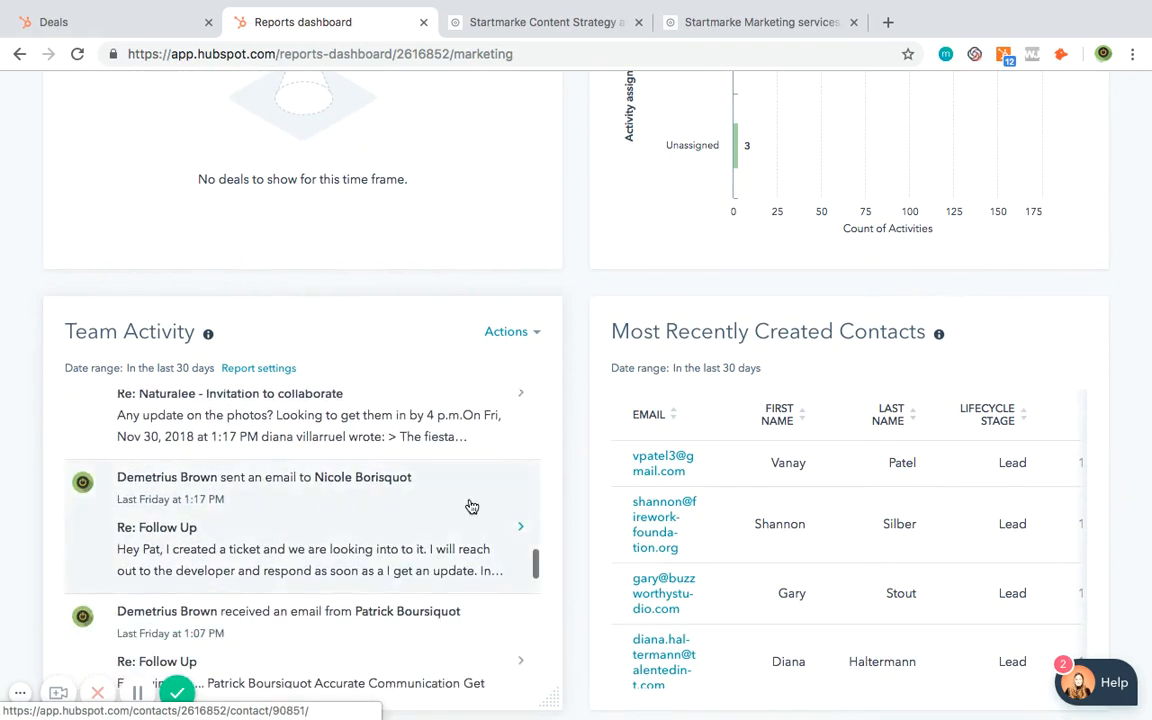
scroll(576, 452, "down", 3)
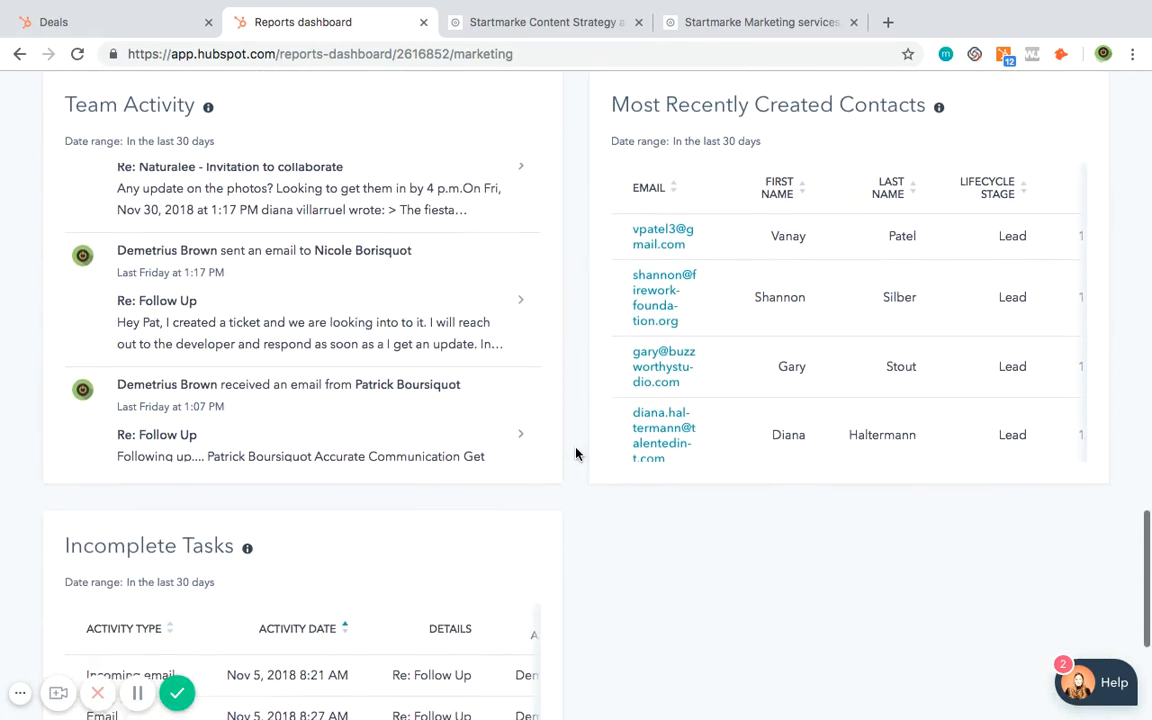
scroll(527, 424, "up", 3)
scroll(417, 398, "down", 4)
scroll(535, 478, "down", 4)
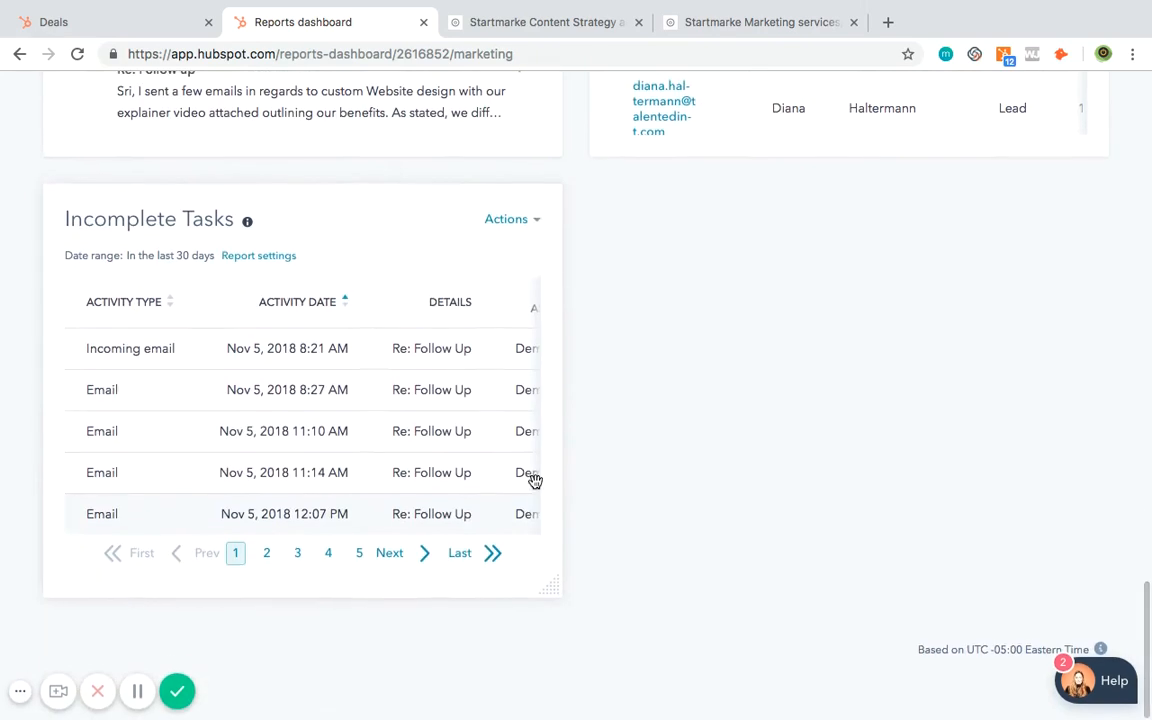
scroll(535, 482, "up", 7)
scroll(535, 482, "up", 10)
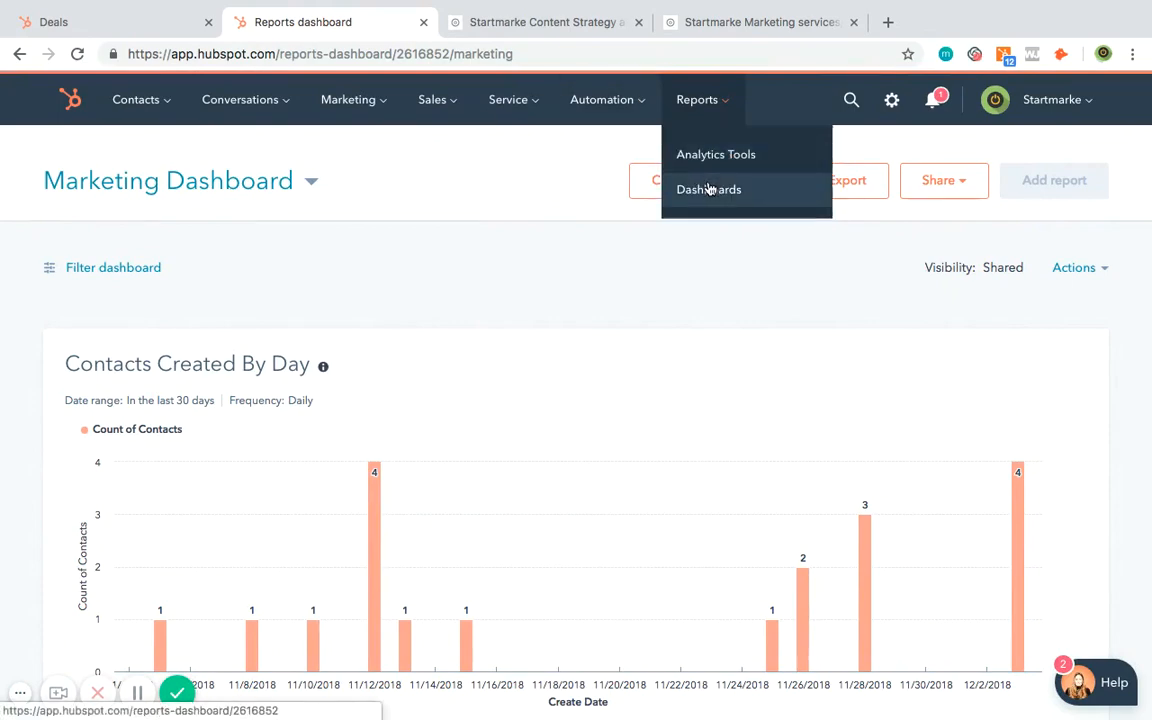
- Switch to the Sales Dashboard and look through its reports, including Returning Contacts, Top Templates and Sales Performance
left_click(296, 192)
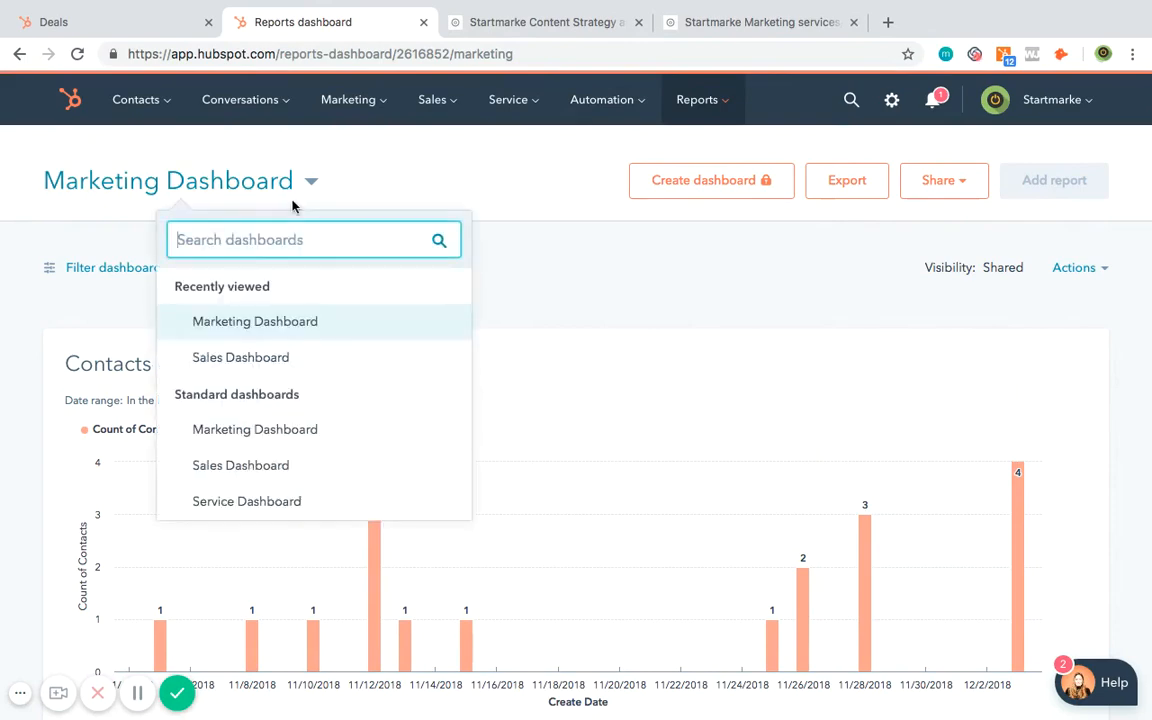
left_click(297, 358)
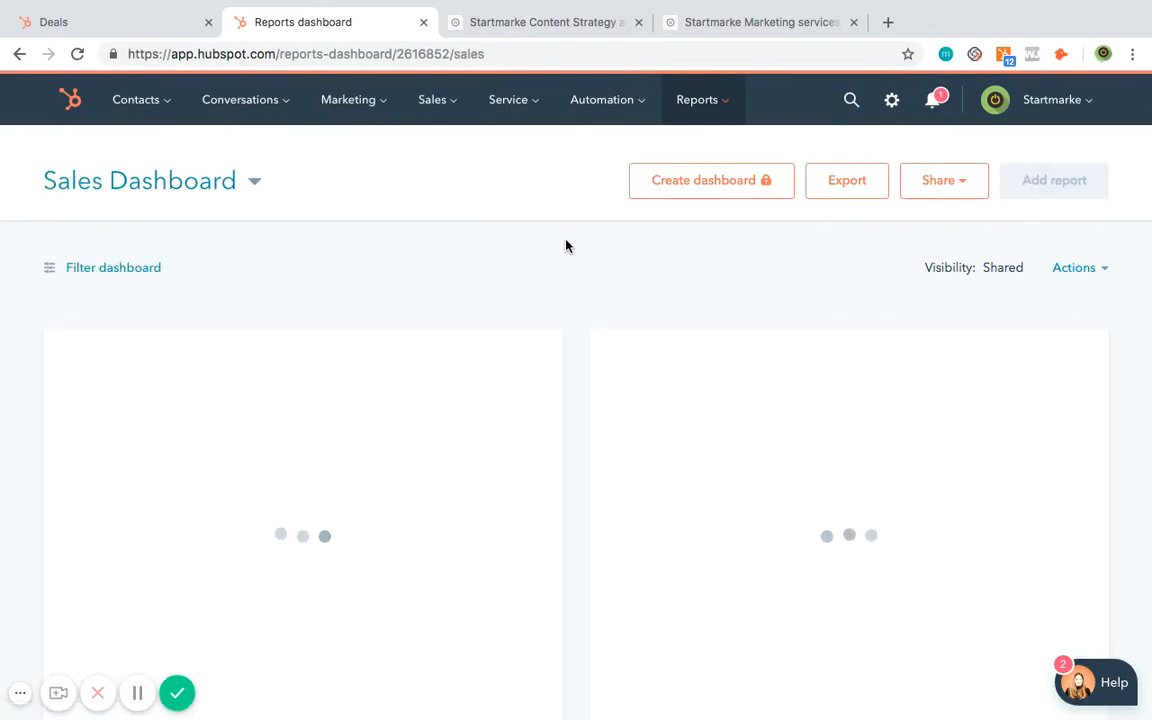
scroll(470, 410, "down", 20)
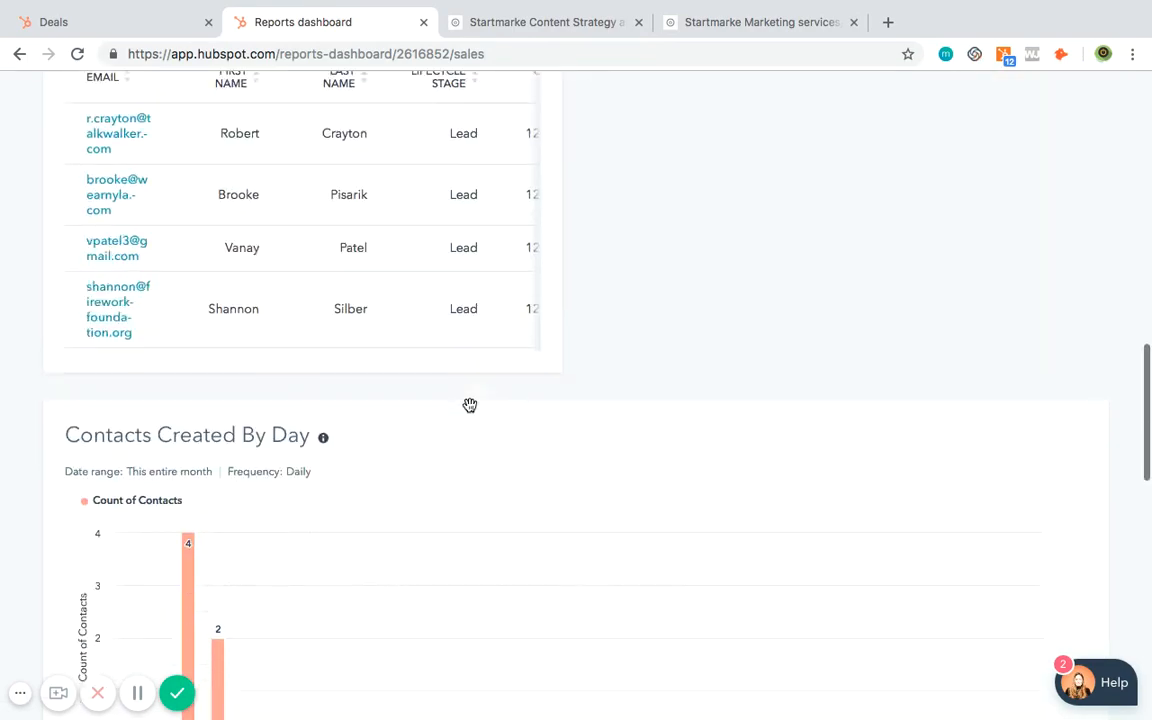
scroll(470, 405, "up", 10)
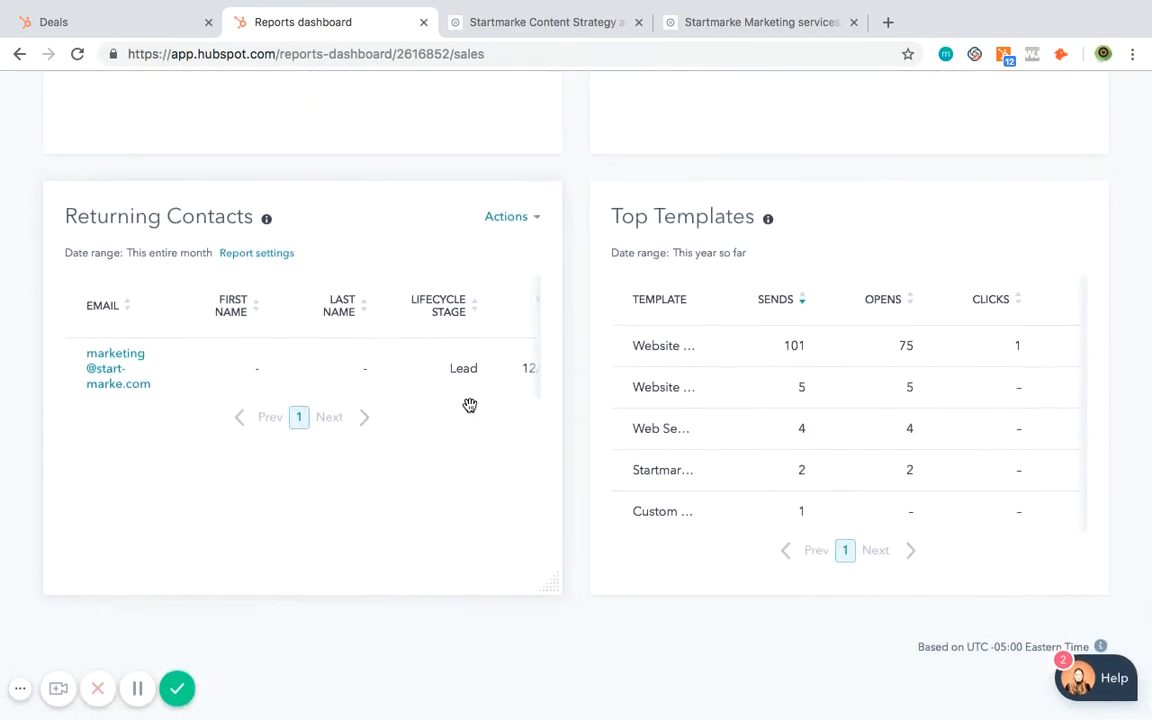
scroll(470, 405, "up", 10)
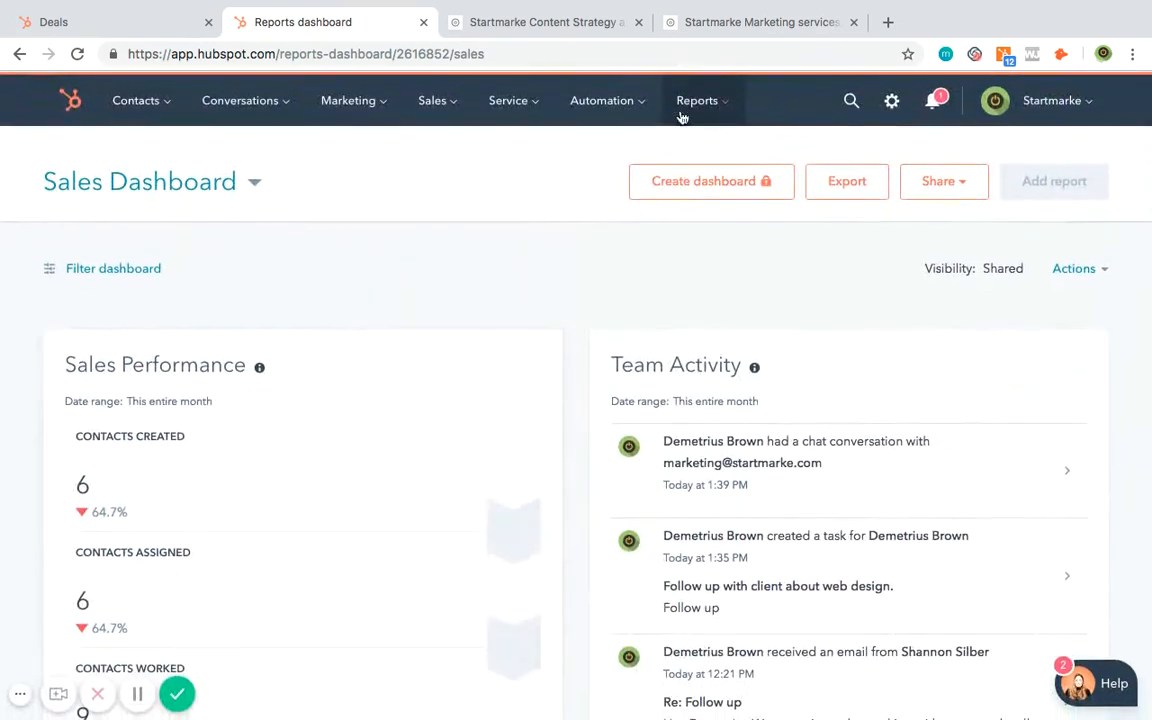
- Reopen the reporting dashboards, switch to the Service Dashboard and review its Tickets By Source, Tickets Closed by Owner and Ticket Volume Over Time reports
left_click(697, 99)
left_click(691, 199)
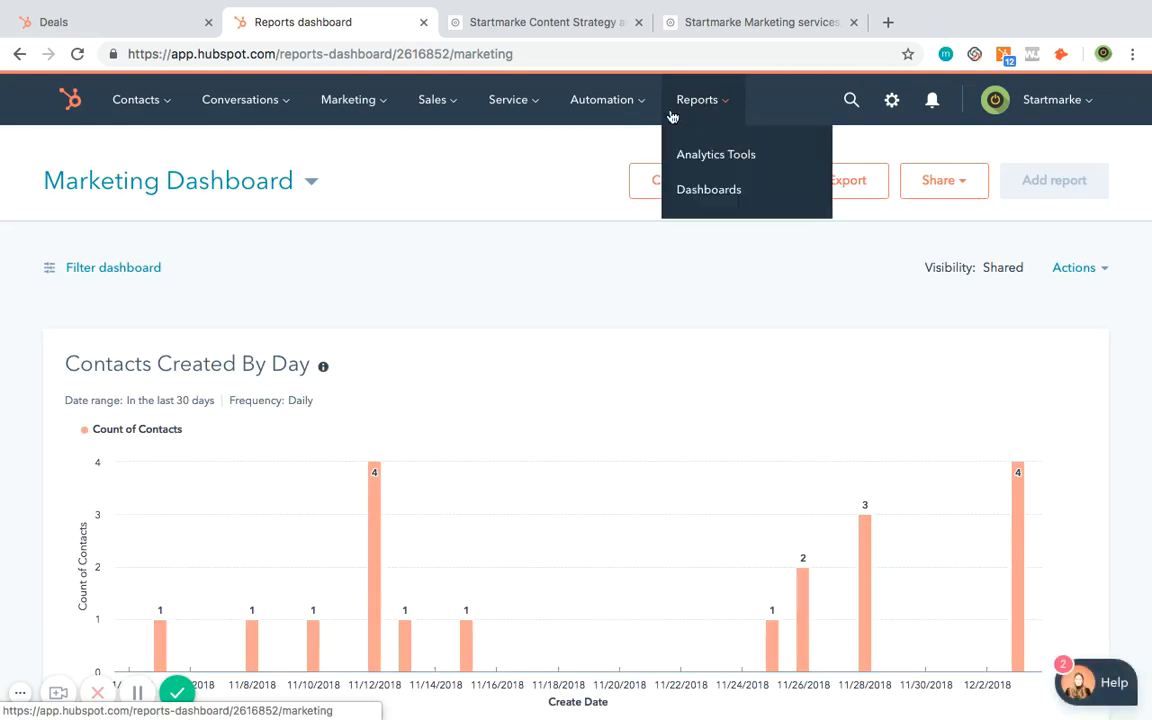
left_click(297, 187)
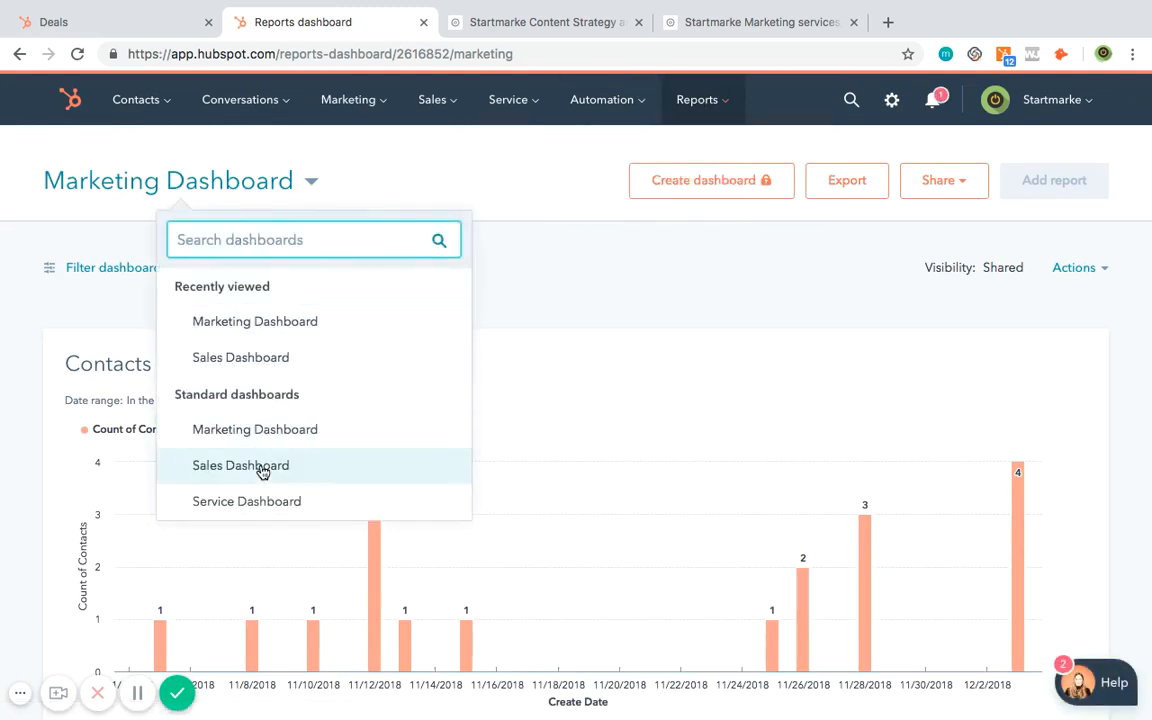
left_click(259, 510)
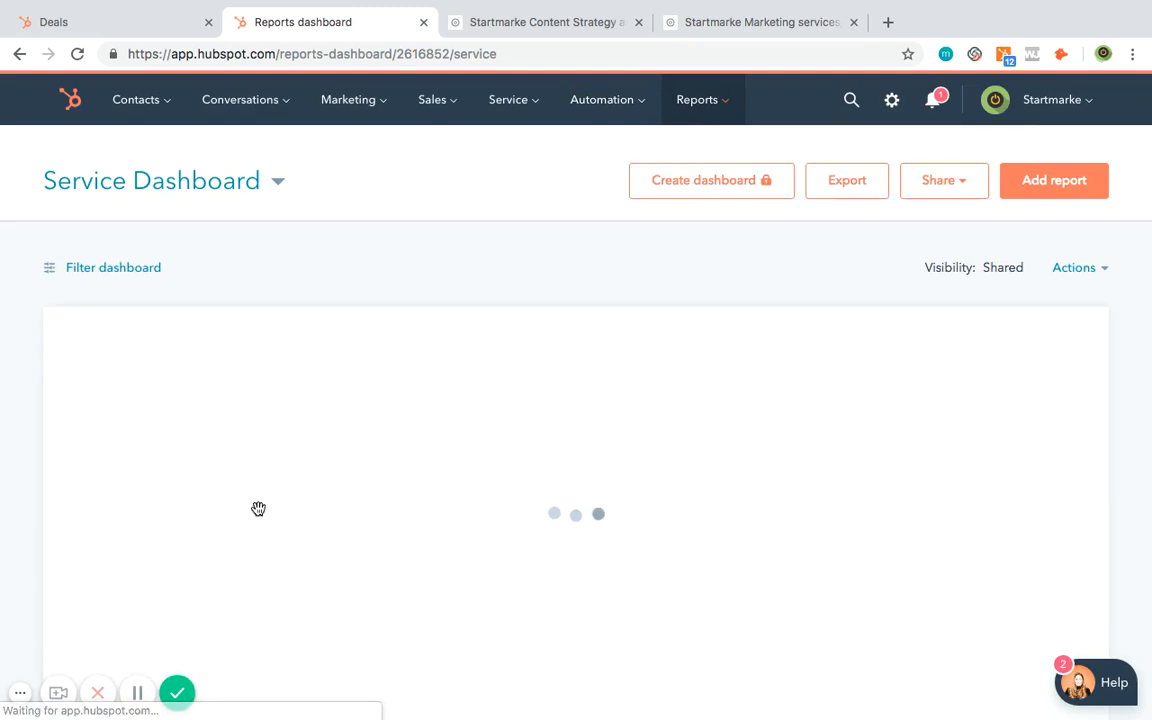
scroll(503, 418, "down", 8)
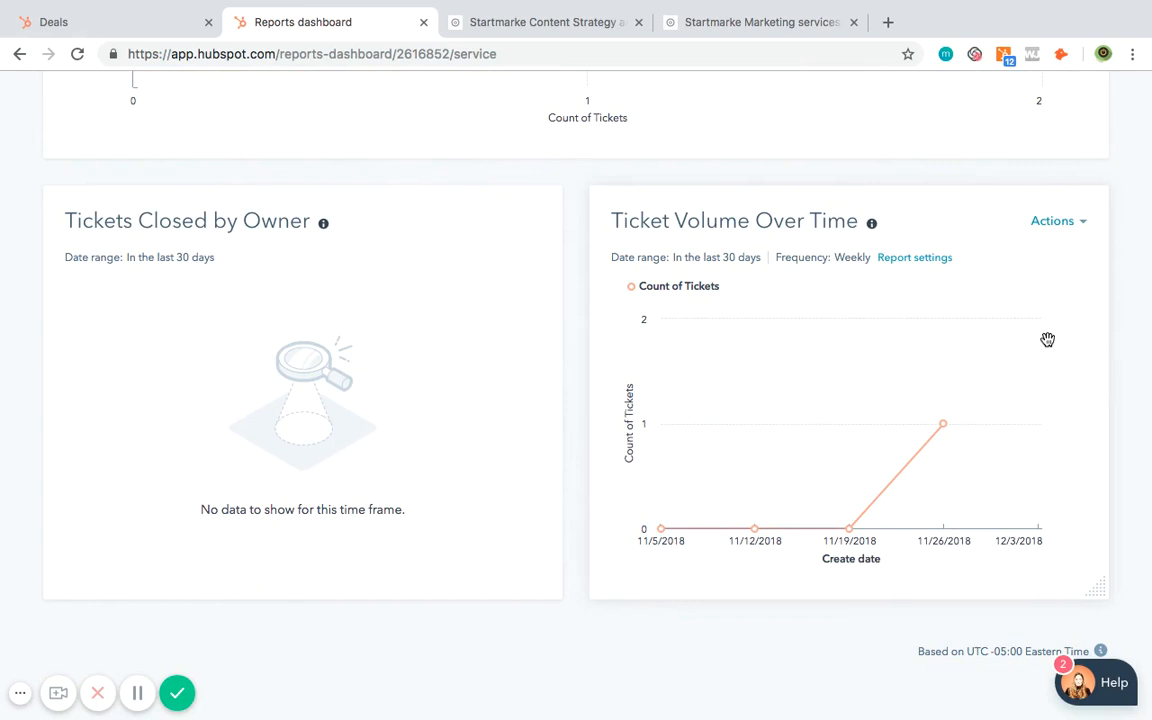
scroll(1047, 340, "up", 6)
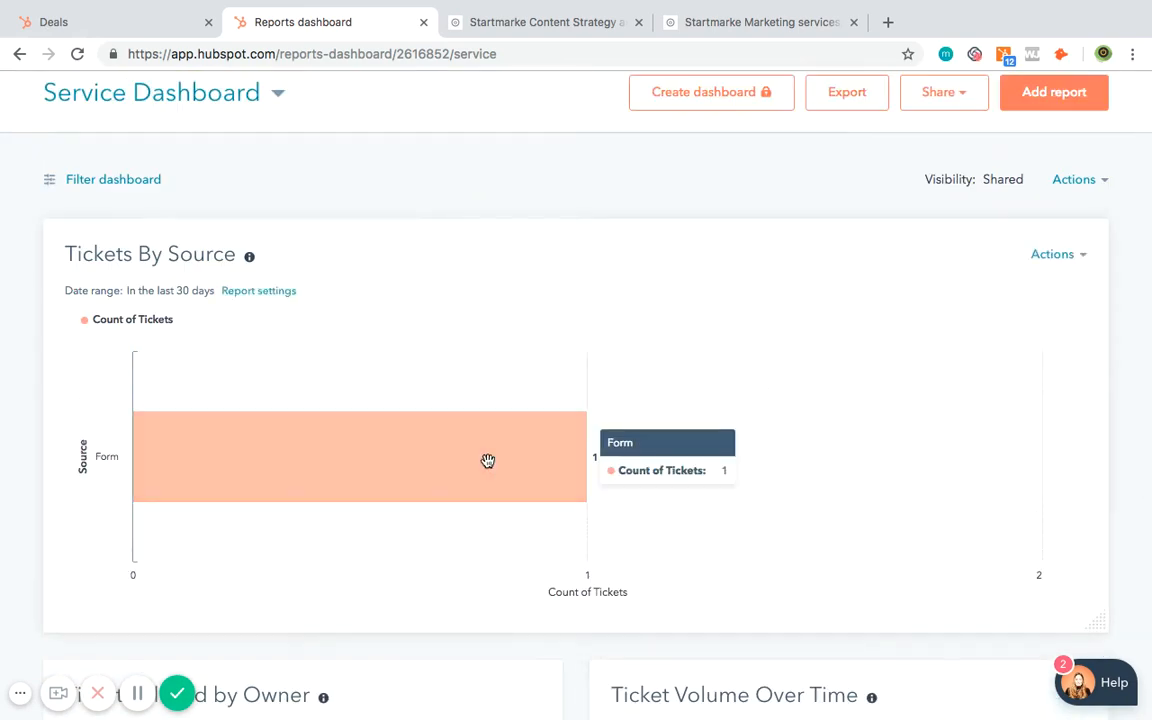
scroll(488, 461, "up", 2)
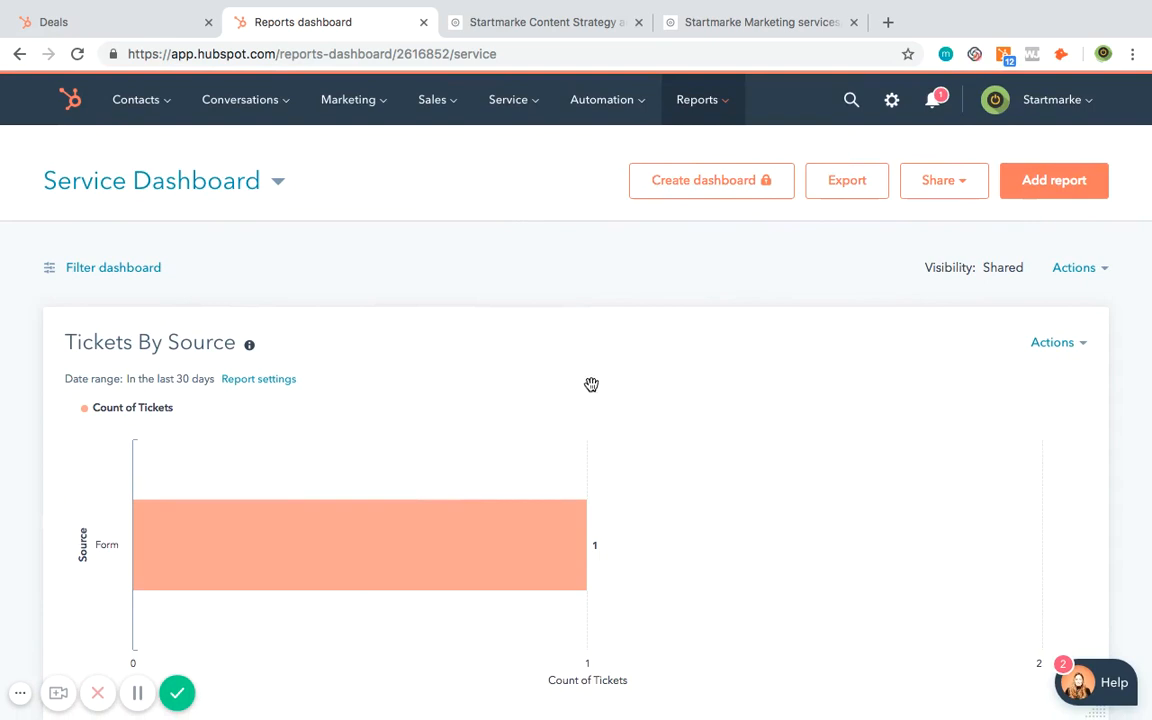
- Open the account settings and review the General Info defaults and the options listed under Integrations and Marketing
left_click(891, 101)
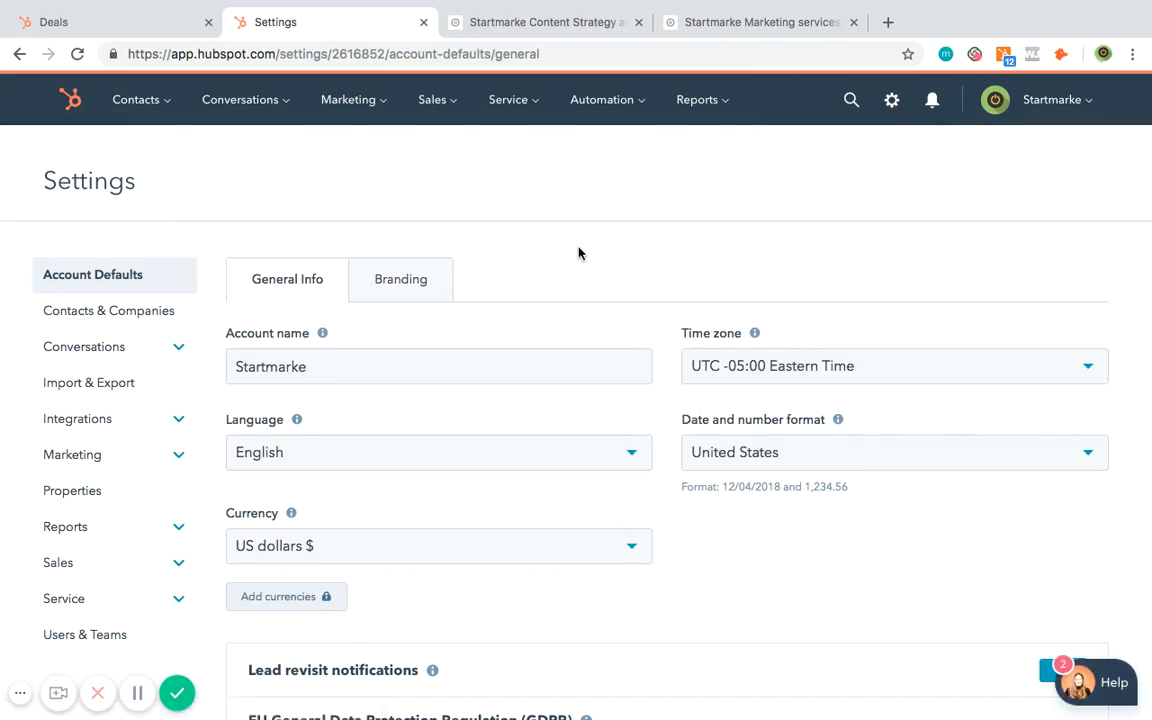
scroll(578, 253, "down", 2)
scroll(476, 305, "down", 2)
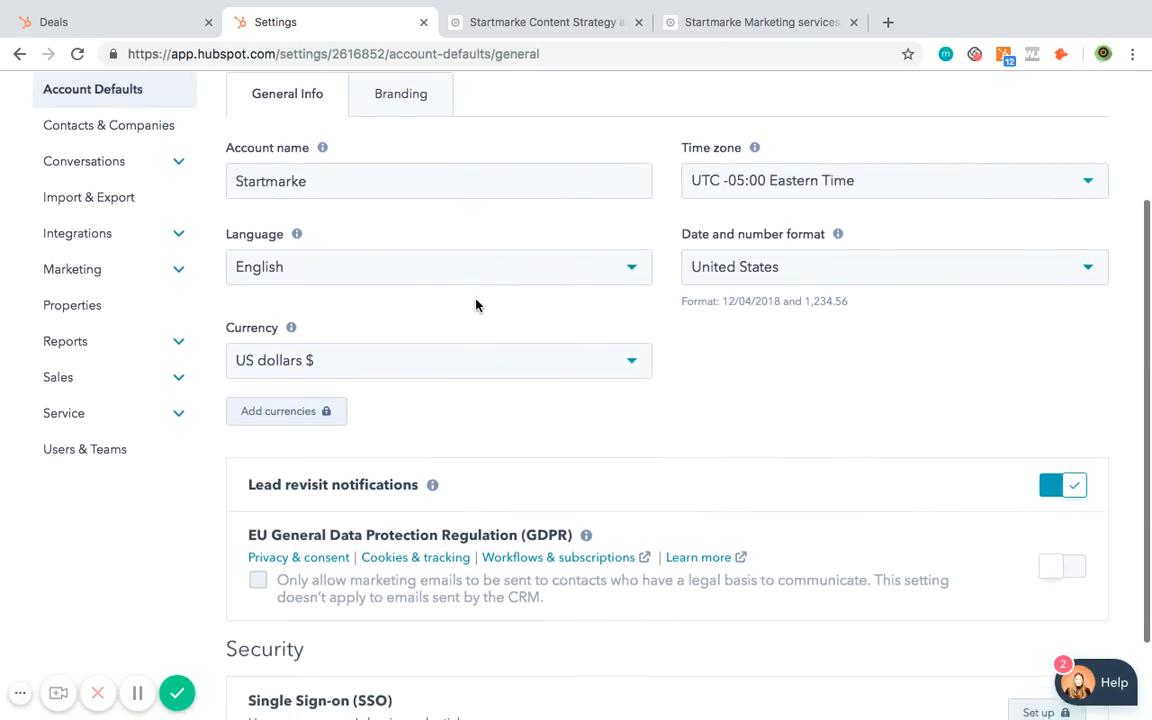
scroll(476, 305, "up", 2)
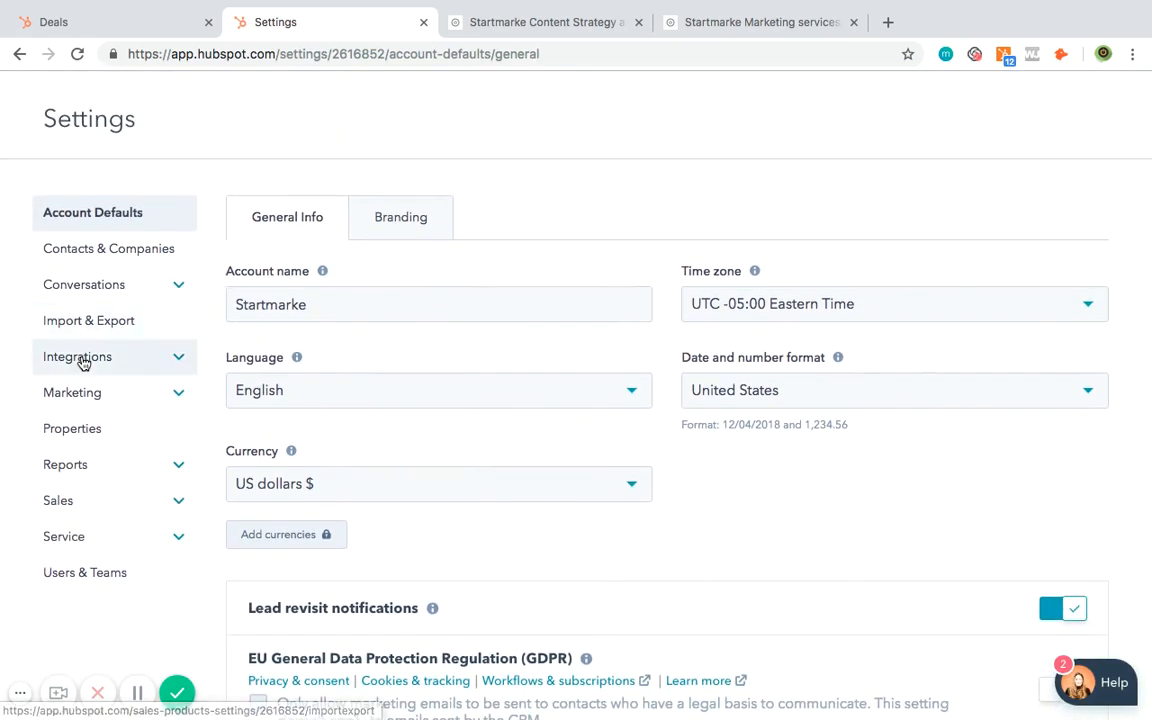
left_click(83, 360)
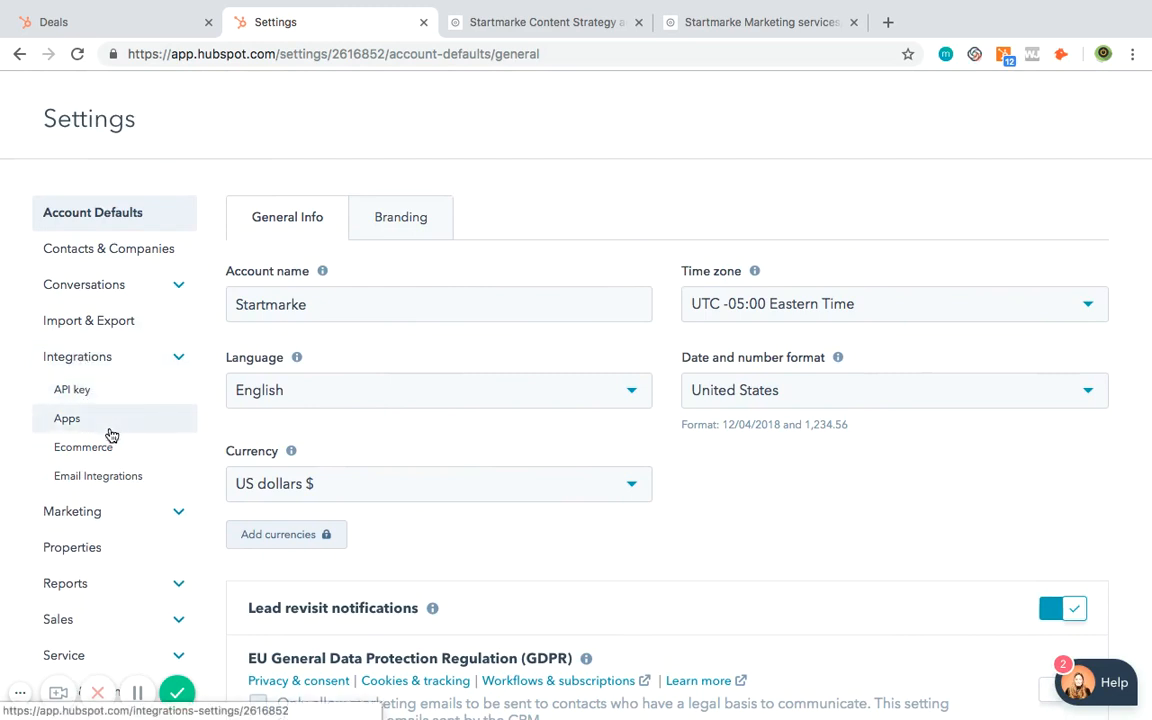
left_click(109, 513)
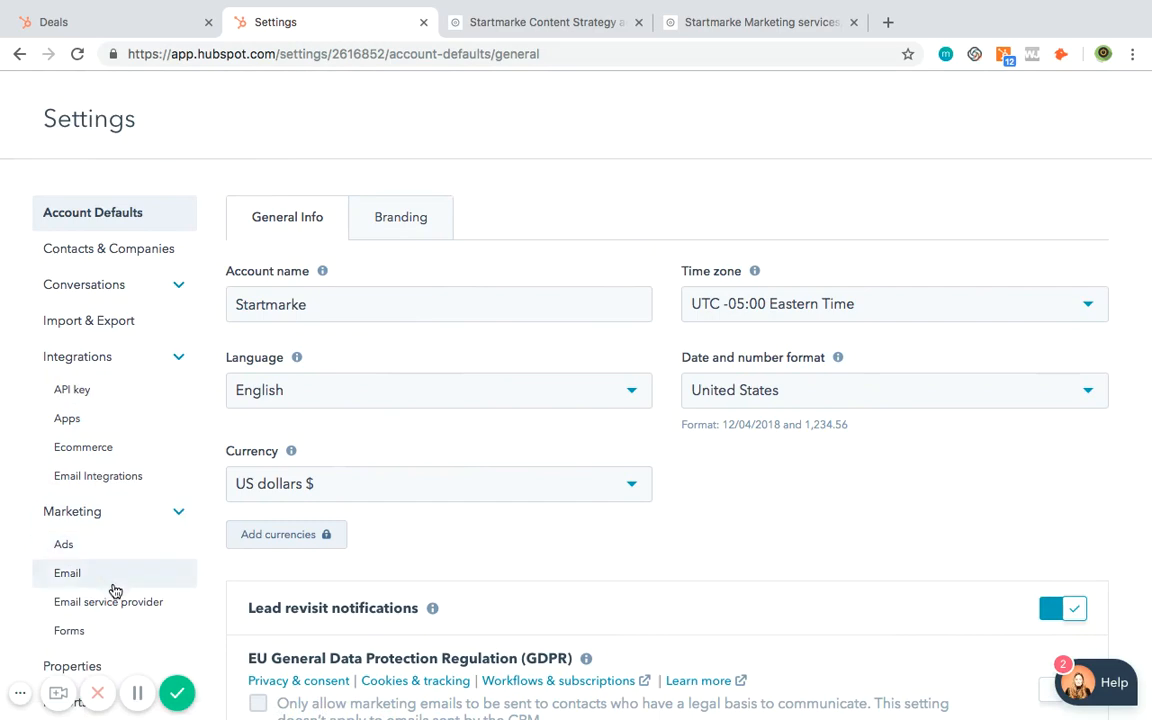
scroll(116, 596, "down", 3)
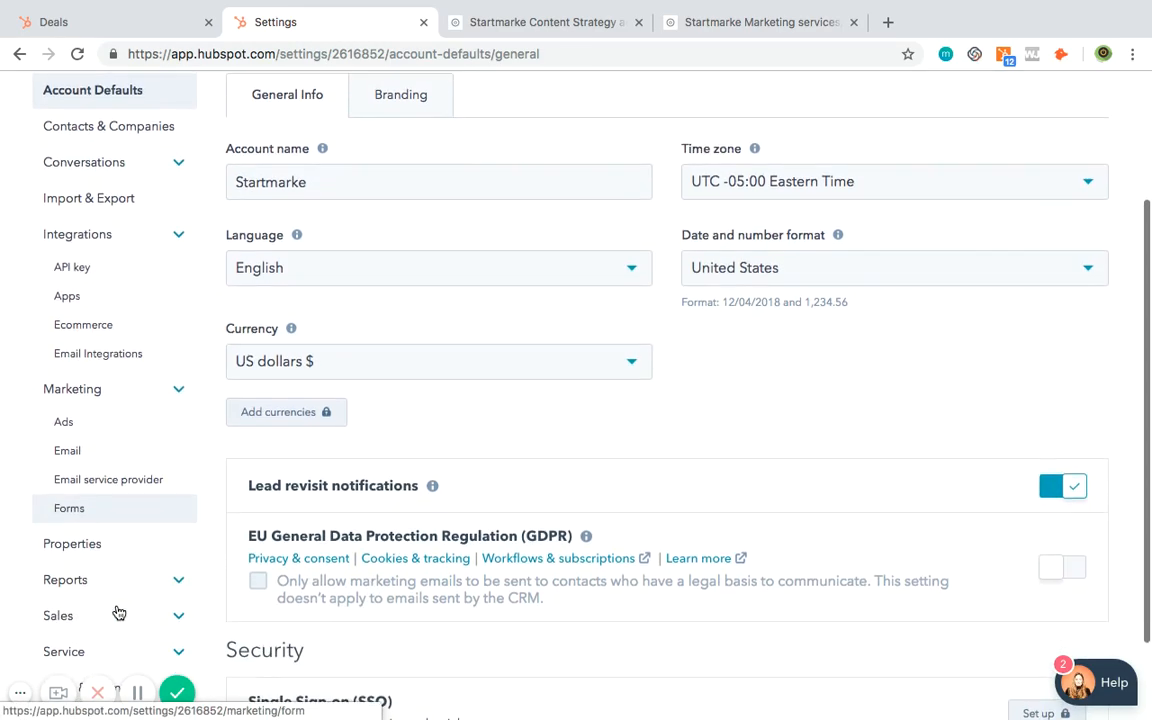
scroll(110, 578, "up", 5)
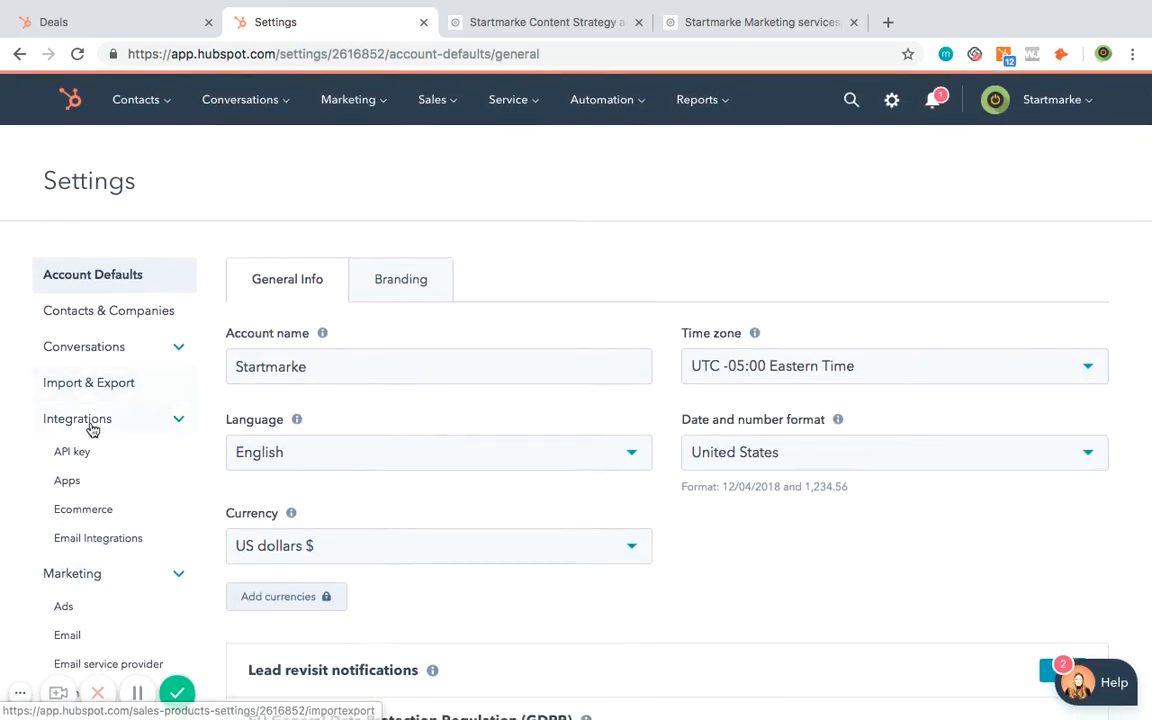
- Open the Import & Export settings and look through the import data option and the export audit
left_click(113, 387)
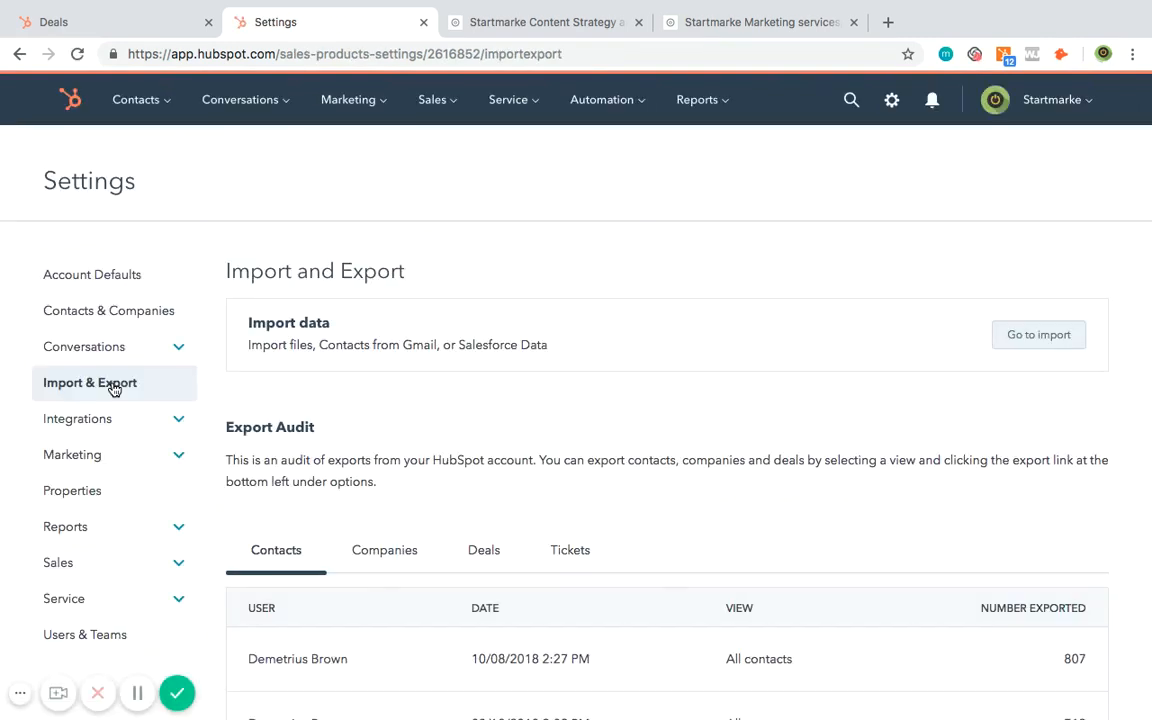
scroll(193, 339, "down", 5)
scroll(200, 300, "up", 5)
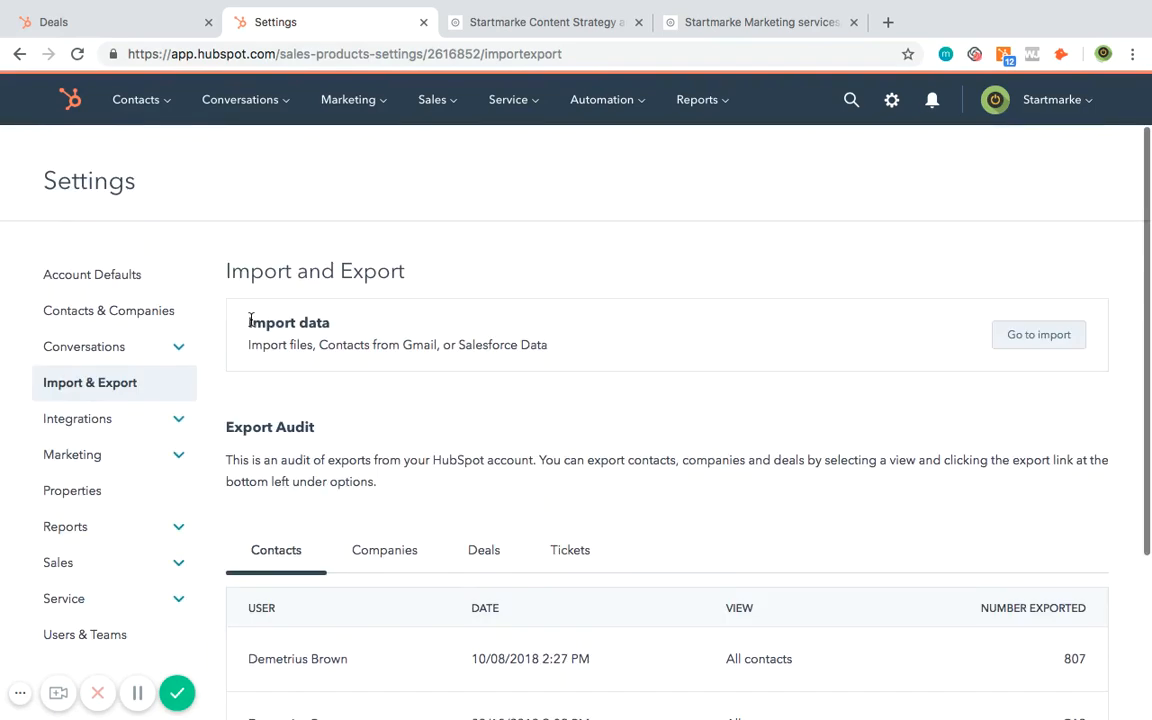
- Leave the settings and open the contacts list
mouse_move(147, 110)
left_click(147, 156)
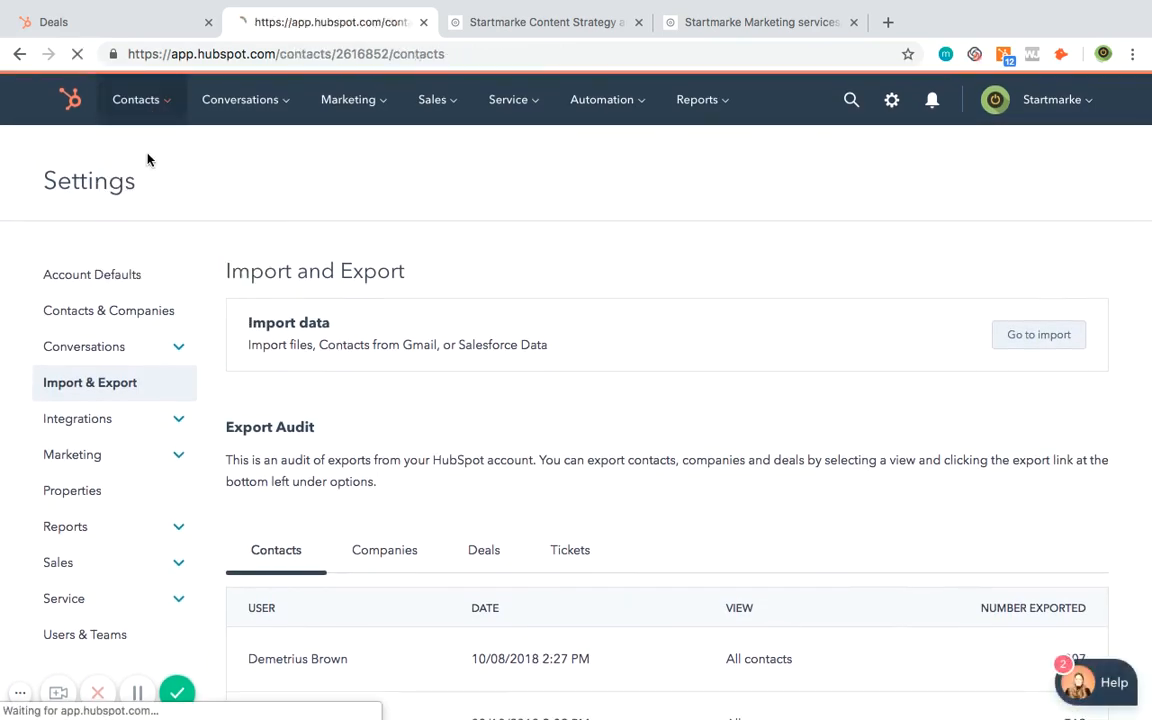